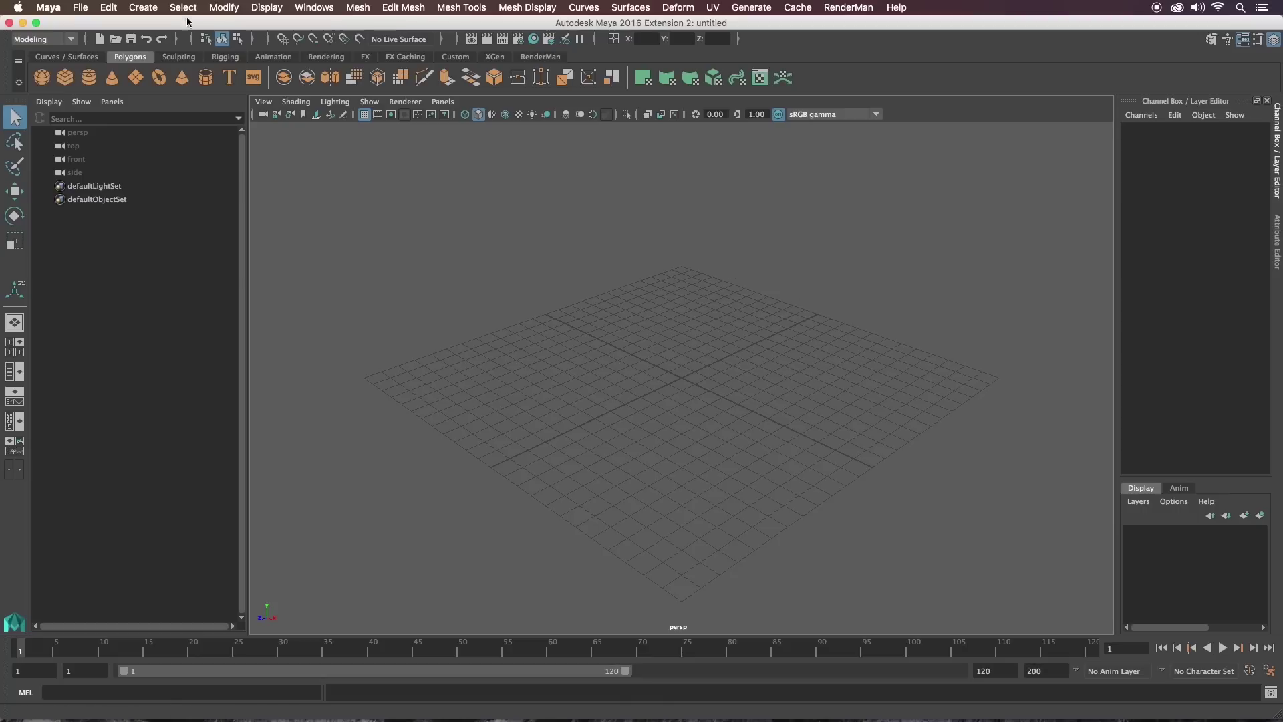
# Create a polygon sphere at the origin and scale it uniformly to about 1.975
pyautogui.click(143, 7)
pyautogui.moveTo(166, 59)
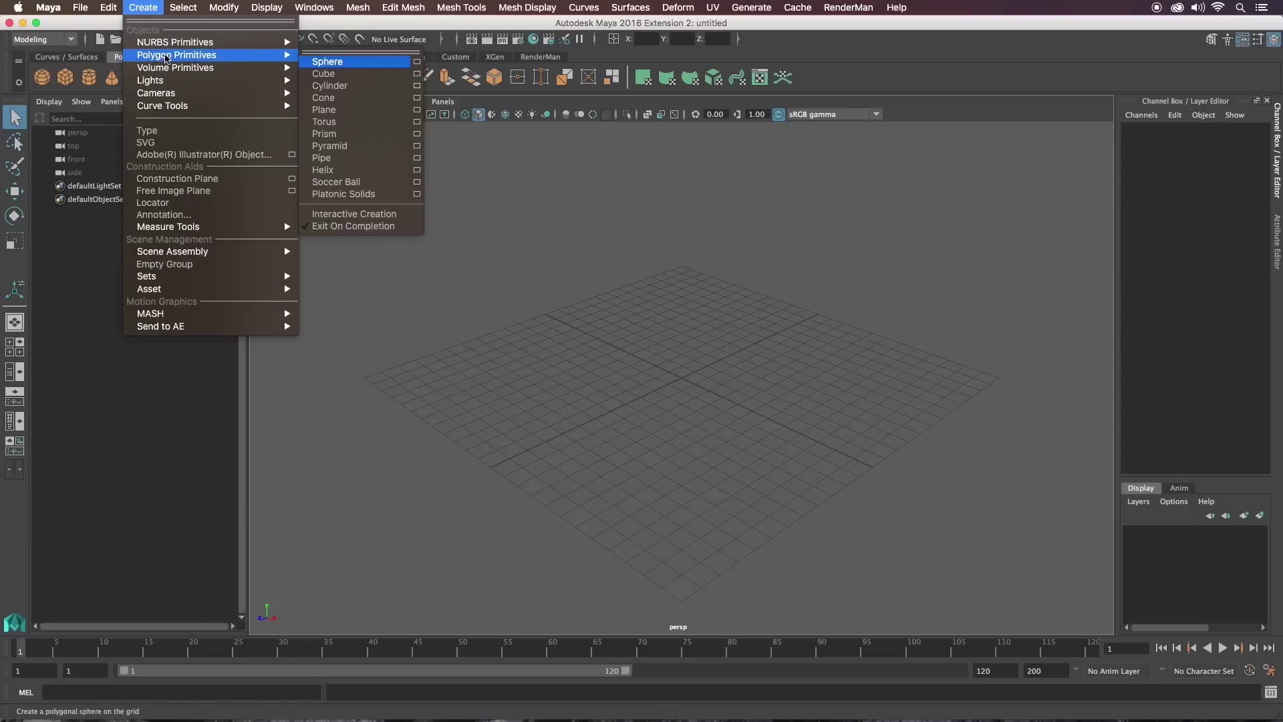
pyautogui.click(328, 61)
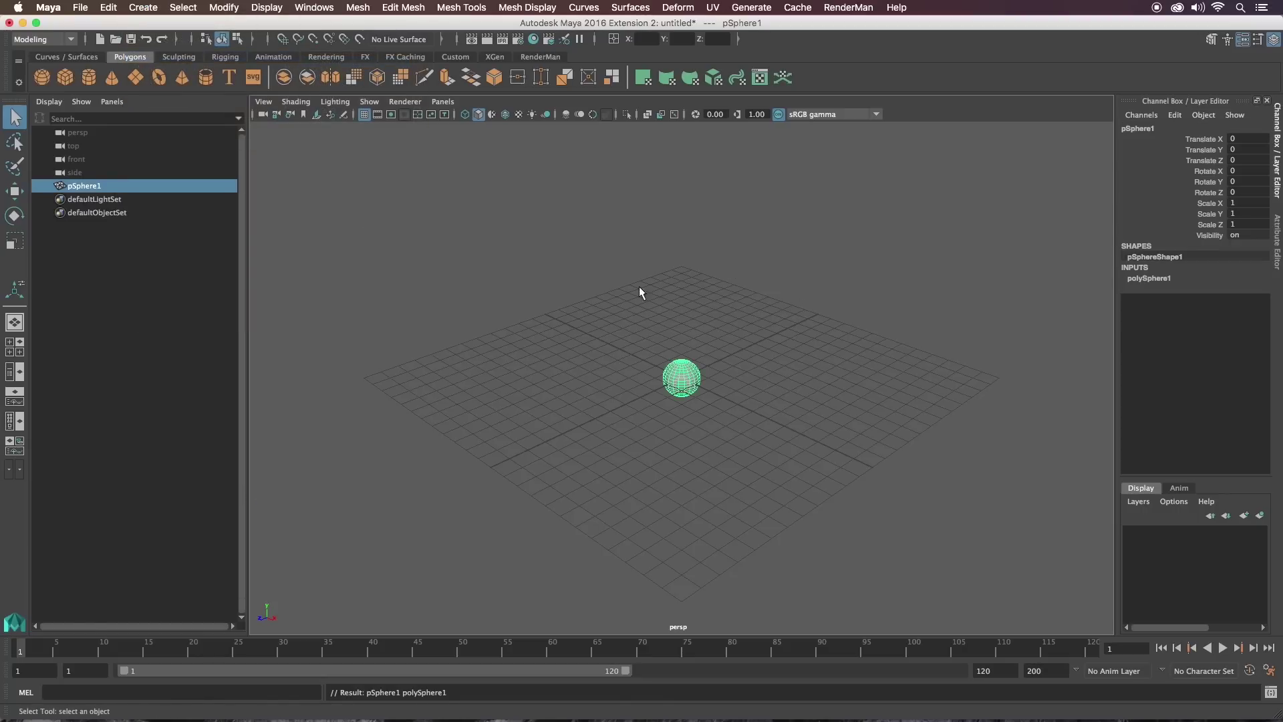
pyautogui.scroll(5, 890, 350)
pyautogui.press('e')
pyautogui.press('r')
pyautogui.moveTo(680, 378); pyautogui.dragTo(739, 373)
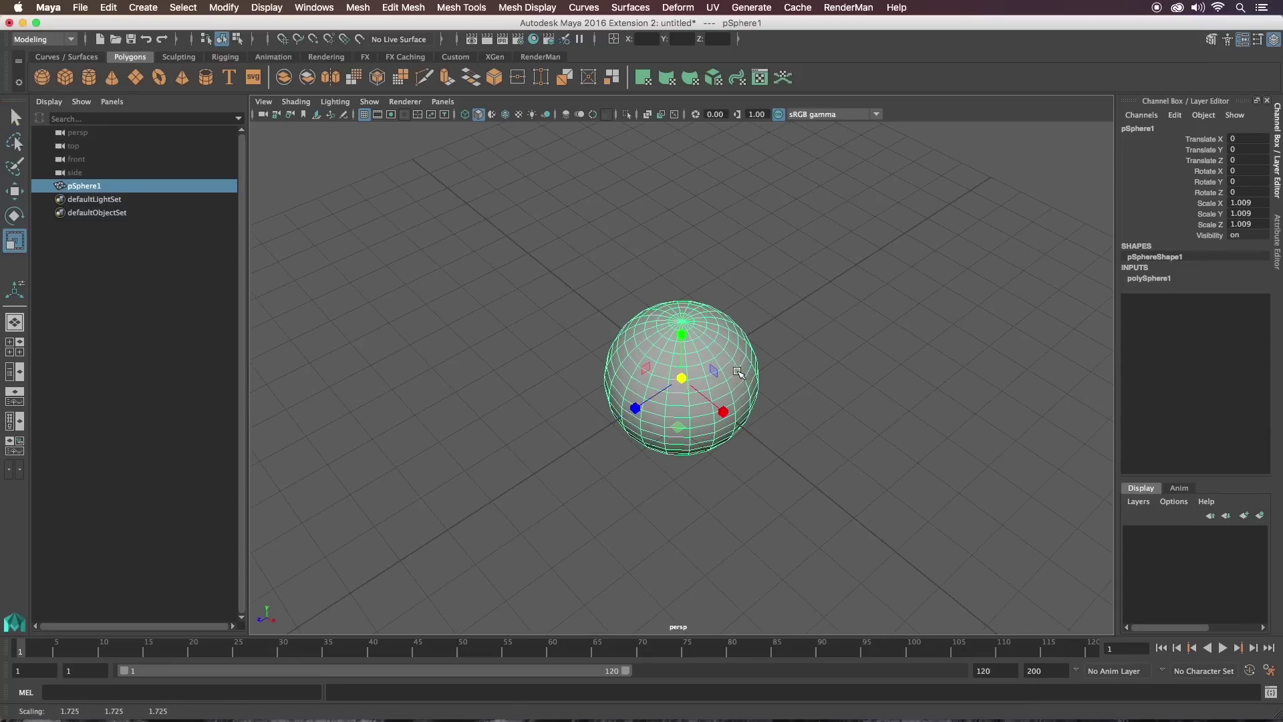
pyautogui.keyDown('alt'); pyautogui.moveTo(804, 330); pyautogui.dragTo(640, 471); pyautogui.keyUp('alt')
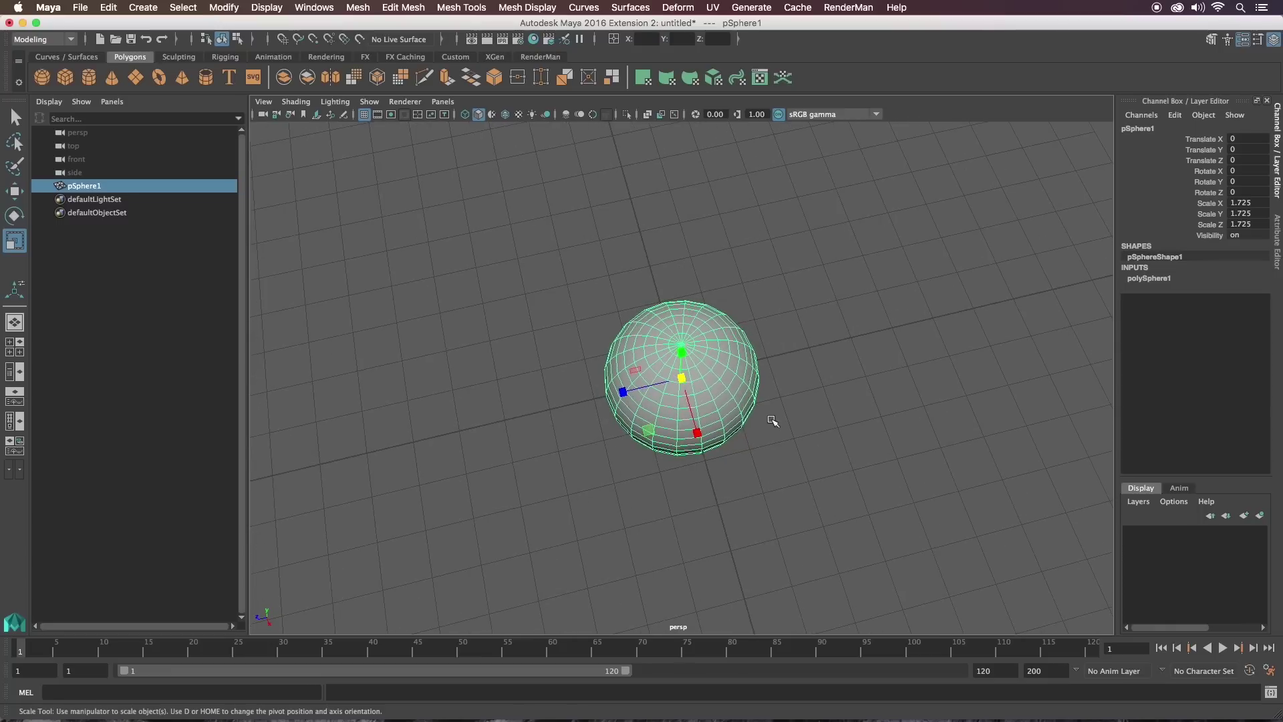
pyautogui.moveTo(682, 380); pyautogui.dragTo(831, 302)
# Delete the faces of the sphere's lower half to leave an open dome, and reselect the dome as an object
pyautogui.moveTo(765, 326); pyautogui.dragTo(764, 361, button='right')
pyautogui.keyDown('alt'); pyautogui.moveTo(764, 364); pyautogui.dragTo(461, 561); pyautogui.keyUp('alt')
pyautogui.keyDown('alt'); pyautogui.moveTo(660, 378); pyautogui.dragTo(768, 287); pyautogui.keyUp('alt')
pyautogui.press('Delete')
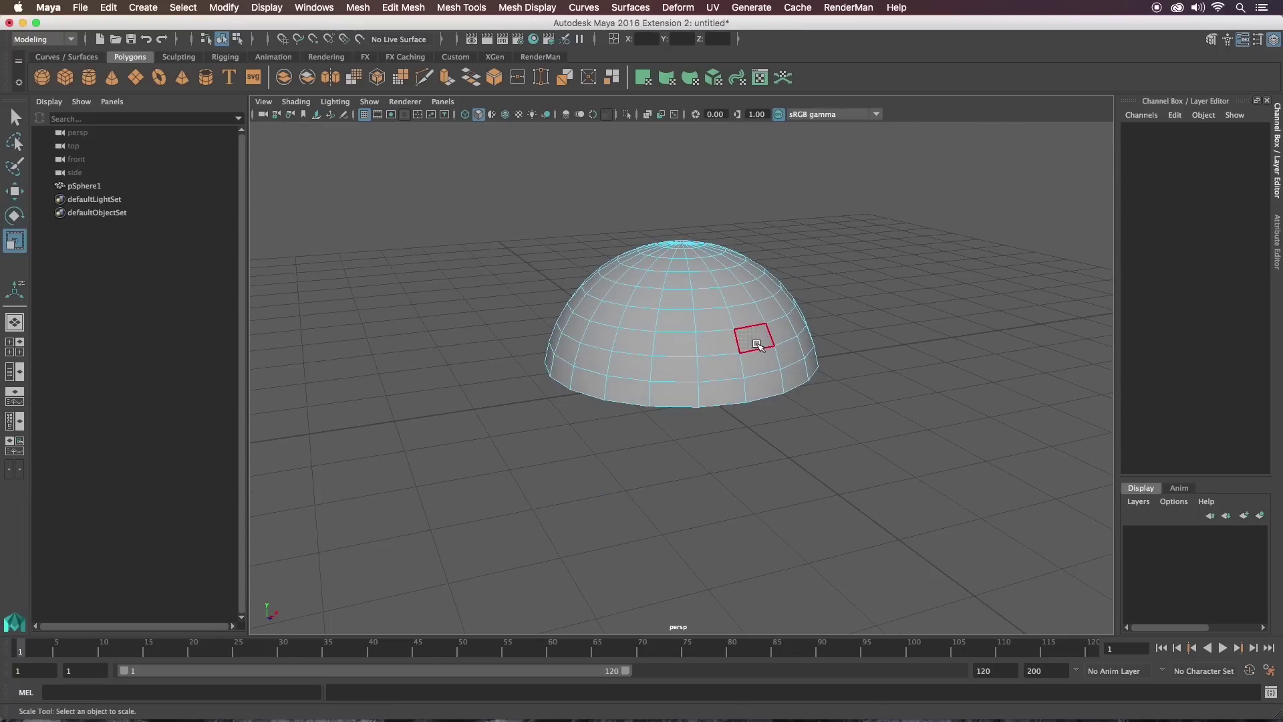
pyautogui.keyDown('alt'); pyautogui.moveTo(761, 331); pyautogui.dragTo(724, 311); pyautogui.keyUp('alt')
pyautogui.moveTo(724, 312); pyautogui.dragTo(758, 281, button='right')
pyautogui.click(819, 262)
pyautogui.click(742, 278)
pyautogui.keyDown('alt'); pyautogui.moveTo(828, 201); pyautogui.dragTo(885, 250); pyautogui.keyUp('alt')
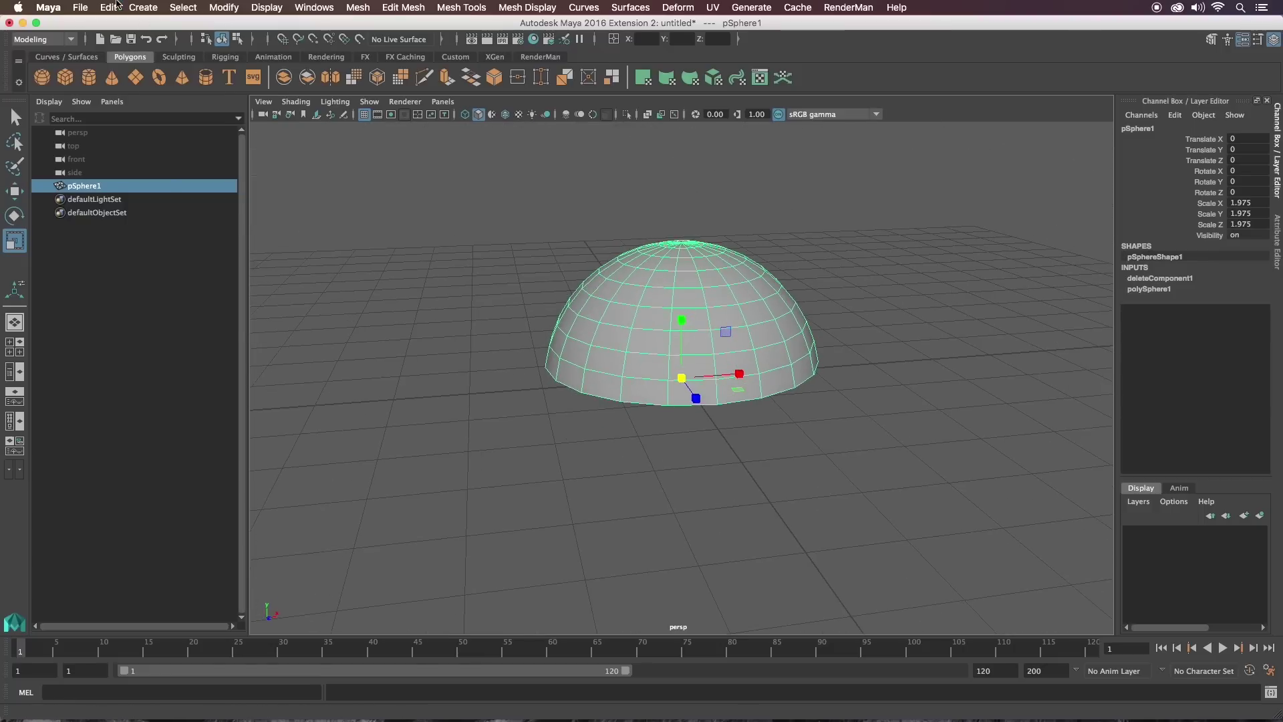
# Delete the construction history of the dome
pyautogui.click(108, 8)
pyautogui.moveTo(219, 6)
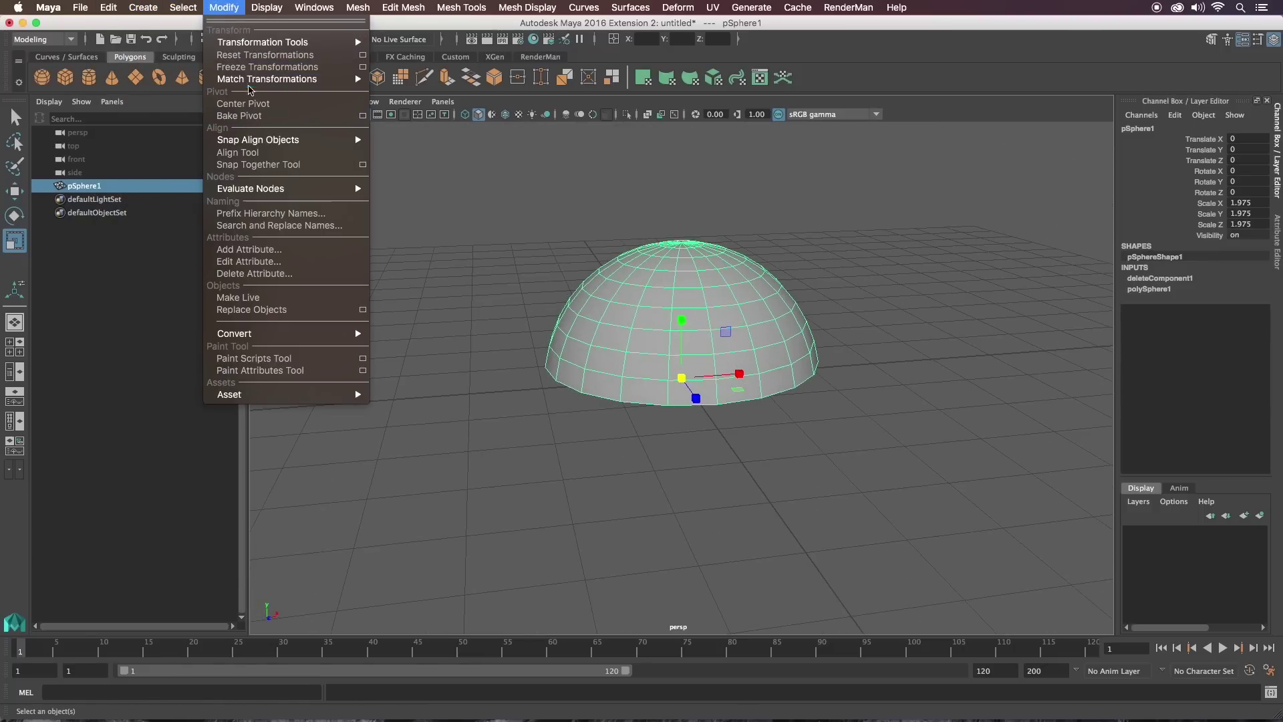
pyautogui.click(223, 8)
pyautogui.click(105, 6)
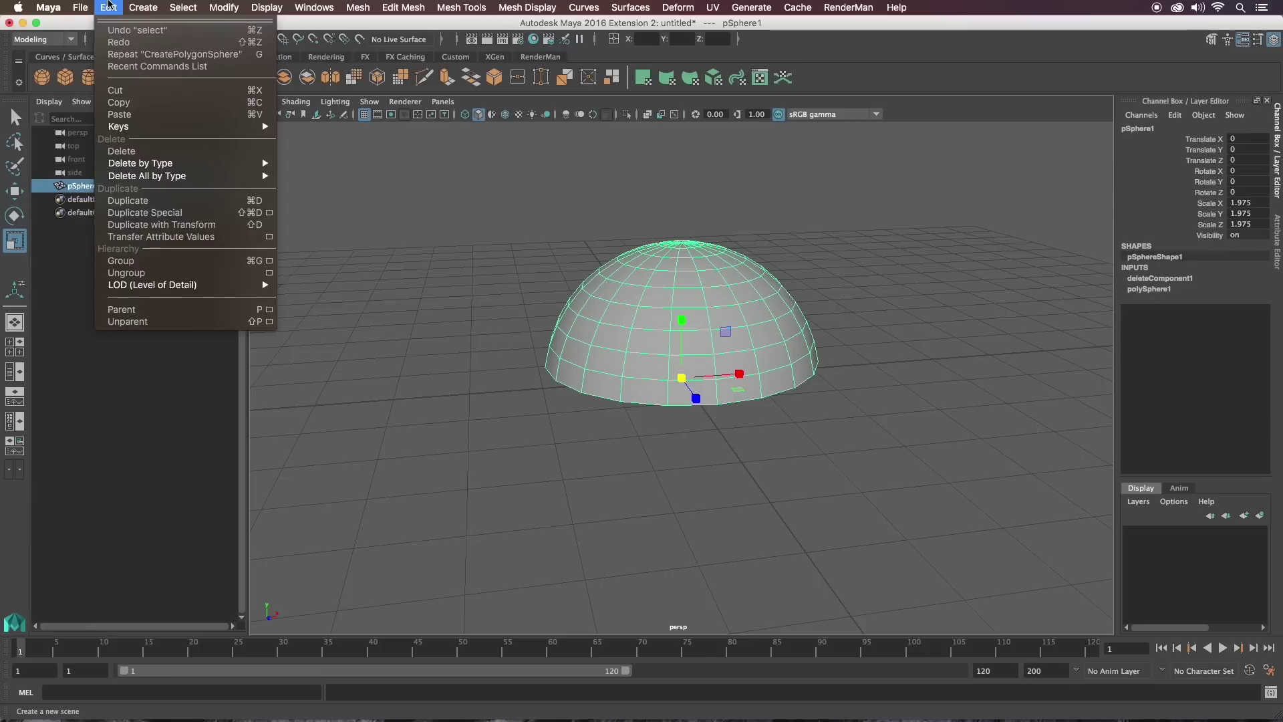
pyautogui.moveTo(154, 164)
pyautogui.click(341, 170)
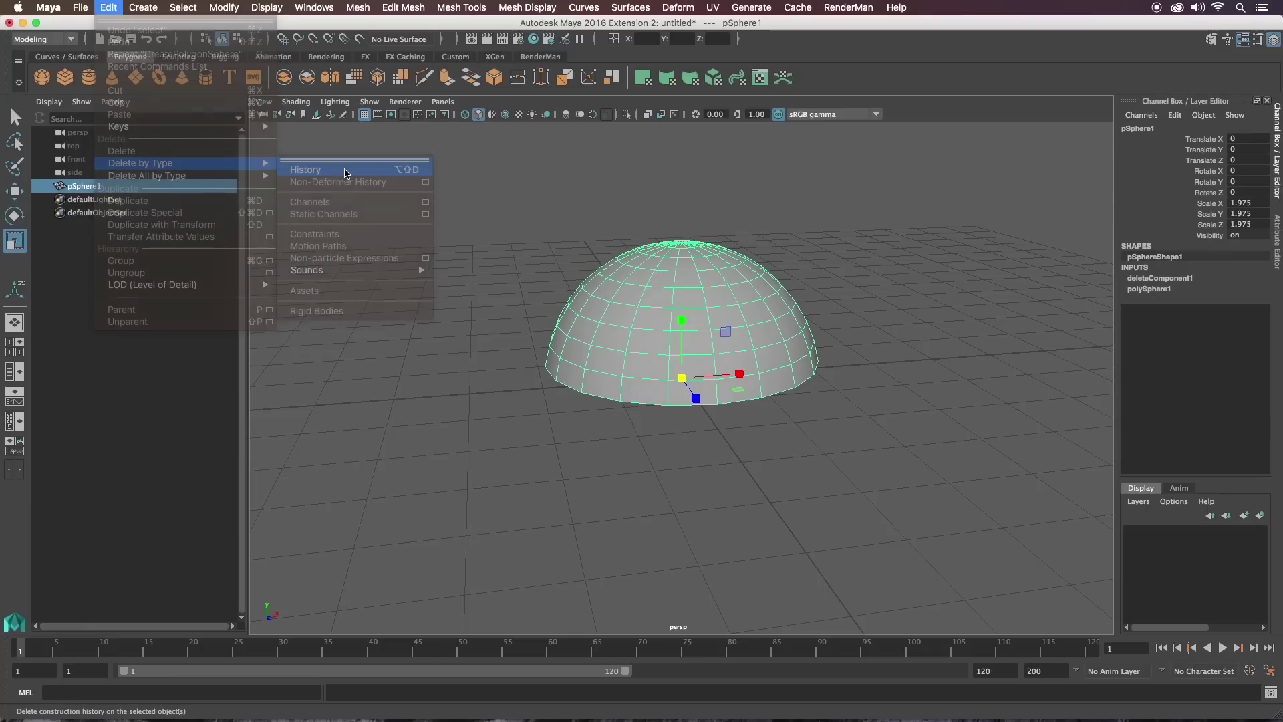
pyautogui.keyDown('alt'); pyautogui.moveTo(787, 194); pyautogui.dragTo(646, 183); pyautogui.keyUp('alt')
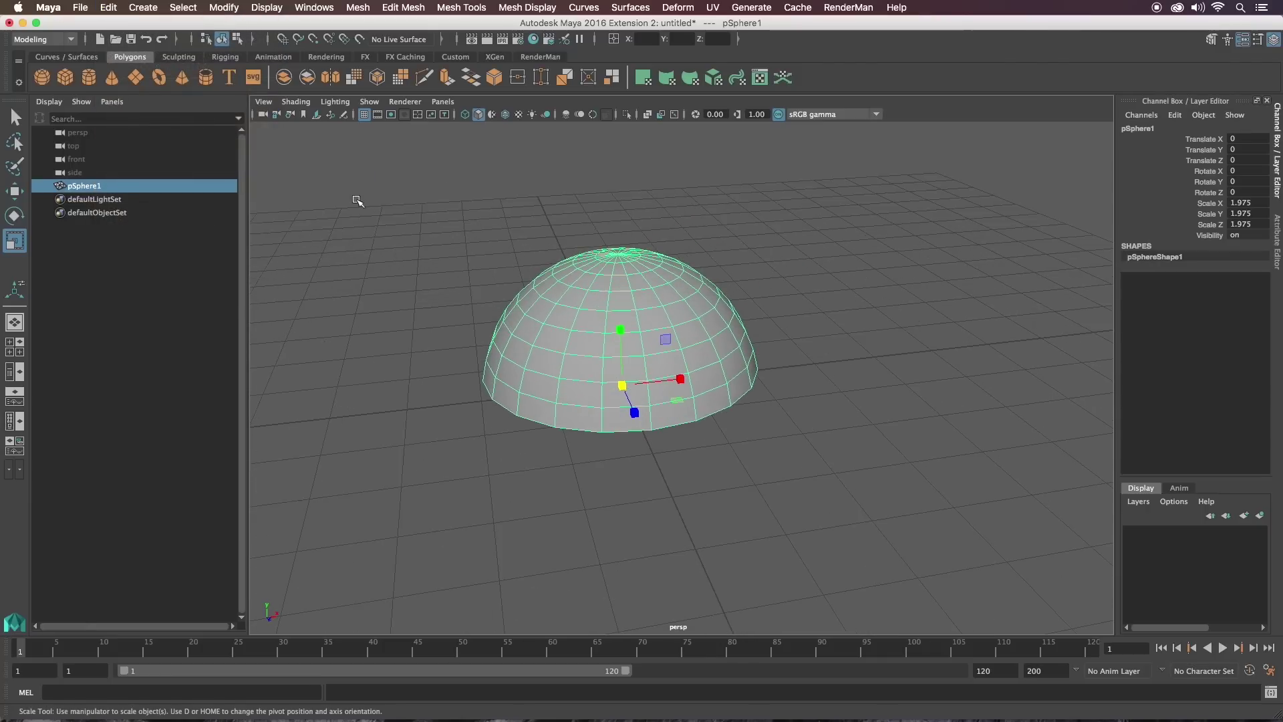
# Freeze the transformations of the dome
pyautogui.click(224, 7)
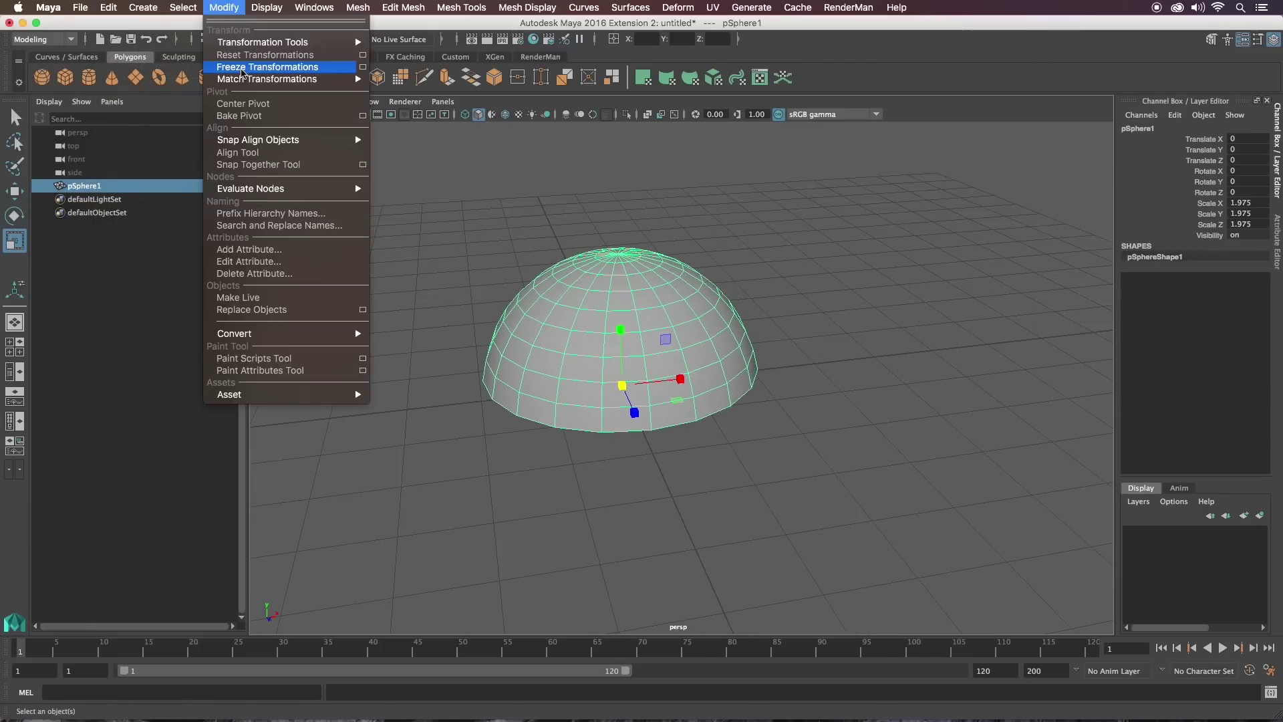
pyautogui.click(242, 72)
pyautogui.keyDown('alt'); pyautogui.moveTo(680, 277); pyautogui.dragTo(636, 262); pyautogui.keyUp('alt')
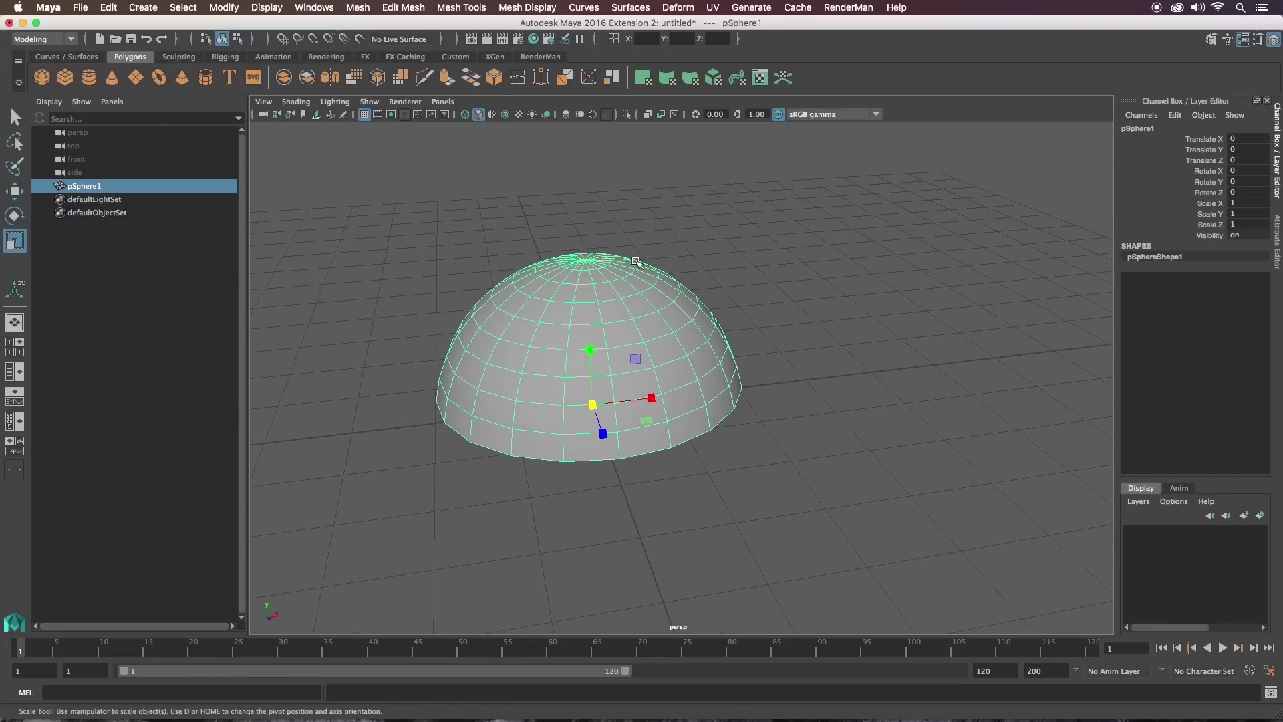
# Rename the dome as popper_low
pyautogui.doubleClick(93, 185)
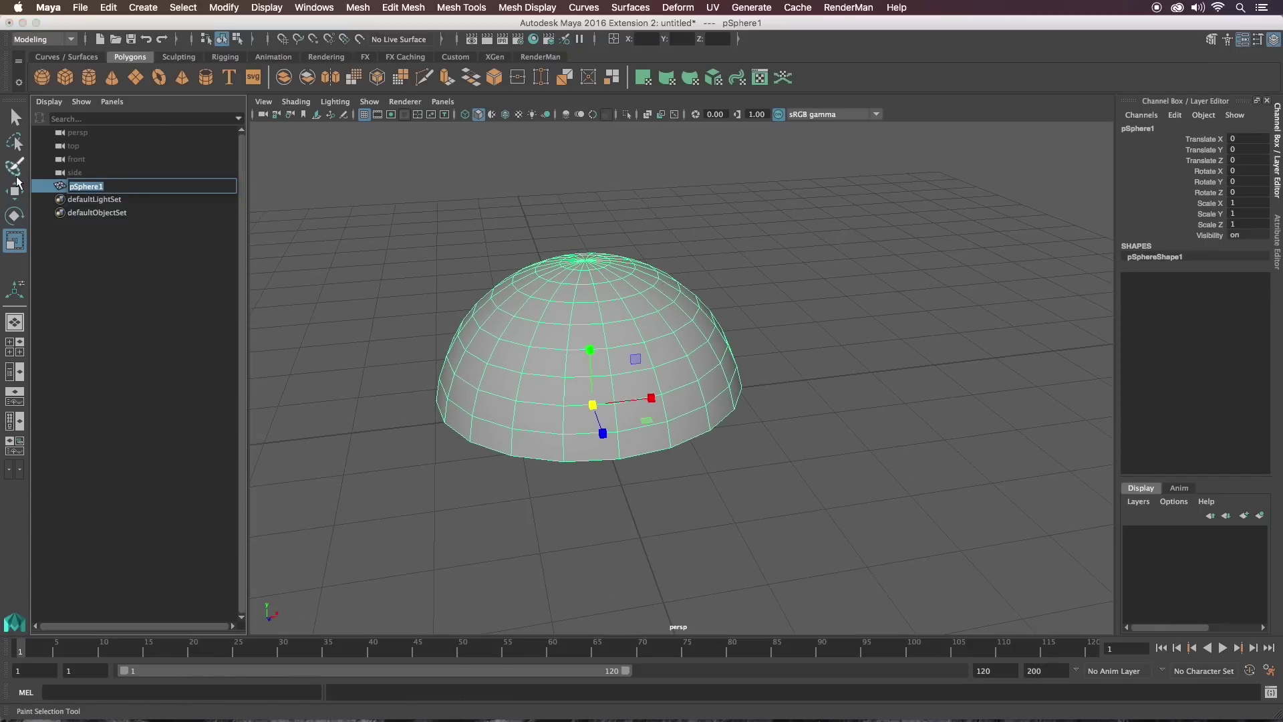
pyautogui.write('popper_low')
pyautogui.press('Return')
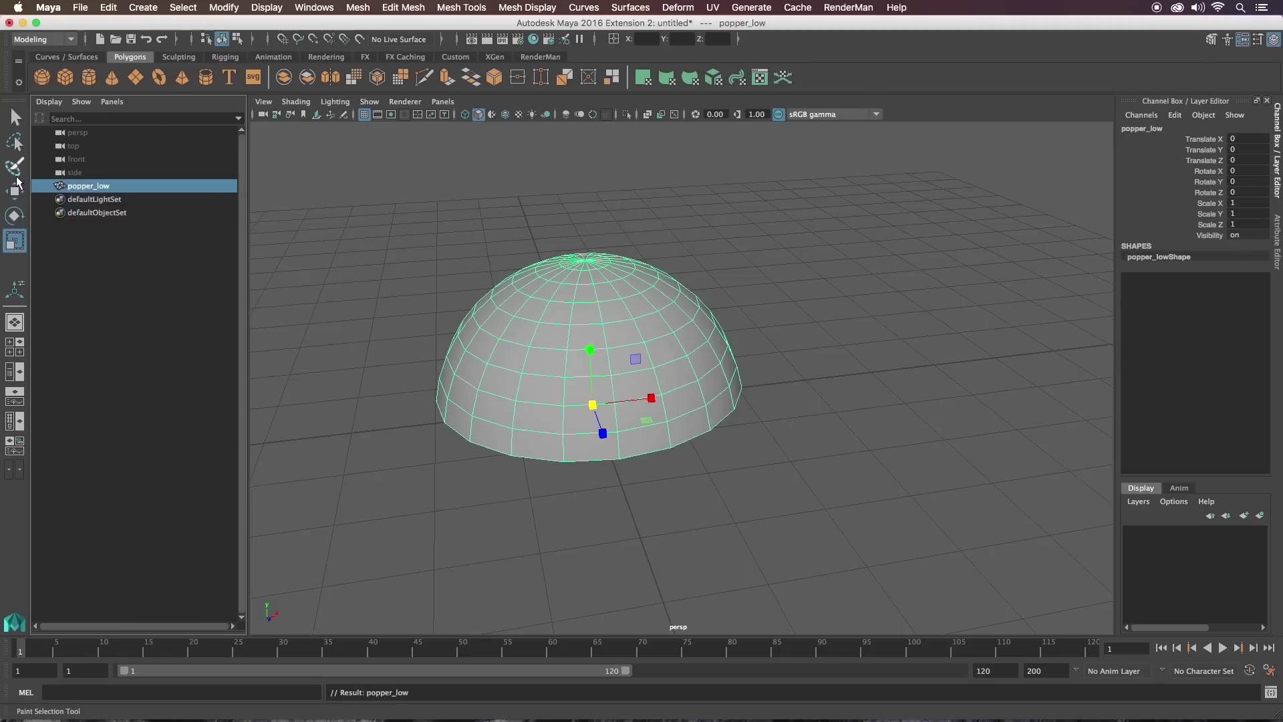
# Duplicate popper_low and move the copy about 4.39 units along X beside the original
pyautogui.keyDown('alt'); pyautogui.moveTo(731, 274); pyautogui.dragTo(699, 252); pyautogui.keyUp('alt')
pyautogui.press('w')
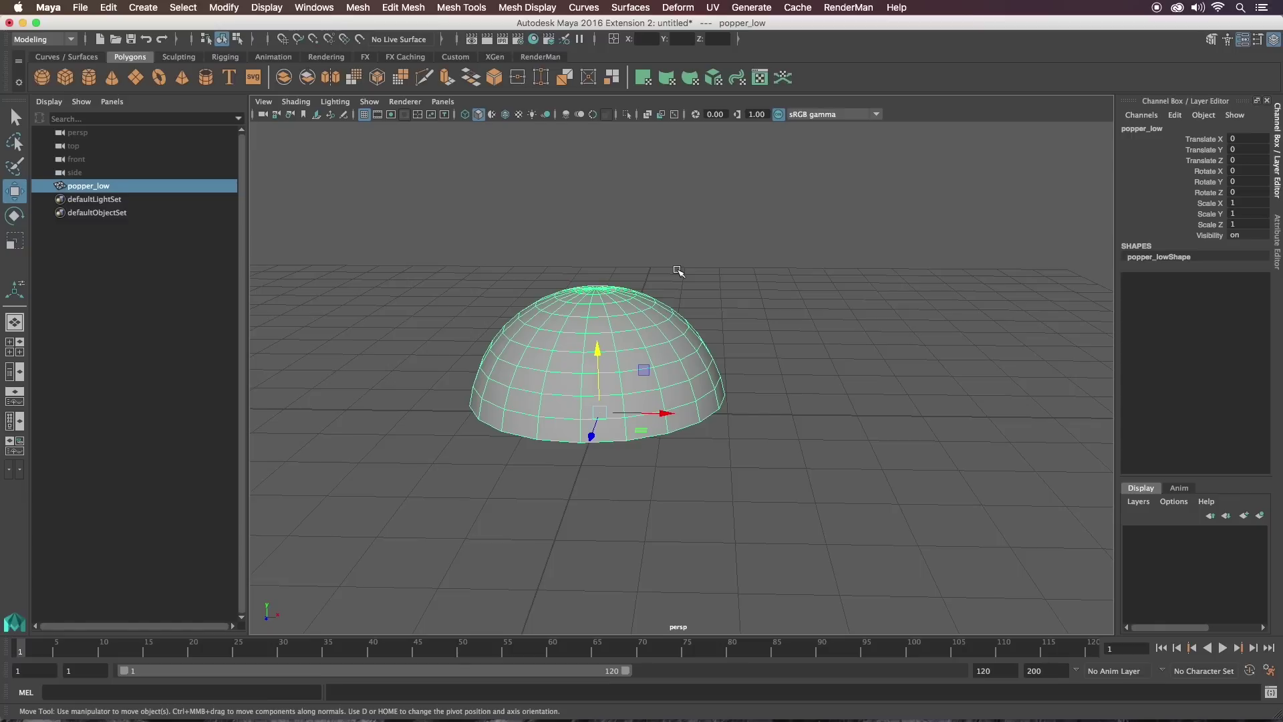
pyautogui.hotkey('ctrl', 'd')
pyautogui.moveTo(677, 413); pyautogui.dragTo(963, 384)
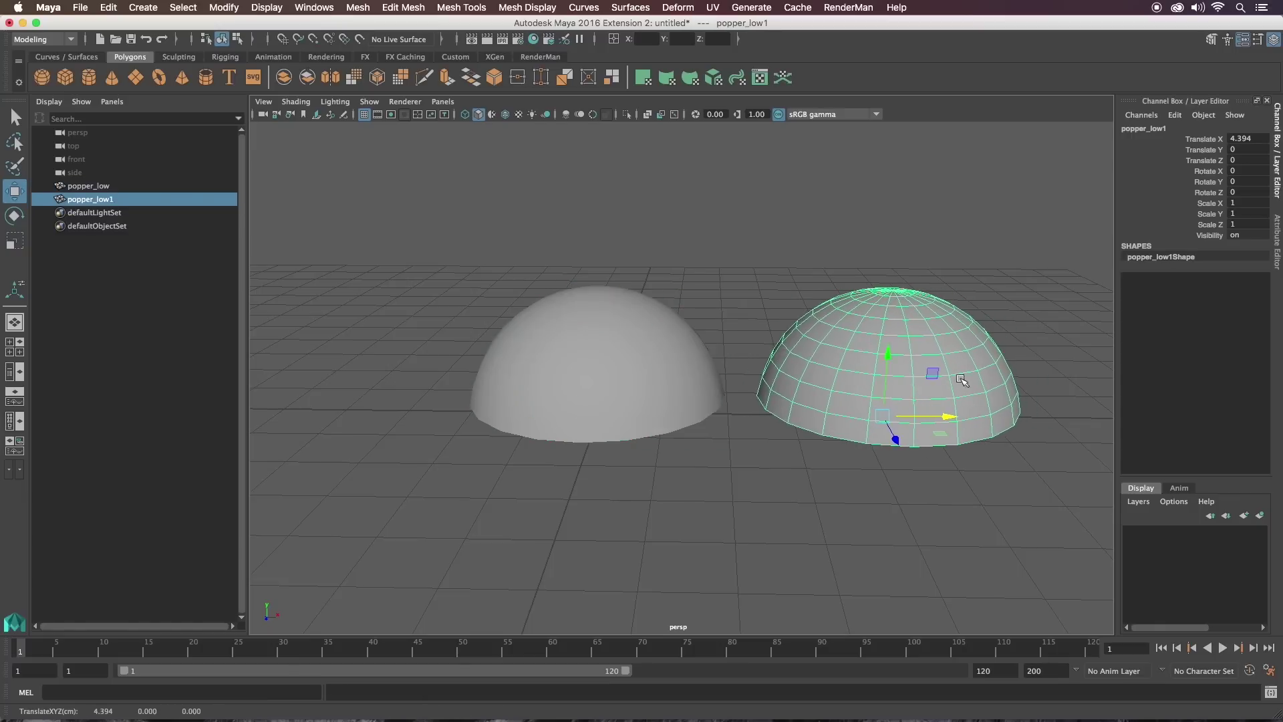
# Rename the duplicated dome as popper_blendshape
pyautogui.doubleClick(126, 196)
pyautogui.press('End')
pyautogui.hotkey('shift', 'Left')
pyautogui.hotkey('shift', 'Left')
pyautogui.hotkey('shift', 'Left')
pyautogui.hotkey('shift', 'Left')
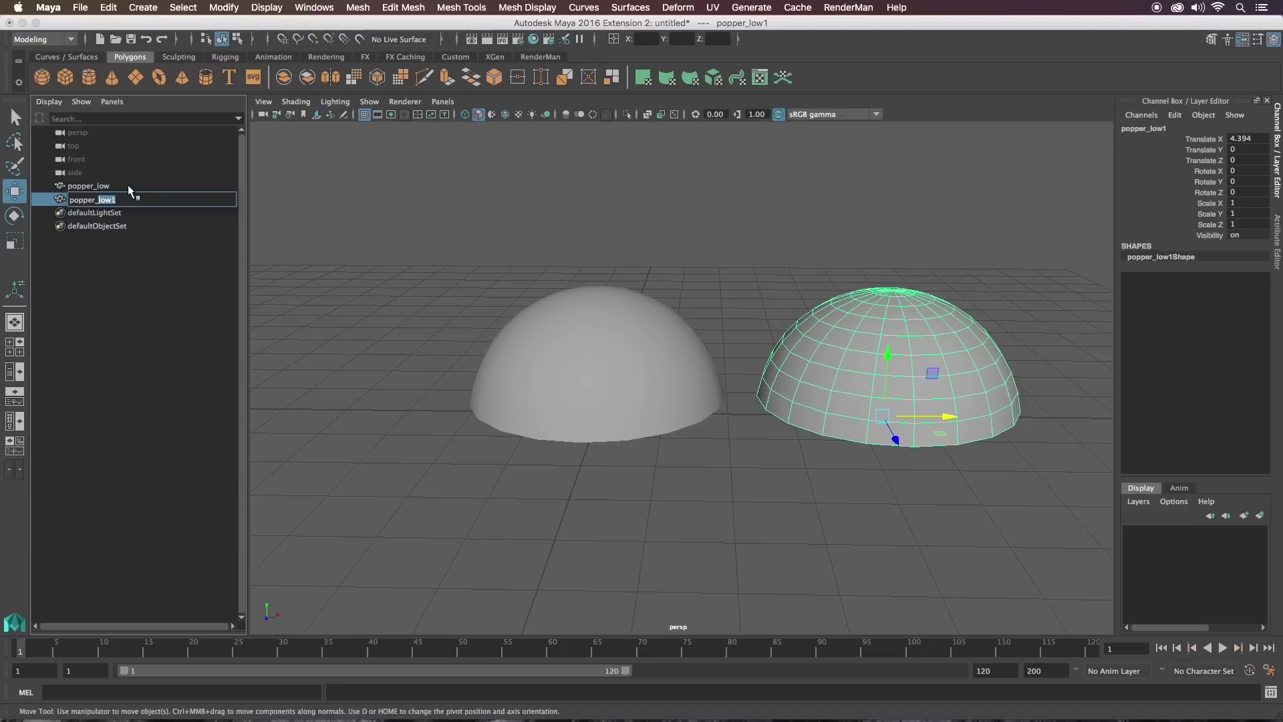
pyautogui.press('Return')
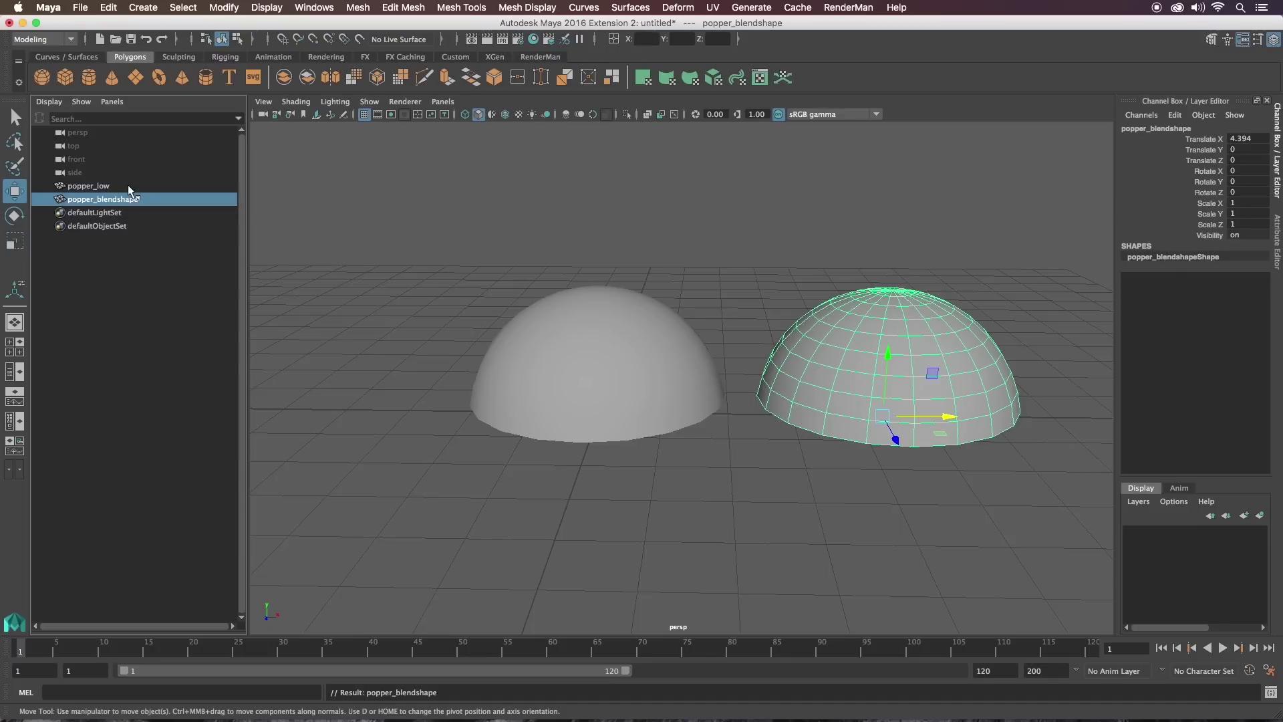
# Create a Blend Shape deformer from the Animation menu set with popper_blendshape as the target and popper_low as the base
pyautogui.moveTo(775, 245)
pyautogui.keyDown('alt'); pyautogui.mouseDown(button='right')
pyautogui.moveTo(679, 240)
pyautogui.moveTo(770, 222)
pyautogui.mouseUp(button='right'); pyautogui.keyUp('alt')
pyautogui.click(684, 289)
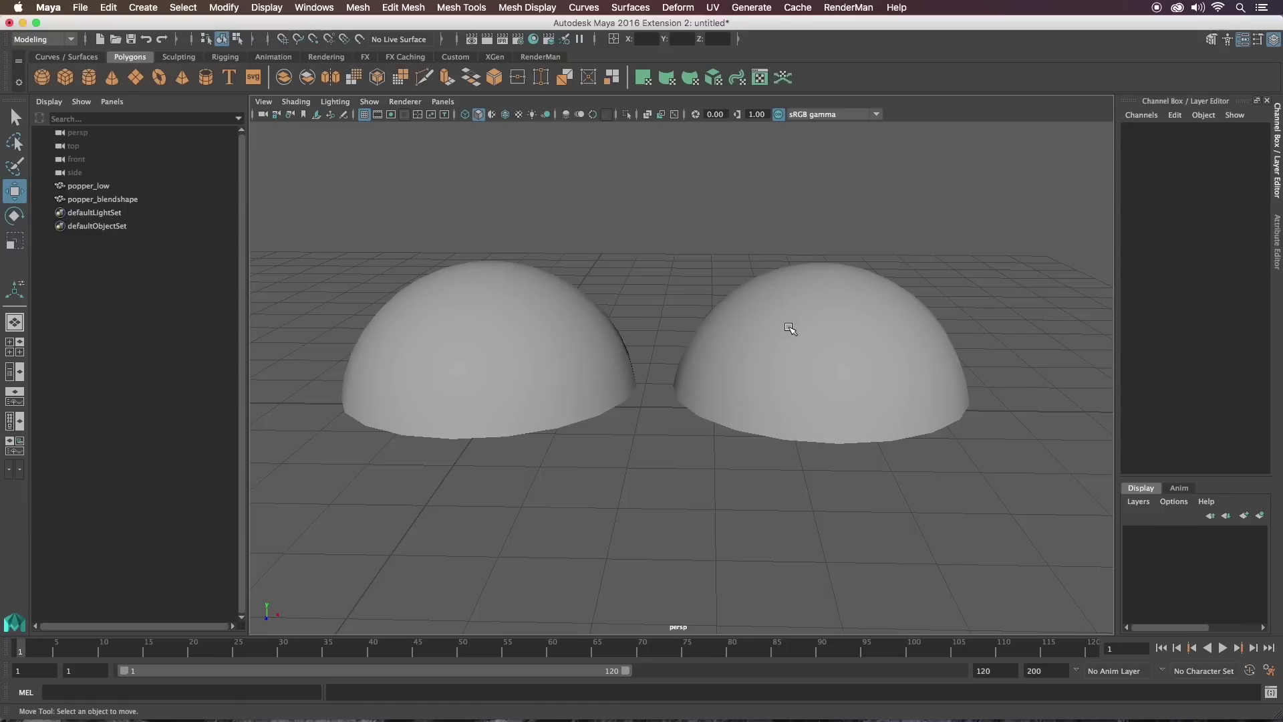
pyautogui.click(777, 324)
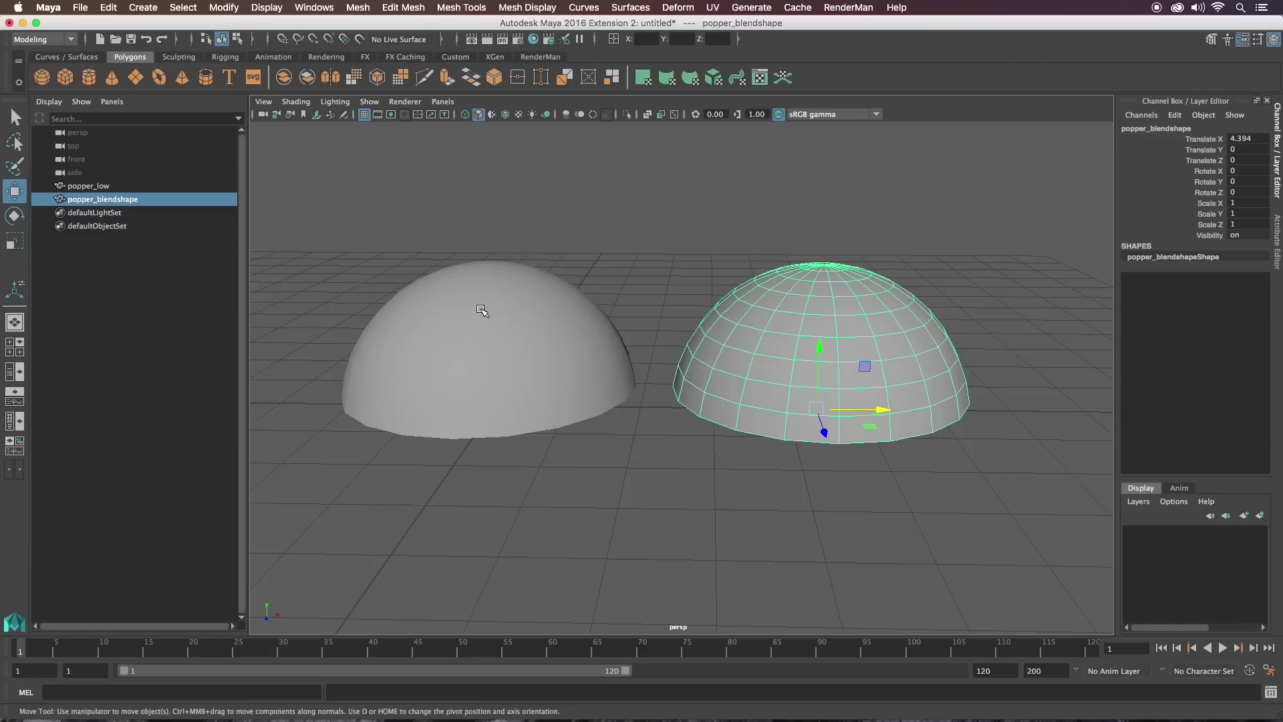
pyautogui.keyDown('shift'); pyautogui.click(513, 306); pyautogui.keyUp('shift')
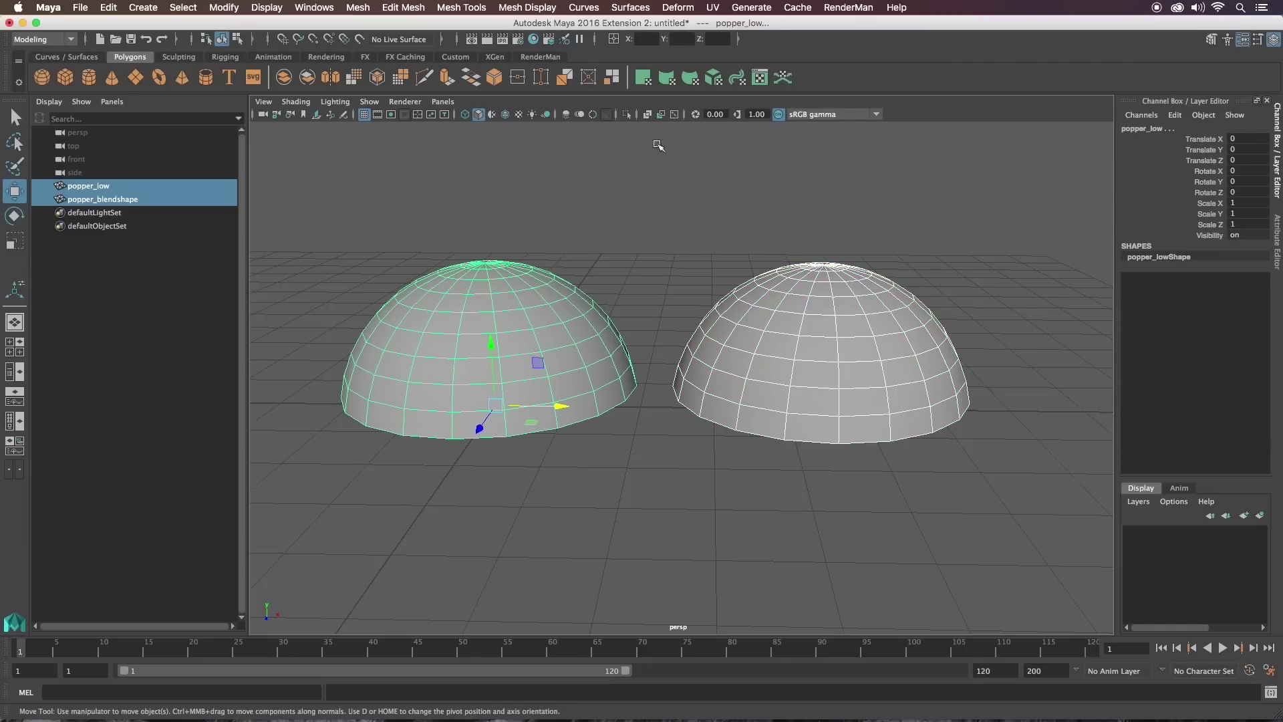
pyautogui.click(42, 39)
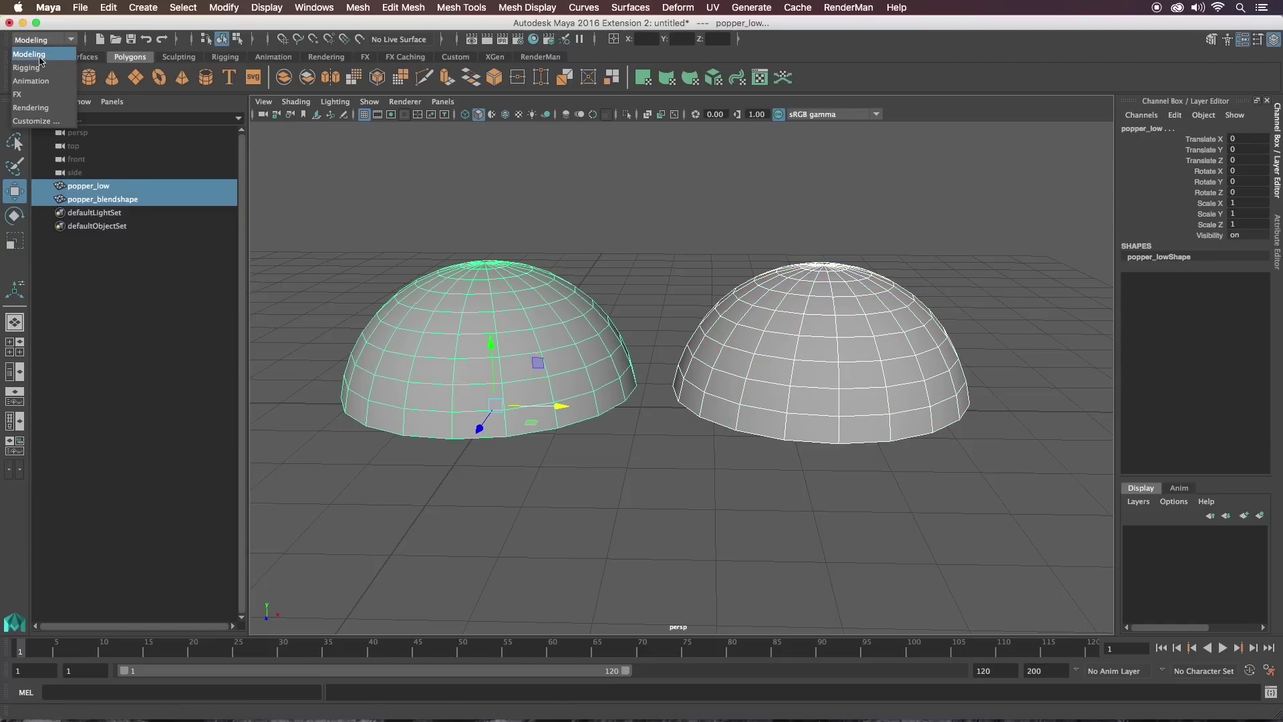
pyautogui.click(31, 81)
pyautogui.click(492, 8)
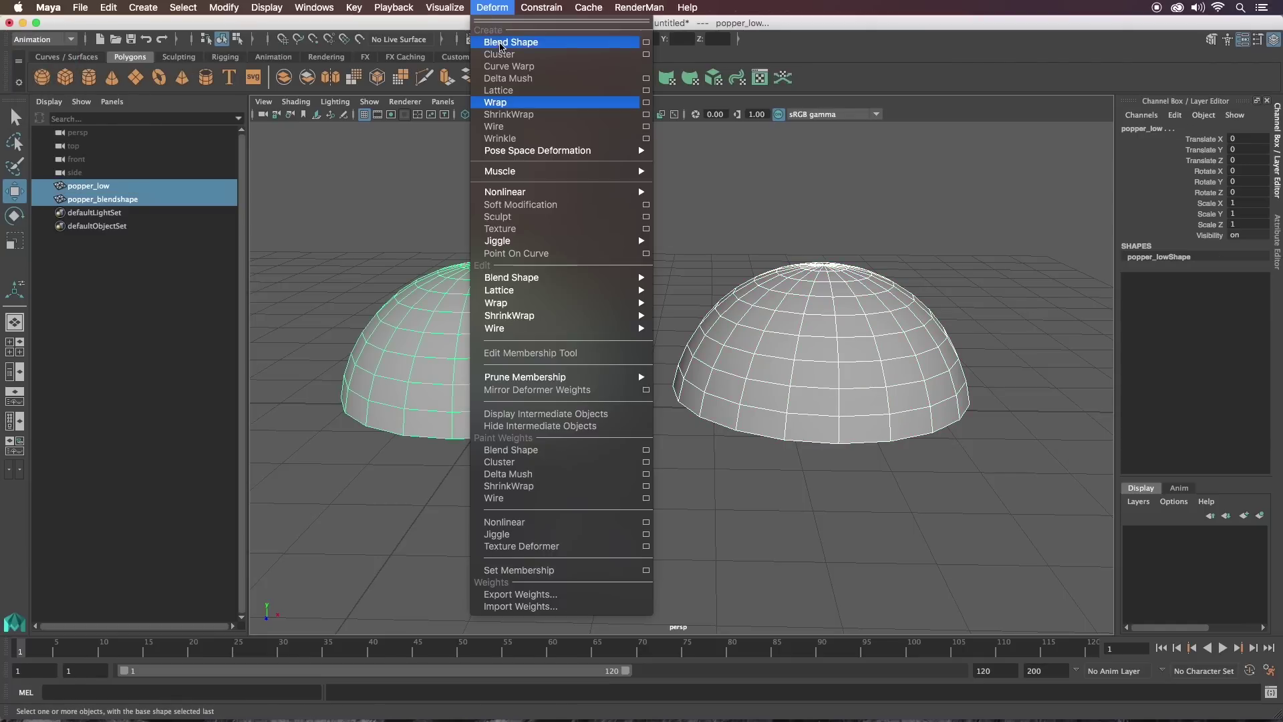
pyautogui.click(505, 45)
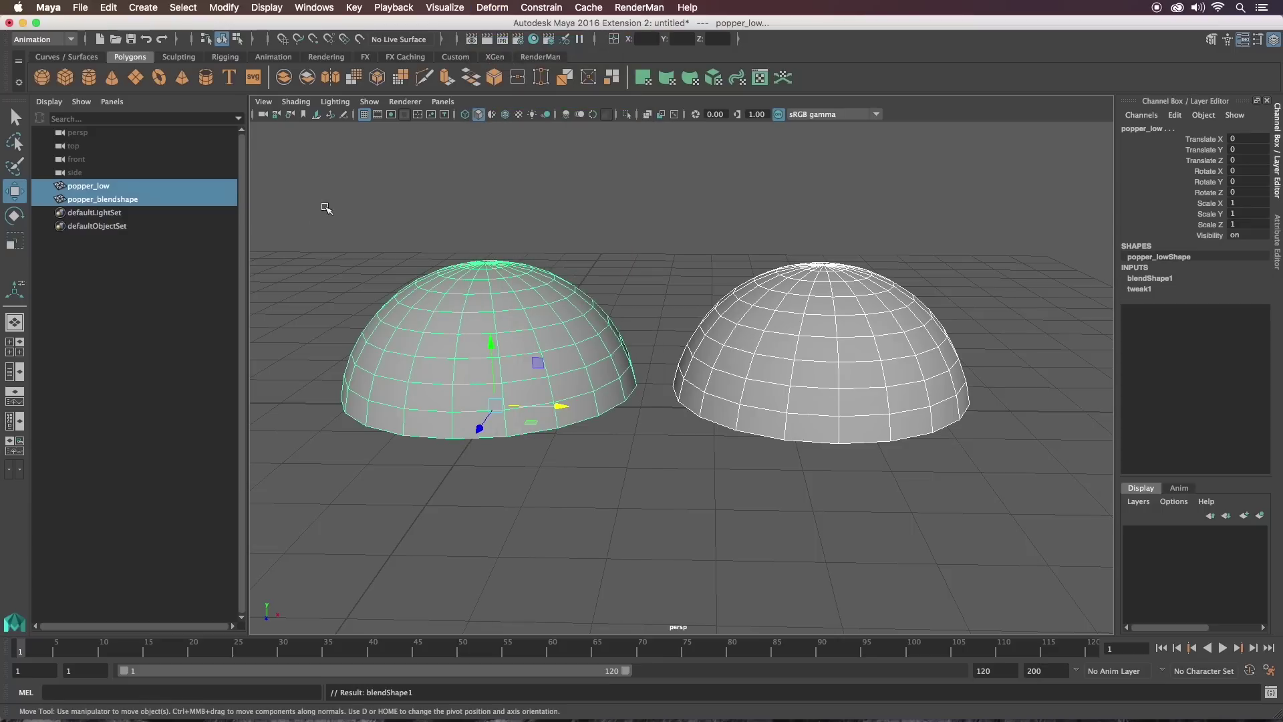
# Open the Shape Editor for popper_low, set the popper_blendshape weight to 1.000, and place the window clear of both domes
pyautogui.click(113, 189)
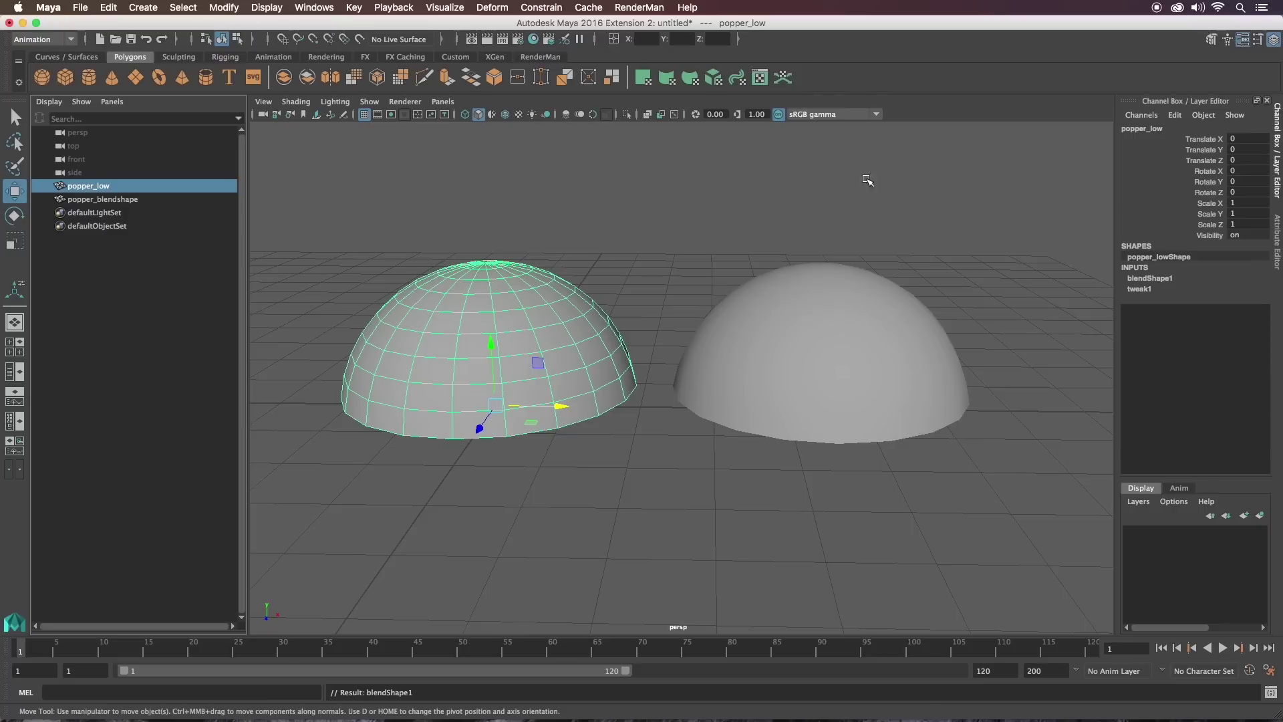
pyautogui.click(305, 6)
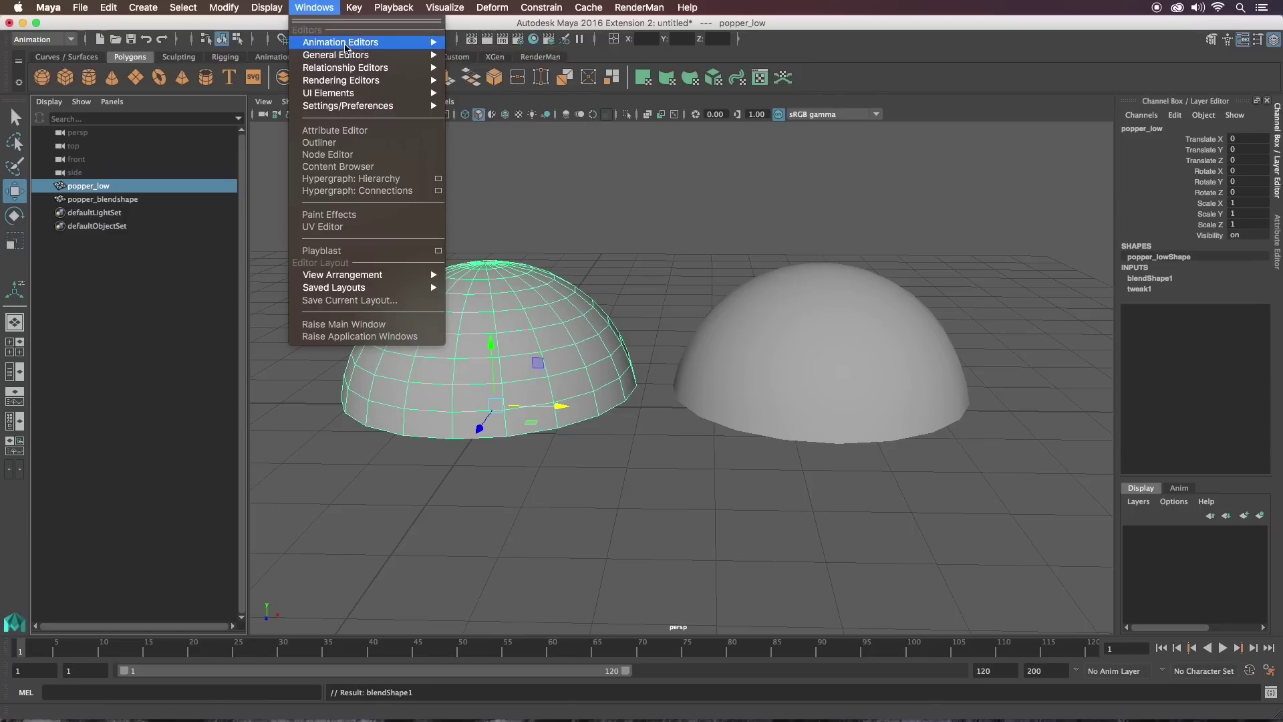
pyautogui.moveTo(341, 42)
pyautogui.click(485, 121)
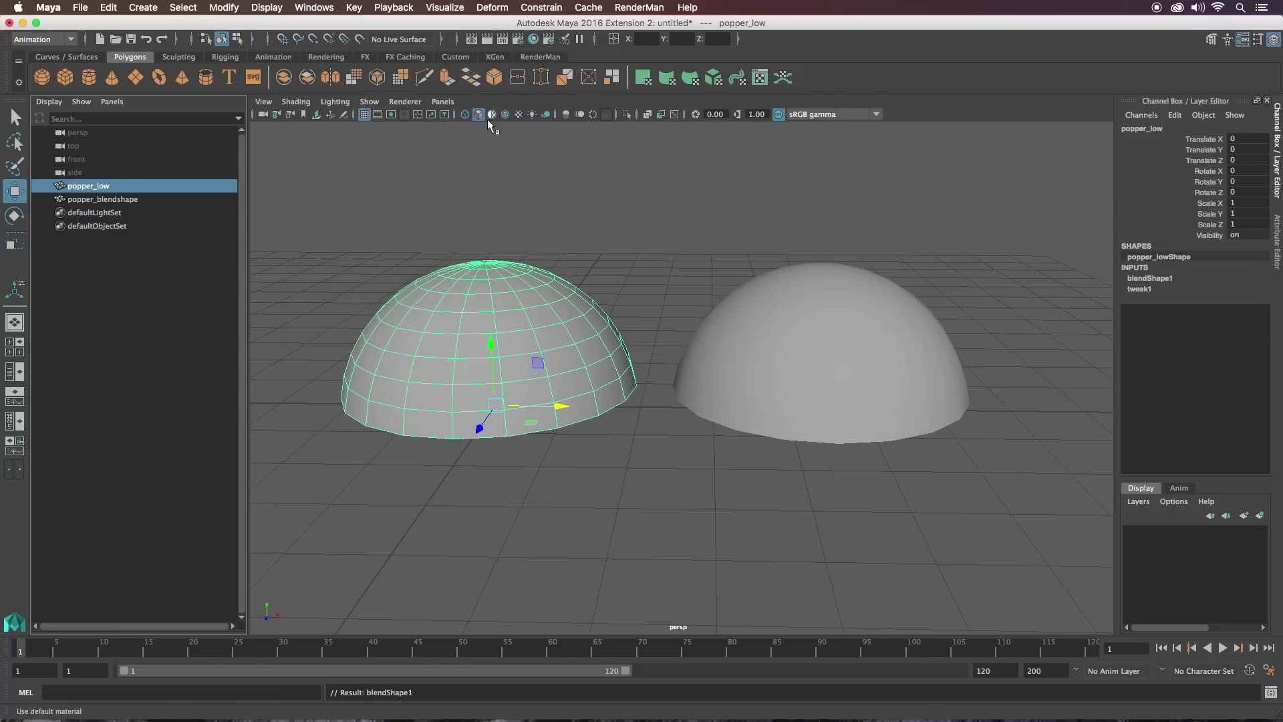
pyautogui.moveTo(376, 143); pyautogui.dragTo(343, 165)
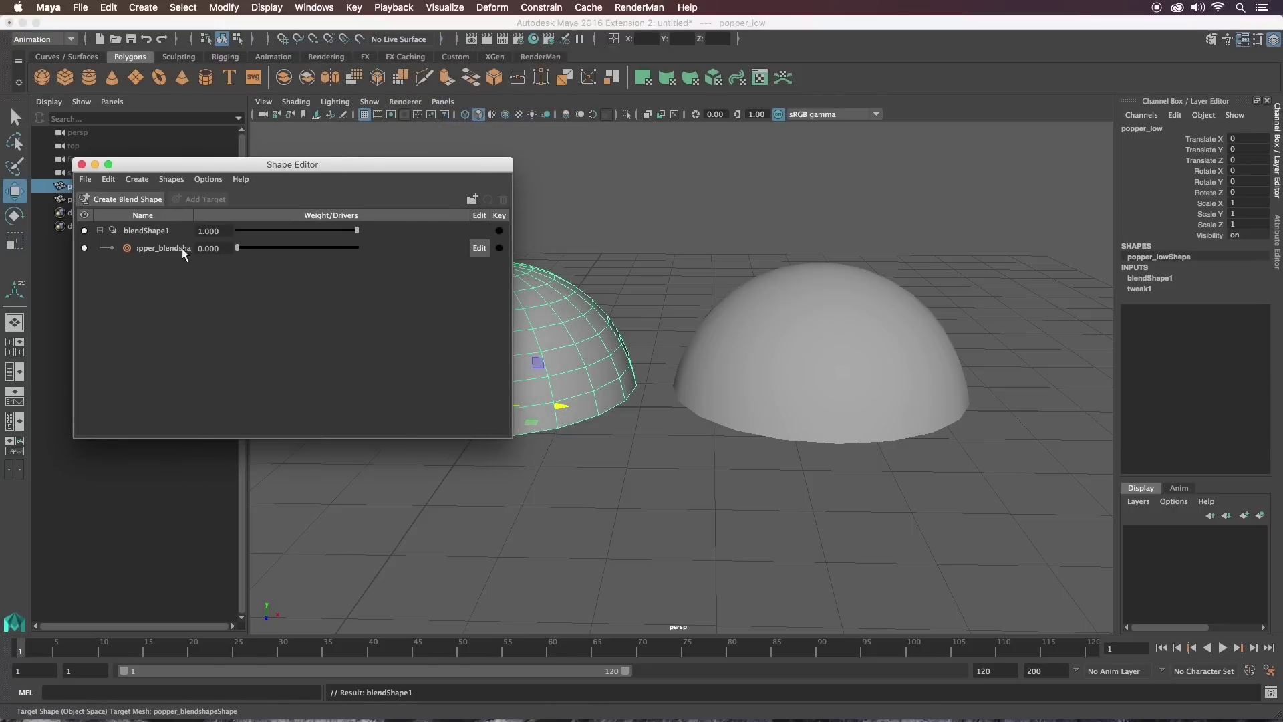
pyautogui.moveTo(194, 215); pyautogui.dragTo(214, 214)
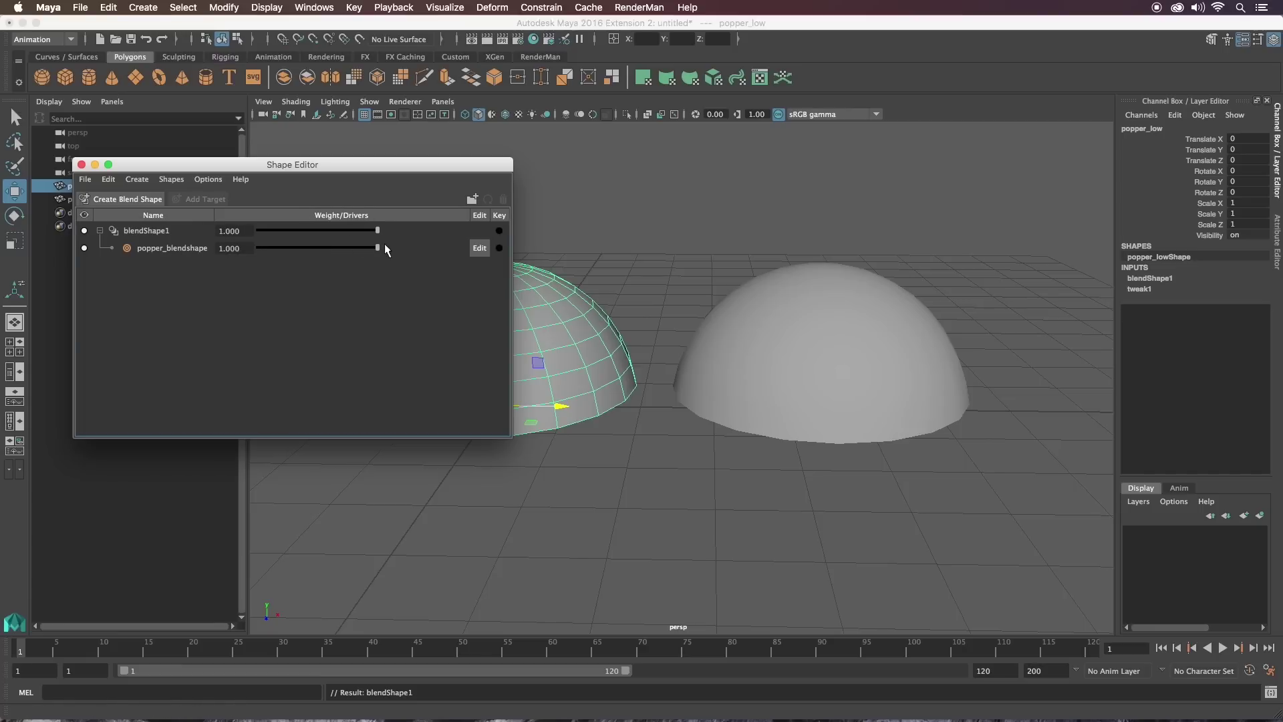
pyautogui.moveTo(337, 170); pyautogui.dragTo(341, 499)
# Using Soft Selection on the top vertices of popper_blendshape, move them down to turn the dome inside out into a bowl
pyautogui.click(783, 366)
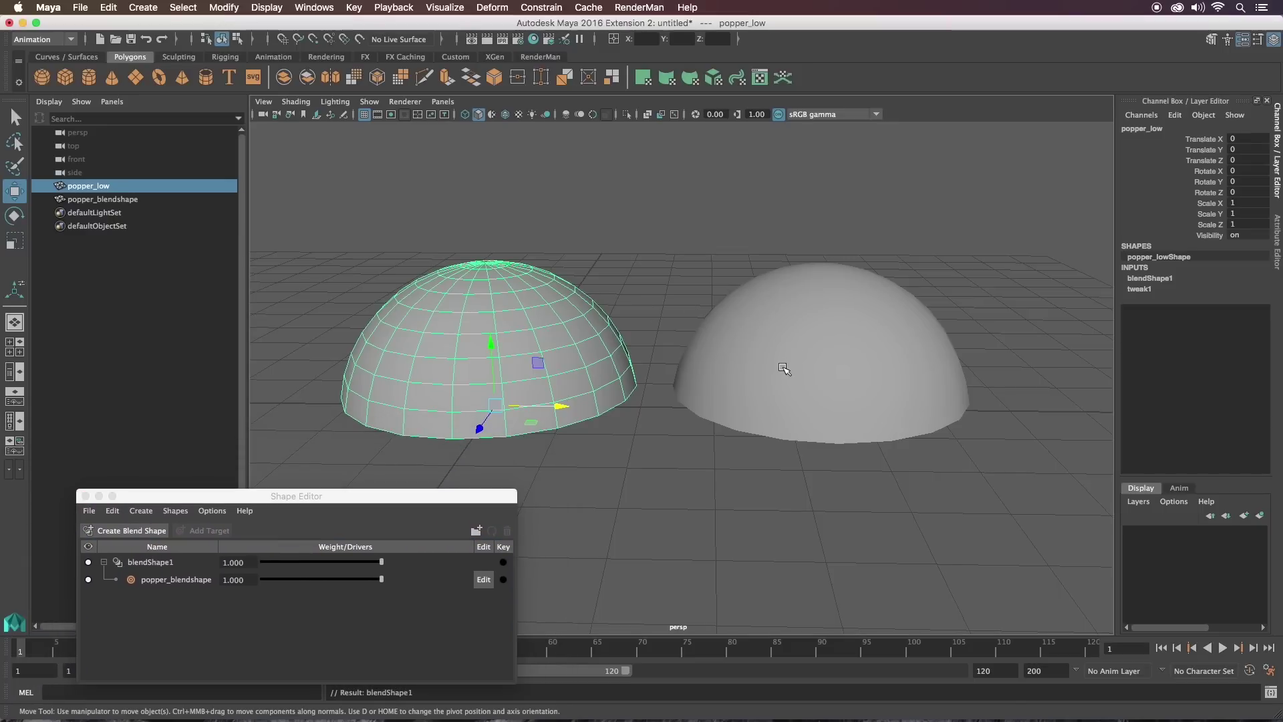
pyautogui.keyDown('alt'); pyautogui.moveTo(804, 259); pyautogui.dragTo(750, 265, button='middle'); pyautogui.keyUp('alt')
pyautogui.keyDown('alt'); pyautogui.moveTo(750, 265); pyautogui.dragTo(771, 251, button='right'); pyautogui.keyUp('alt')
pyautogui.moveTo(727, 207); pyautogui.dragTo(837, 262)
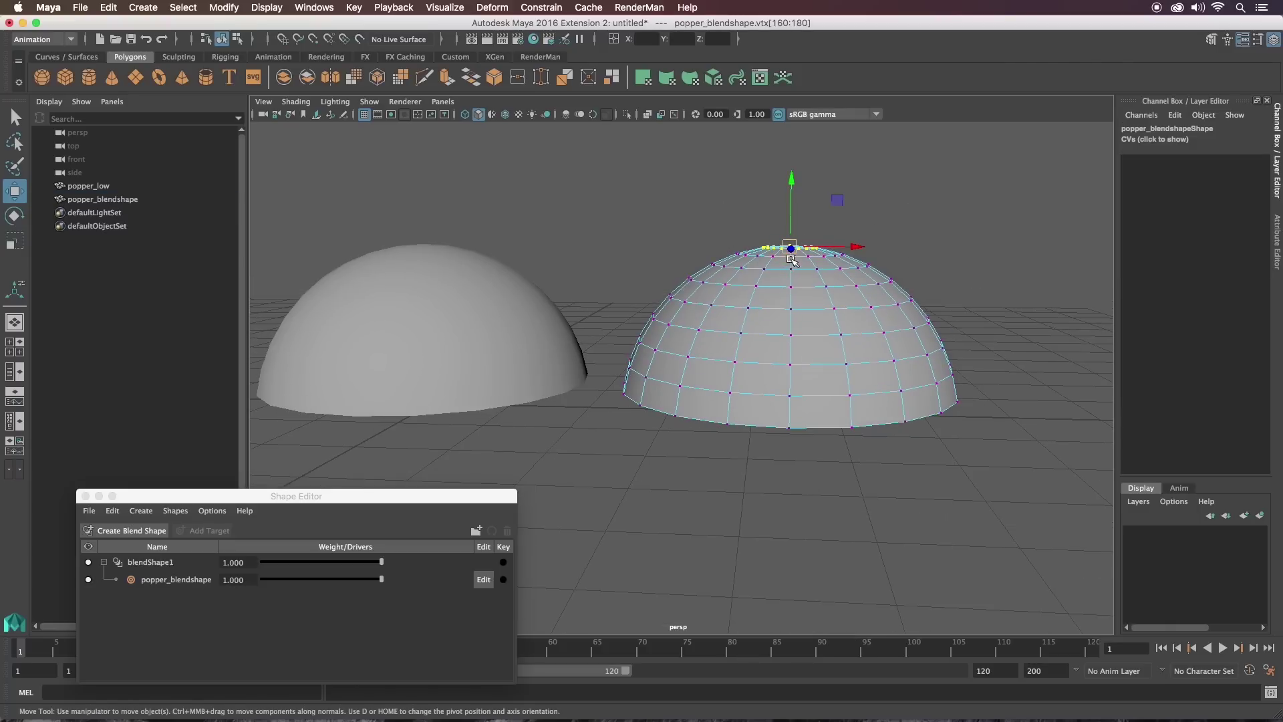
pyautogui.press('b')
pyautogui.moveTo(743, 242); pyautogui.dragTo(769, 230)
pyautogui.moveTo(791, 183); pyautogui.dragTo(813, 269)
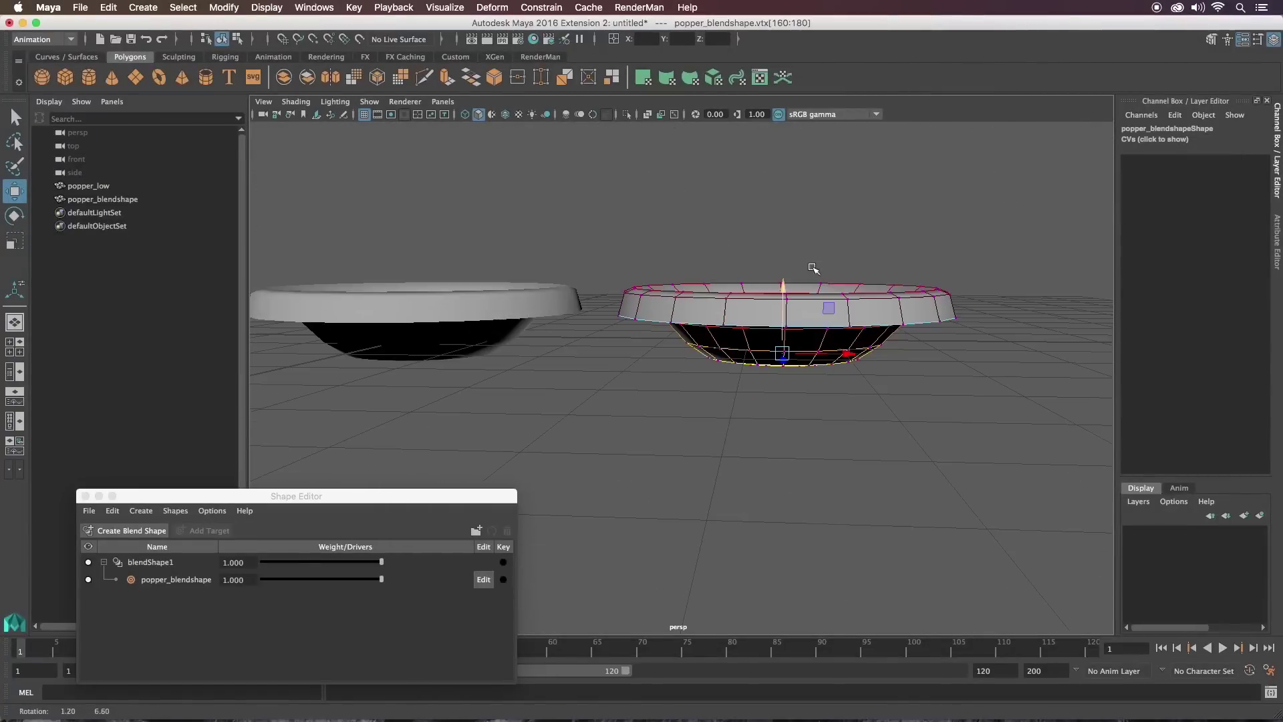
pyautogui.moveTo(884, 300); pyautogui.dragTo(919, 278, button='right')
pyautogui.click(868, 260)
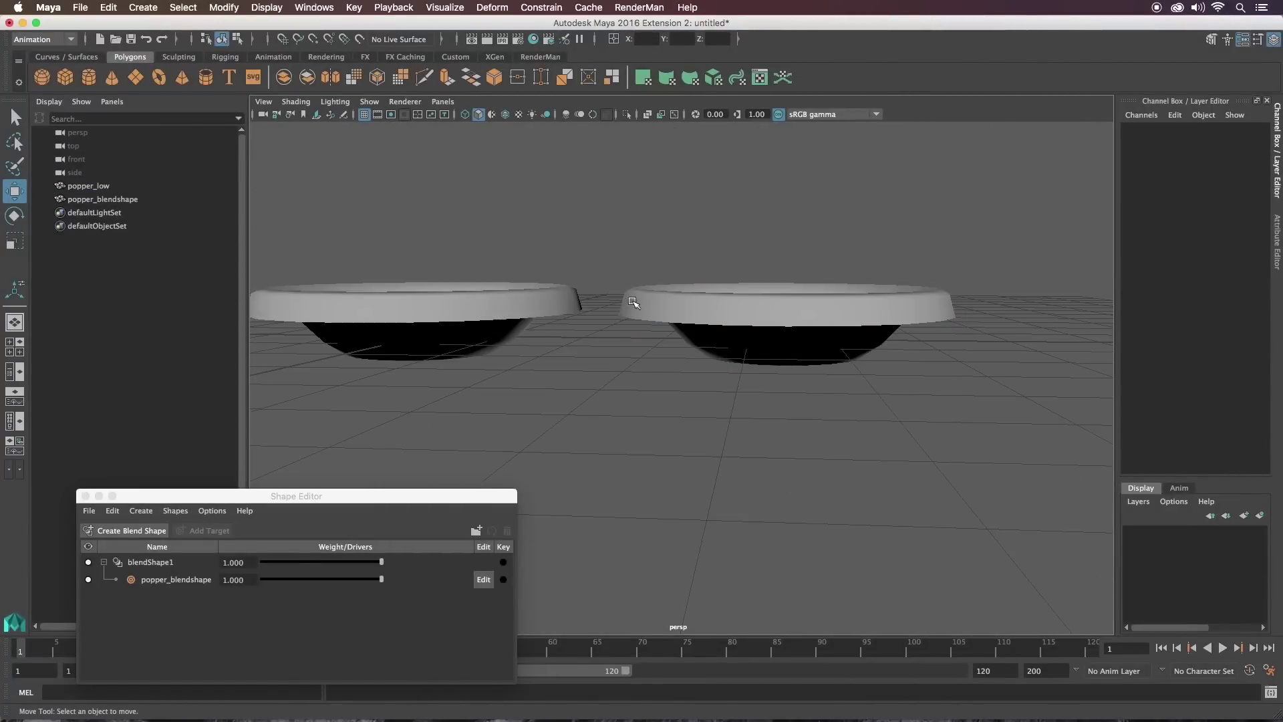
# Turn on Two Sided Lighting in the perspective view so the undersides of both bowls are shaded
pyautogui.keyDown('alt'); pyautogui.moveTo(619, 214); pyautogui.dragTo(650, 227); pyautogui.keyUp('alt')
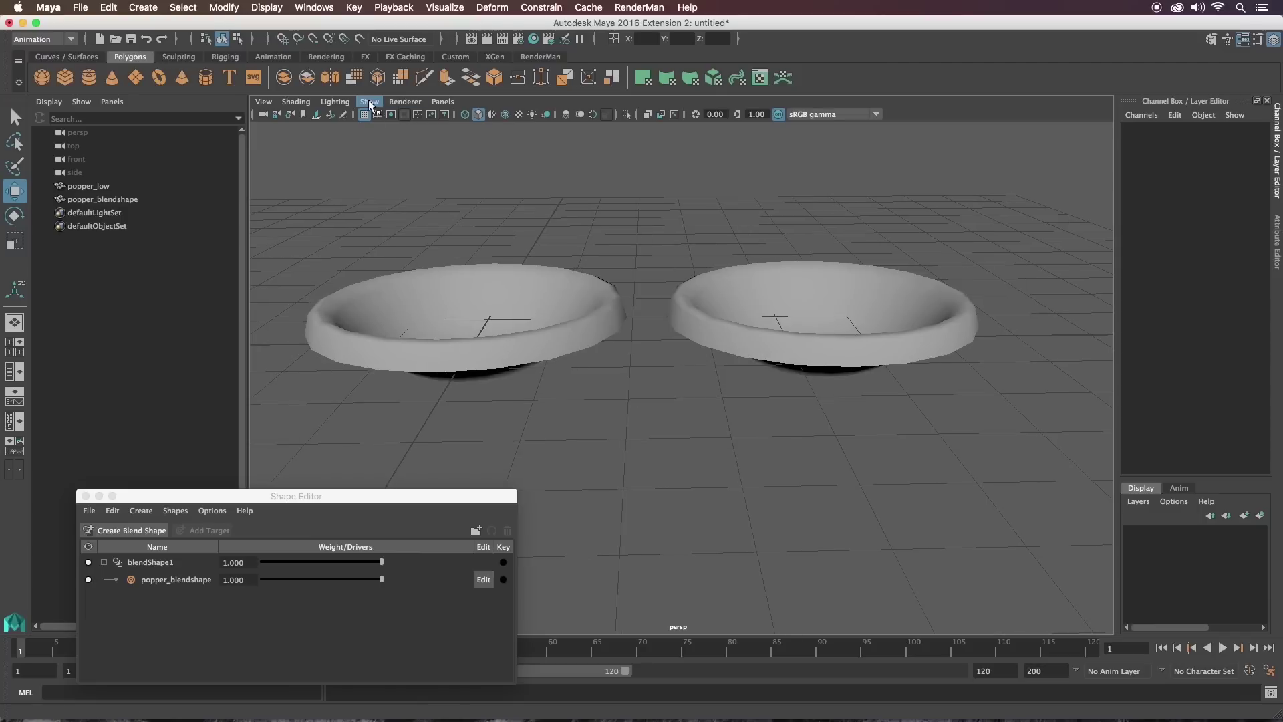
pyautogui.click(342, 105)
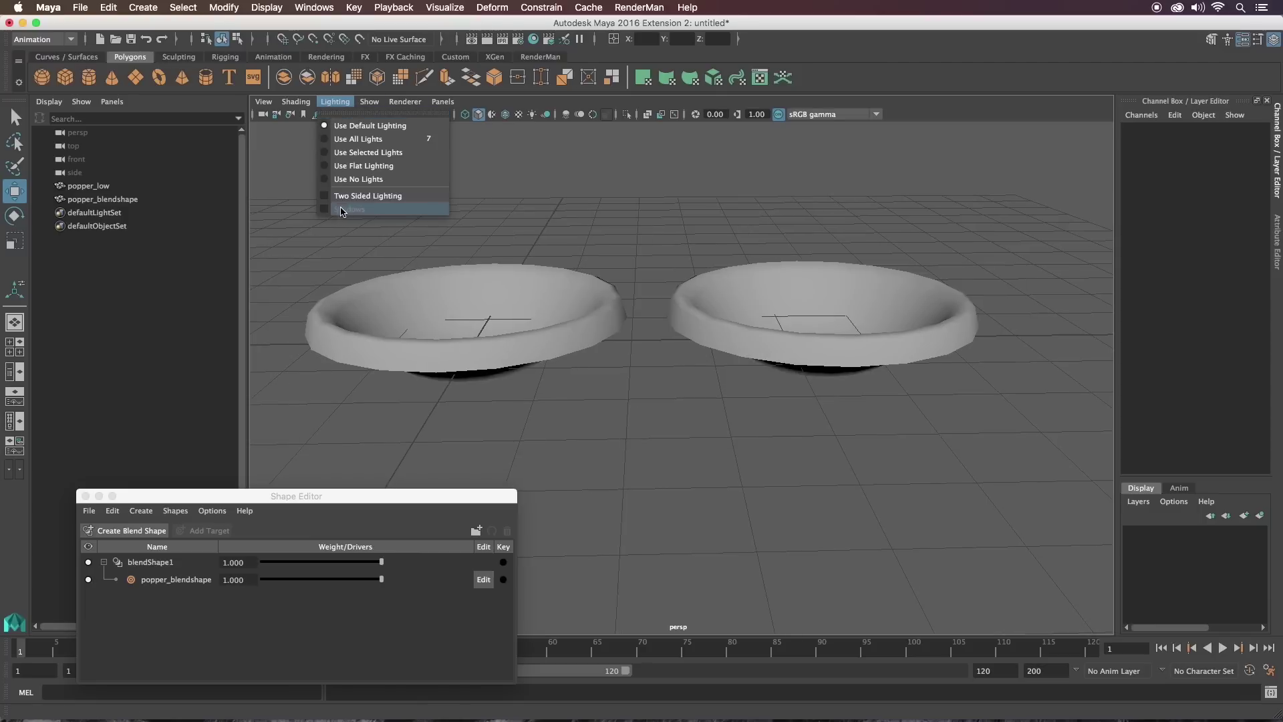
pyautogui.click(345, 198)
# Set the popper_blendshape weight to 0.000 in the Shape Editor to return popper_low to its dome shape
pyautogui.keyDown('alt'); pyautogui.moveTo(772, 304); pyautogui.dragTo(822, 248); pyautogui.keyUp('alt')
pyautogui.keyDown('alt'); pyautogui.moveTo(822, 249); pyautogui.dragTo(876, 232, button='middle'); pyautogui.keyUp('alt')
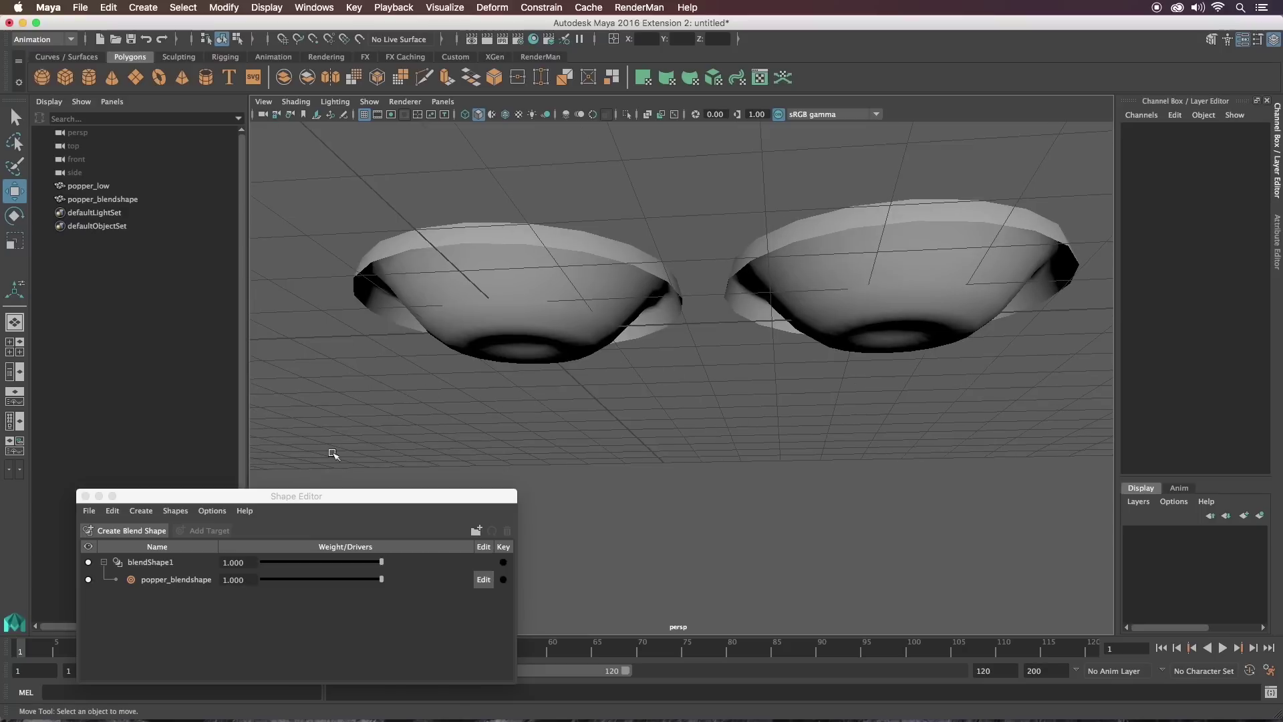
pyautogui.moveTo(379, 588); pyautogui.dragTo(254, 594)
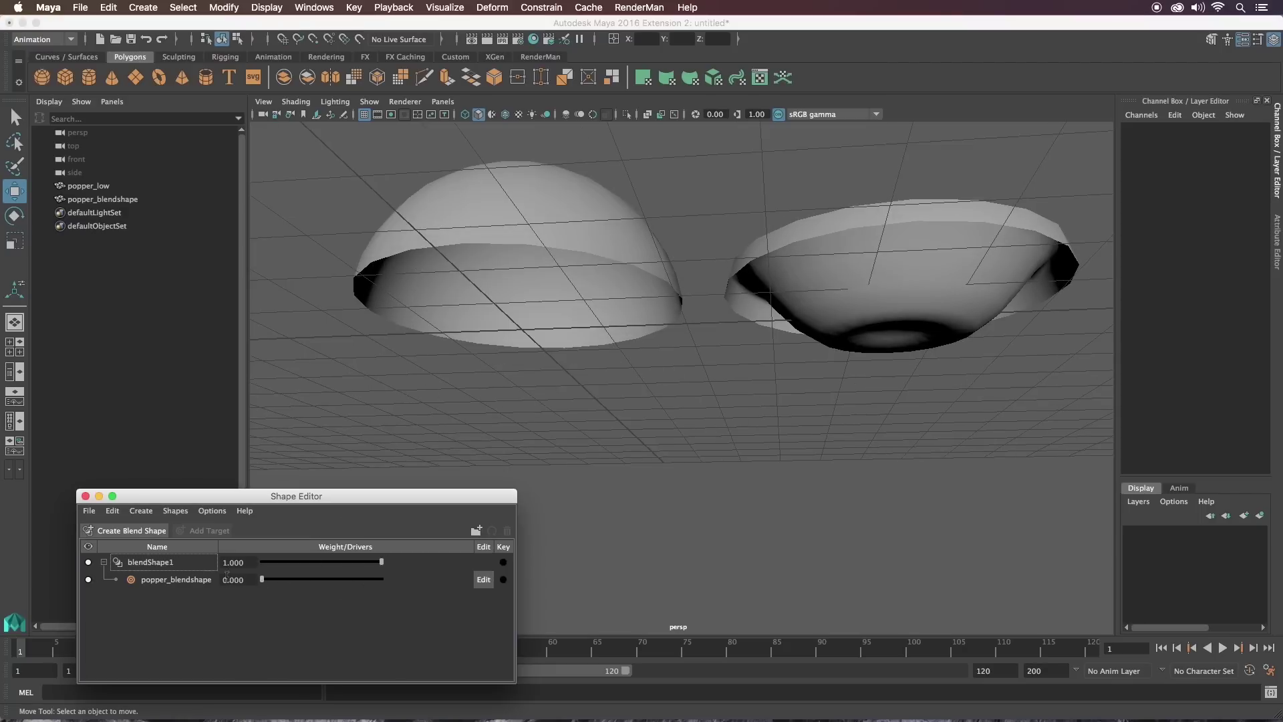
pyautogui.keyDown('alt'); pyautogui.moveTo(794, 219); pyautogui.dragTo(763, 264); pyautogui.keyUp('alt')
pyautogui.keyDown('alt'); pyautogui.moveTo(600, 191); pyautogui.dragTo(263, 211); pyautogui.keyUp('alt')
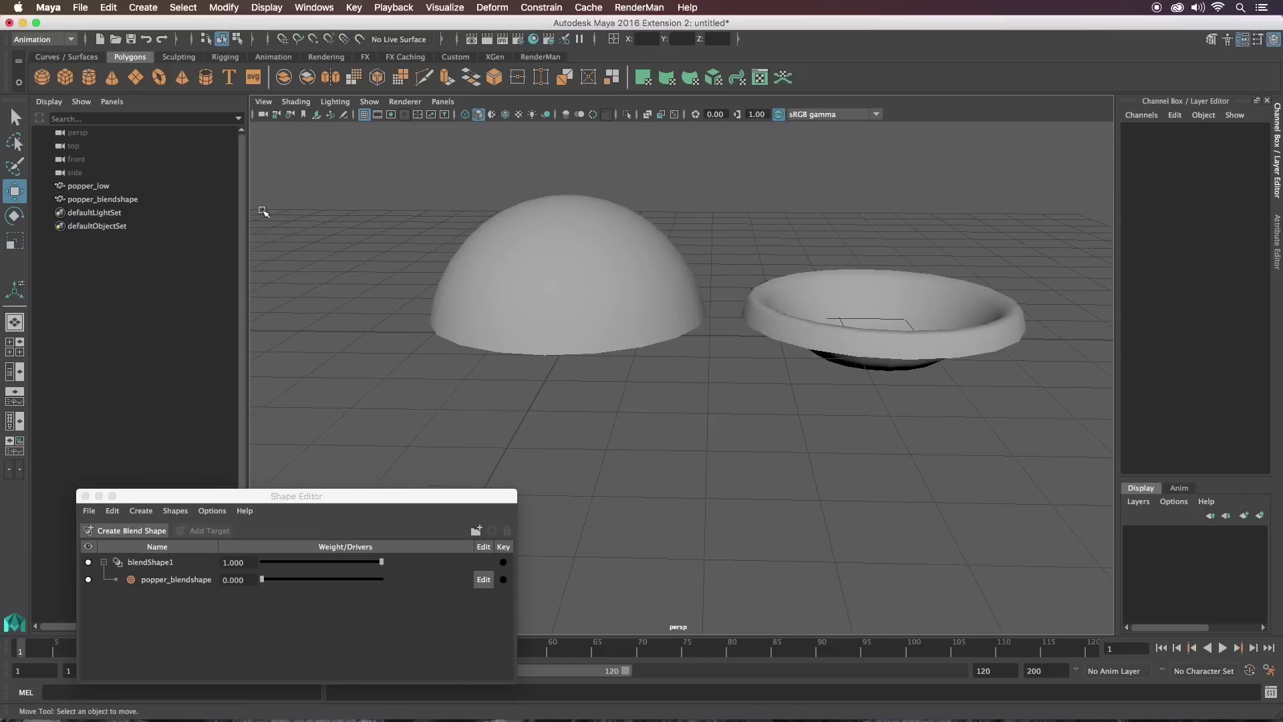
# Duplicate popper_low and rename the copy as popper_high
pyautogui.click(587, 213)
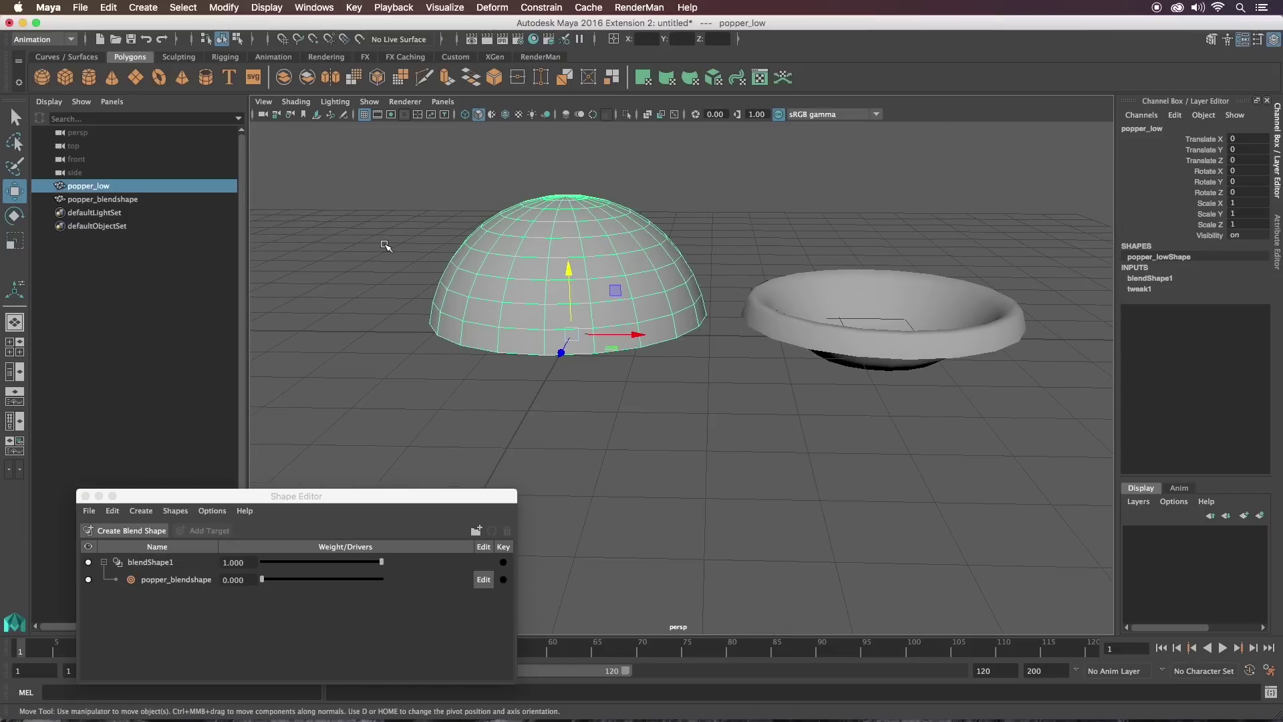
pyautogui.hotkey('ctrl', 'd')
pyautogui.doubleClick(105, 213)
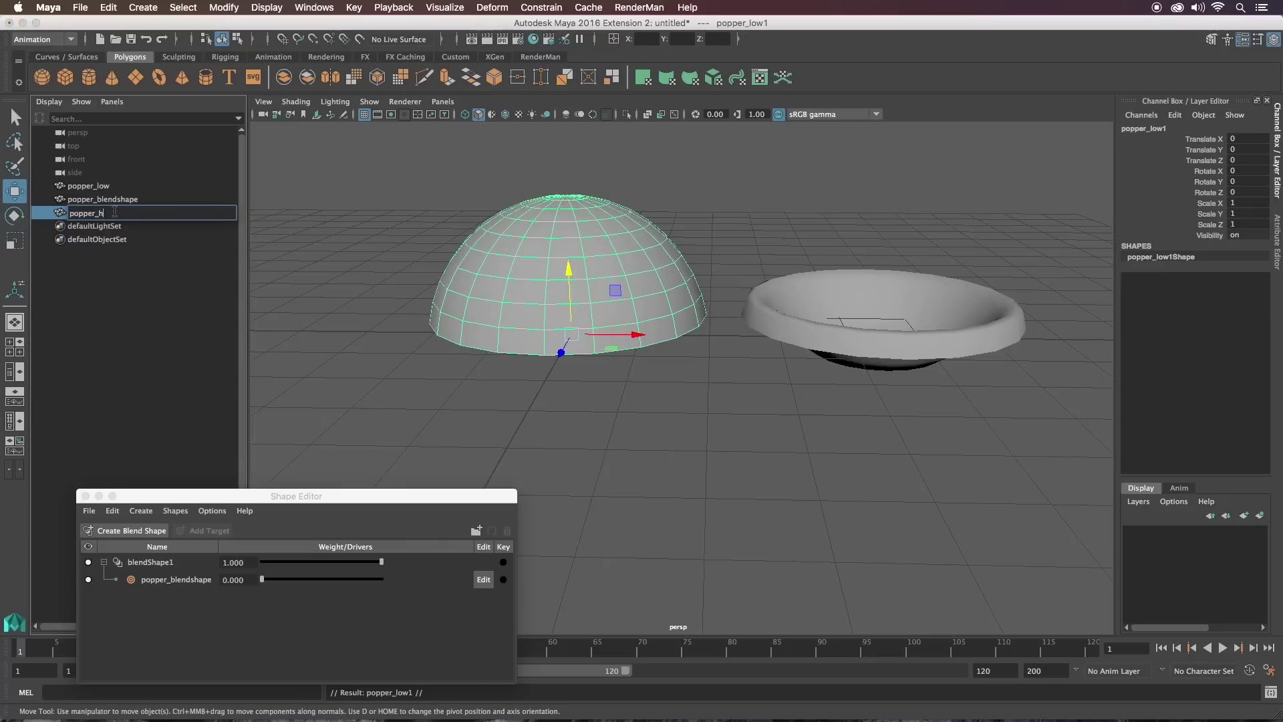
pyautogui.write('popper_high')
pyautogui.press('Return')
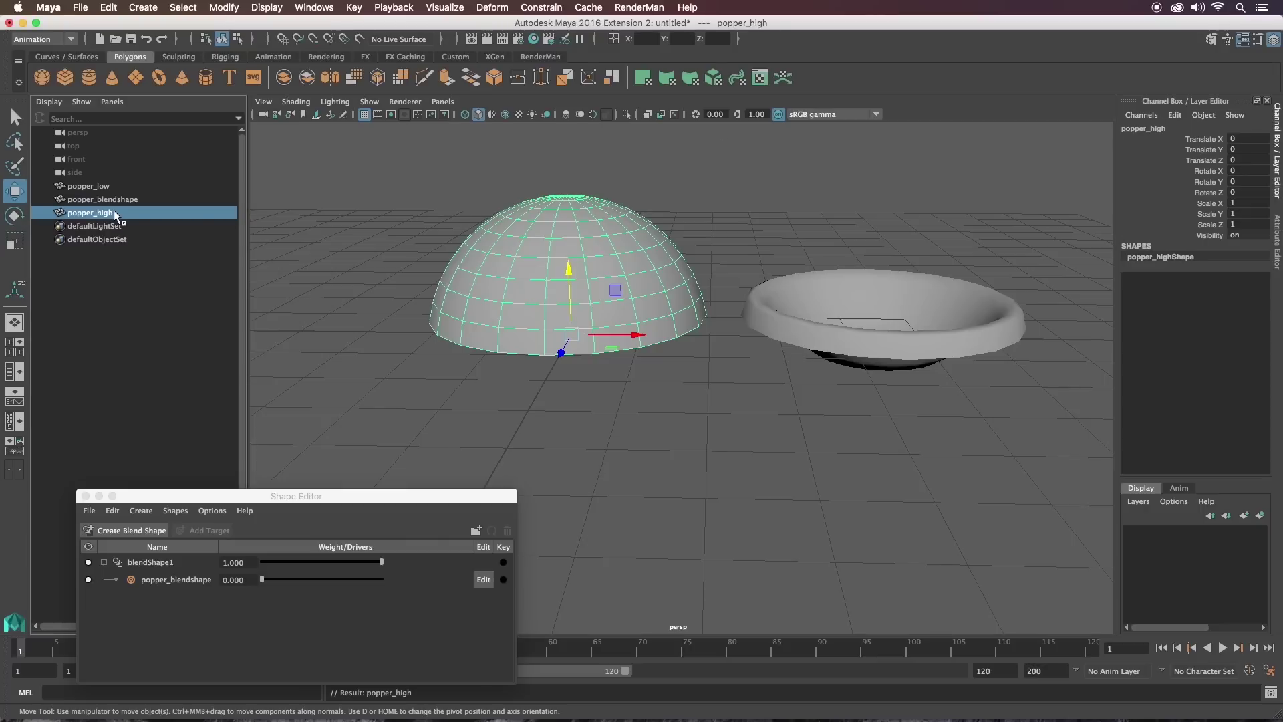
# Isolate popper_high in the perspective view and select all of its faces
pyautogui.click(627, 115)
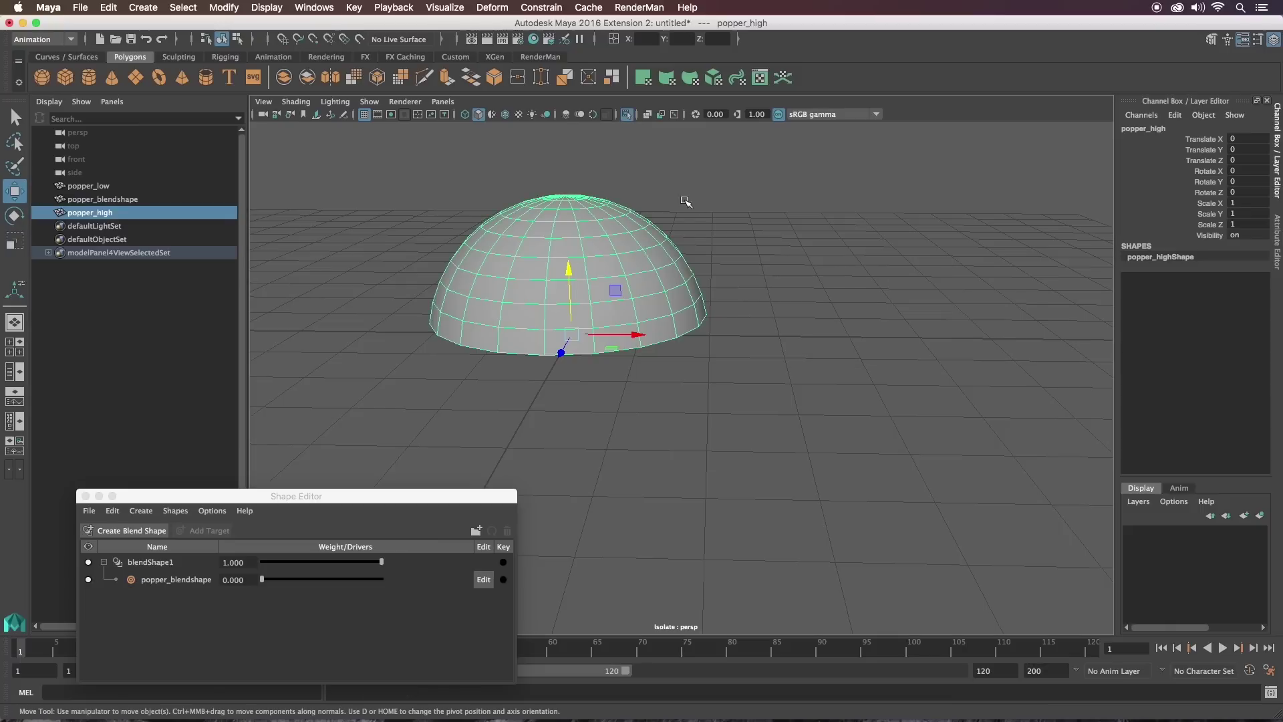
pyautogui.keyDown('alt'); pyautogui.moveTo(734, 236); pyautogui.dragTo(749, 276); pyautogui.keyUp('alt')
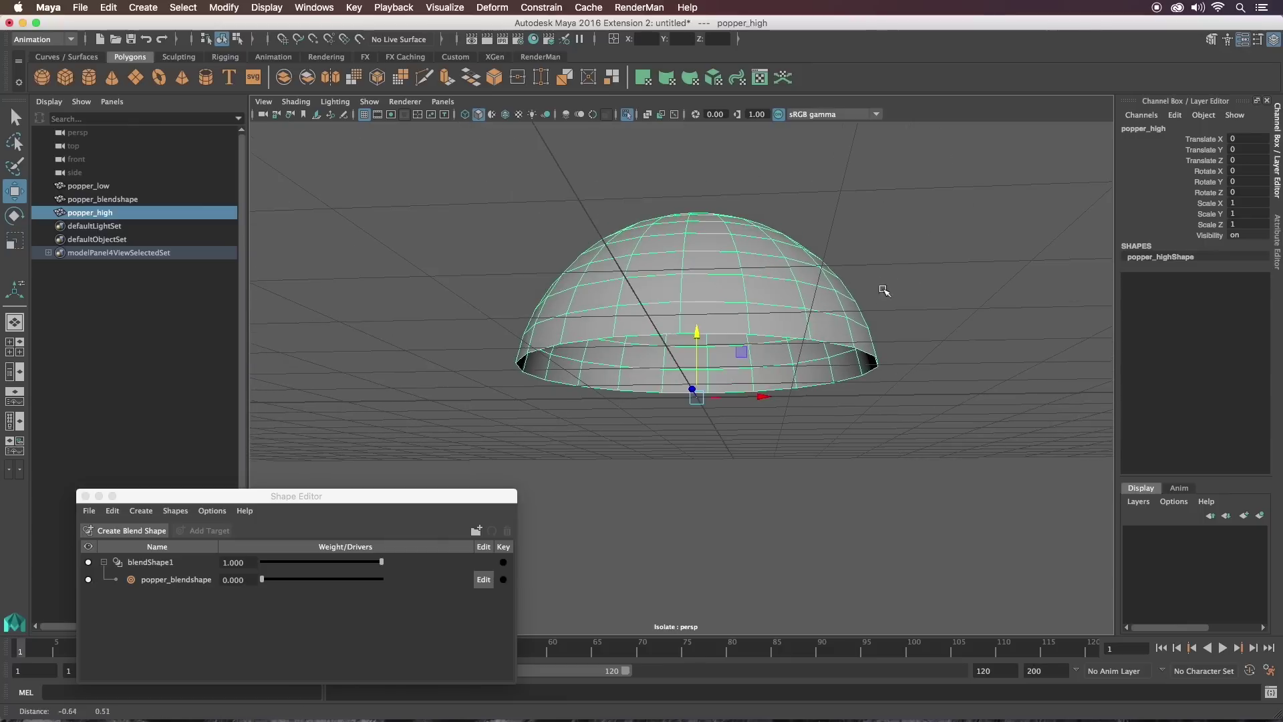
pyautogui.moveTo(749, 276); pyautogui.dragTo(750, 306, button='right')
pyautogui.moveTo(985, 185); pyautogui.dragTo(511, 420)
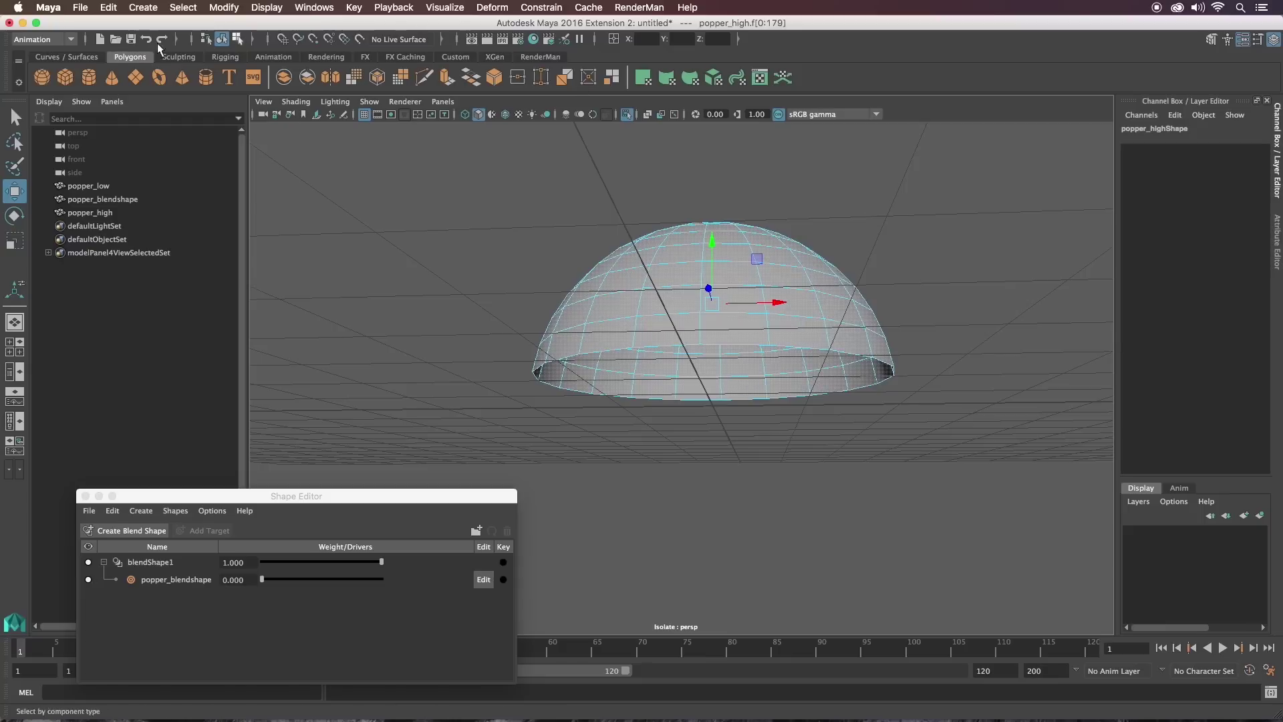
# Extrude the selected faces of popper_high to give the dome a wall thickness, and return to object selection
pyautogui.click(53, 39)
pyautogui.click(46, 56)
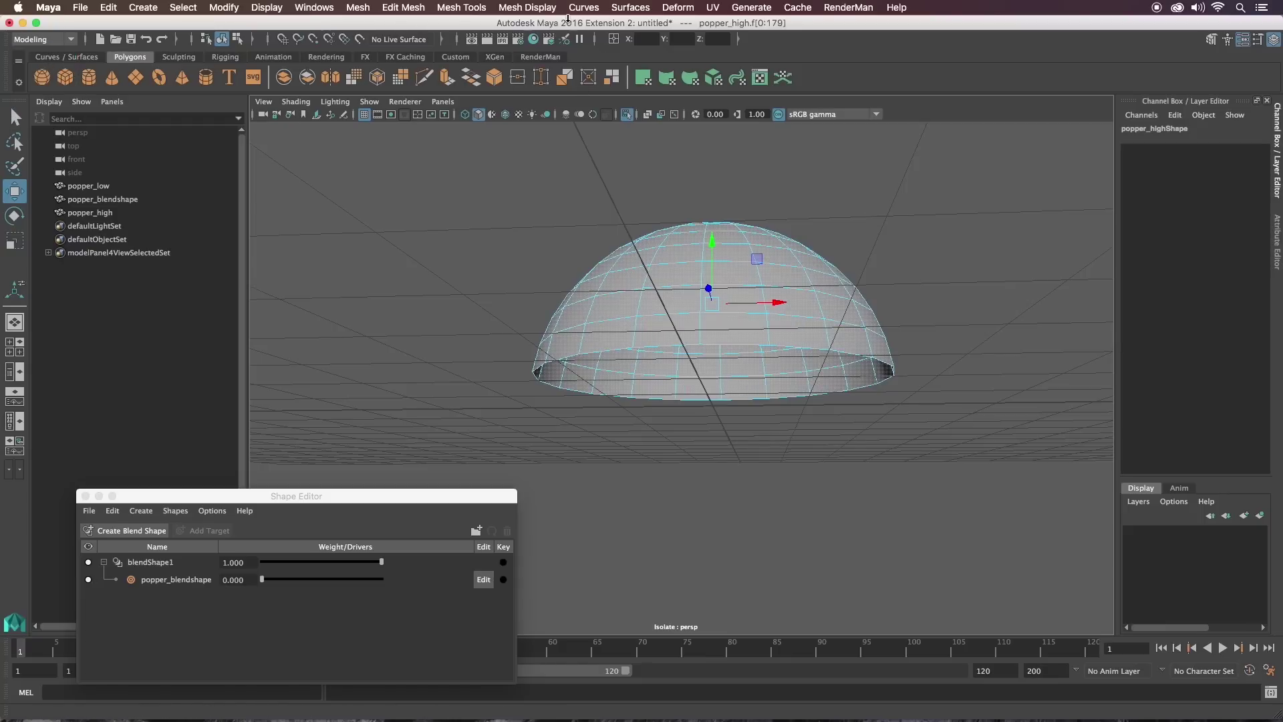
pyautogui.click(418, 8)
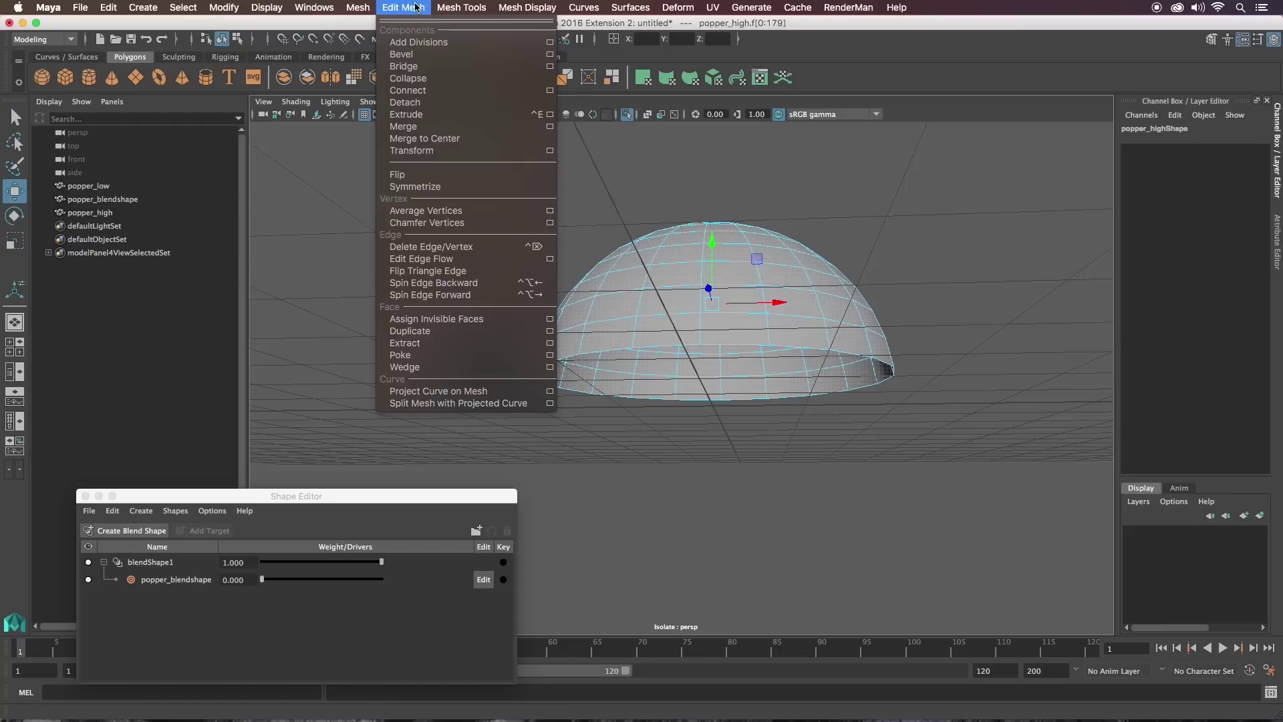
pyautogui.click(418, 115)
pyautogui.keyDown('alt'); pyautogui.moveTo(904, 236); pyautogui.dragTo(805, 264); pyautogui.keyUp('alt')
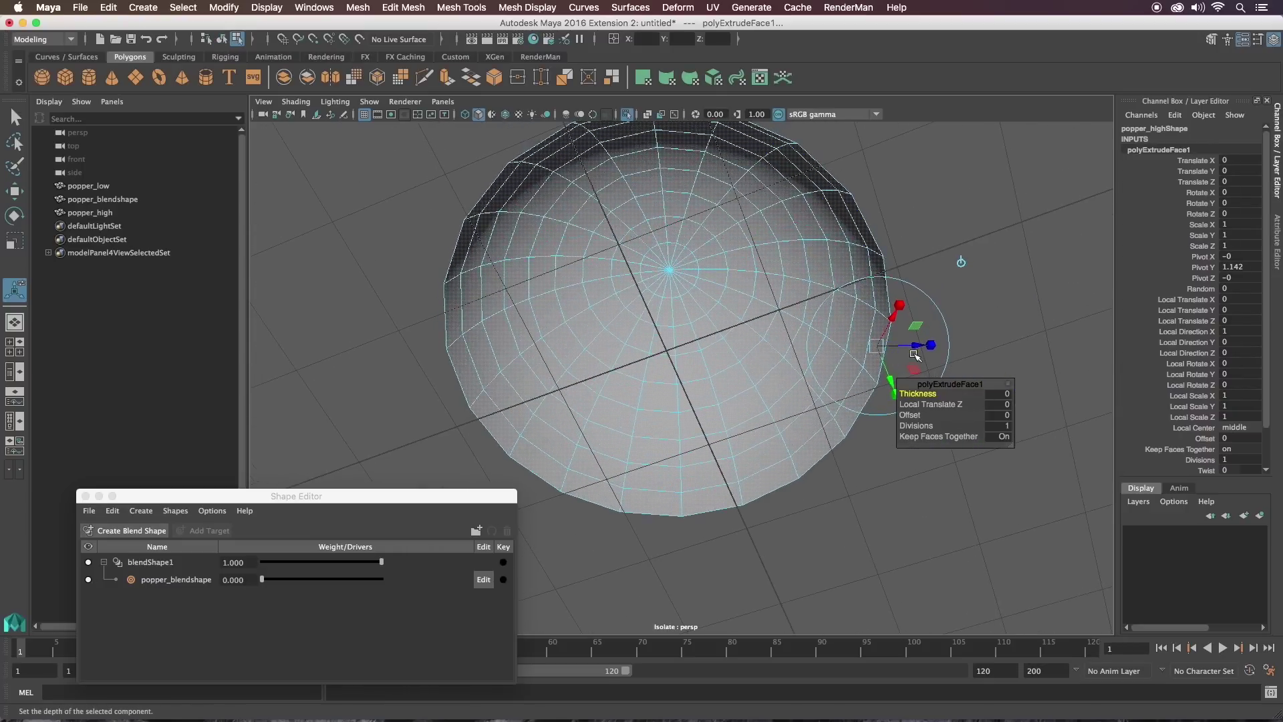
pyautogui.moveTo(917, 346); pyautogui.dragTo(889, 346)
pyautogui.keyDown('alt'); pyautogui.moveTo(873, 209); pyautogui.dragTo(755, 207, button='right'); pyautogui.keyUp('alt')
pyautogui.keyDown('alt'); pyautogui.moveTo(755, 207); pyautogui.dragTo(814, 367); pyautogui.keyUp('alt')
pyautogui.press('F8')
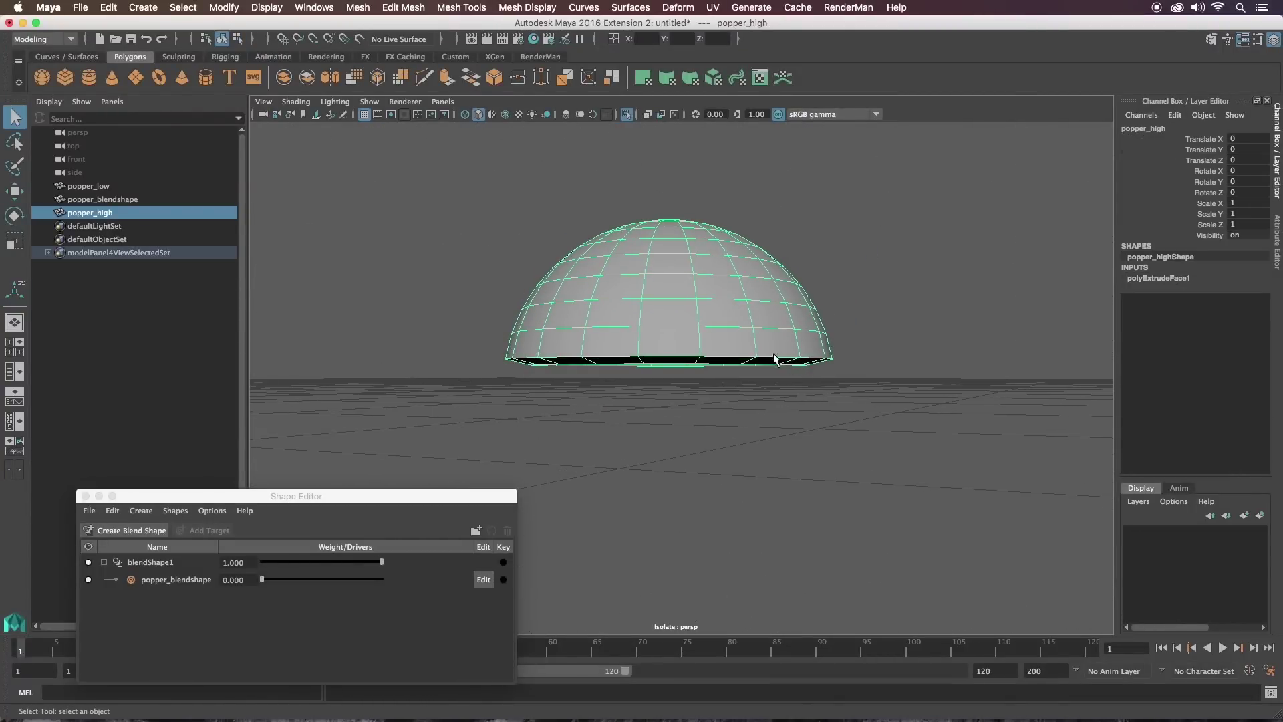
# Select the inner rim edge loop of popper_high and snap it vertically to the height of the outer rim
pyautogui.moveTo(816, 328); pyautogui.dragTo(816, 300, button='right')
pyautogui.keyDown('alt'); pyautogui.moveTo(816, 301); pyautogui.dragTo(807, 287); pyautogui.keyUp('alt')
pyautogui.scroll(3, 807, 288)
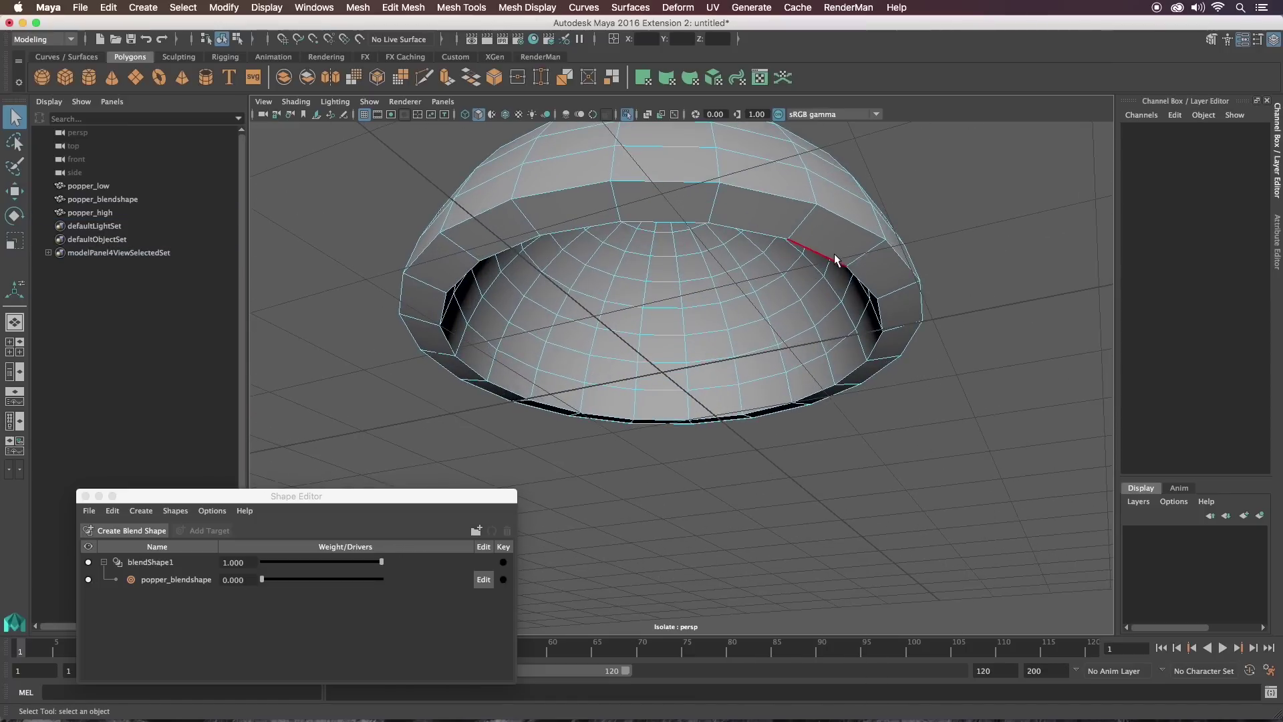
pyautogui.click(836, 259)
pyautogui.keyDown('alt'); pyautogui.moveTo(859, 249); pyautogui.dragTo(896, 272); pyautogui.keyUp('alt')
pyautogui.scroll(2, 920, 211)
pyautogui.press('w')
pyautogui.keyDown('alt'); pyautogui.moveTo(853, 217); pyautogui.dragTo(802, 245); pyautogui.keyUp('alt')
pyautogui.moveTo(779, 292); pyautogui.dragTo(779, 291)
pyautogui.keyDown('alt'); pyautogui.moveTo(828, 286); pyautogui.dragTo(782, 242); pyautogui.keyUp('alt')
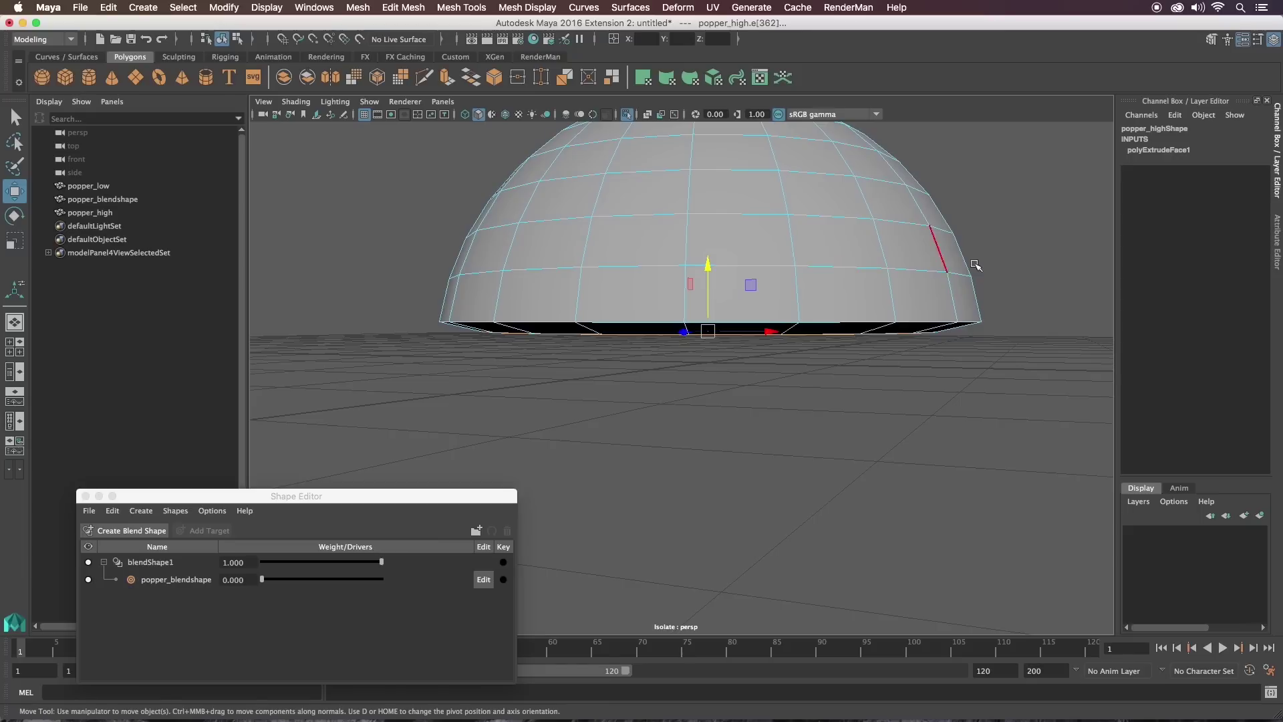
pyautogui.press('v')
pyautogui.moveTo(985, 321); pyautogui.dragTo(979, 321, button='middle')
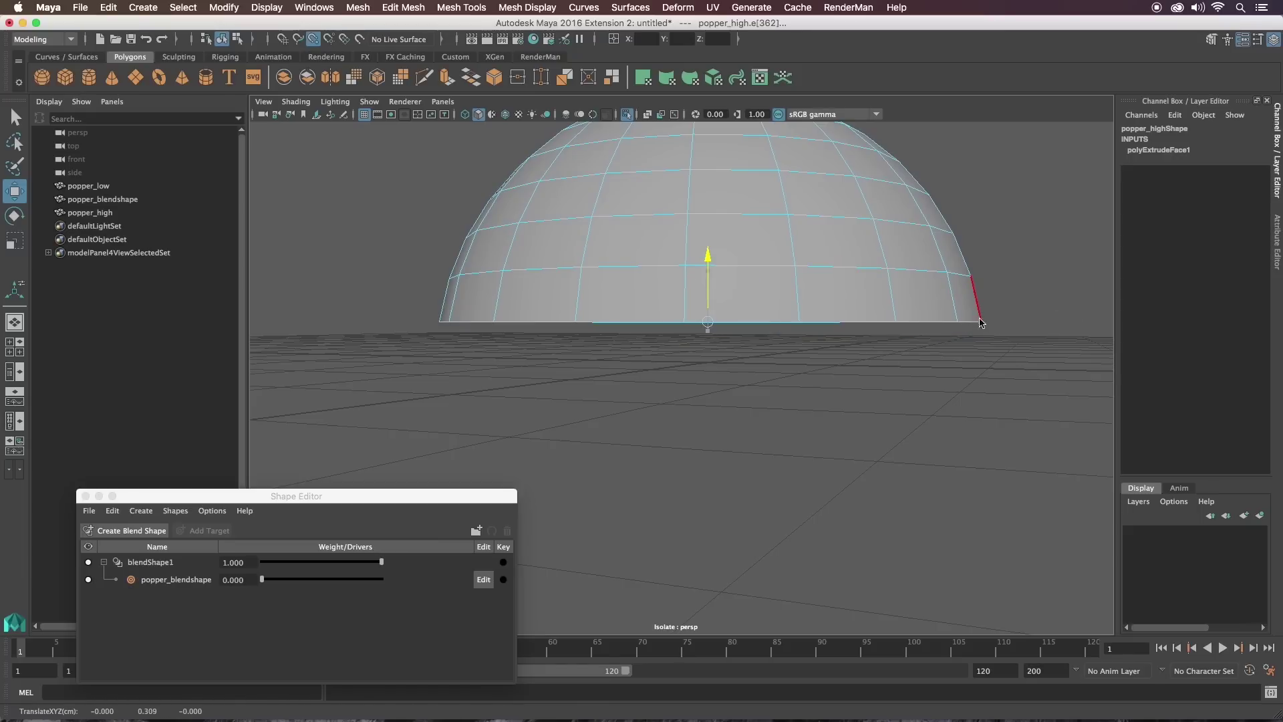
pyautogui.keyDown('alt'); pyautogui.moveTo(854, 254); pyautogui.dragTo(877, 246); pyautogui.keyUp('alt')
pyautogui.moveTo(930, 241); pyautogui.dragTo(705, 195, button='right')
pyautogui.click(1014, 215)
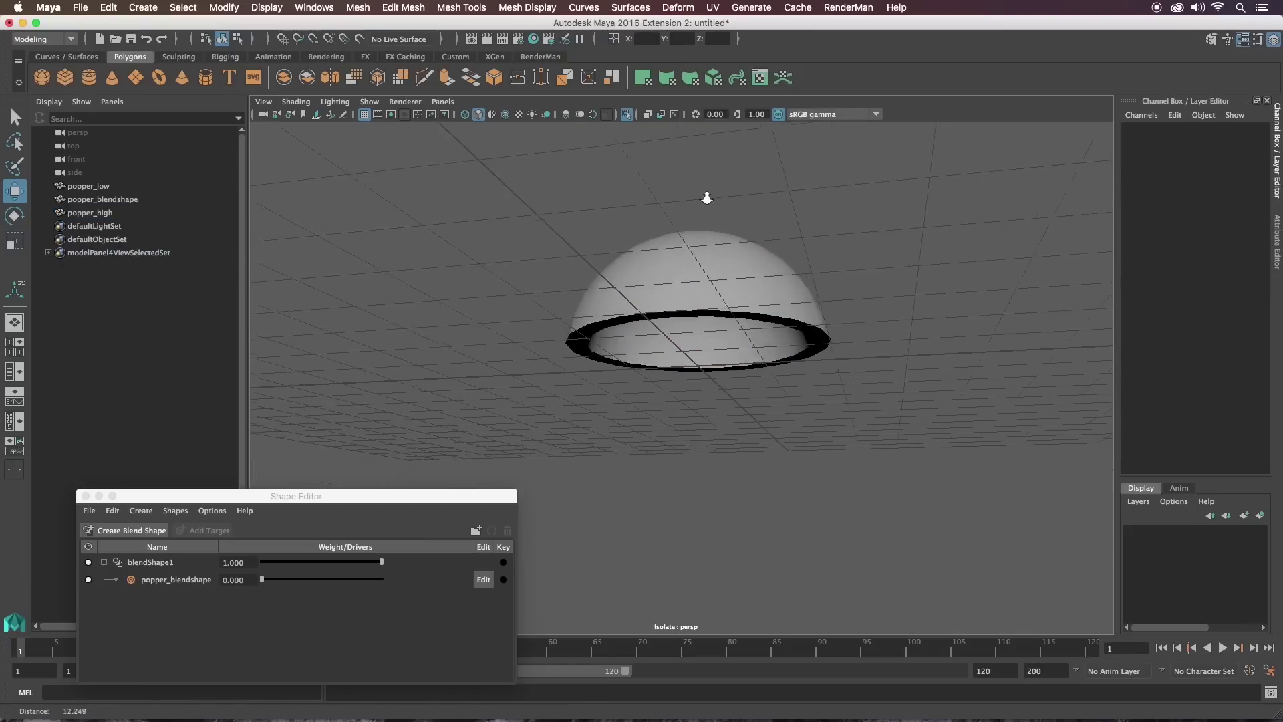
# Turn off isolation so all objects show again, and delete the construction history of popper_high
pyautogui.keyDown('alt'); pyautogui.moveTo(705, 196); pyautogui.dragTo(802, 261); pyautogui.keyUp('alt')
pyautogui.keyDown('alt'); pyautogui.moveTo(801, 260); pyautogui.dragTo(859, 274, button='right'); pyautogui.keyUp('alt')
pyautogui.keyDown('alt'); pyautogui.moveTo(859, 274); pyautogui.dragTo(880, 310, button='middle'); pyautogui.keyUp('alt')
pyautogui.keyDown('alt'); pyautogui.moveTo(879, 310); pyautogui.dragTo(788, 195); pyautogui.keyUp('alt')
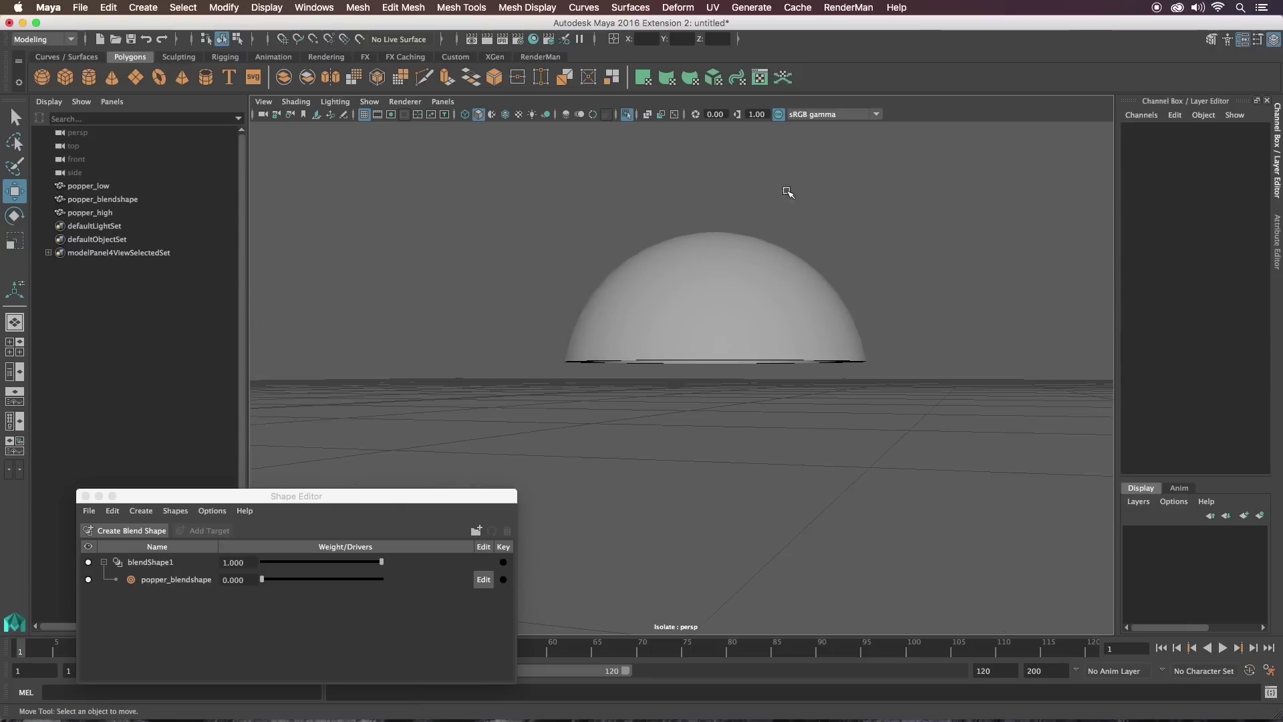
pyautogui.click(628, 115)
pyautogui.keyDown('alt'); pyautogui.moveTo(693, 191); pyautogui.dragTo(658, 350); pyautogui.keyUp('alt')
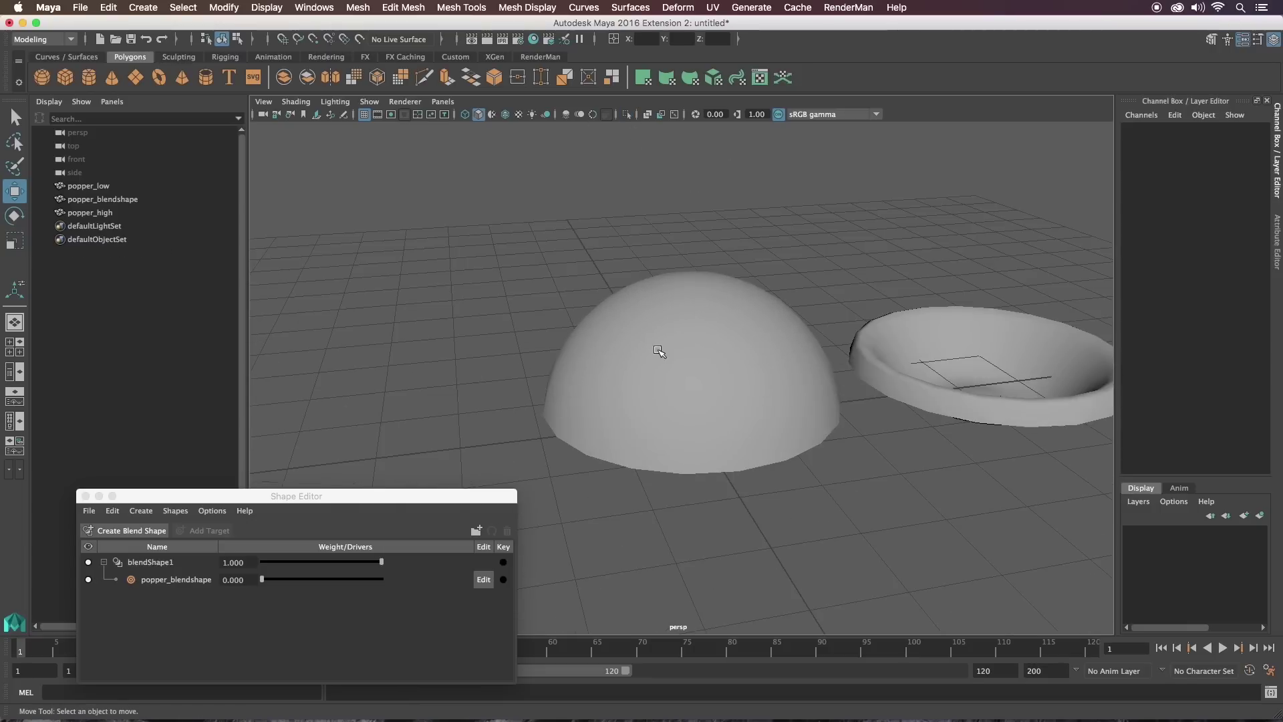
pyautogui.click(102, 213)
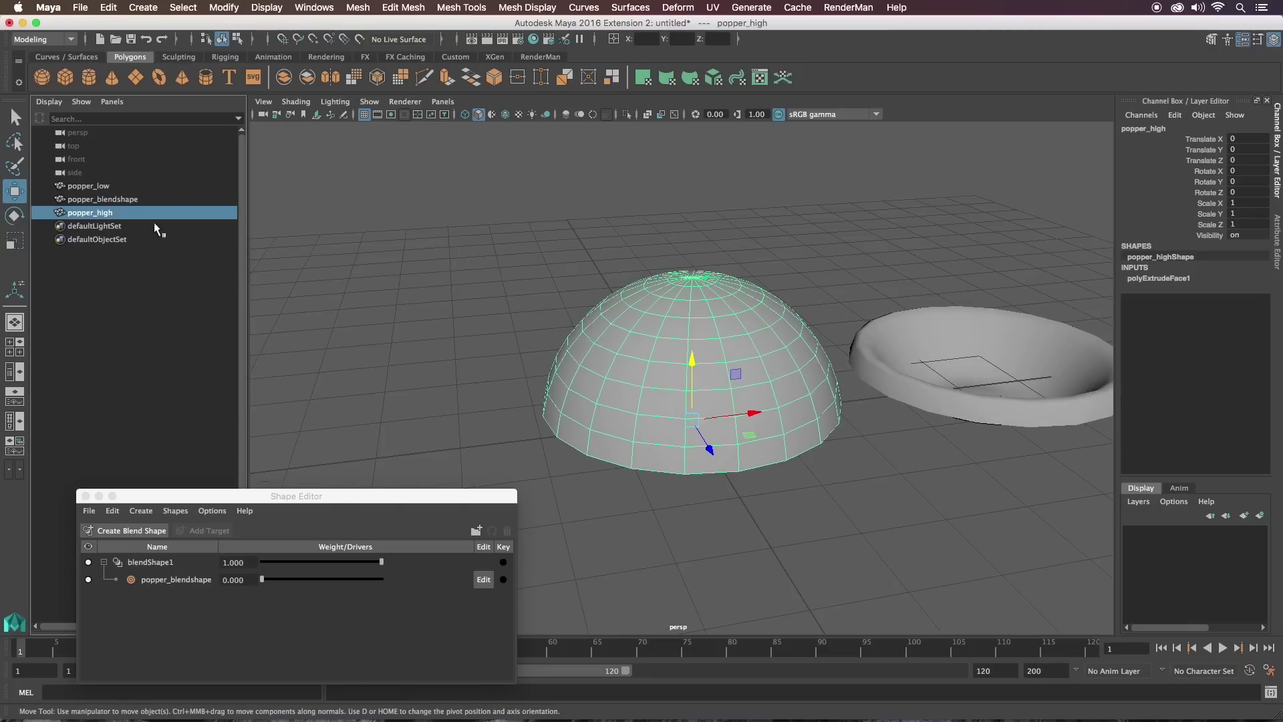
pyautogui.click(109, 8)
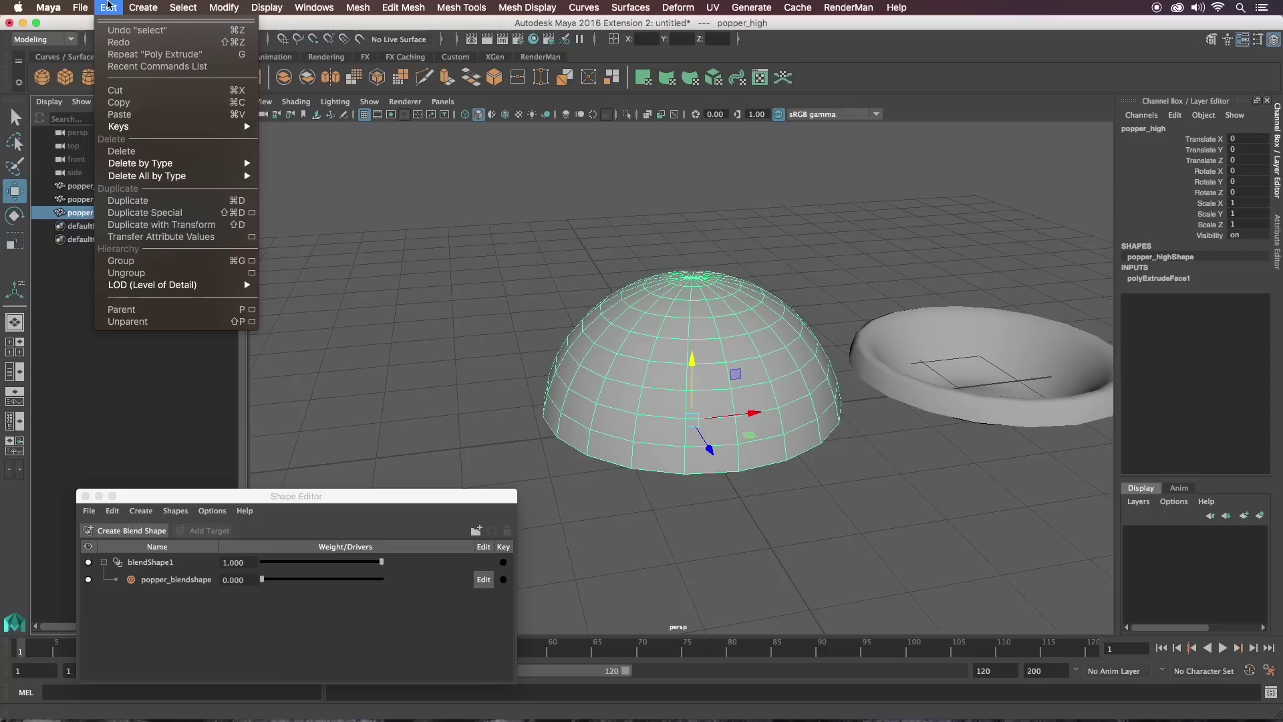
pyautogui.click(283, 170)
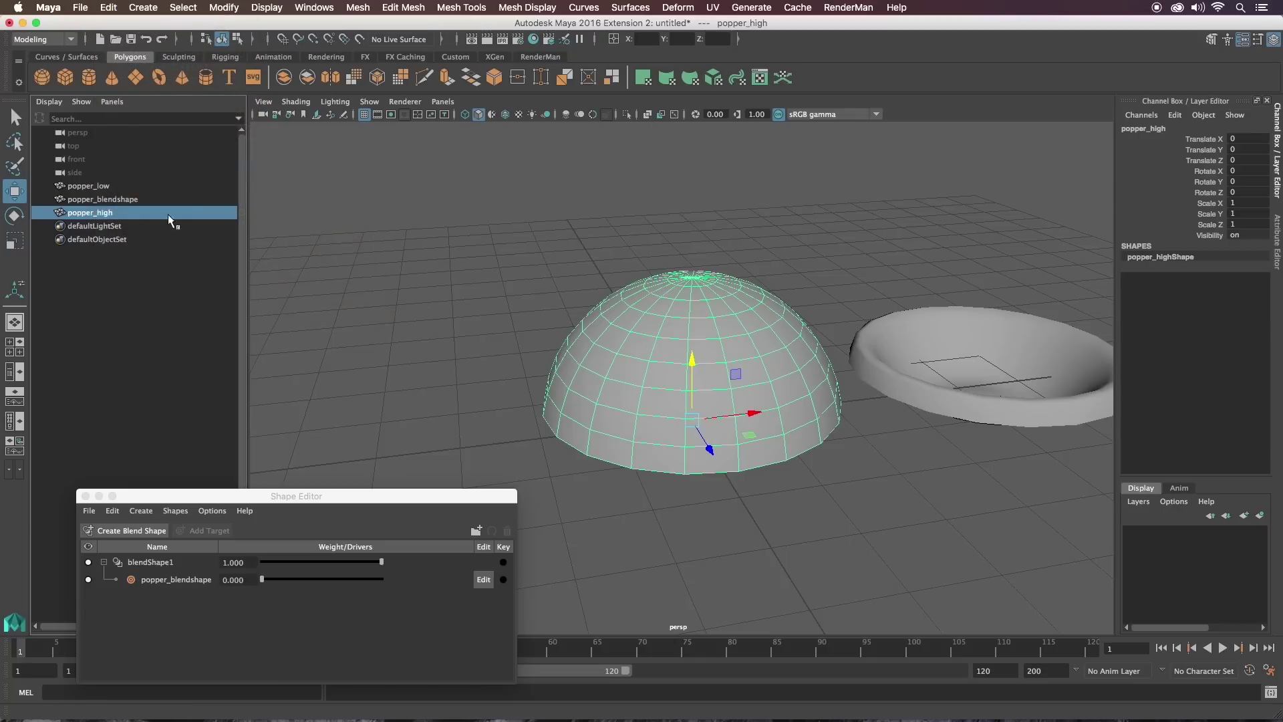
# Create a Wrap deformer that makes popper_high follow popper_low, selecting popper_high first and popper_low last
pyautogui.click(110, 185)
pyautogui.click(110, 211)
pyautogui.click(119, 187)
pyautogui.click(116, 212)
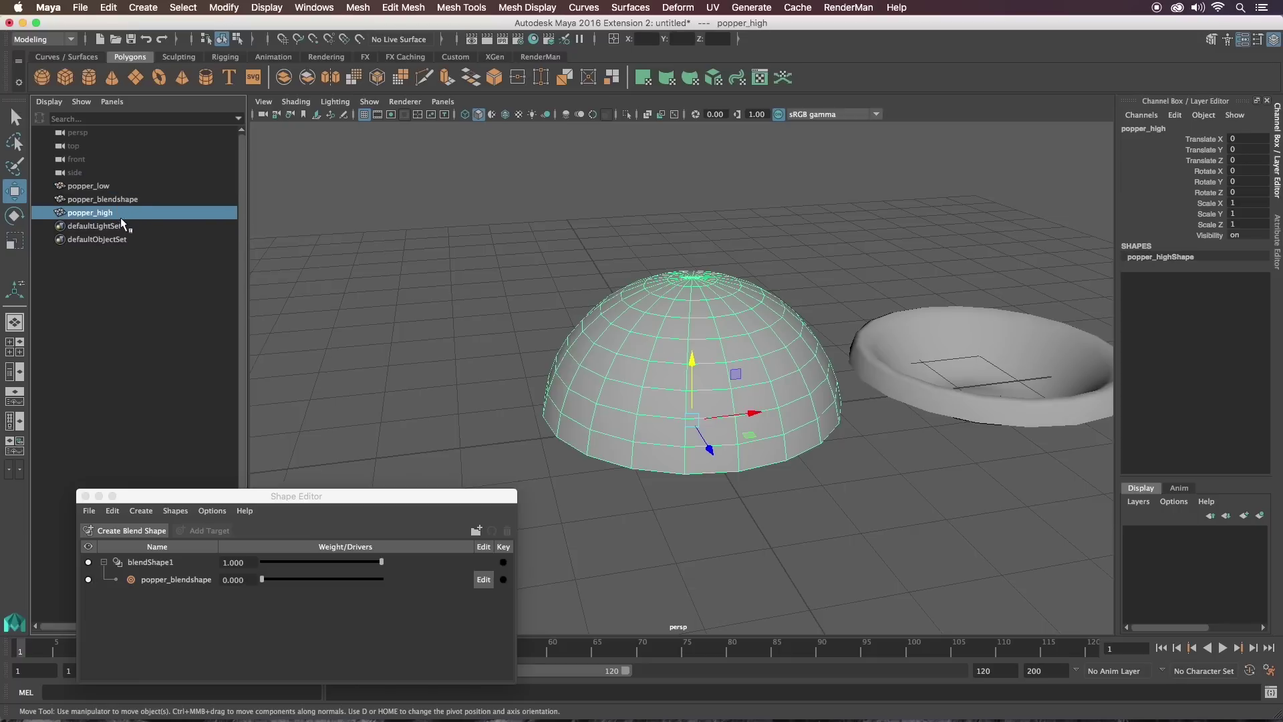
pyautogui.click(101, 201)
pyautogui.click(115, 213)
pyautogui.keyDown('ctrl'); pyautogui.click(105, 185); pyautogui.keyUp('ctrl')
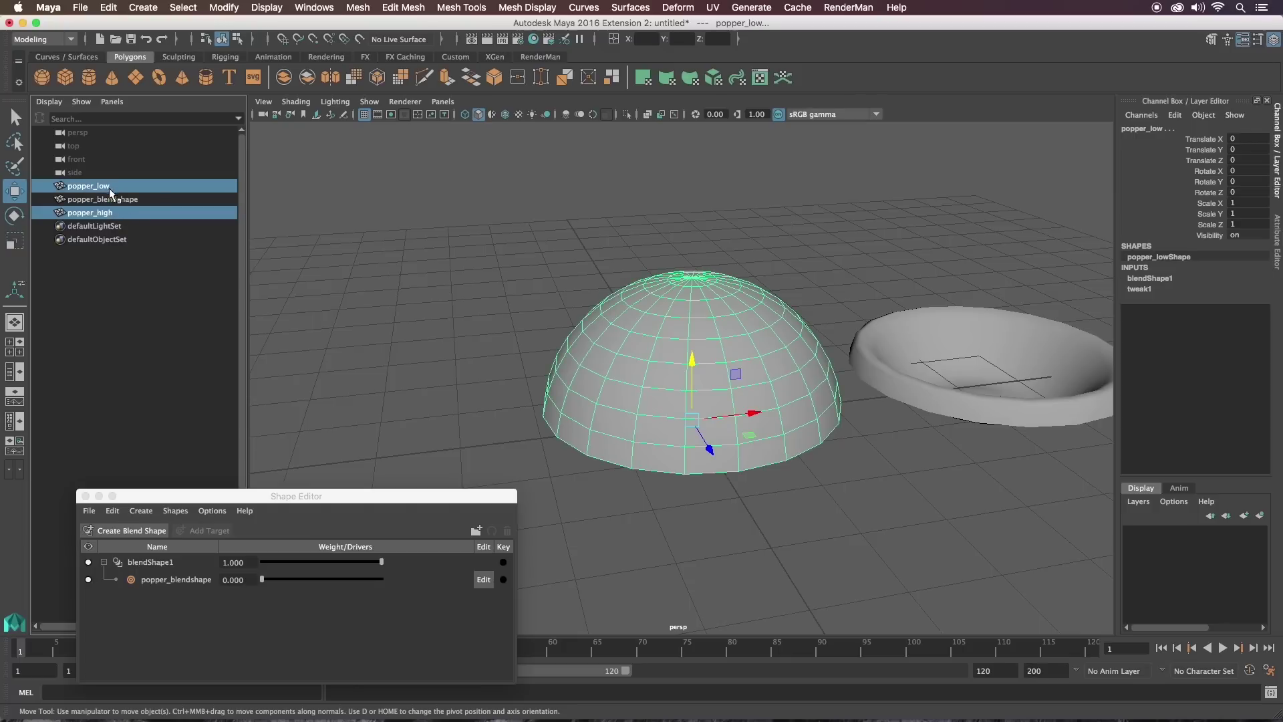
pyautogui.click(43, 39)
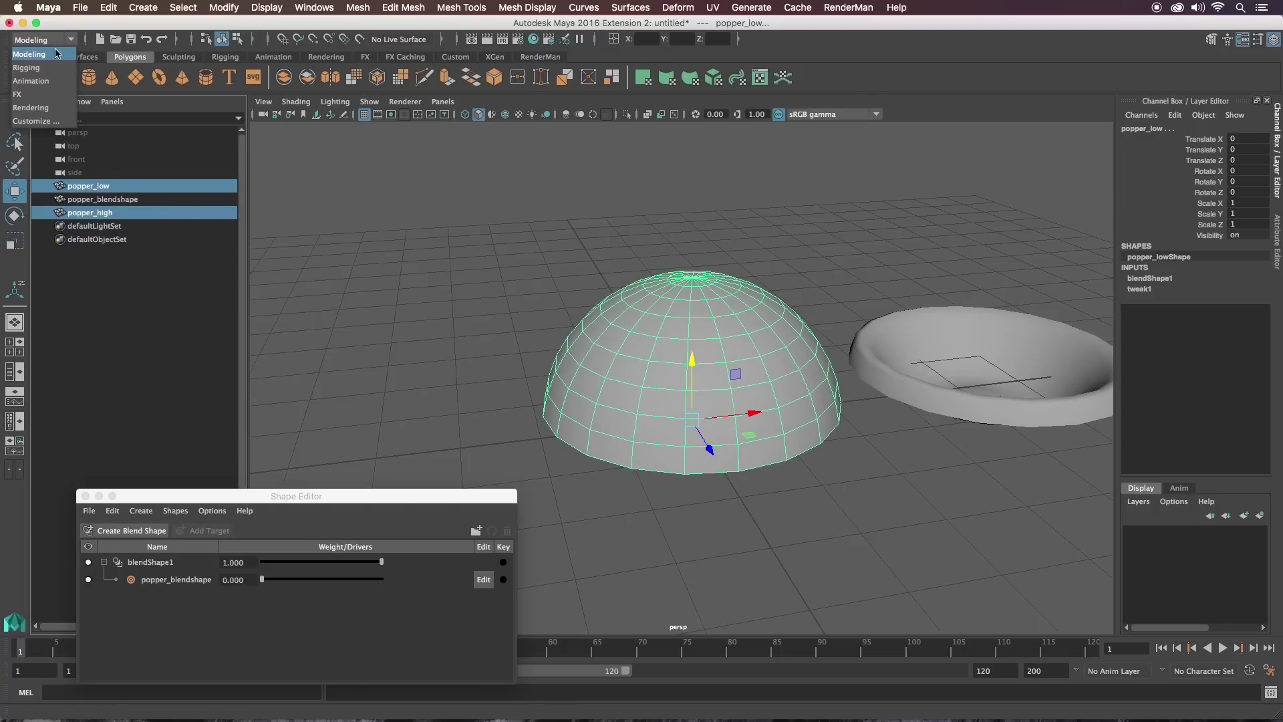
pyautogui.click(37, 65)
pyautogui.click(491, 8)
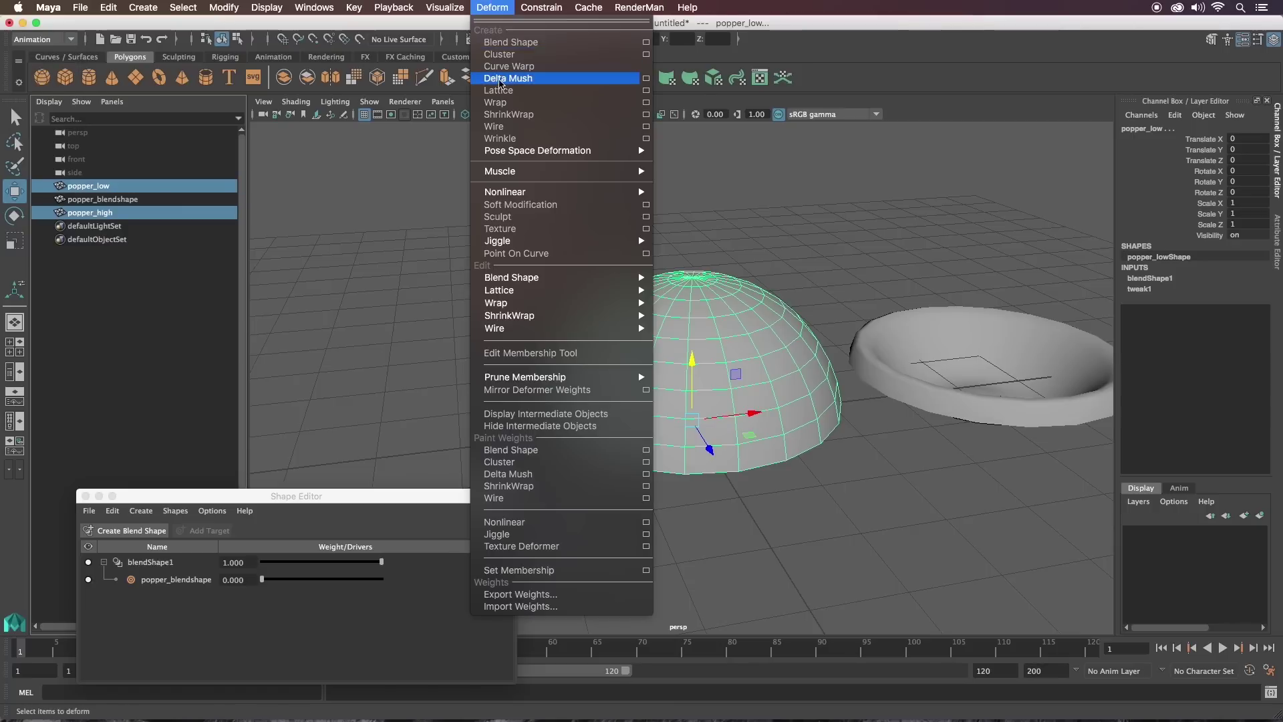
pyautogui.click(512, 101)
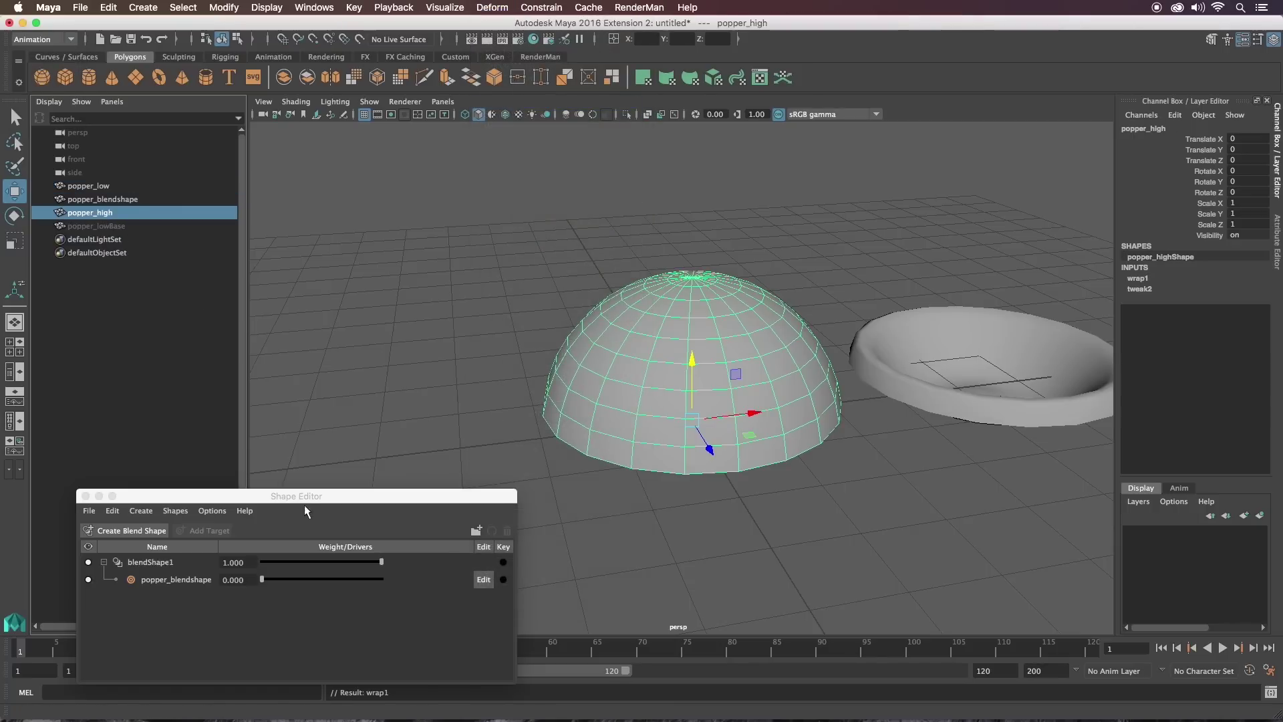
# Set the popper_blendshape weight to 1.000 in the Shape Editor to test the wrapped popper_high inside out
pyautogui.moveTo(272, 582); pyautogui.dragTo(425, 573)
pyautogui.keyDown('alt'); pyautogui.moveTo(740, 194); pyautogui.dragTo(708, 197); pyautogui.keyUp('alt')
pyautogui.moveTo(382, 578)
pyautogui.mouseDown()
pyautogui.moveTo(281, 583)
pyautogui.moveTo(394, 586)
pyautogui.mouseUp()
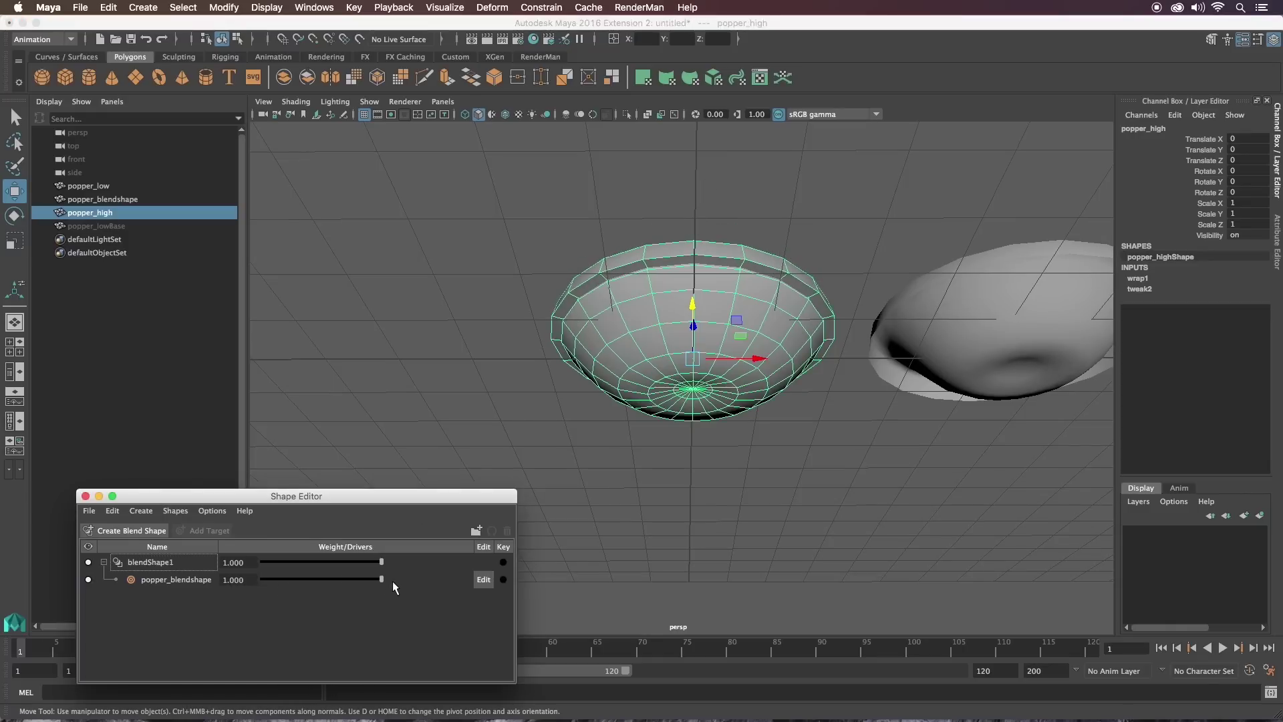
# Select the edge loop around the fold near the rim of popper_blendshape and shift it slightly along the Y axis
pyautogui.keyDown('alt'); pyautogui.moveTo(769, 222); pyautogui.dragTo(594, 201, button='middle'); pyautogui.keyUp('alt')
pyautogui.keyDown('alt'); pyautogui.moveTo(728, 227); pyautogui.dragTo(728, 268, button='right'); pyautogui.keyUp('alt')
pyautogui.click(902, 243)
pyautogui.moveTo(728, 268)
pyautogui.keyDown('alt'); pyautogui.mouseDown()
pyautogui.moveTo(721, 191)
pyautogui.moveTo(764, 187)
pyautogui.moveTo(748, 261)
pyautogui.mouseUp(); pyautogui.keyUp('alt')
pyautogui.keyDown('alt'); pyautogui.moveTo(855, 361); pyautogui.dragTo(741, 248, button='middle'); pyautogui.keyUp('alt')
pyautogui.keyDown('alt'); pyautogui.moveTo(738, 248); pyautogui.dragTo(788, 248, button='right'); pyautogui.keyUp('alt')
pyautogui.keyDown('alt'); pyautogui.moveTo(788, 248); pyautogui.dragTo(828, 244); pyautogui.keyUp('alt')
pyautogui.keyDown('alt'); pyautogui.moveTo(675, 241); pyautogui.dragTo(745, 307, button='middle'); pyautogui.keyUp('alt')
pyautogui.keyDown('alt'); pyautogui.moveTo(745, 308); pyautogui.dragTo(714, 266, button='right'); pyautogui.keyUp('alt')
pyautogui.keyDown('alt'); pyautogui.moveTo(703, 284); pyautogui.dragTo(728, 289); pyautogui.keyUp('alt')
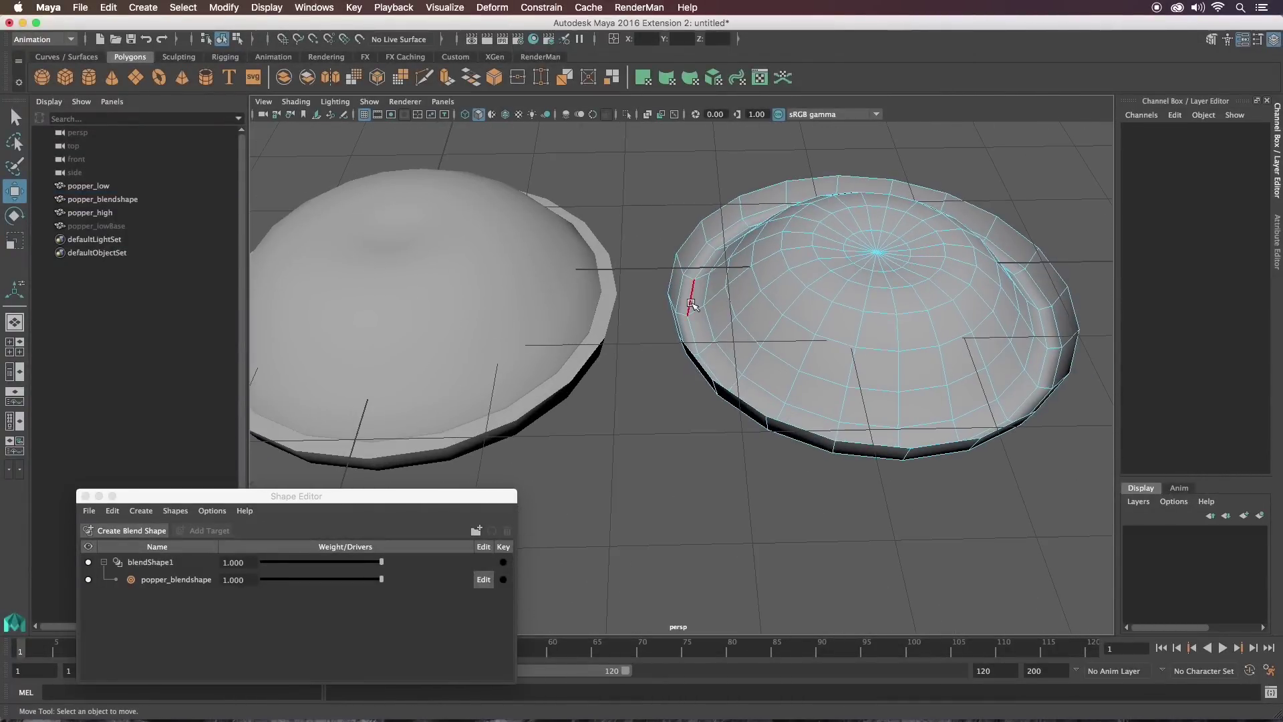
pyautogui.doubleClick(709, 291)
pyautogui.keyDown('alt'); pyautogui.moveTo(833, 306); pyautogui.dragTo(843, 282); pyautogui.keyUp('alt')
pyautogui.moveTo(903, 383); pyautogui.dragTo(907, 389)
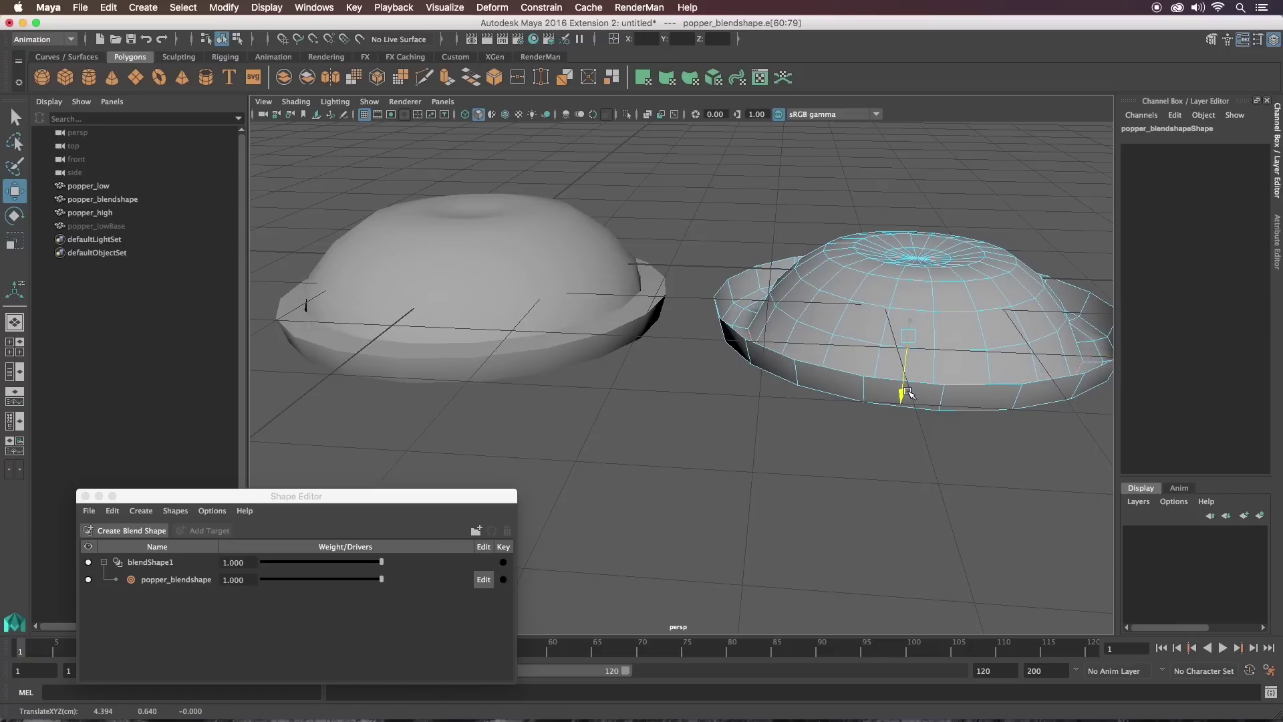
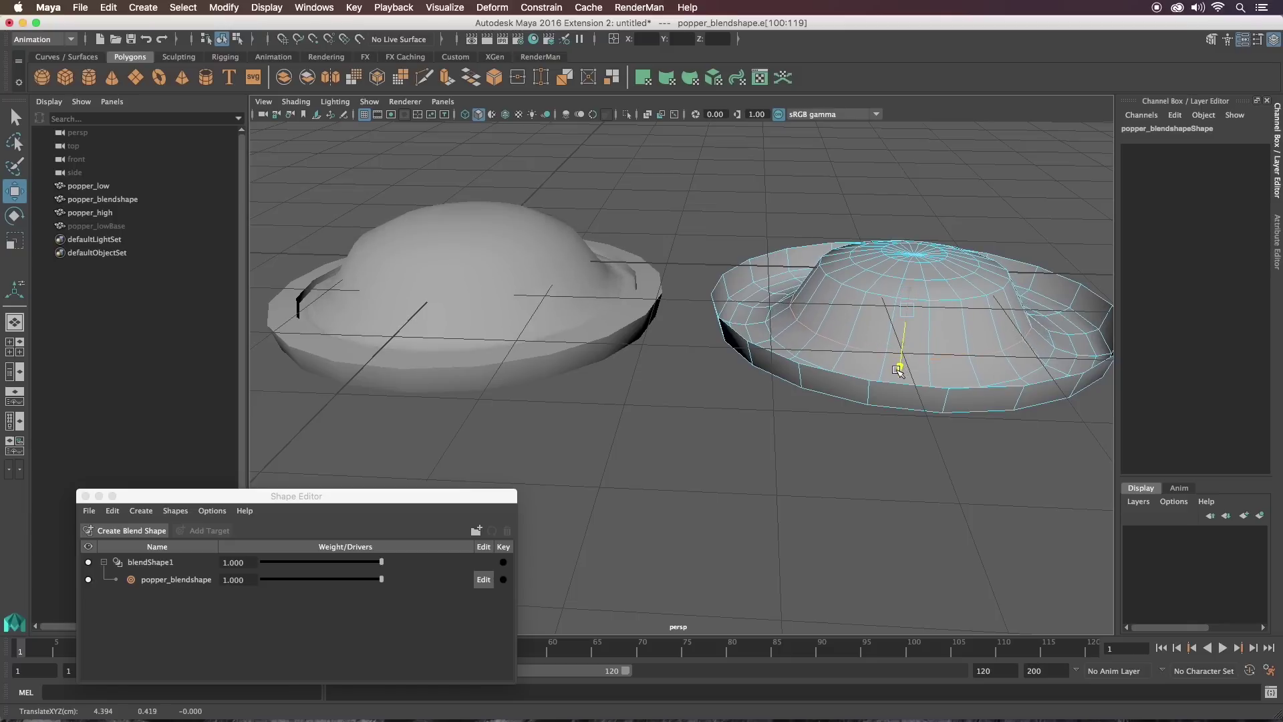
# Shift the edge loop at the base of popper_blendshape's dome along the Y axis and turn on wireframe on shaded
pyautogui.doubleClick(823, 349)
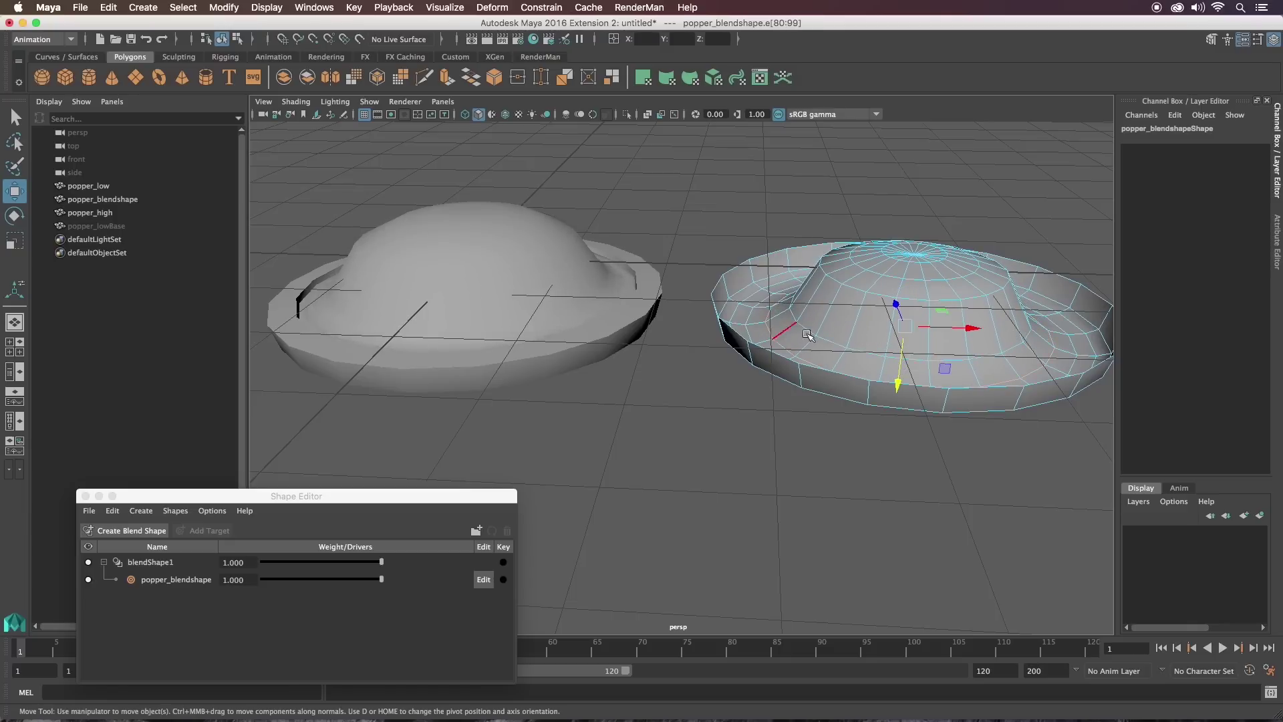
pyautogui.moveTo(900, 381); pyautogui.dragTo(897, 384)
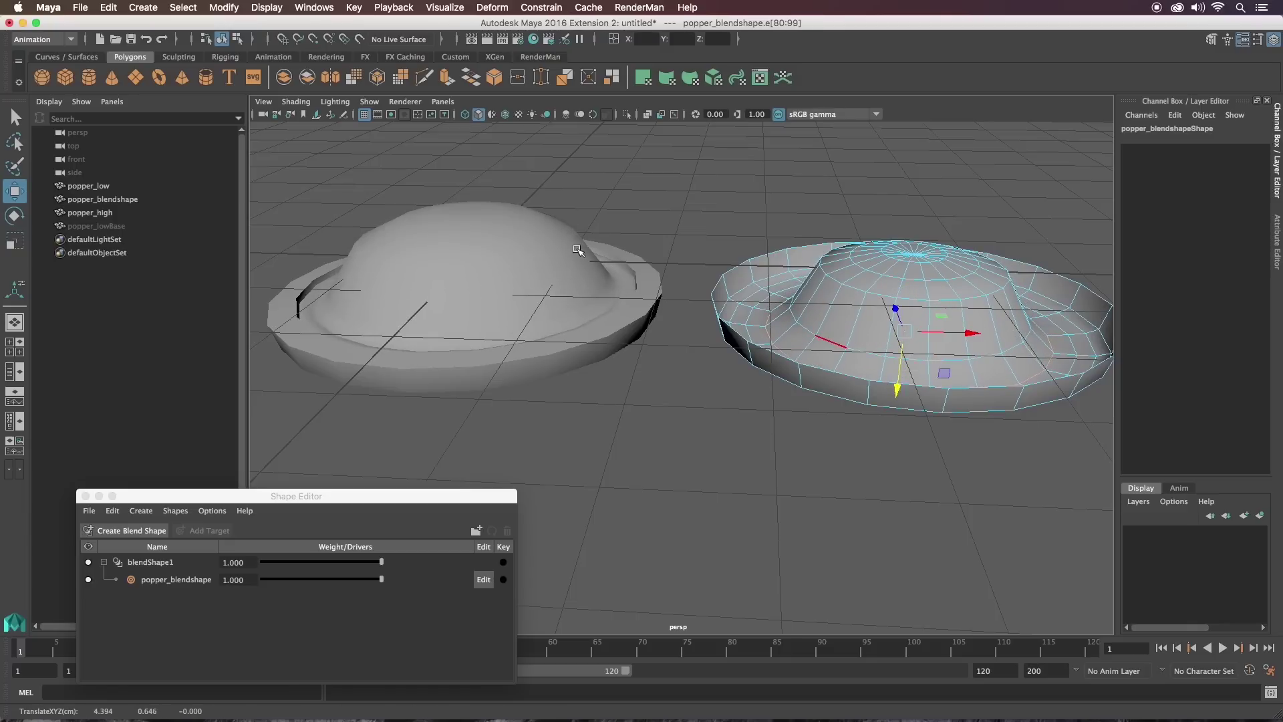
pyautogui.keyDown('alt'); pyautogui.moveTo(576, 248); pyautogui.dragTo(649, 248); pyautogui.keyUp('alt')
pyautogui.click(506, 115)
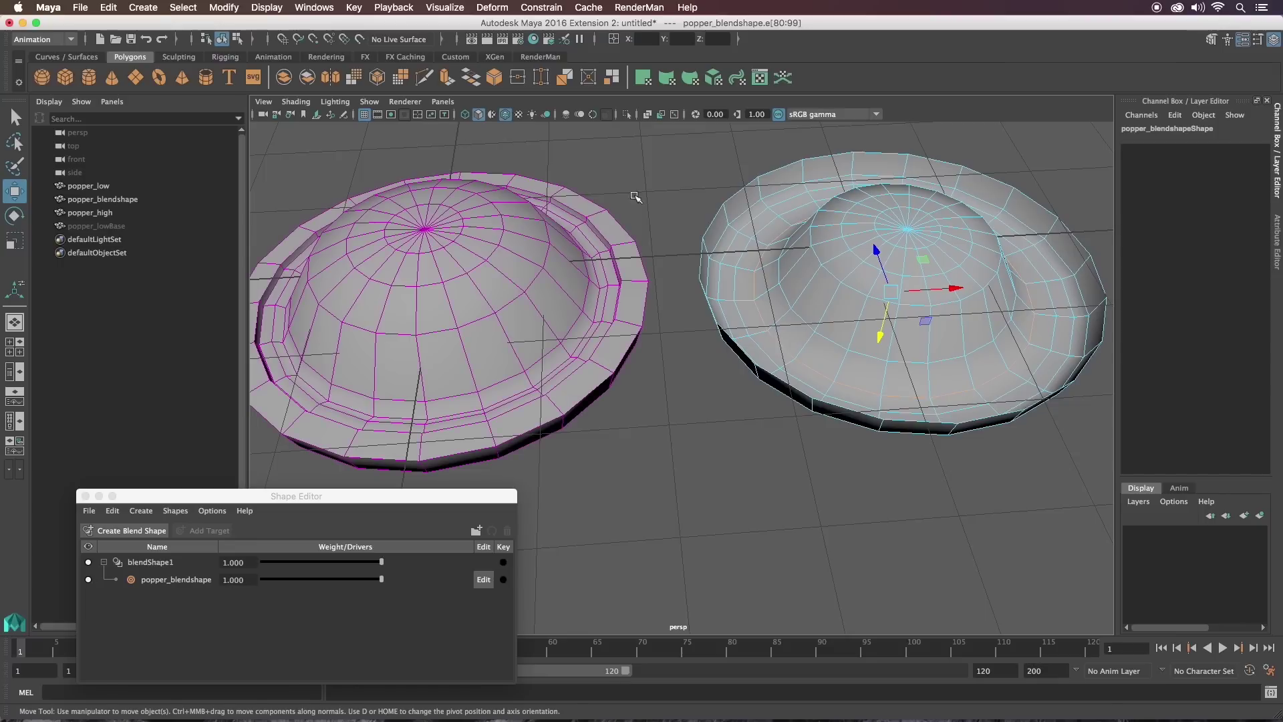
# Select the neighbouring edge loops in popper_blendshape's fold between dome and rim, and nudge them slightly along the Y axis
pyautogui.moveTo(802, 281)
pyautogui.keyDown('alt'); pyautogui.mouseDown()
pyautogui.moveTo(796, 244)
pyautogui.moveTo(799, 285)
pyautogui.moveTo(817, 292)
pyautogui.mouseUp(); pyautogui.keyUp('alt')
pyautogui.click(777, 305)
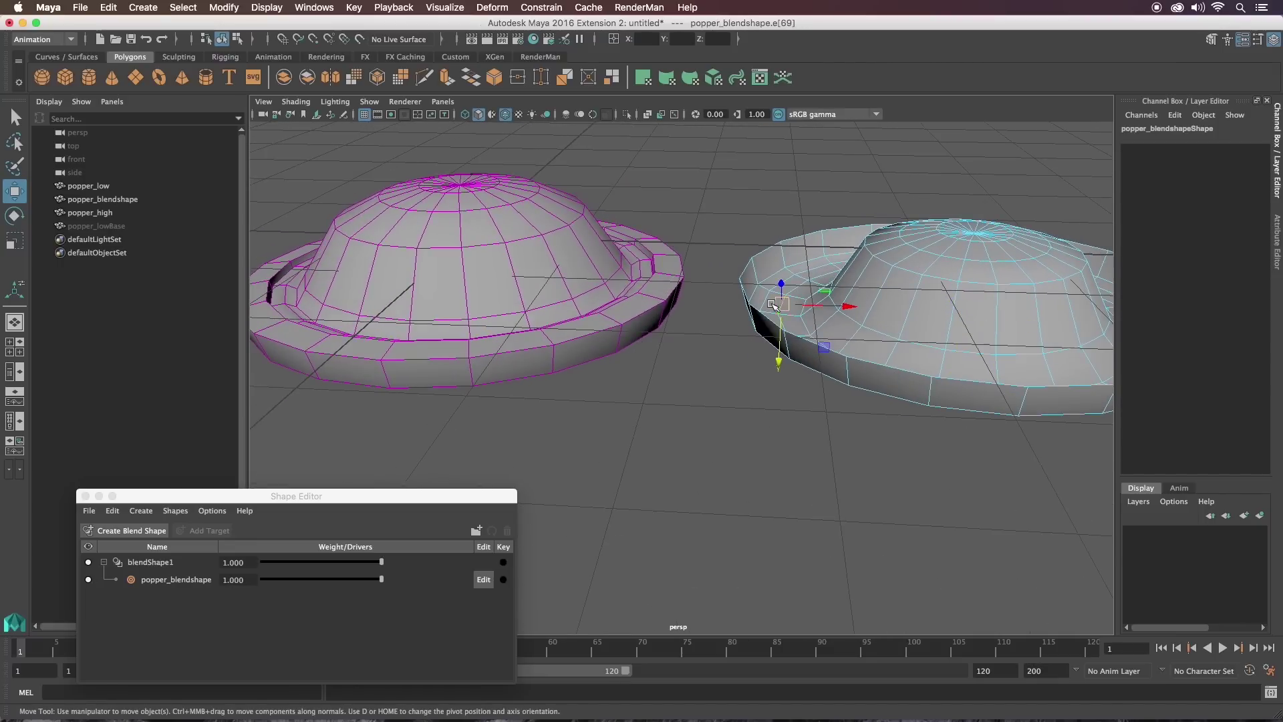
pyautogui.doubleClick(808, 323)
pyautogui.moveTo(951, 379); pyautogui.dragTo(950, 382)
pyautogui.doubleClick(780, 301)
pyautogui.doubleClick(982, 388)
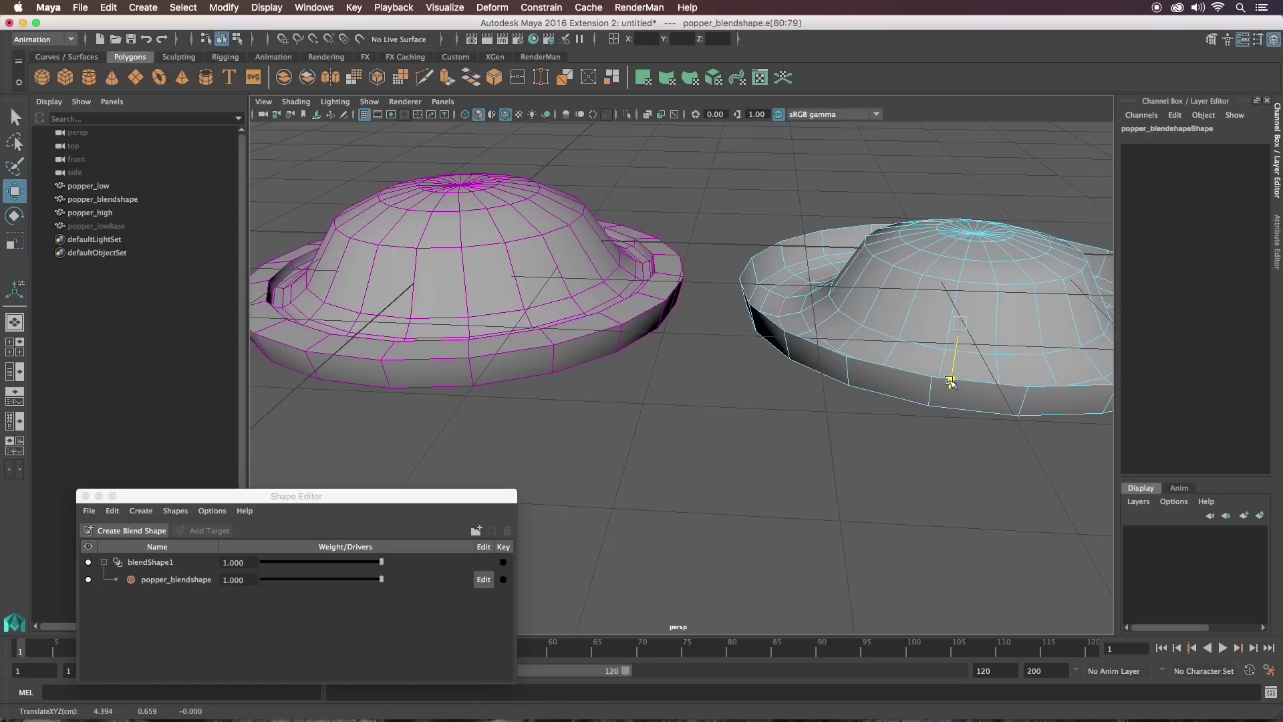
pyautogui.doubleClick(952, 379)
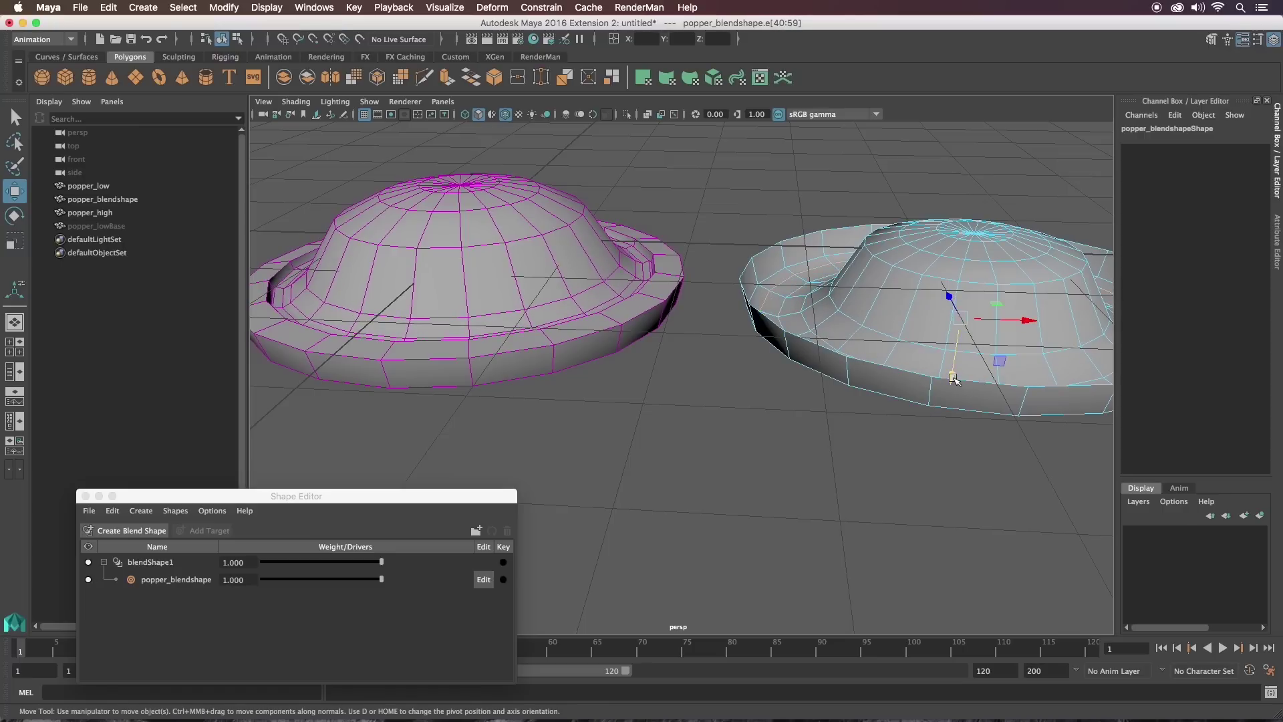
pyautogui.moveTo(954, 380); pyautogui.dragTo(950, 379)
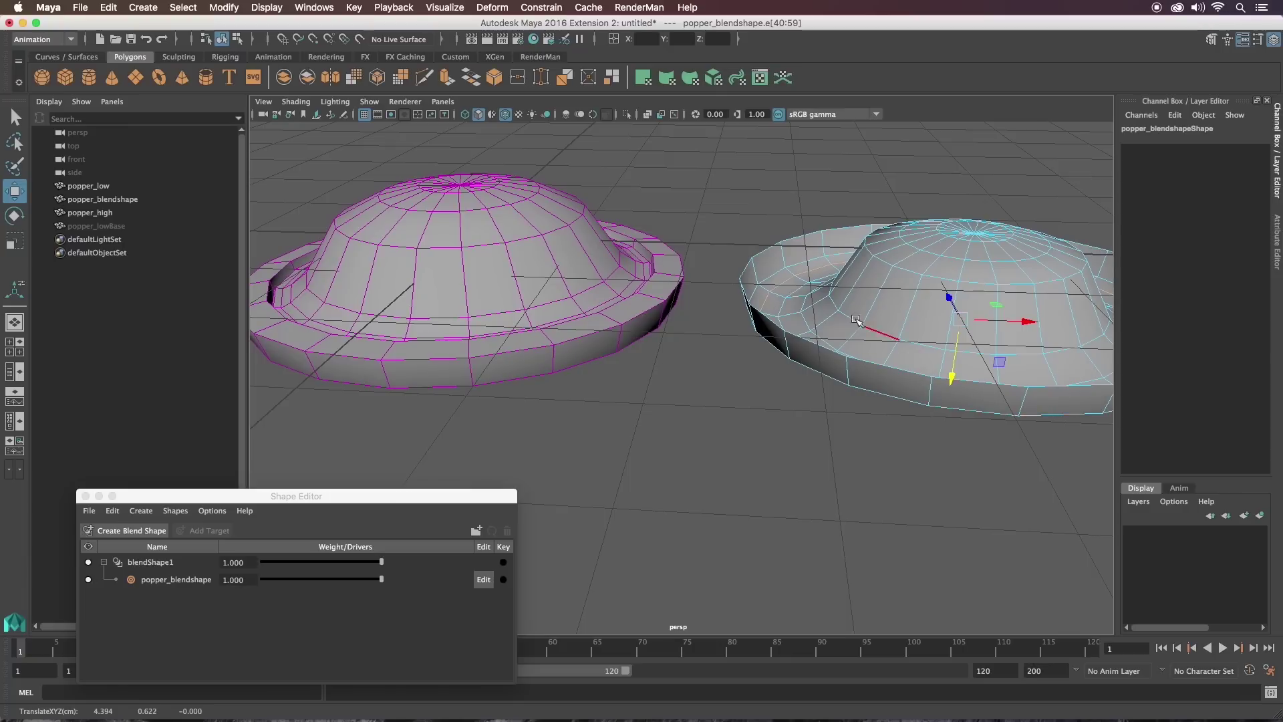
# Select the upper edge loops around the crown of popper_blendshape's dome and move them along the Y axis to reshape its profile
pyautogui.doubleClick(882, 259)
pyautogui.moveTo(991, 314); pyautogui.dragTo(964, 295)
pyautogui.doubleClick(912, 249)
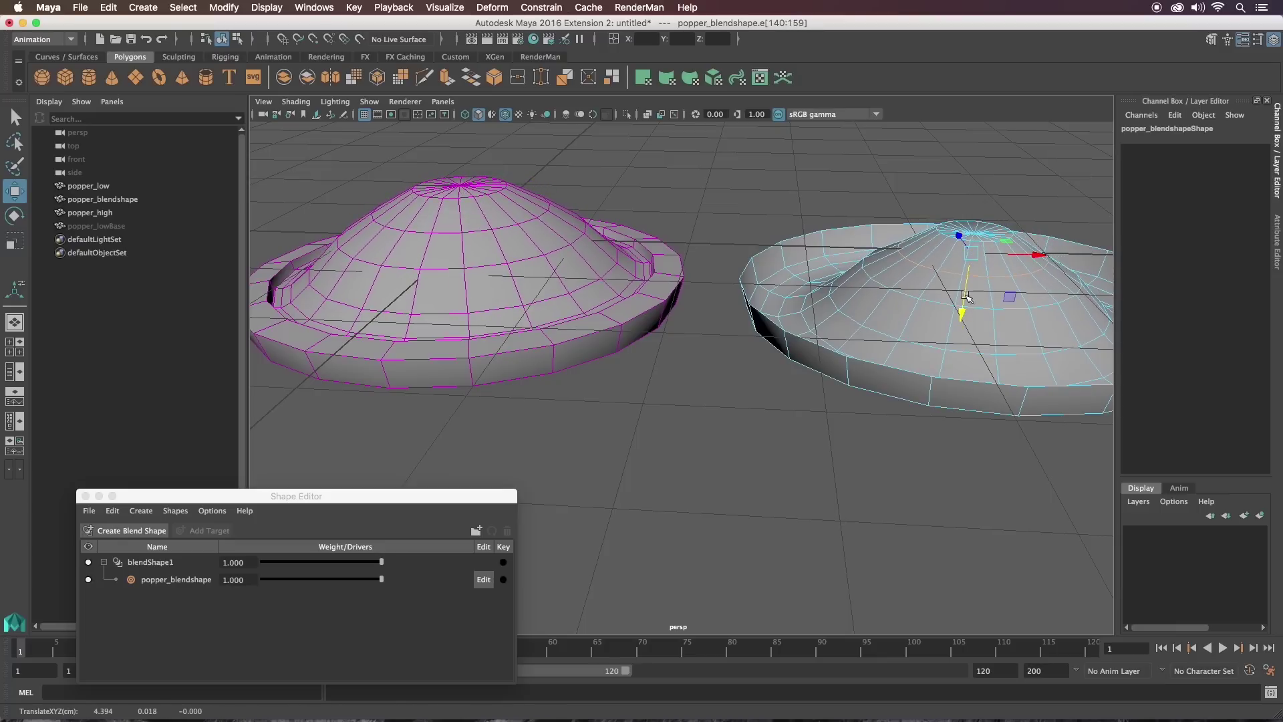
pyautogui.keyDown('alt'); pyautogui.moveTo(953, 243); pyautogui.dragTo(977, 300); pyautogui.keyUp('alt')
pyautogui.doubleClick(958, 242)
# Reselect the edge loop at the base of popper_blendshape's dome and fine-tune its height along the Y axis
pyautogui.keyDown('alt'); pyautogui.moveTo(674, 247); pyautogui.dragTo(769, 294); pyautogui.keyUp('alt')
pyautogui.keyDown('alt'); pyautogui.moveTo(768, 294); pyautogui.dragTo(795, 265, button='right'); pyautogui.keyUp('alt')
pyautogui.keyDown('alt'); pyautogui.moveTo(793, 265); pyautogui.dragTo(795, 227); pyautogui.keyUp('alt')
pyautogui.doubleClick(886, 294)
pyautogui.keyDown('alt'); pyautogui.moveTo(886, 294); pyautogui.dragTo(821, 236, button='middle'); pyautogui.keyUp('alt')
pyautogui.moveTo(991, 290); pyautogui.dragTo(757, 280)
pyautogui.doubleClick(757, 280)
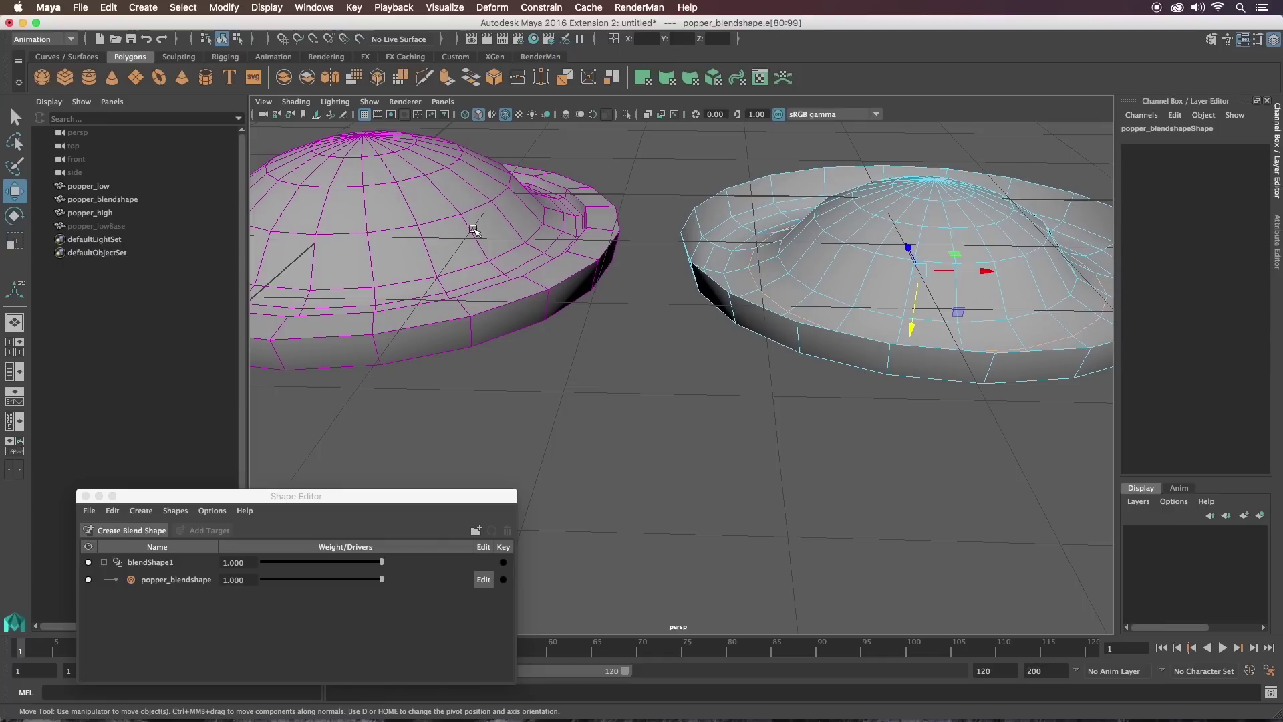
pyautogui.moveTo(913, 329); pyautogui.dragTo(908, 324)
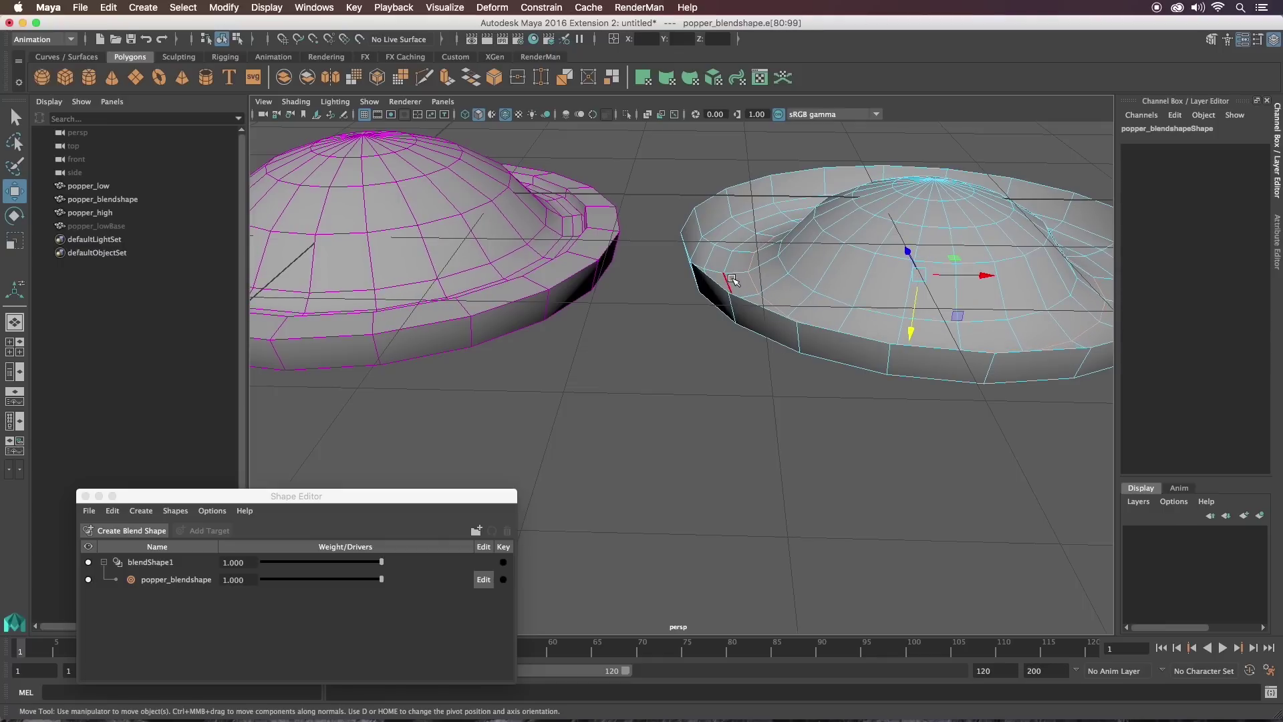
# Step to the adjacent edge loops toward popper_blendshape's rim and adjust their height to even out the fold
pyautogui.press('Up')
pyautogui.moveTo(913, 336); pyautogui.dragTo(914, 332)
pyautogui.press('Up')
pyautogui.moveTo(699, 256)
pyautogui.keyDown('alt'); pyautogui.mouseDown()
pyautogui.moveTo(723, 255)
pyautogui.moveTo(687, 249)
pyautogui.mouseUp(); pyautogui.keyUp('alt')
pyautogui.keyDown('alt'); pyautogui.moveTo(686, 234); pyautogui.dragTo(822, 205, button='middle'); pyautogui.keyUp('alt')
pyautogui.keyDown('alt'); pyautogui.moveTo(823, 205); pyautogui.dragTo(619, 236); pyautogui.keyUp('alt')
pyautogui.keyDown('alt'); pyautogui.moveTo(889, 266); pyautogui.dragTo(788, 274); pyautogui.keyUp('alt')
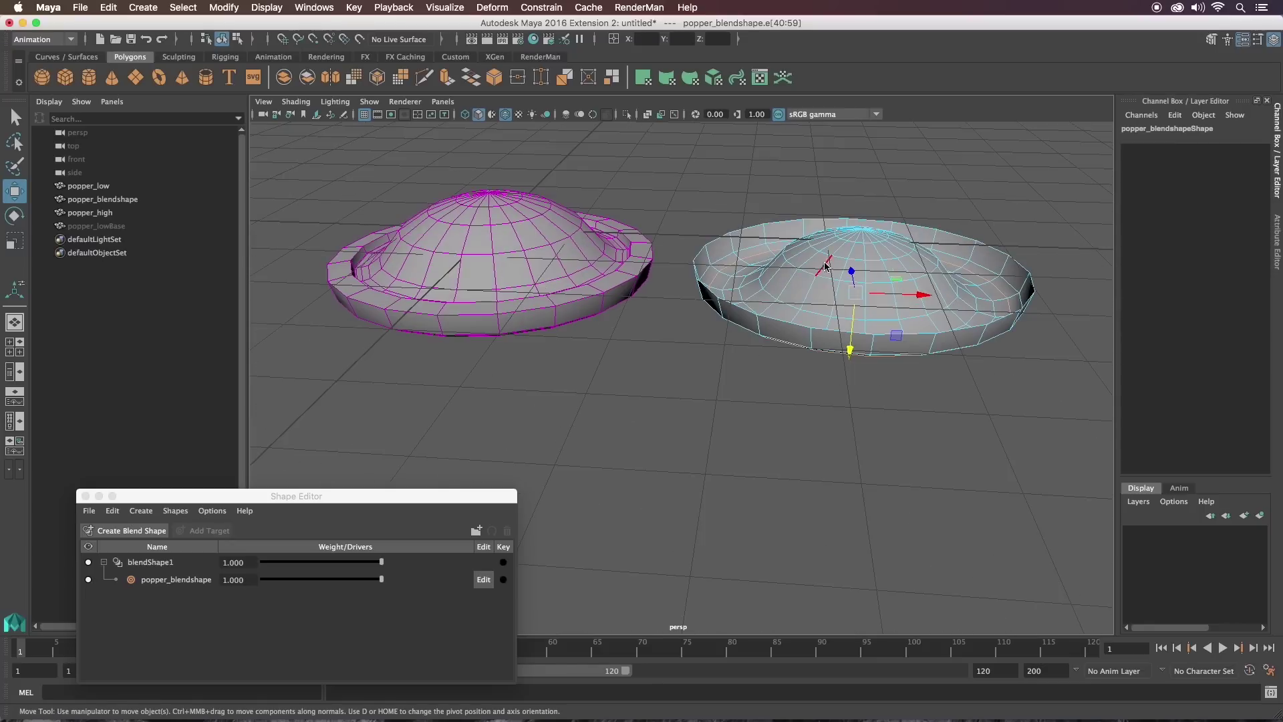
# Return popper_blendshape to object mode, deselect it, and set the popper_blendshape weight to 0.000 in the Shape Editor
pyautogui.moveTo(832, 266); pyautogui.dragTo(909, 235, button='right')
pyautogui.click(869, 171)
pyautogui.keyDown('alt'); pyautogui.moveTo(615, 181); pyautogui.dragTo(614, 283); pyautogui.keyUp('alt')
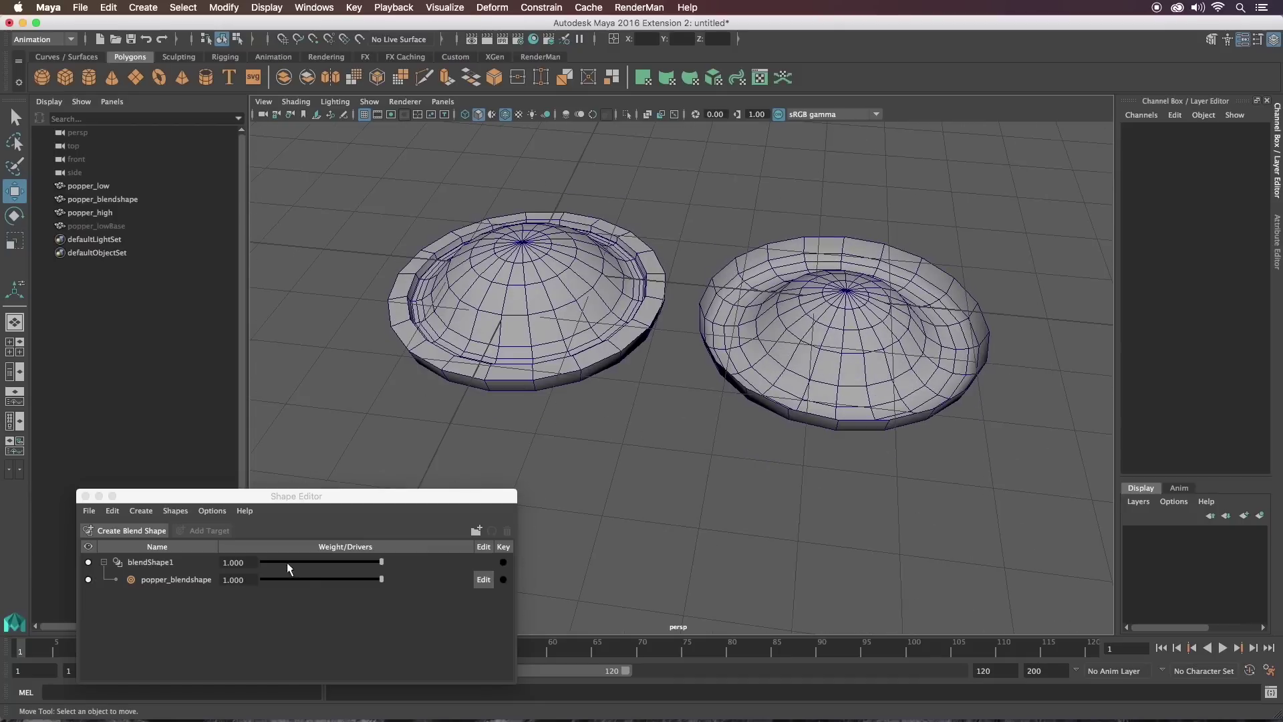
pyautogui.moveTo(303, 580); pyautogui.dragTo(228, 575)
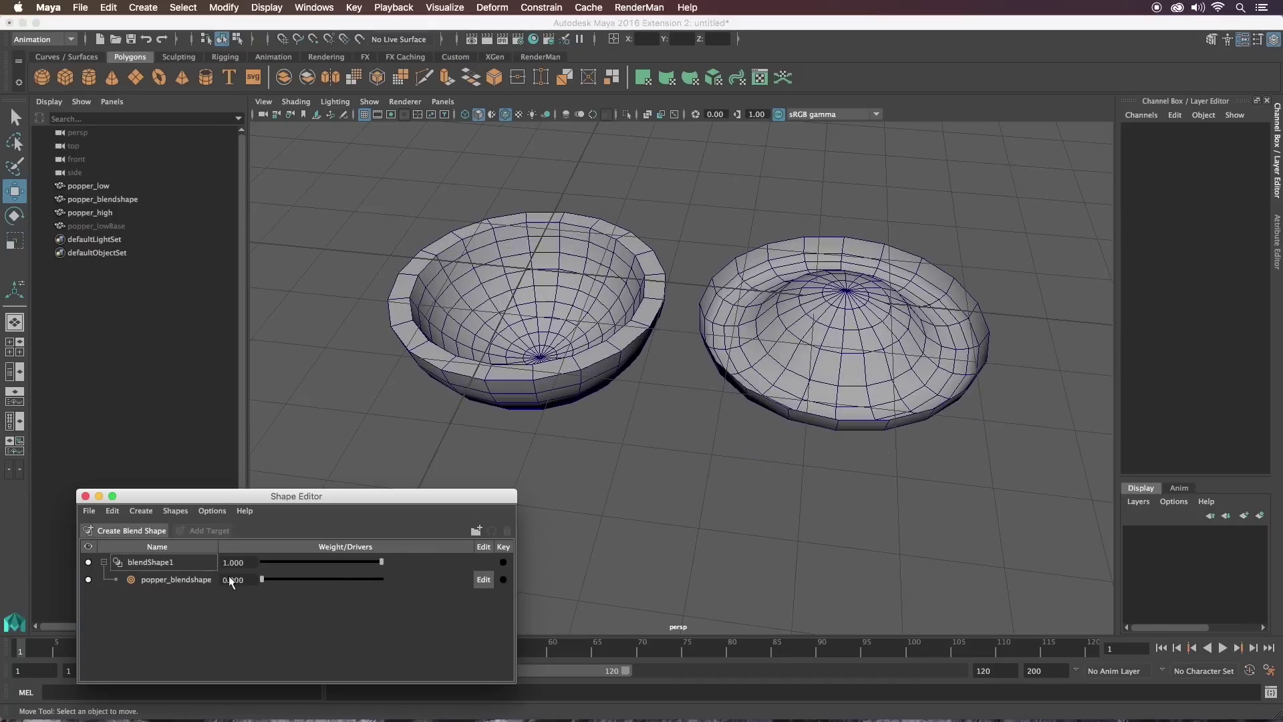
# Hide popper_blendshape and popper_high, leaving only popper_low showing in the viewport
pyautogui.keyDown('alt'); pyautogui.moveTo(725, 338); pyautogui.dragTo(637, 264); pyautogui.keyUp('alt')
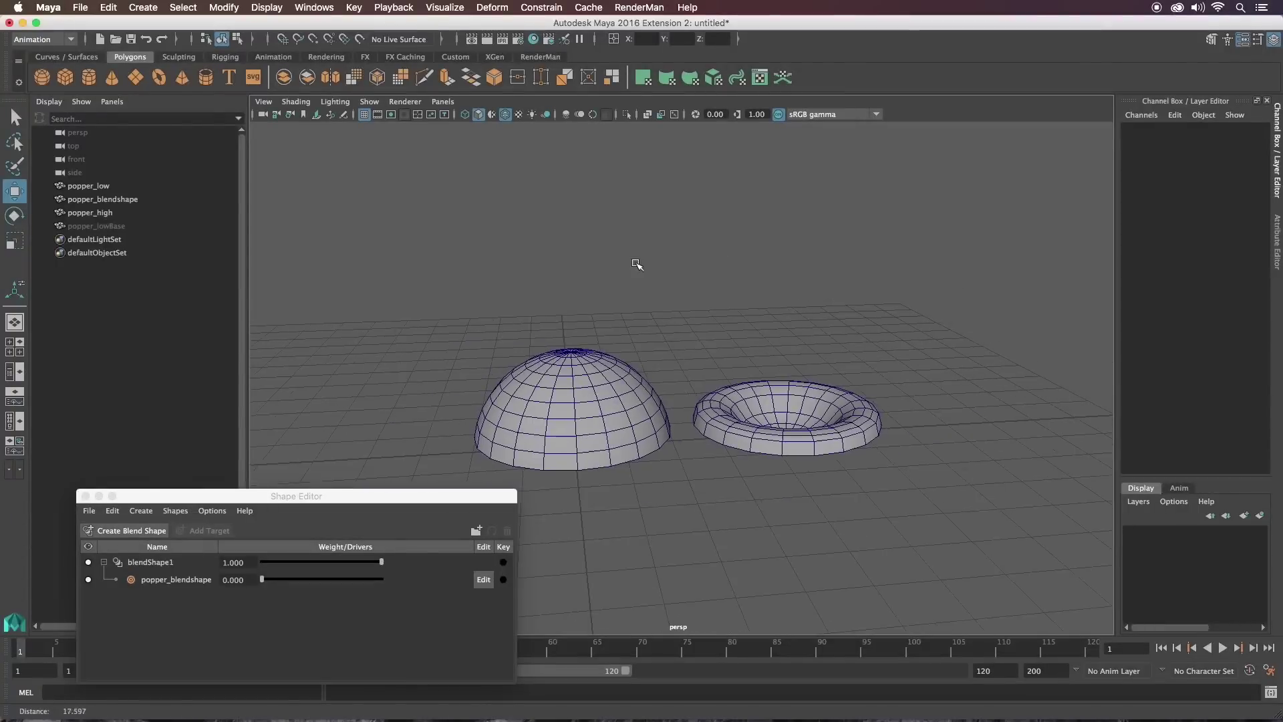
pyautogui.keyDown('alt'); pyautogui.moveTo(728, 205); pyautogui.dragTo(735, 187, button='middle'); pyautogui.keyUp('alt')
pyautogui.keyDown('alt'); pyautogui.moveTo(744, 259); pyautogui.dragTo(687, 246); pyautogui.keyUp('alt')
pyautogui.keyDown('alt'); pyautogui.moveTo(687, 247); pyautogui.dragTo(788, 266, button='right'); pyautogui.keyUp('alt')
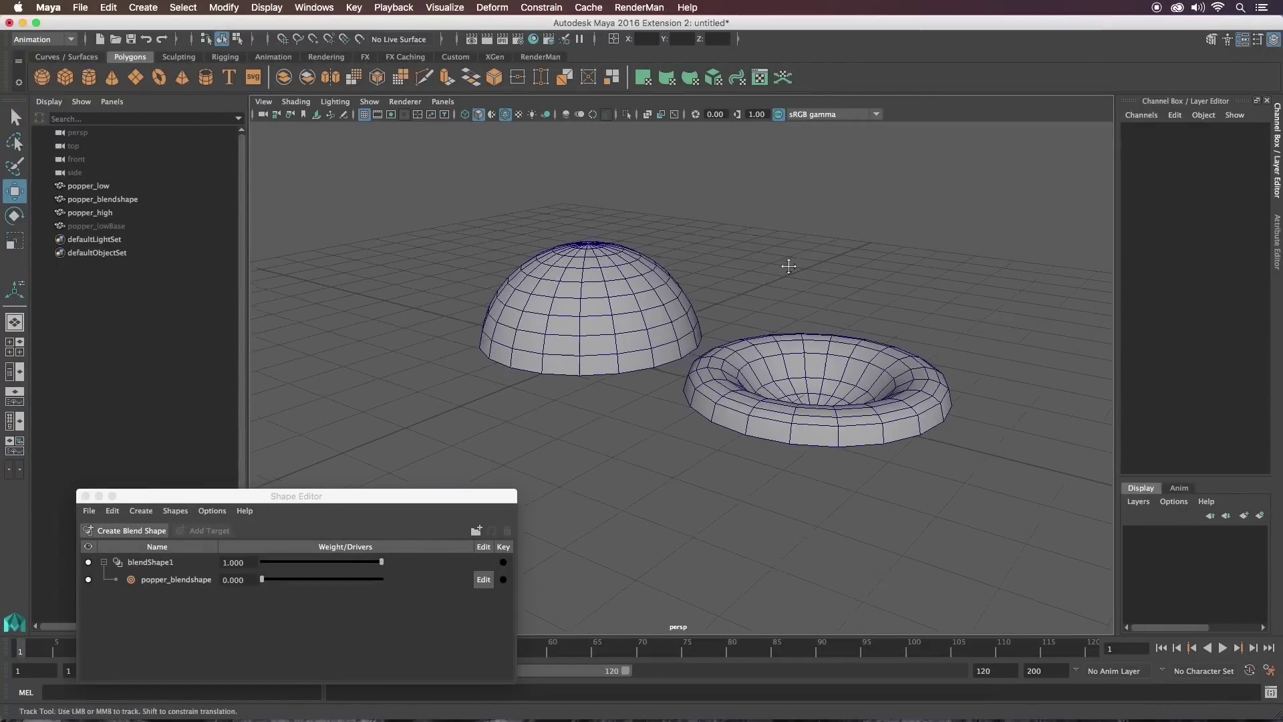
pyautogui.keyDown('alt'); pyautogui.moveTo(788, 266); pyautogui.dragTo(781, 257, button='middle'); pyautogui.keyUp('alt')
pyautogui.moveTo(248, 500); pyautogui.dragTo(239, 464)
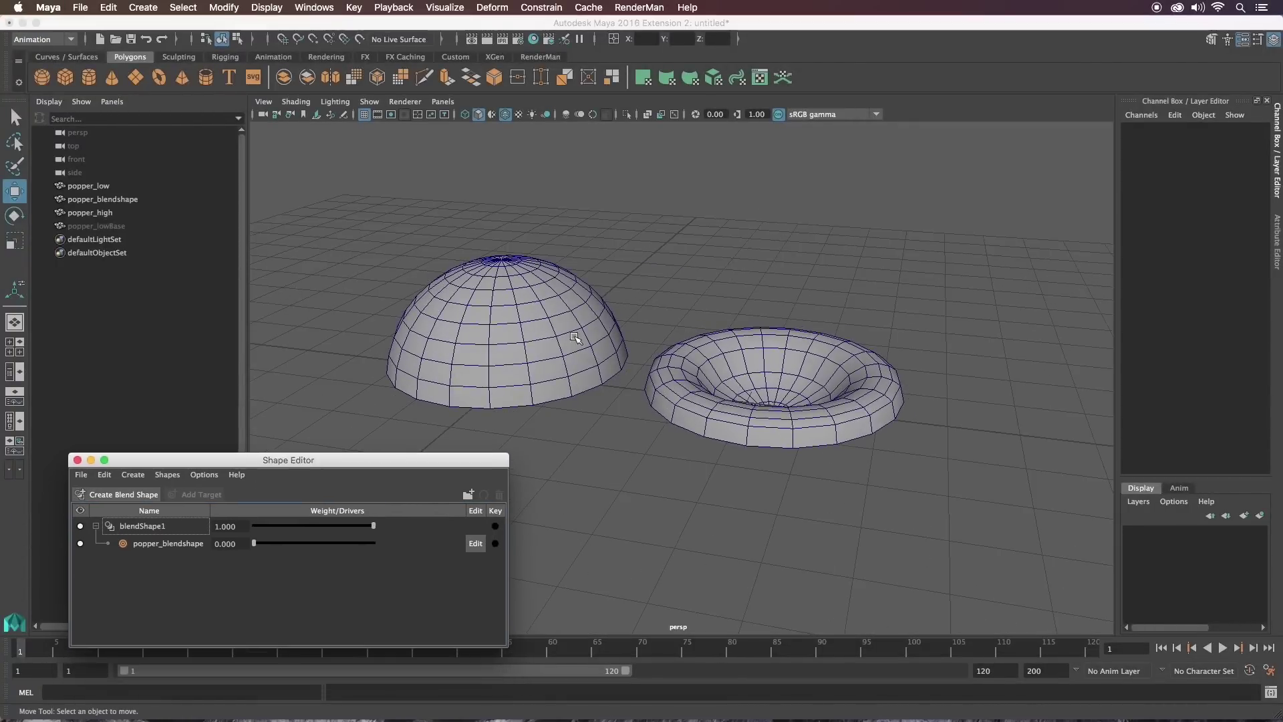
pyautogui.click(852, 366)
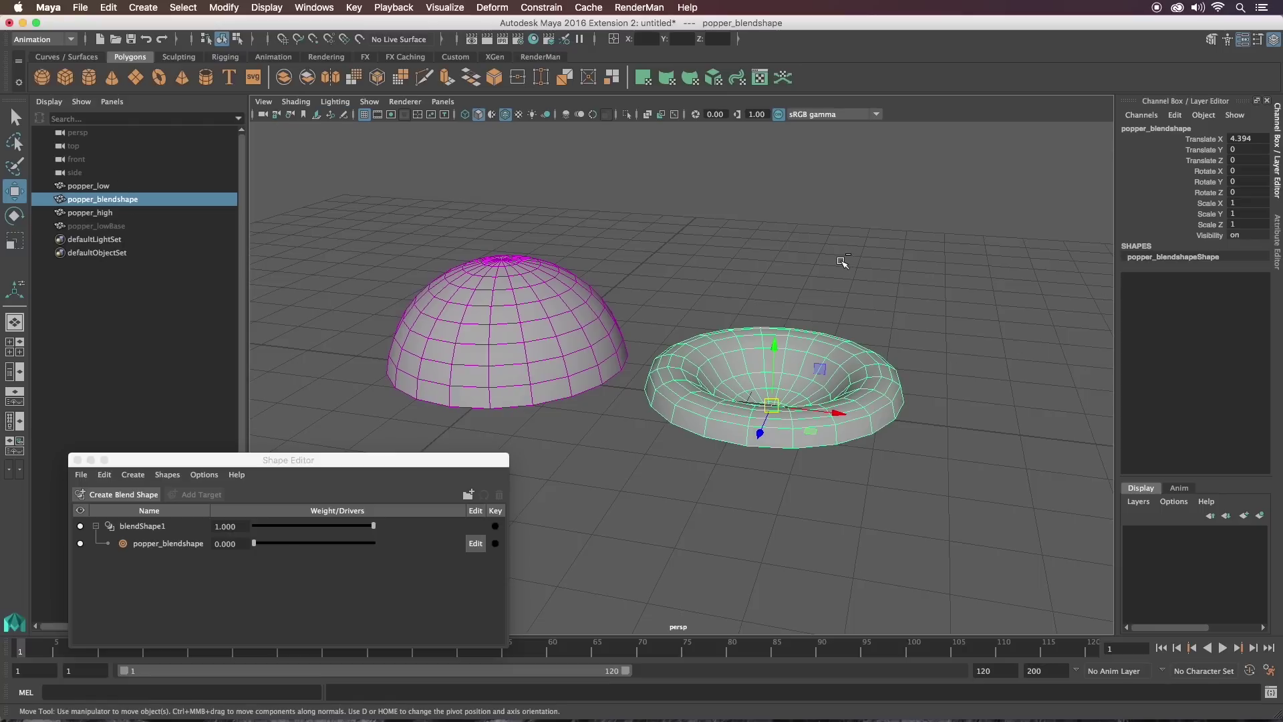
pyautogui.hotkey('ctrl', 'h')
pyautogui.keyDown('alt'); pyautogui.moveTo(736, 282); pyautogui.dragTo(686, 237); pyautogui.keyUp('alt')
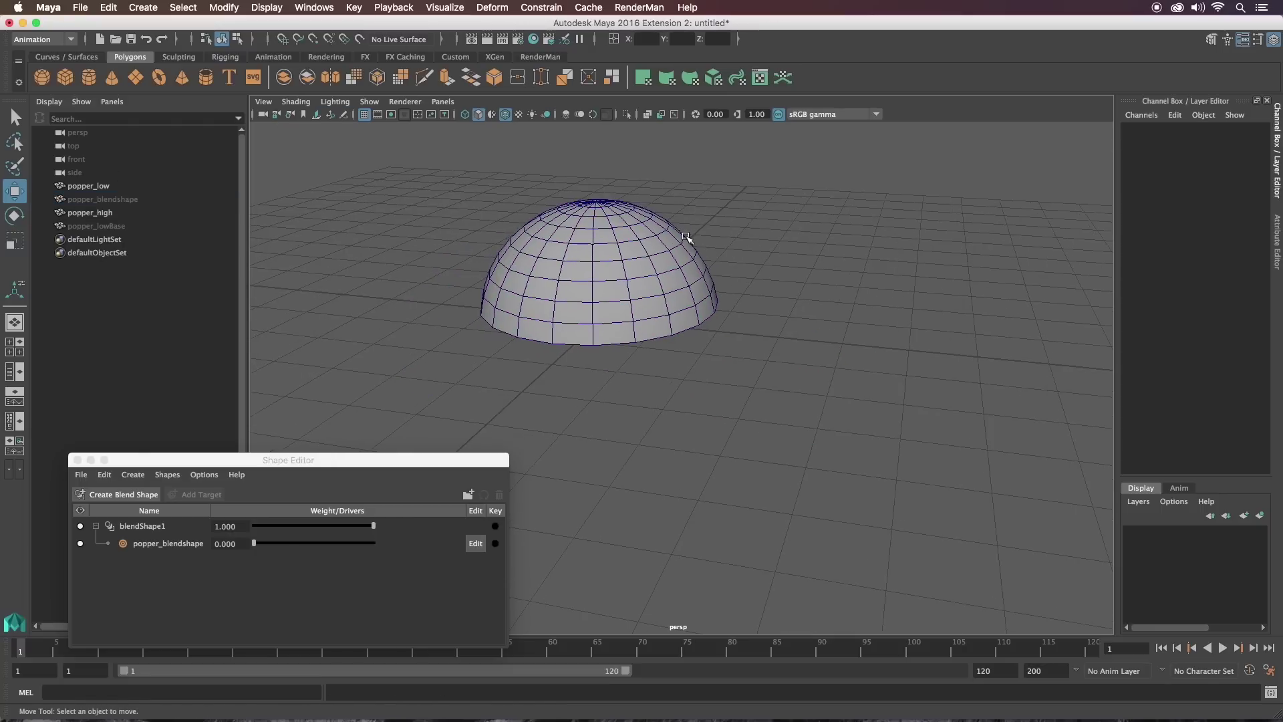
pyautogui.click(122, 460)
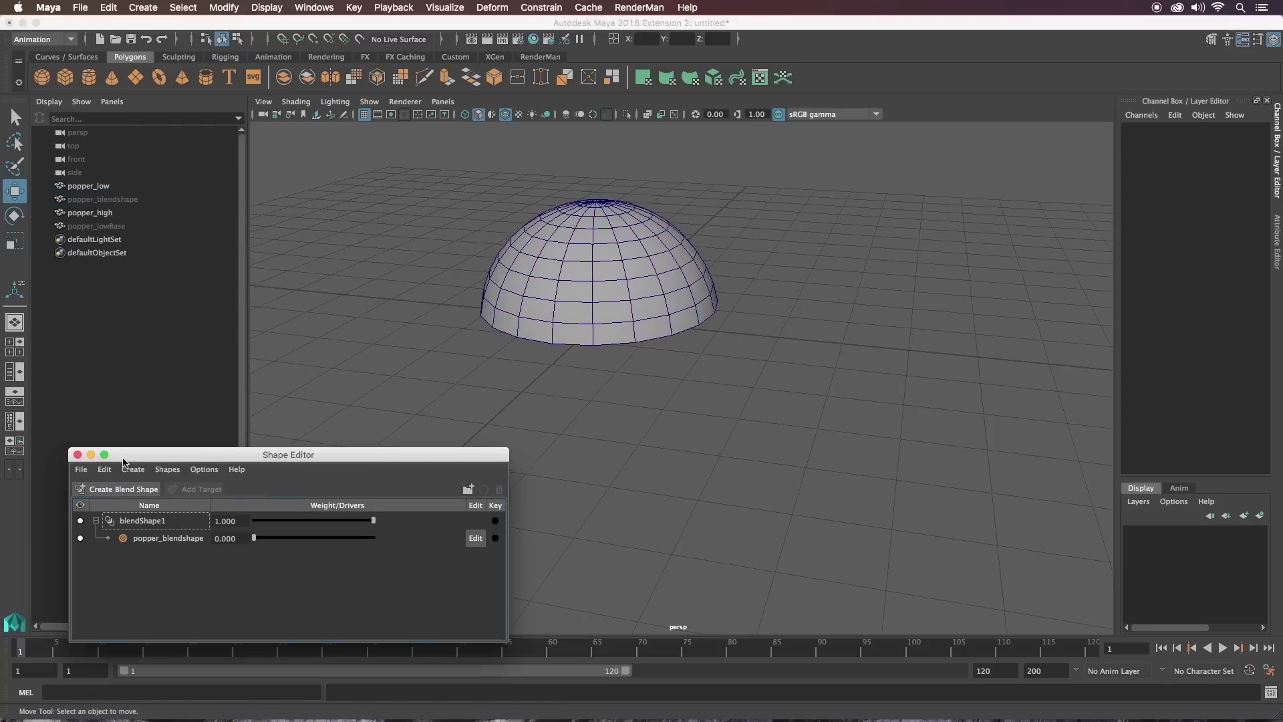
pyautogui.click(110, 211)
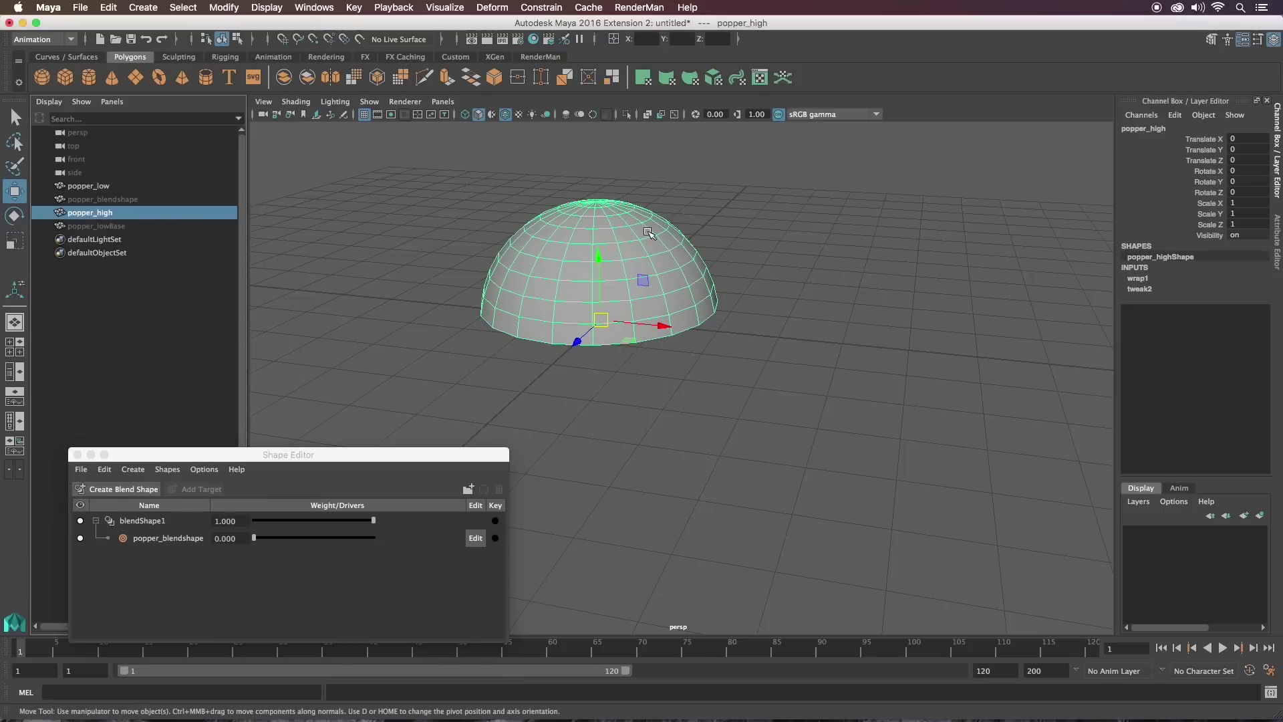
pyautogui.hotkey('ctrl', 'h')
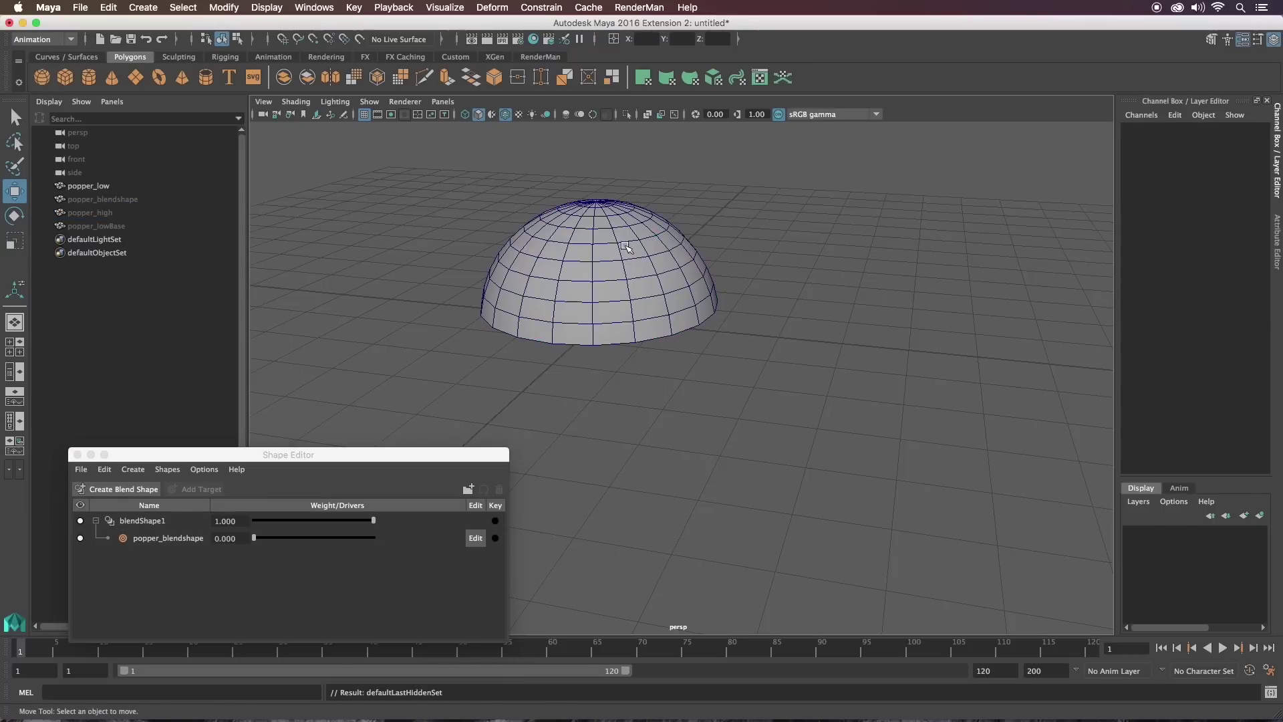
pyautogui.keyDown('alt'); pyautogui.moveTo(626, 246); pyautogui.dragTo(759, 283); pyautogui.keyUp('alt')
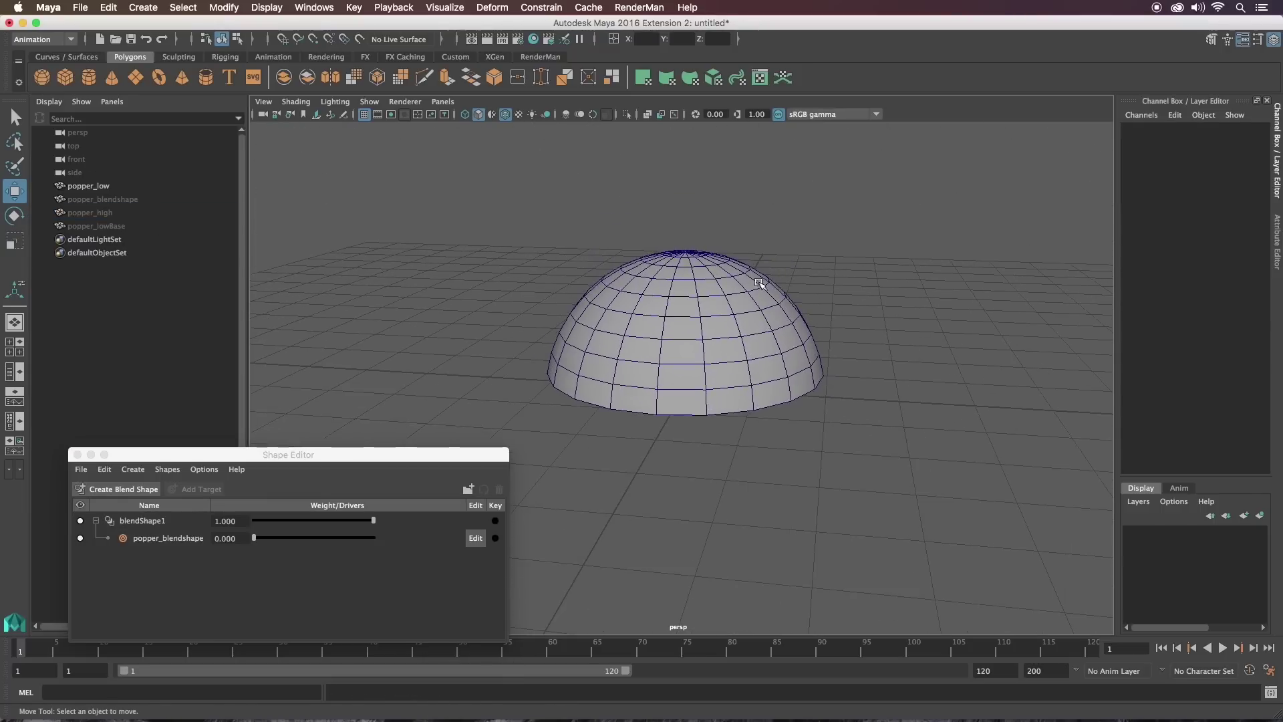
# Key the popper_blendshape weight at 1.000 on frame 1, moving the Shape Editor clear of the timeline
pyautogui.moveTo(433, 458); pyautogui.dragTo(441, 368)
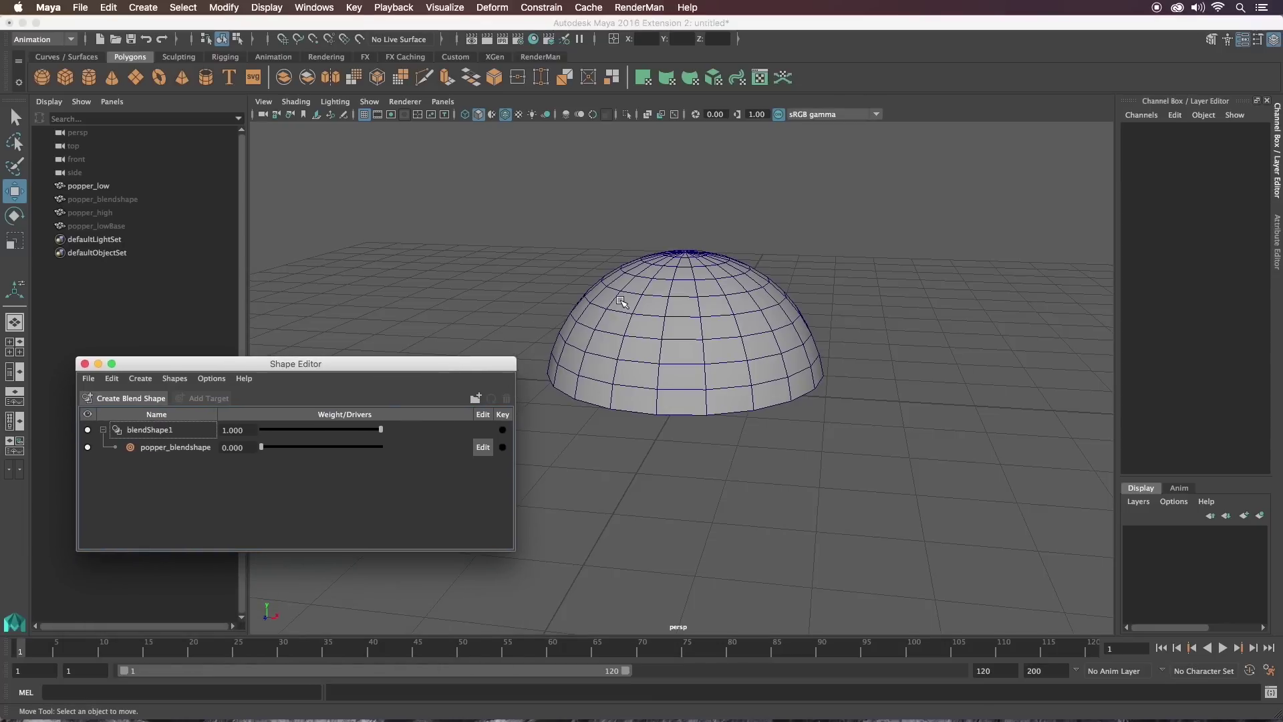
pyautogui.moveTo(155, 644); pyautogui.dragTo(18, 647)
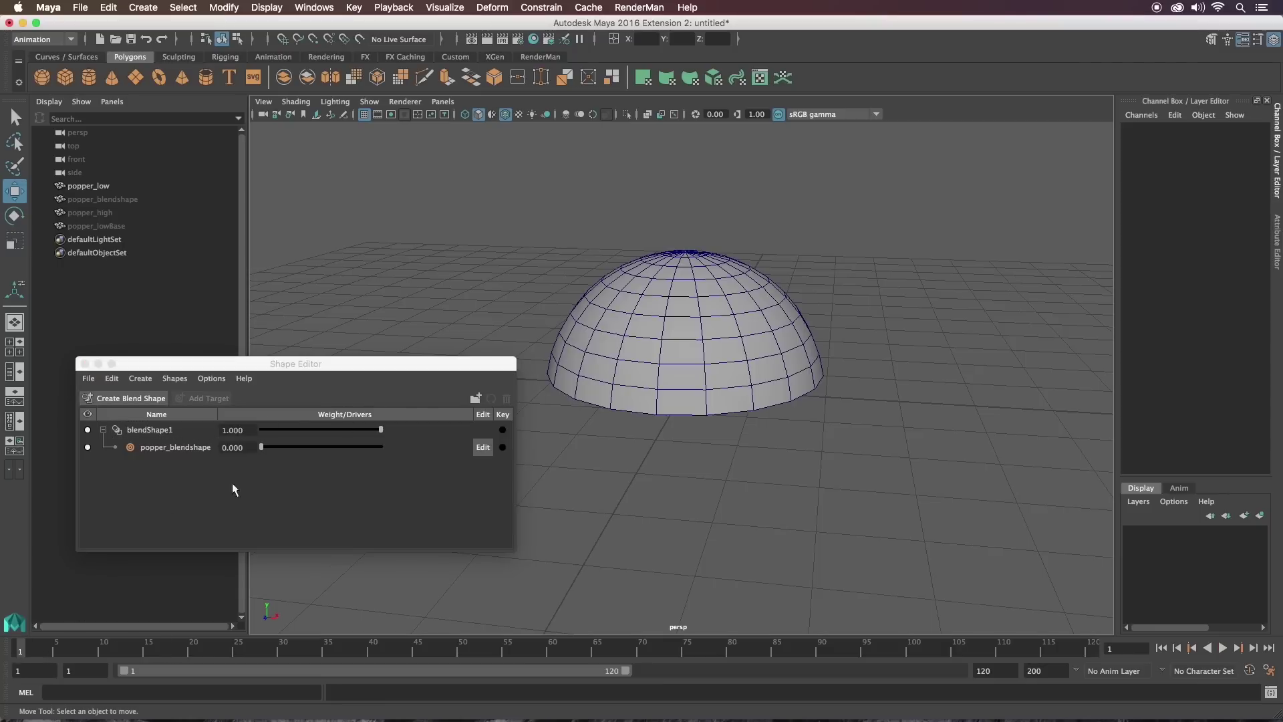
pyautogui.moveTo(301, 363); pyautogui.dragTo(302, 339)
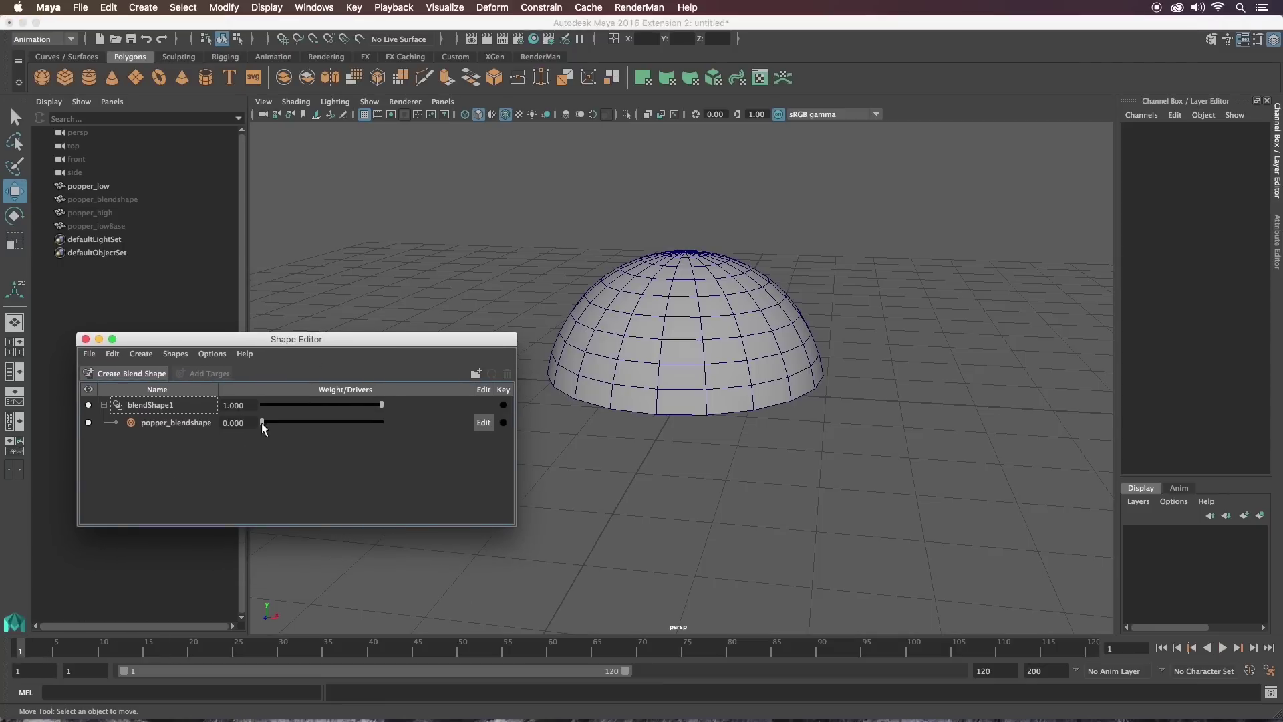
pyautogui.moveTo(262, 422); pyautogui.dragTo(418, 429)
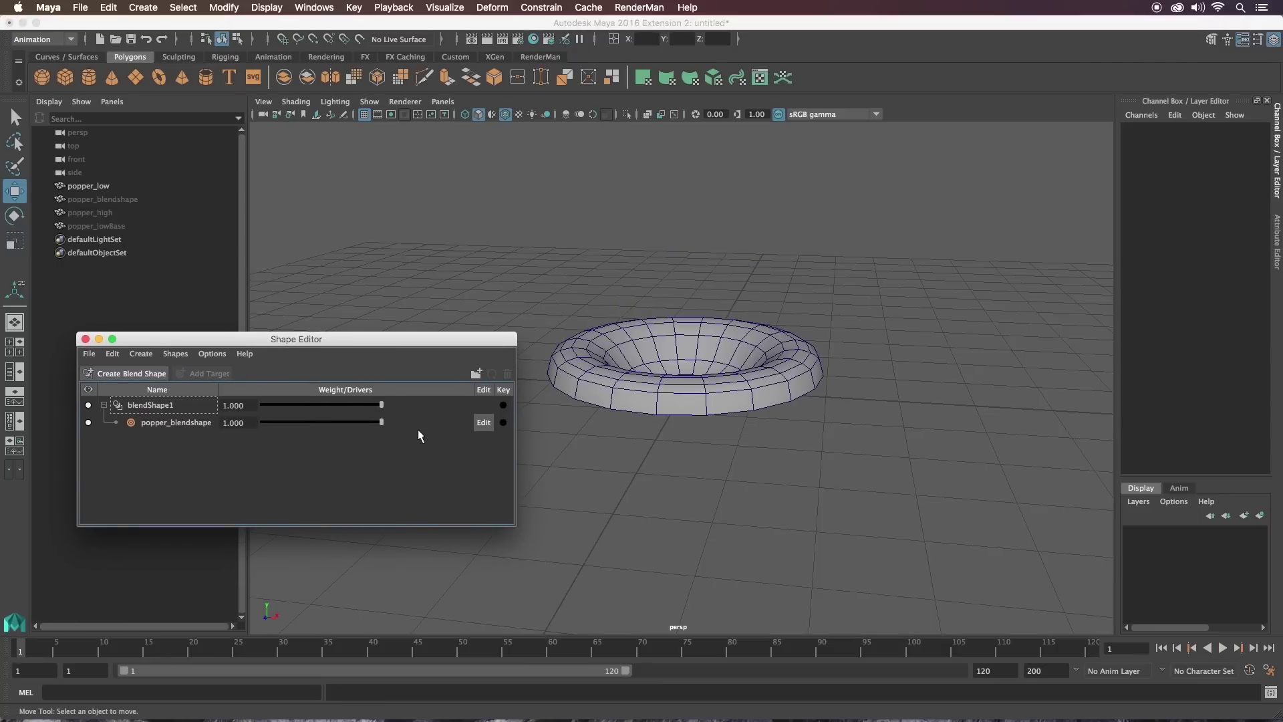
pyautogui.click(504, 423)
pyautogui.moveTo(334, 339); pyautogui.dragTo(327, 266)
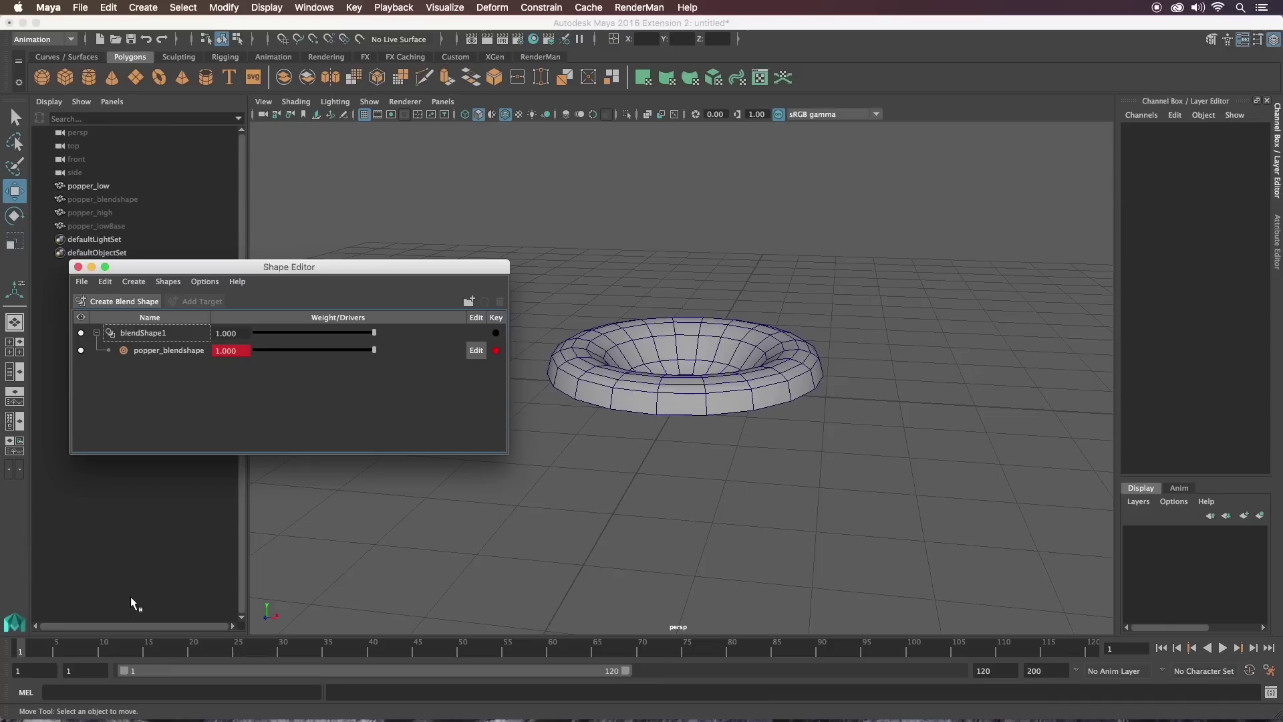
# Go to frame 24, set the popper_blendshape weight to 0.950, and key it
pyautogui.click(231, 648)
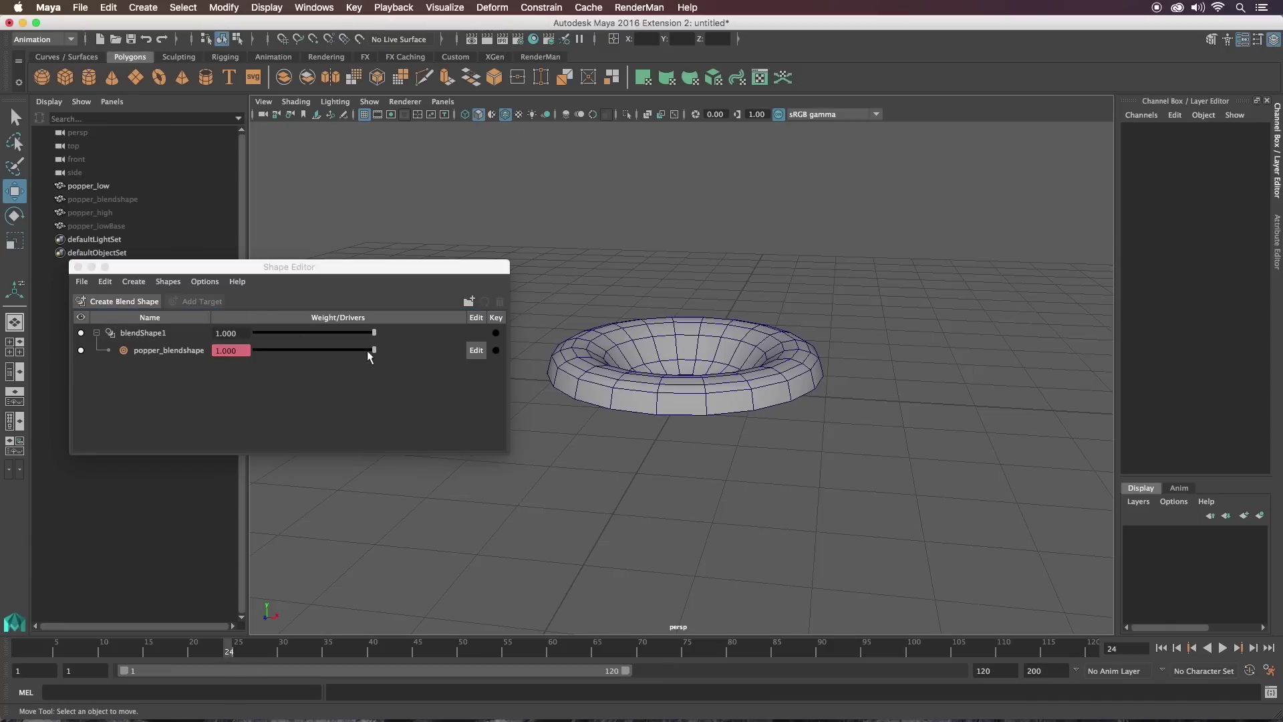
pyautogui.moveTo(367, 350); pyautogui.dragTo(366, 350)
pyautogui.keyDown('alt'); pyautogui.moveTo(769, 287); pyautogui.dragTo(708, 193); pyautogui.keyUp('alt')
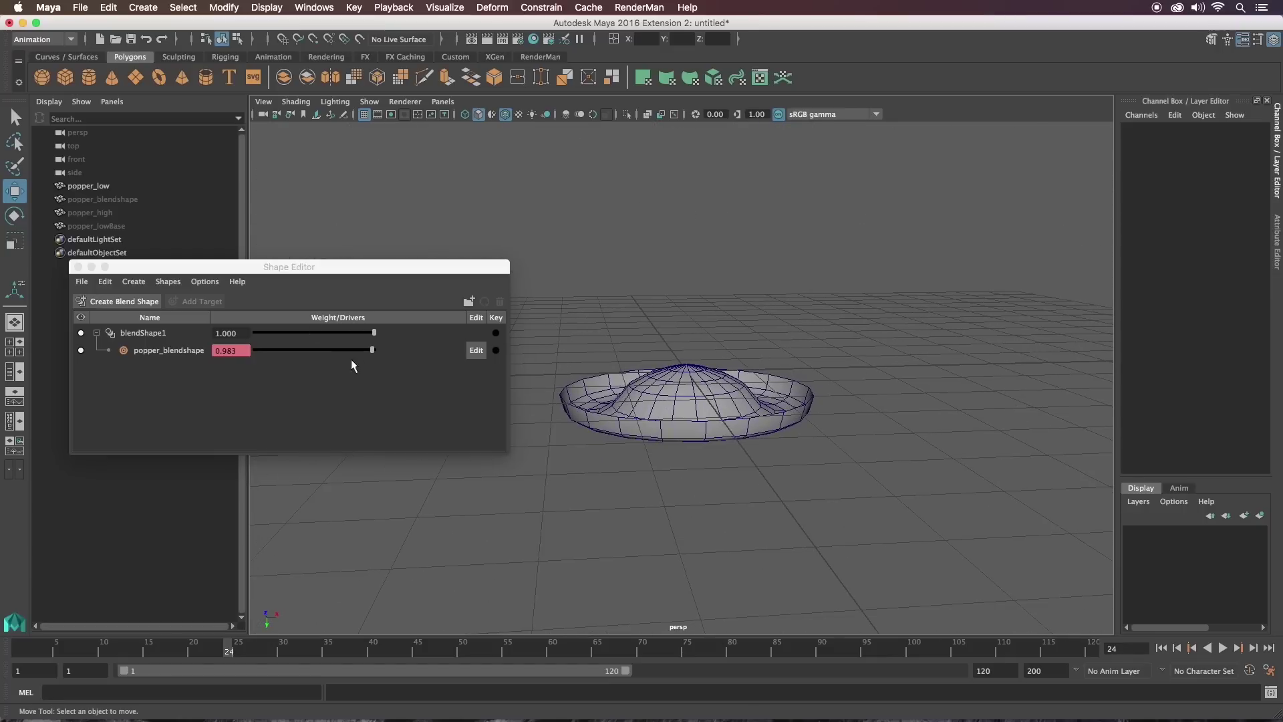
pyautogui.moveTo(373, 350); pyautogui.dragTo(368, 350)
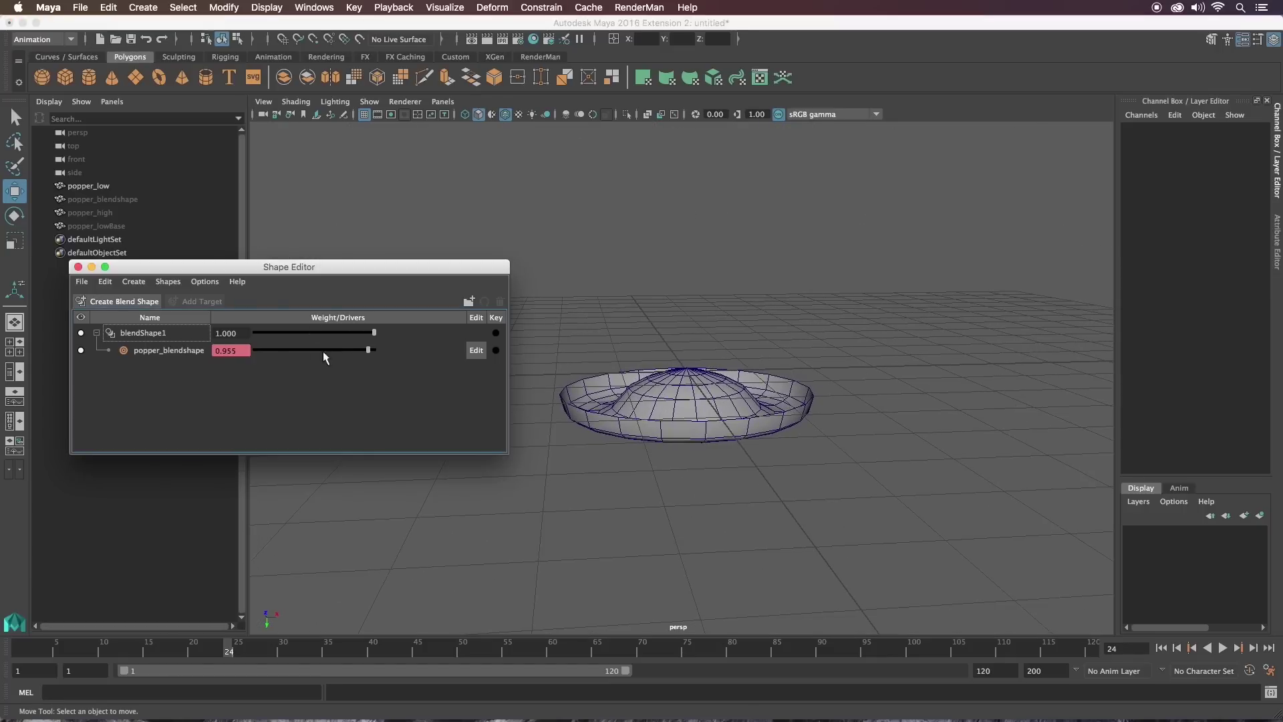
pyautogui.press('BackSpace')
pyautogui.write('0')
pyautogui.press('Return')
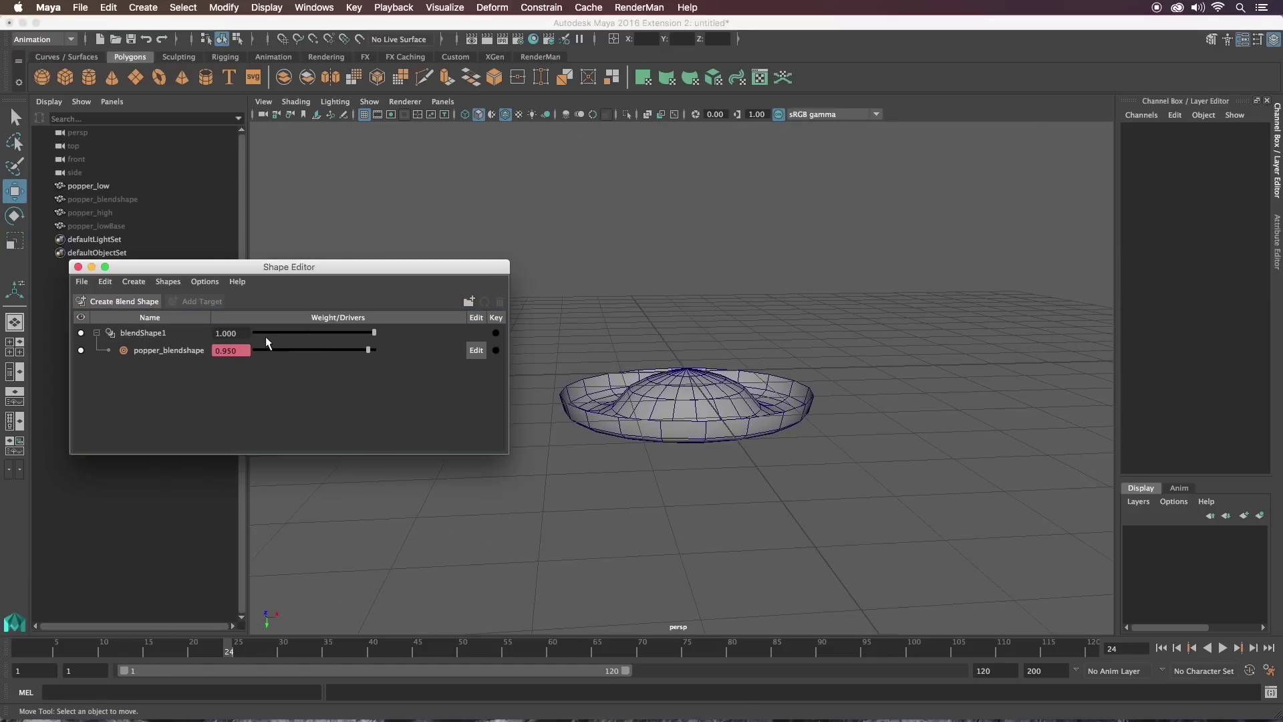
pyautogui.click(496, 350)
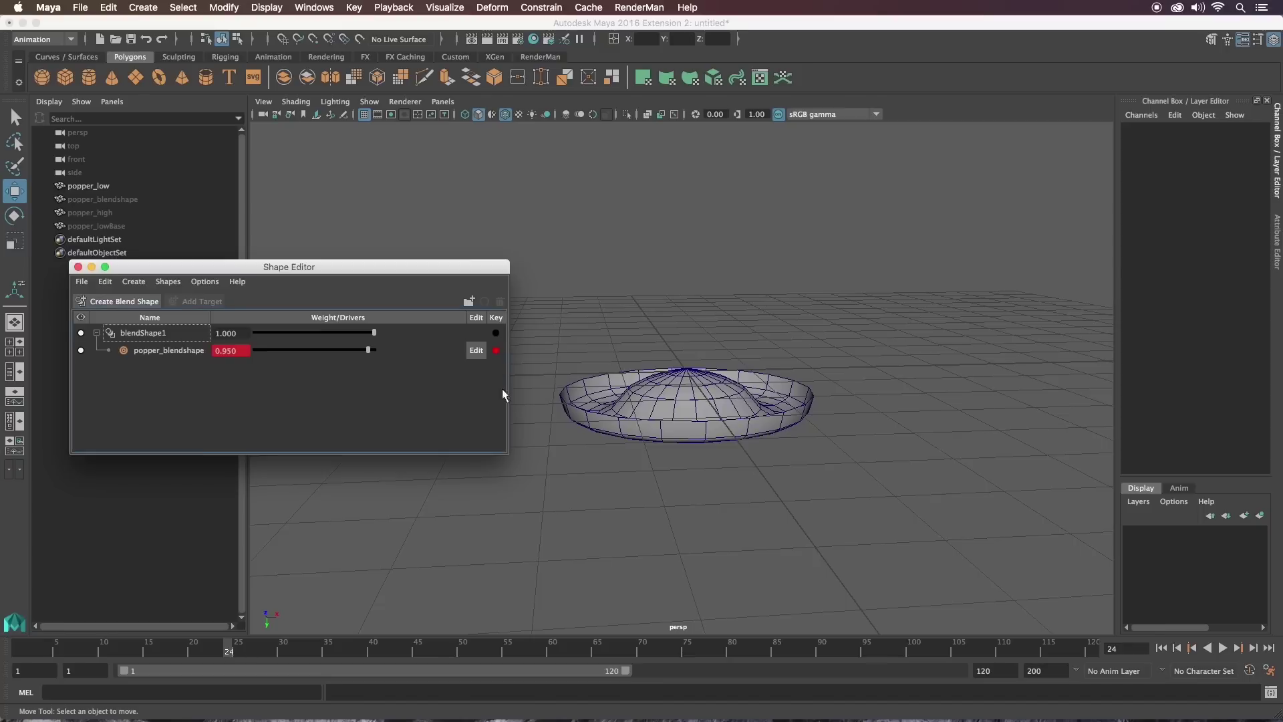
# Key the popper_blendshape weight at 0.000 on frame 25, and scrub back to frame 1
pyautogui.click(238, 653)
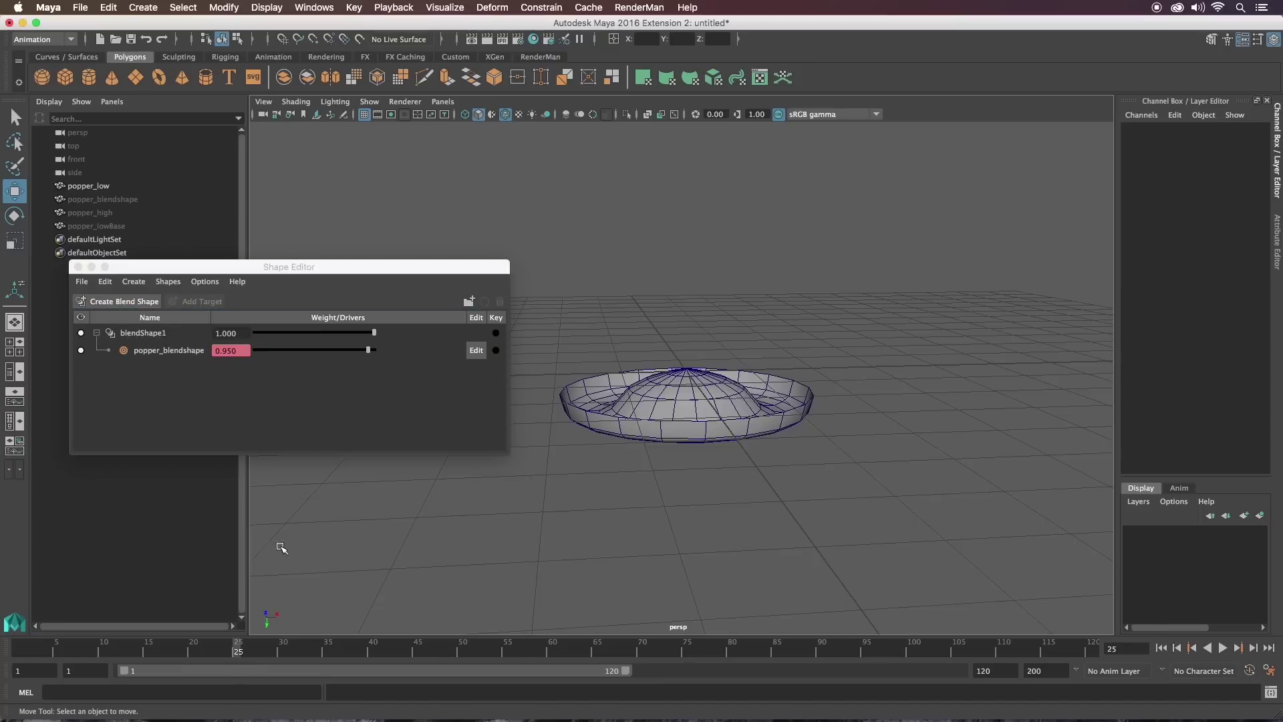
pyautogui.moveTo(367, 350); pyautogui.dragTo(224, 357)
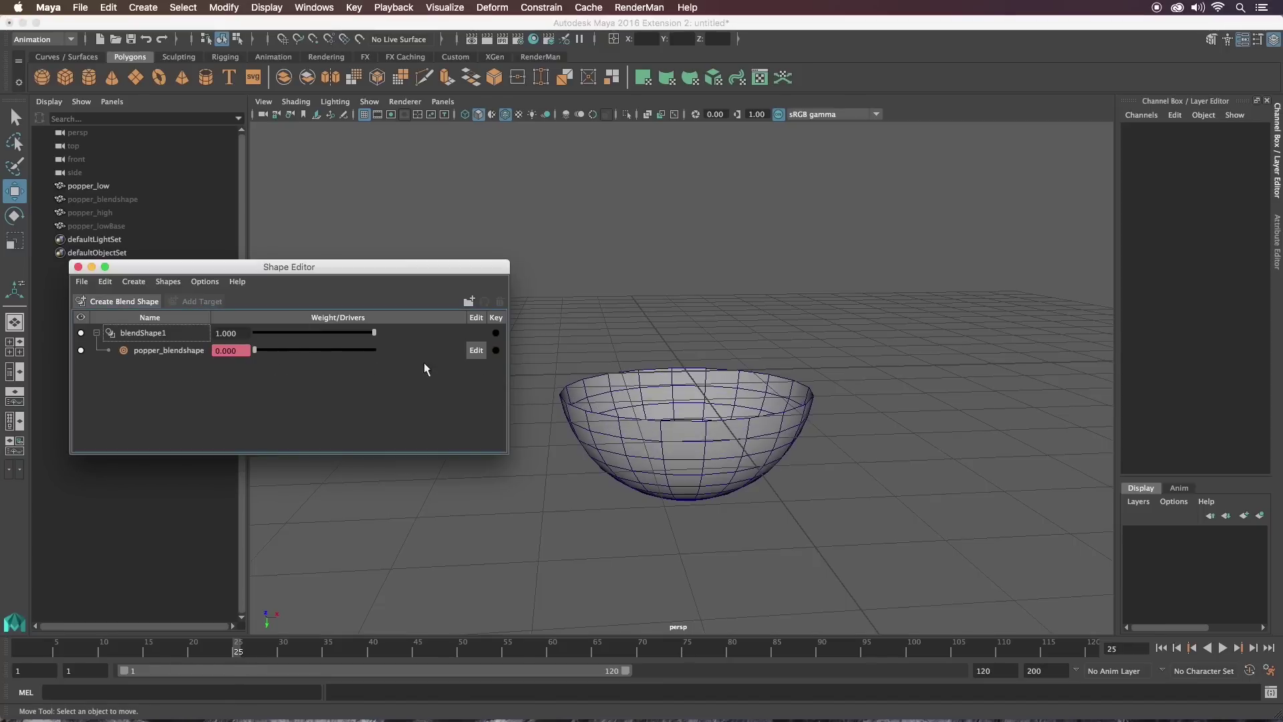
pyautogui.click(495, 351)
pyautogui.moveTo(214, 655); pyautogui.dragTo(20, 652)
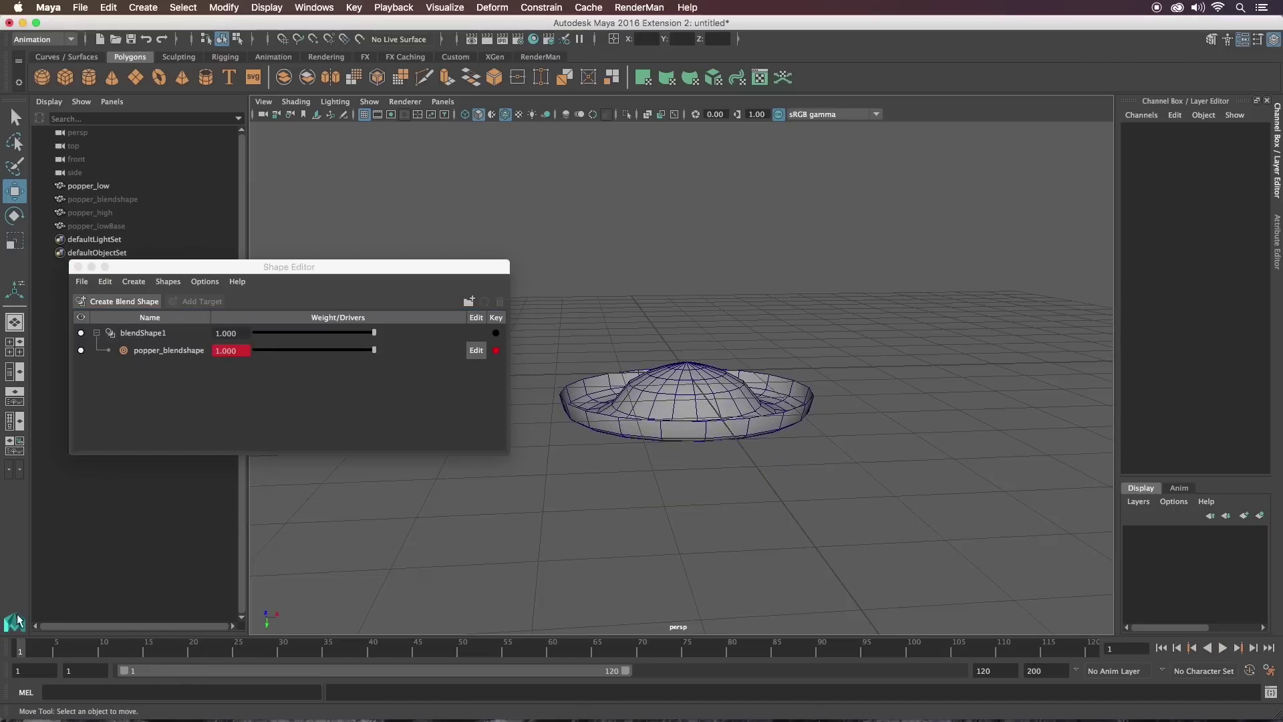
# Play back the popper's snapping animation, return to frame 1, and close the Shape Editor
pyautogui.click(1221, 648)
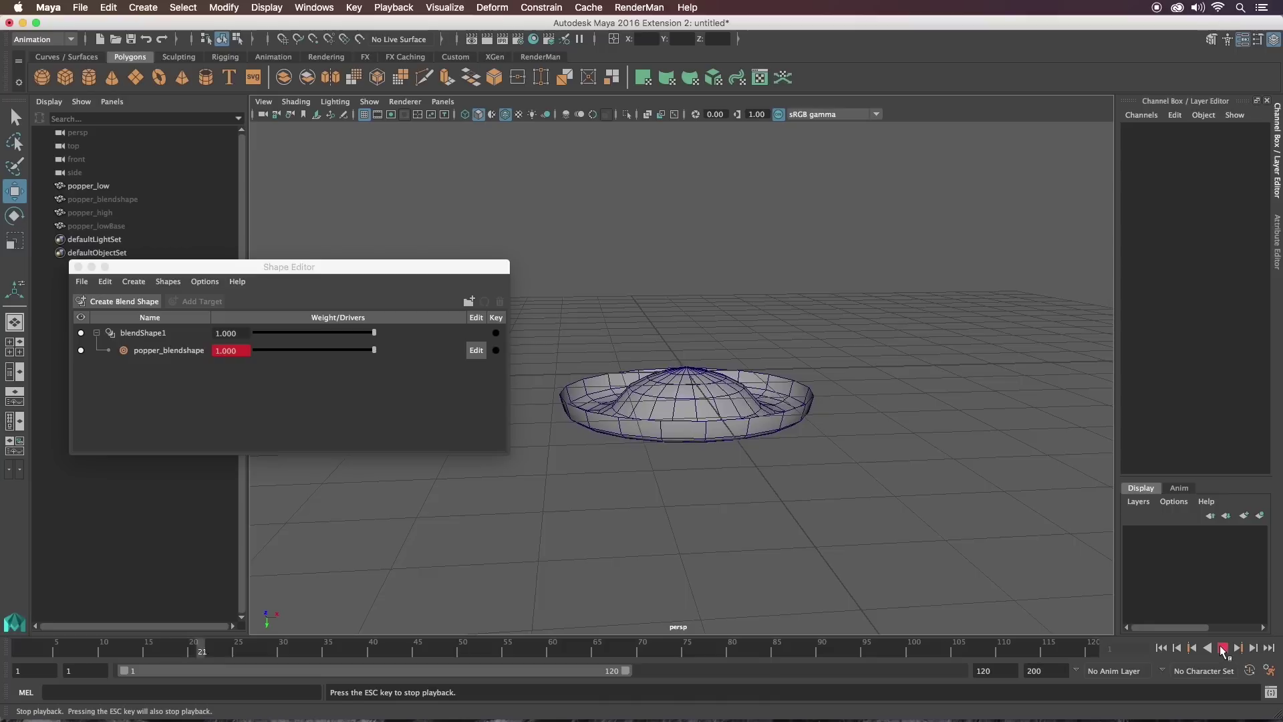
pyautogui.click(1161, 648)
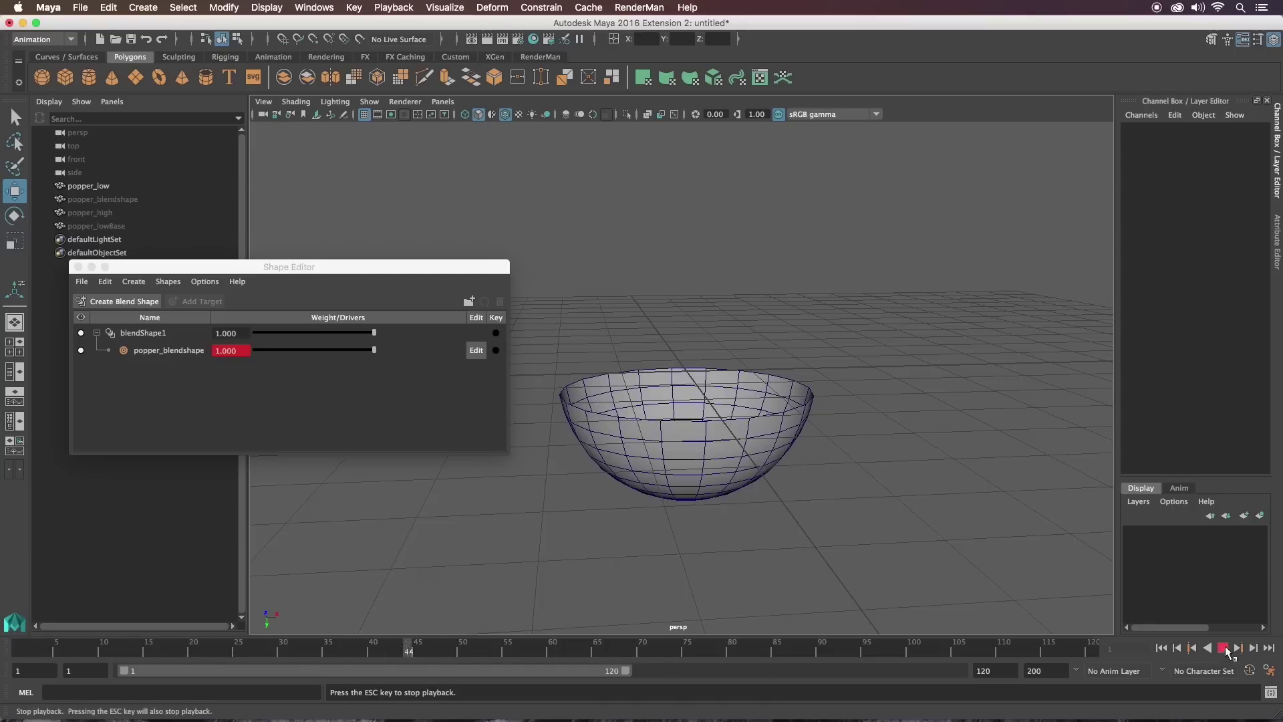
pyautogui.click(1222, 648)
pyautogui.moveTo(235, 650); pyautogui.dragTo(19, 650)
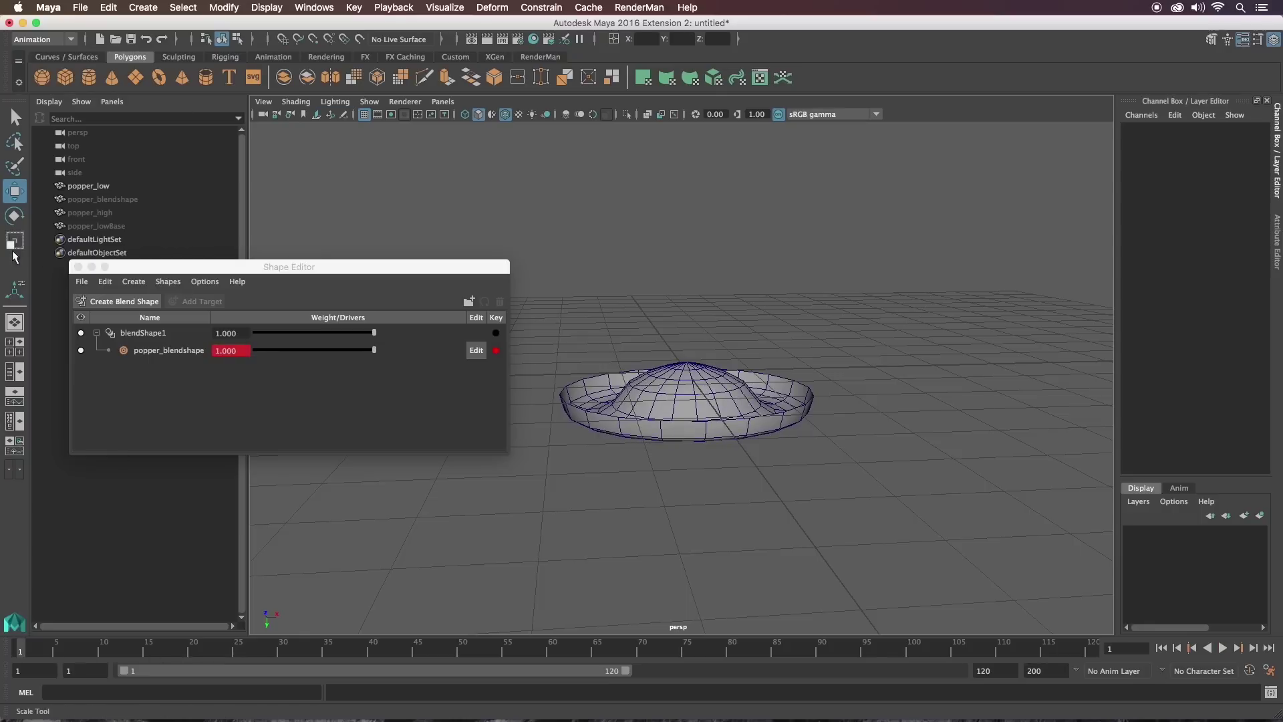
pyautogui.click(78, 267)
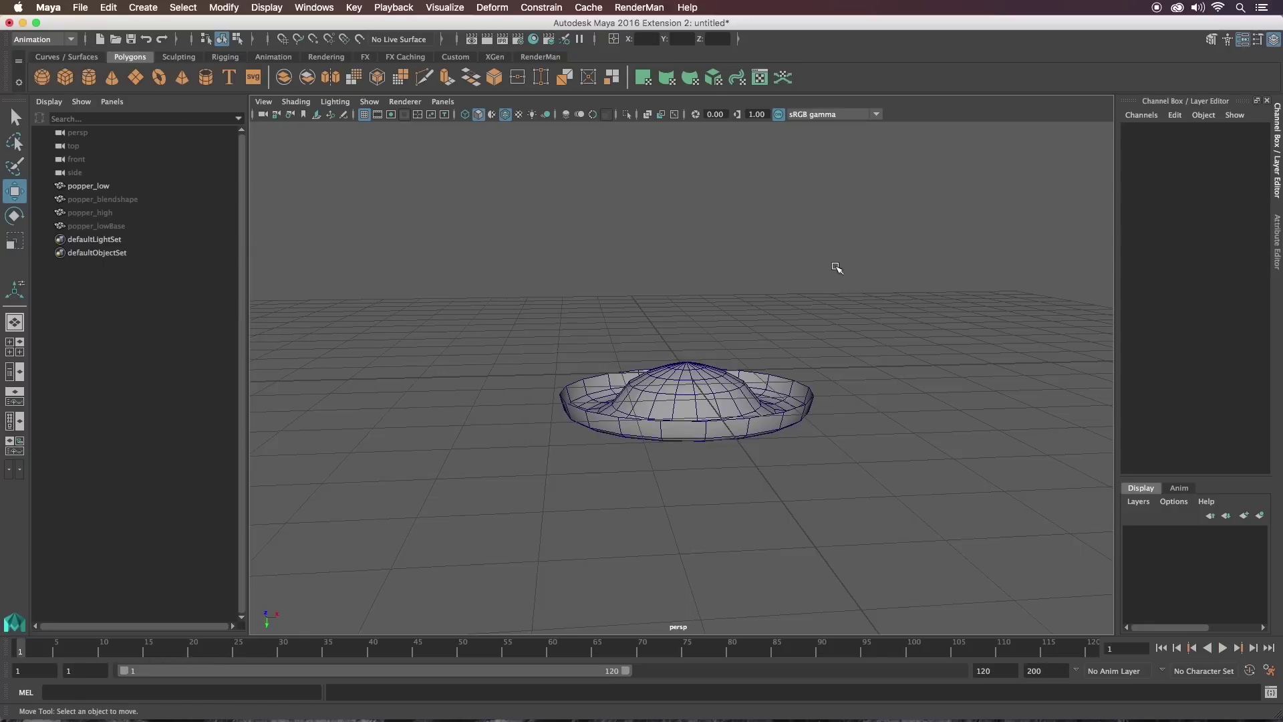
# Raise popper_low above the grid by setting its Translate Y to 5
pyautogui.keyDown('alt'); pyautogui.moveTo(695, 425); pyautogui.dragTo(601, 255); pyautogui.keyUp('alt')
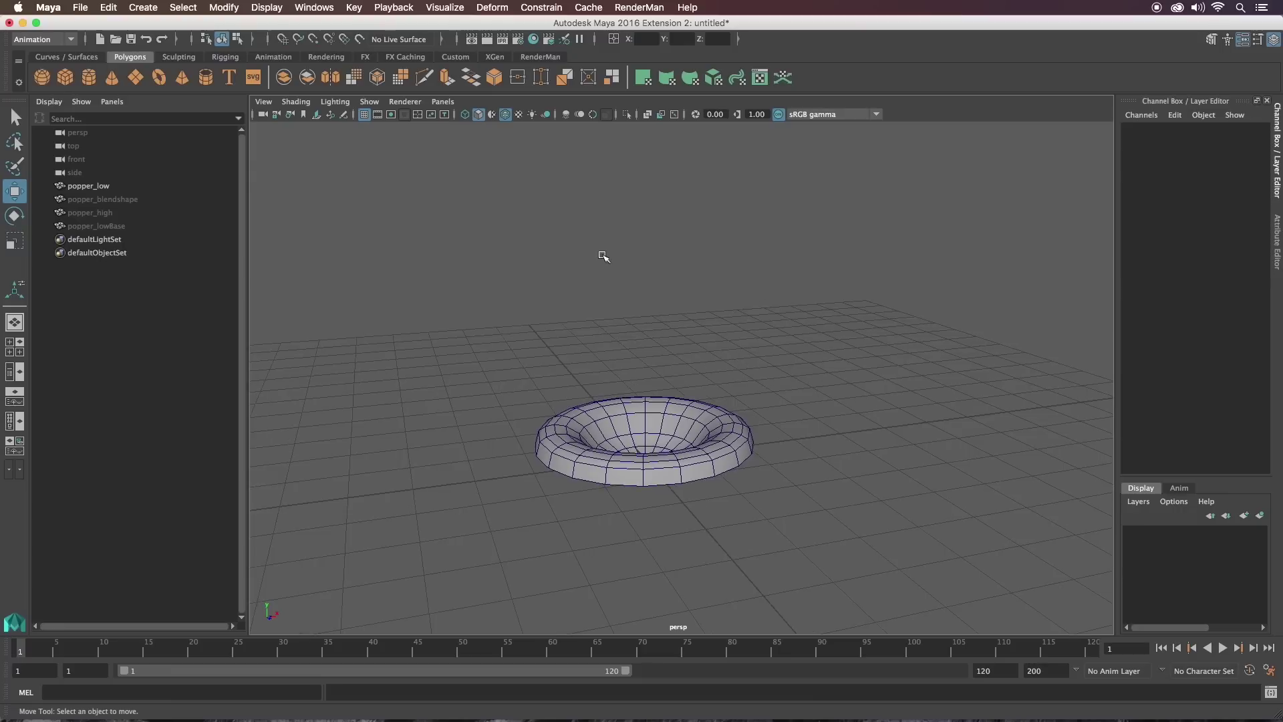
pyautogui.click(667, 422)
pyautogui.keyDown('alt'); pyautogui.moveTo(667, 422); pyautogui.dragTo(719, 234); pyautogui.keyUp('alt')
pyautogui.click(1240, 150)
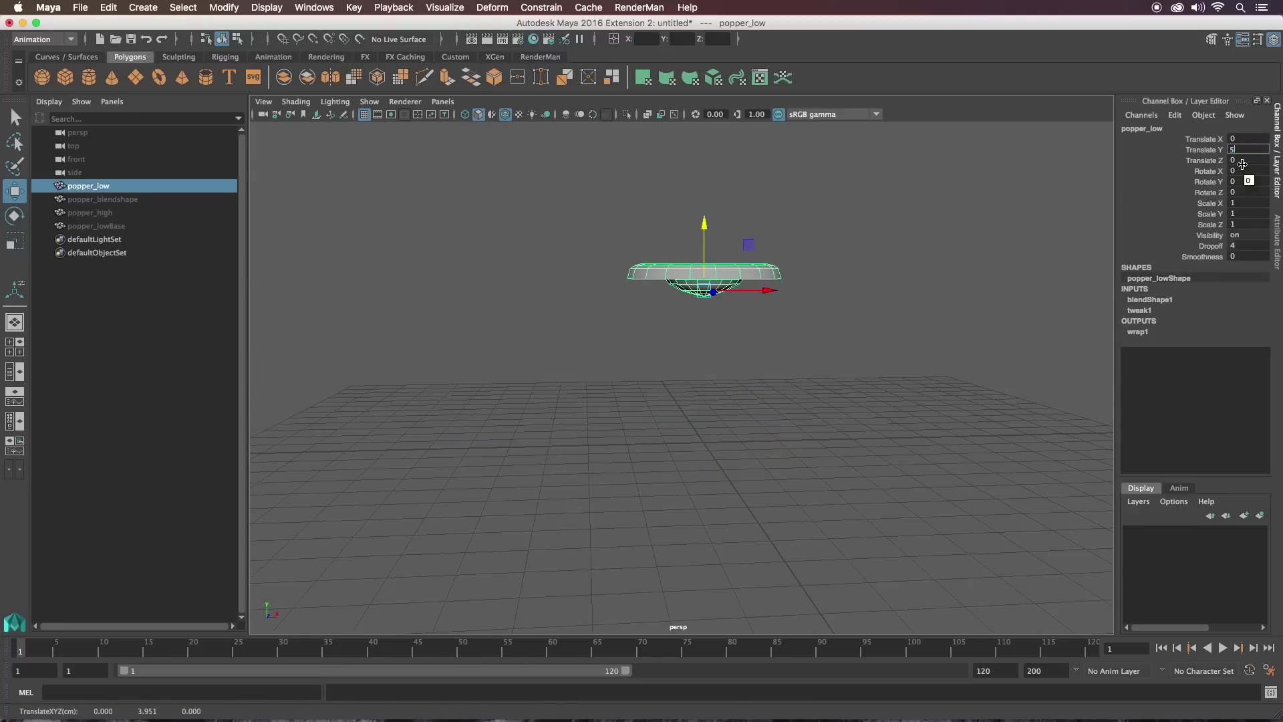
pyautogui.press('Return')
pyautogui.keyDown('alt'); pyautogui.moveTo(711, 294); pyautogui.dragTo(723, 321, button='middle'); pyautogui.keyUp('alt')
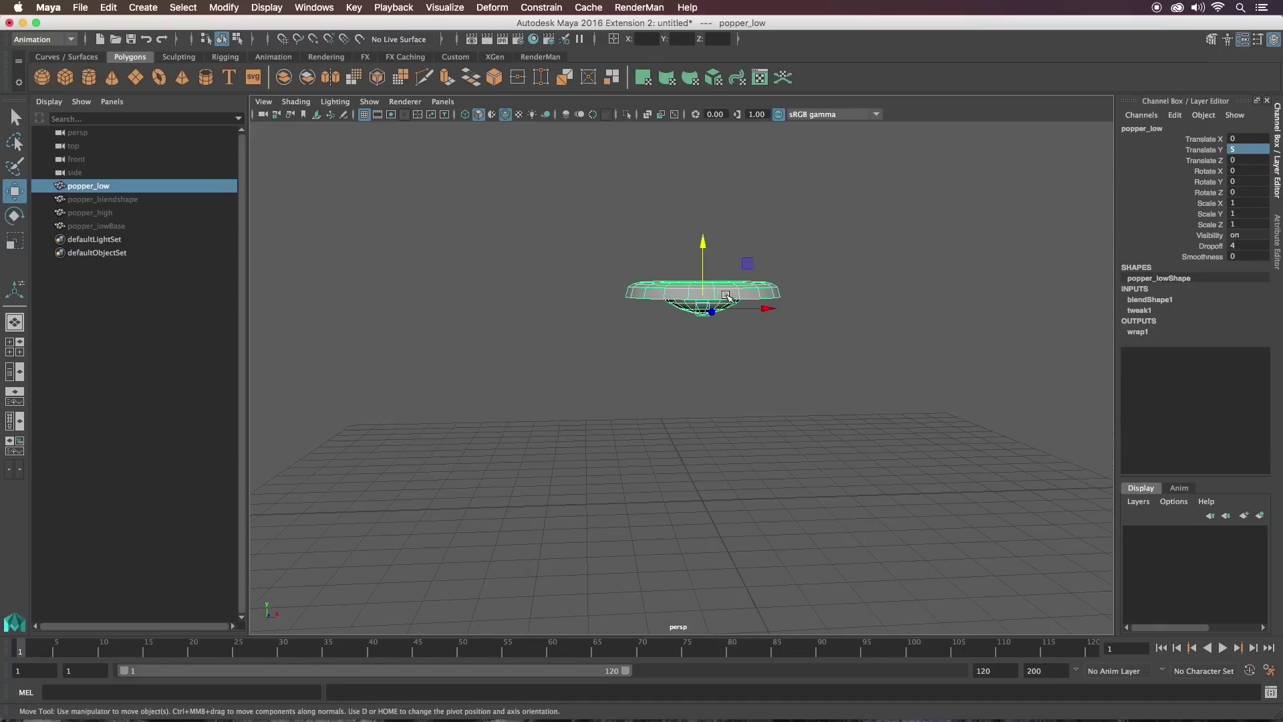
# Flip popper_low over with a slight tilt, rotating it about 177.6 degrees in Z and about 1.9 degrees in X
pyautogui.press('e')
pyautogui.moveTo(673, 261); pyautogui.dragTo(751, 391)
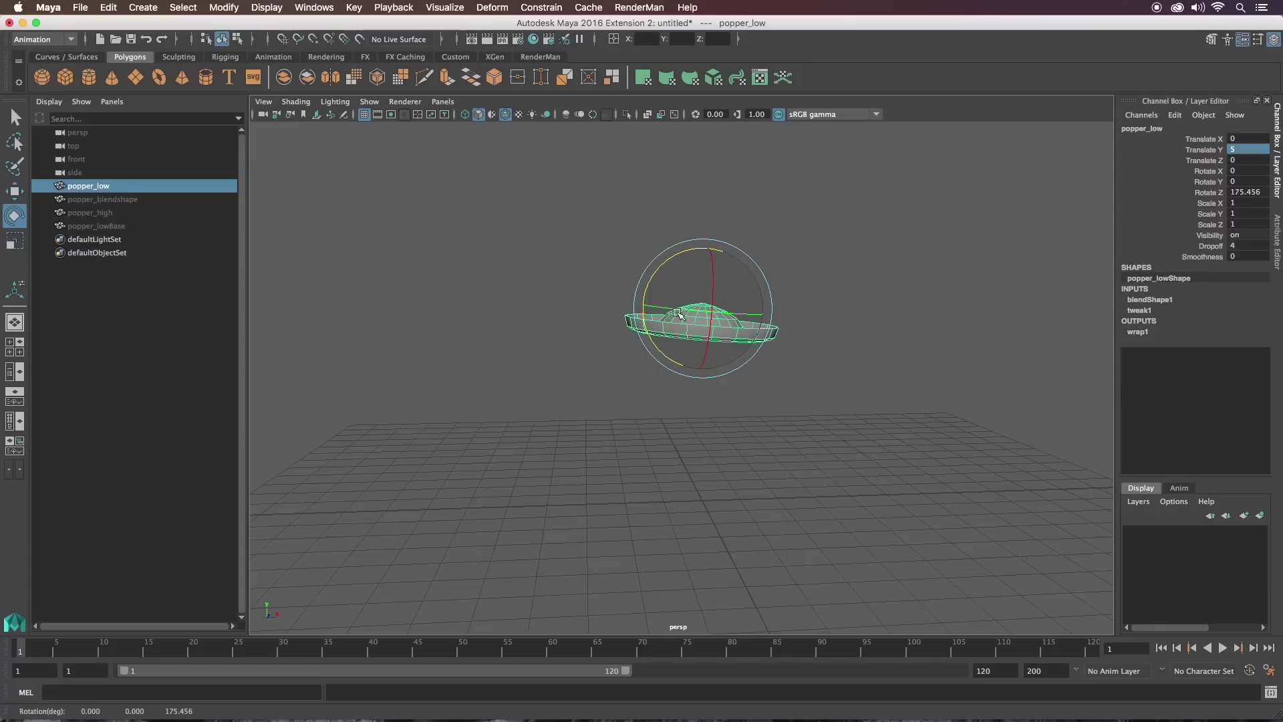
pyautogui.moveTo(657, 274); pyautogui.dragTo(713, 291)
pyautogui.keyDown('alt'); pyautogui.moveTo(878, 221); pyautogui.dragTo(929, 275); pyautogui.keyUp('alt')
pyautogui.keyDown('alt'); pyautogui.moveTo(831, 387); pyautogui.dragTo(833, 335); pyautogui.keyUp('alt')
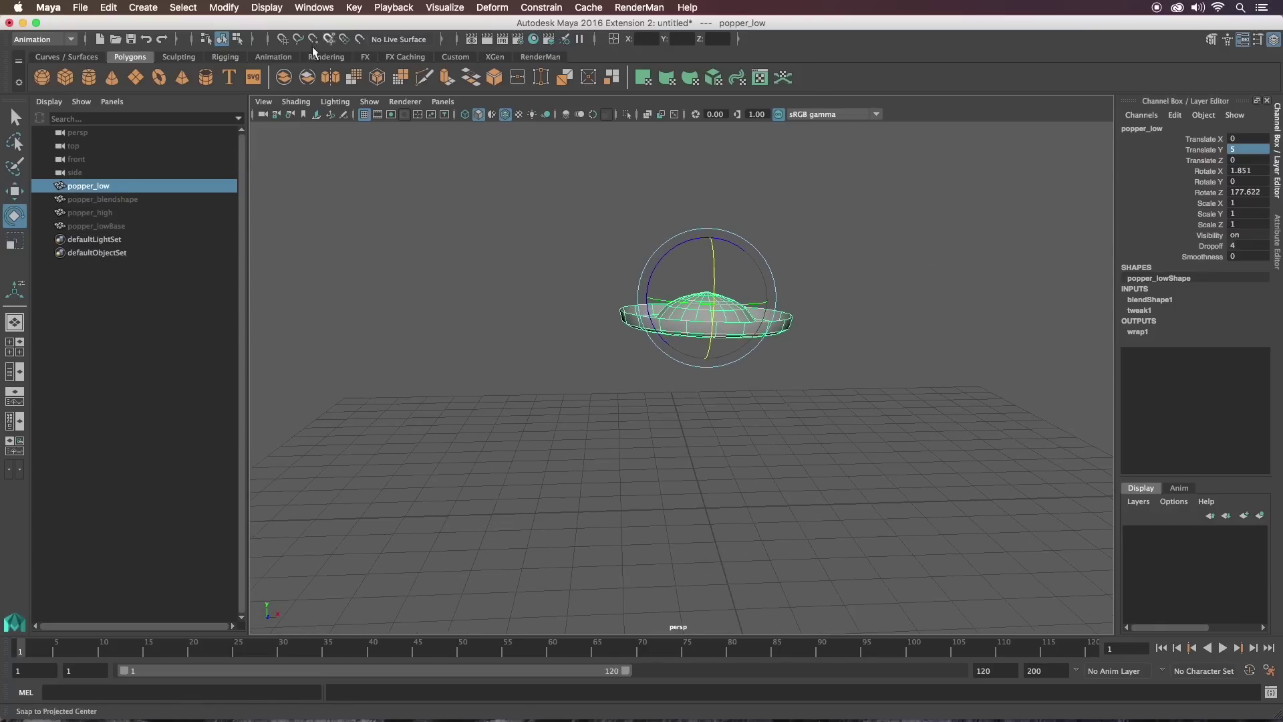
# Switch to the FX menu set and convert popper_low into an nCloth object
pyautogui.click(42, 39)
pyautogui.click(19, 94)
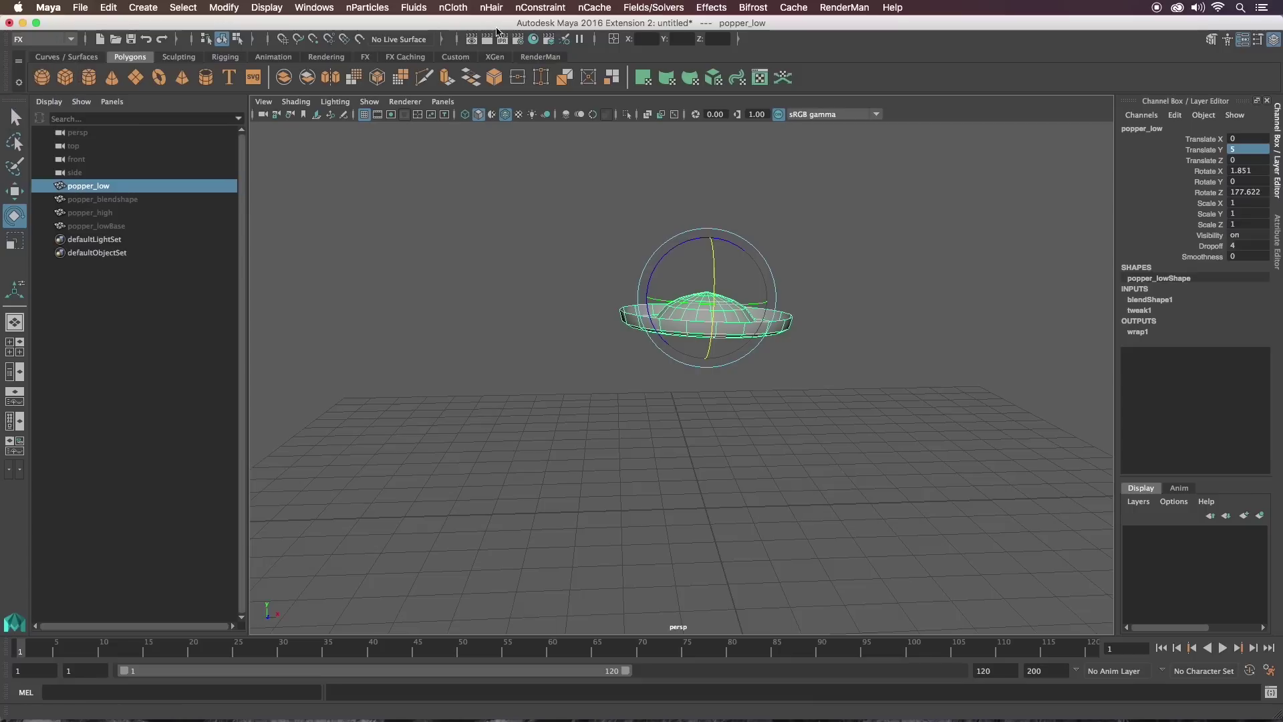
pyautogui.click(453, 8)
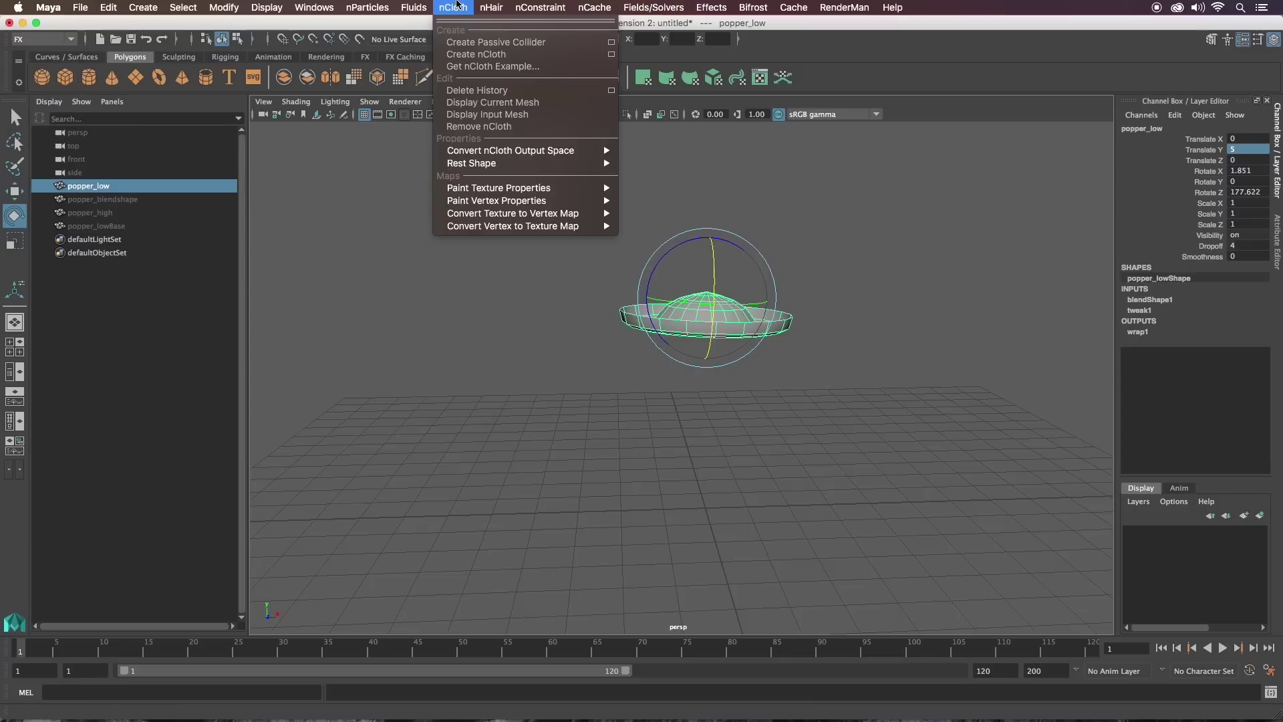
pyautogui.click(480, 55)
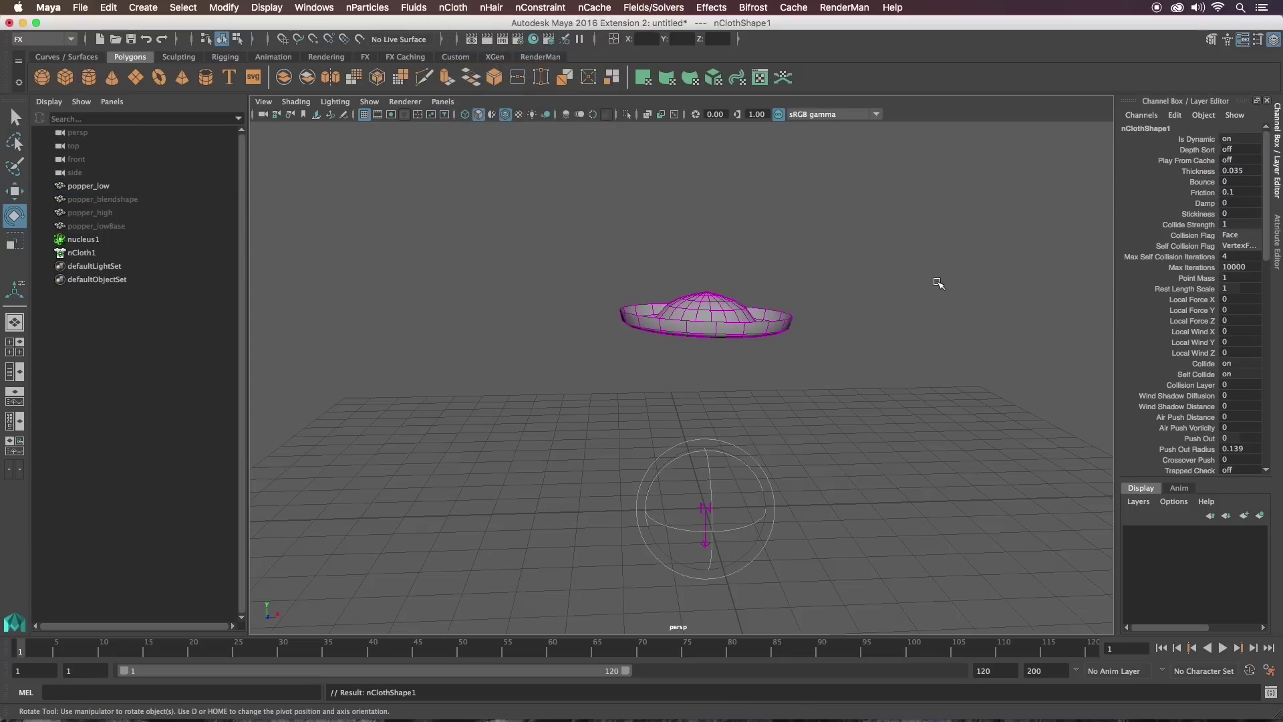
# Play the nCloth simulation to check how the popper falls, and scrub back to frame 1
pyautogui.keyDown('alt'); pyautogui.moveTo(938, 283); pyautogui.dragTo(867, 285); pyautogui.keyUp('alt')
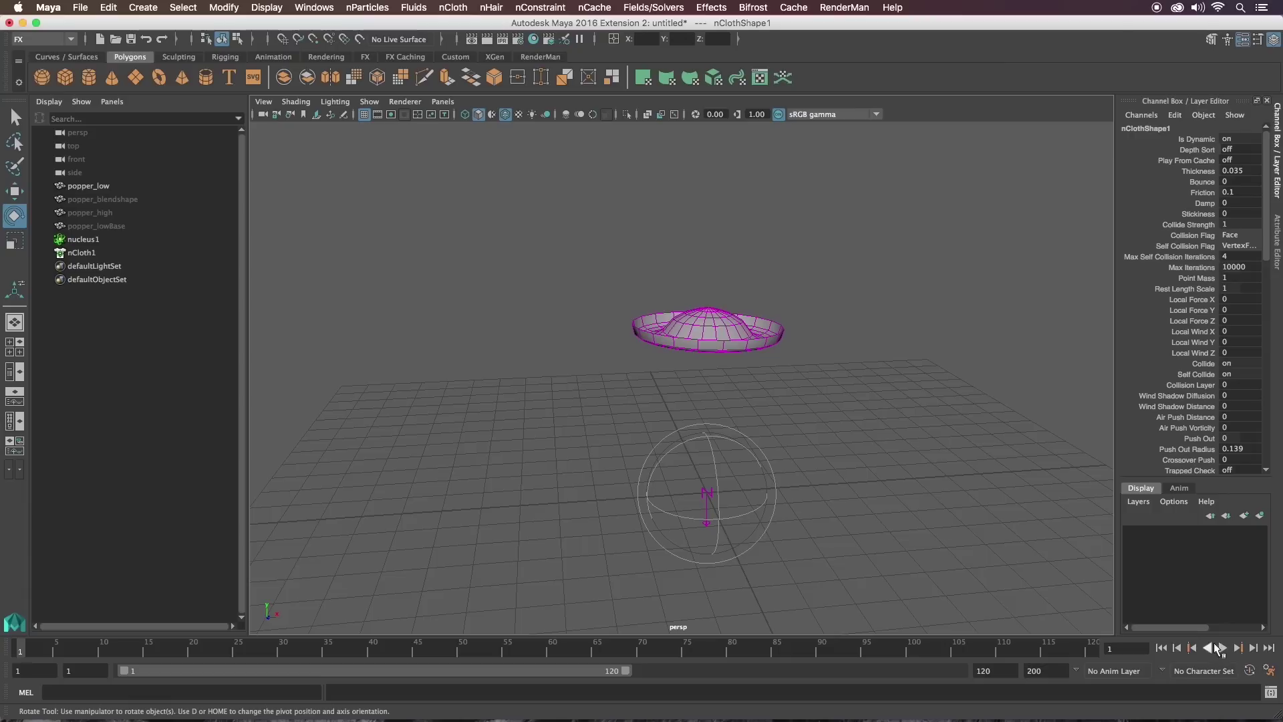
pyautogui.click(1218, 648)
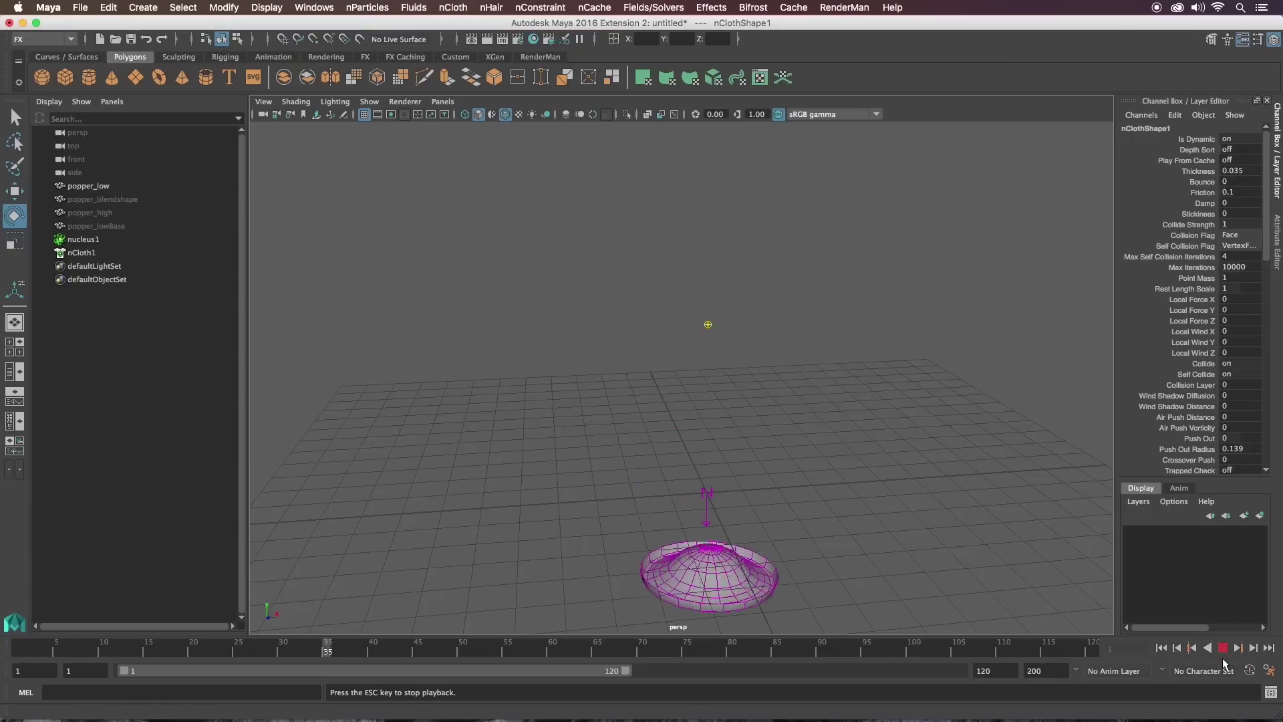
pyautogui.click(1222, 650)
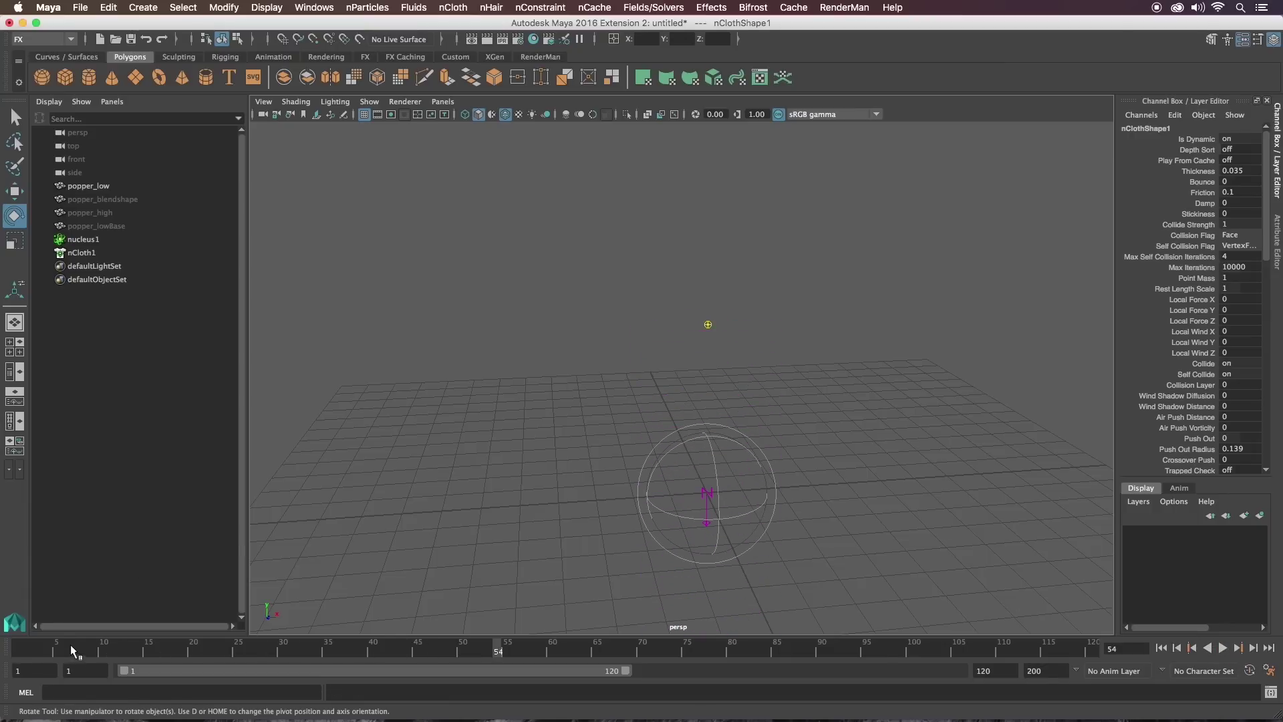
pyautogui.moveTo(70, 644); pyautogui.dragTo(16, 645)
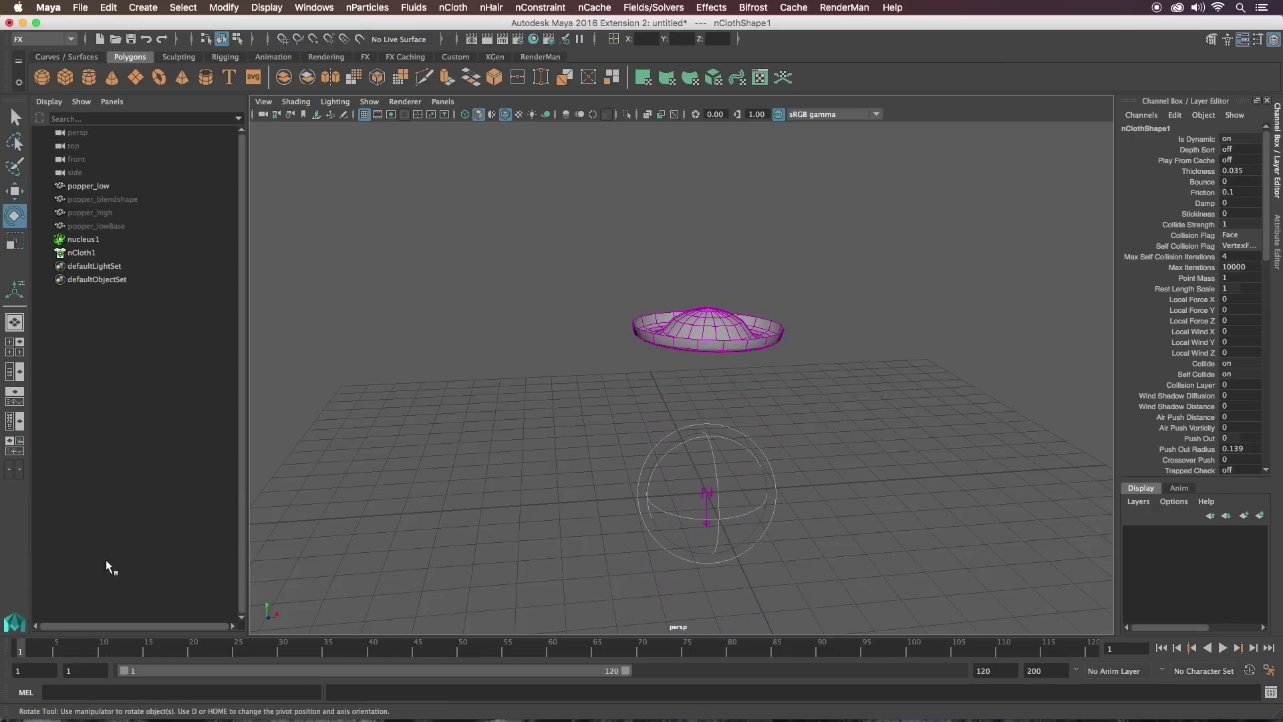
# Enable Use Plane in nucleus1's Ground Plane attributes and play the simulation to test the landing
pyautogui.click(96, 242)
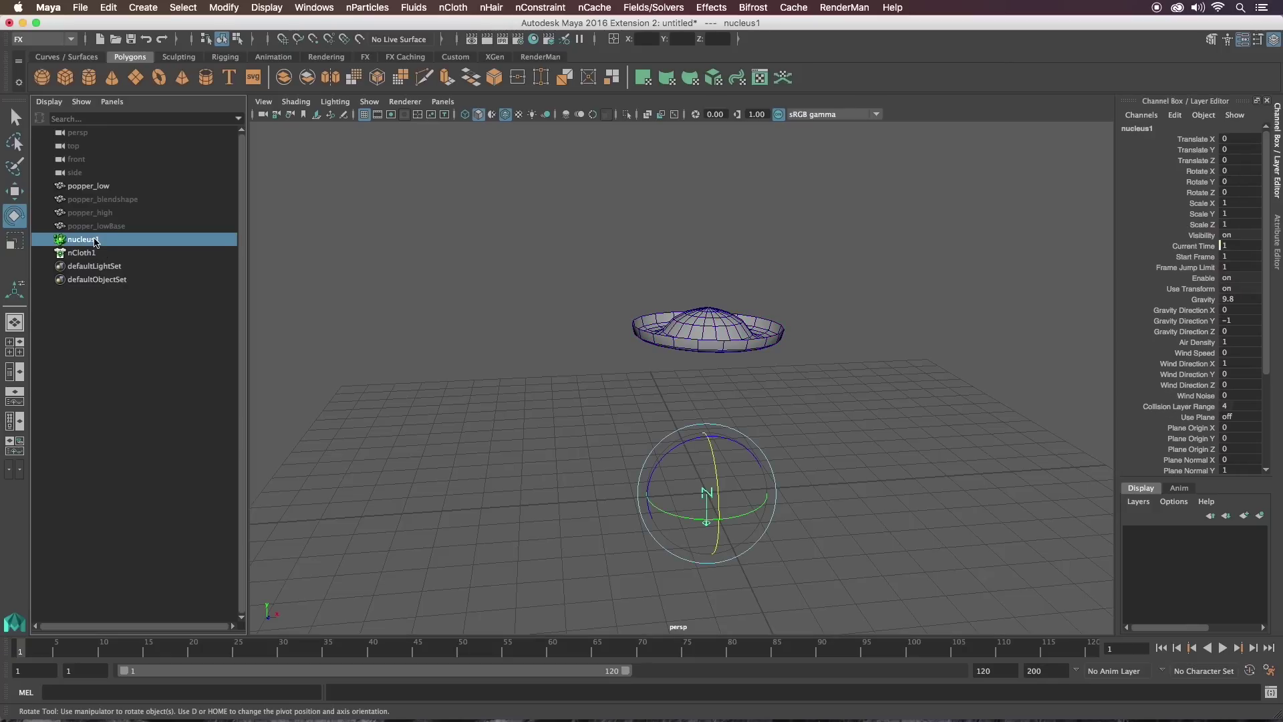
pyautogui.click(96, 254)
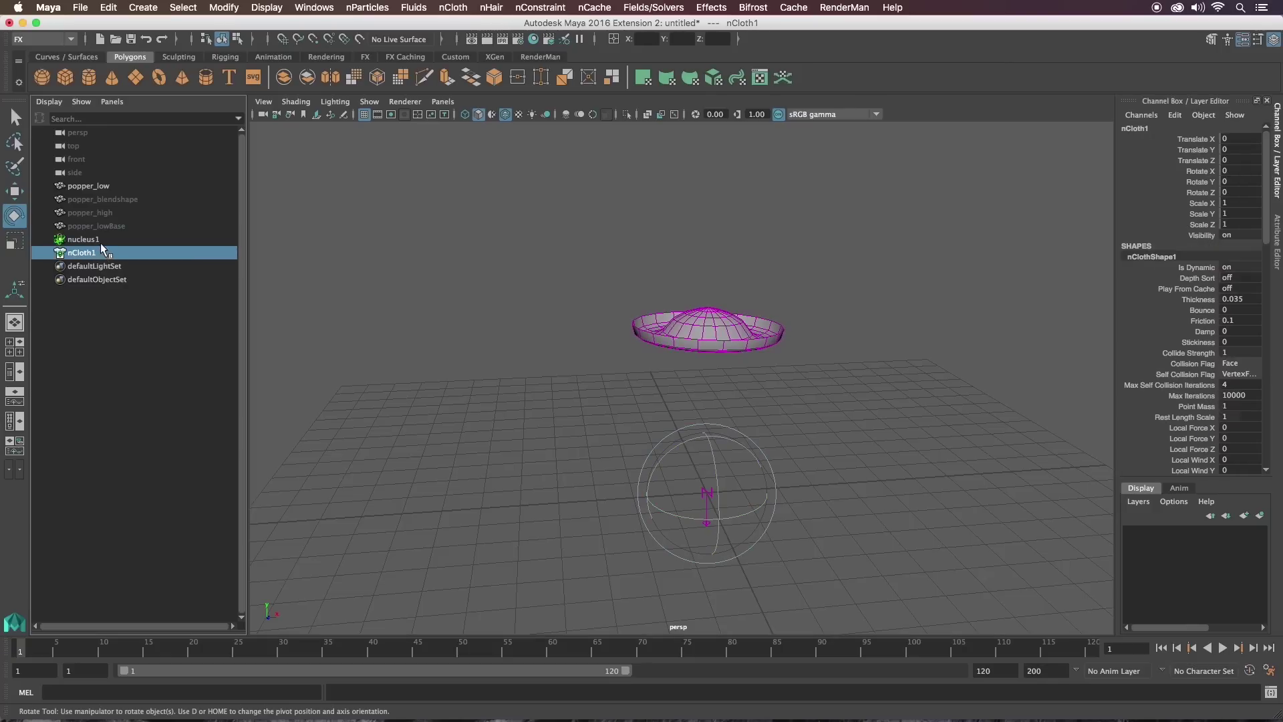
pyautogui.click(101, 242)
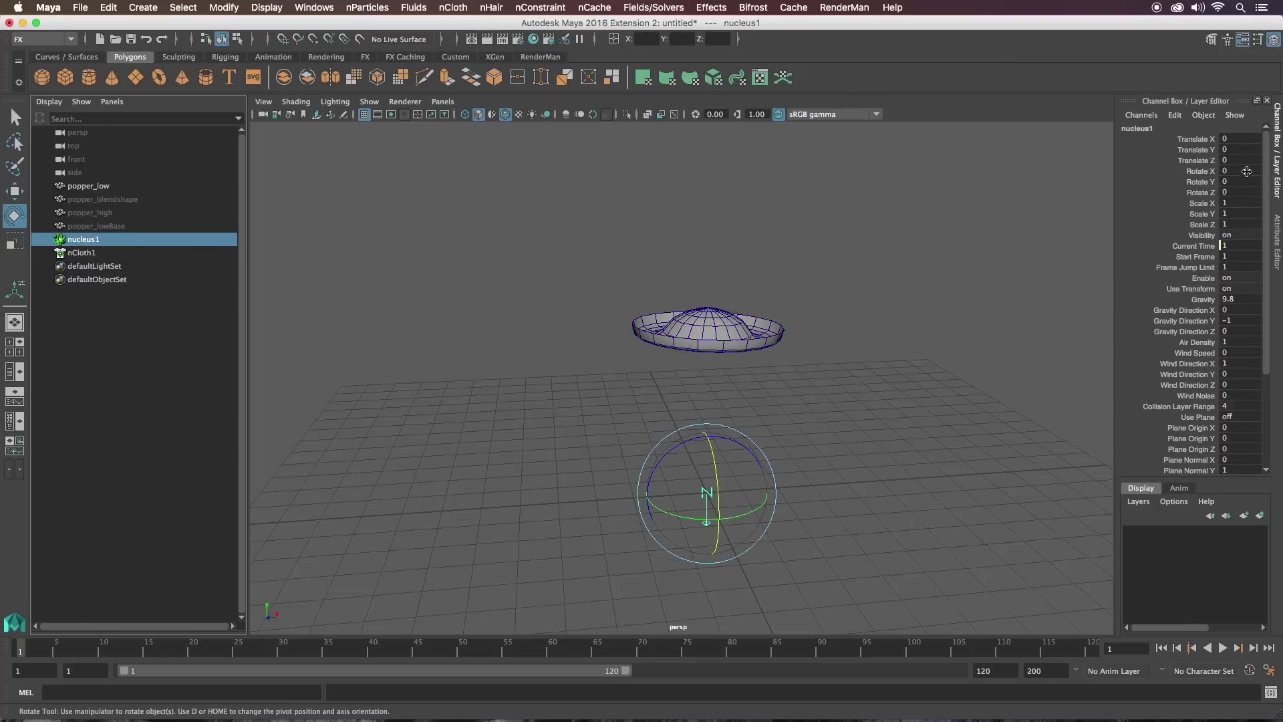
pyautogui.click(1277, 227)
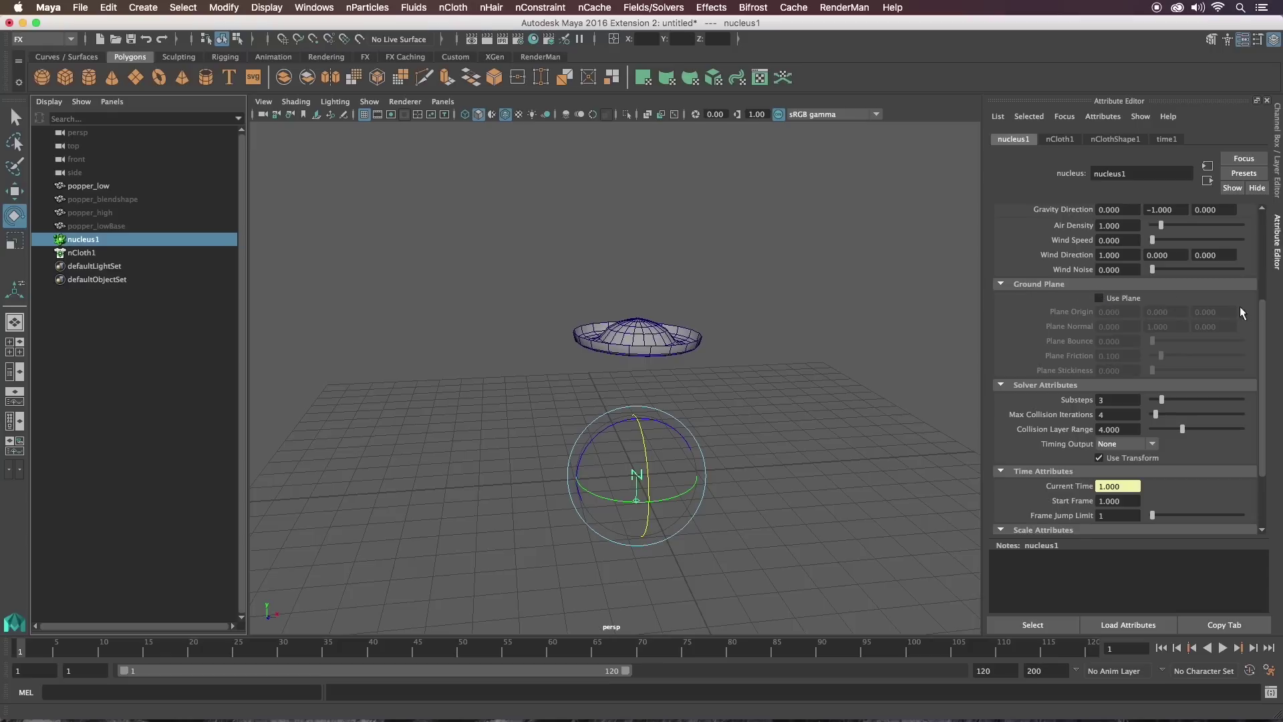
pyautogui.click(1119, 300)
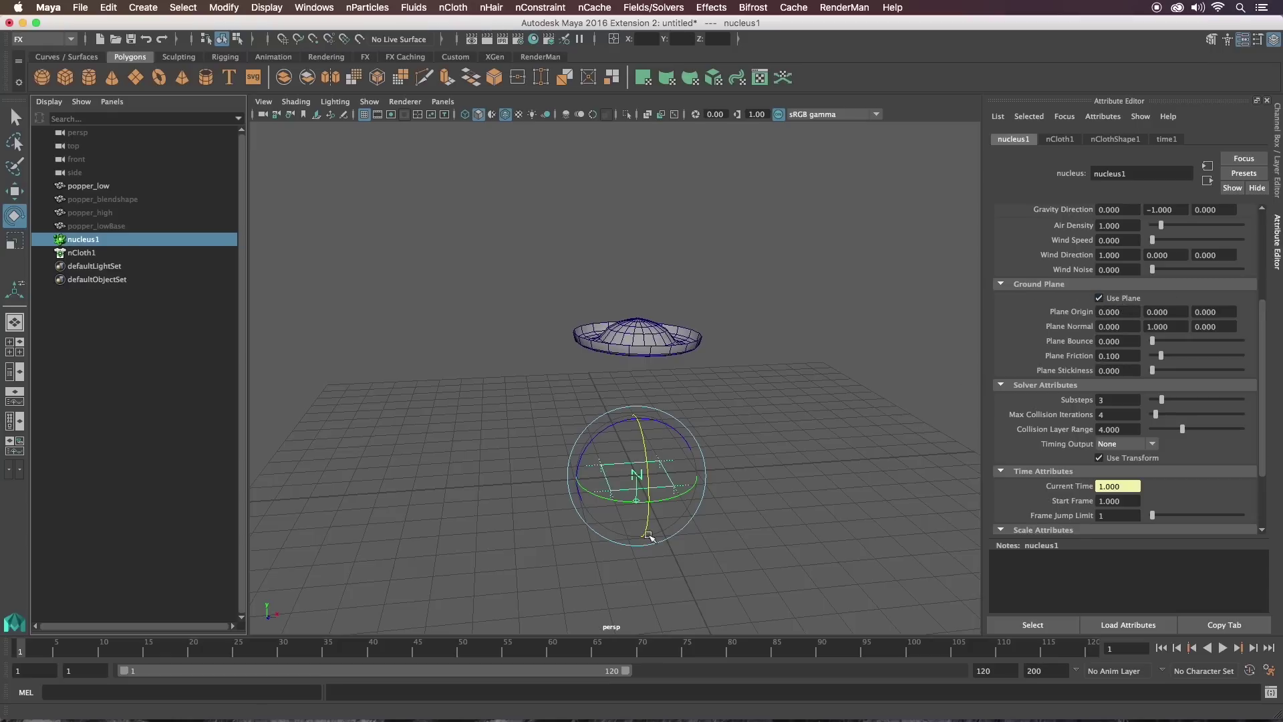
pyautogui.click(1223, 649)
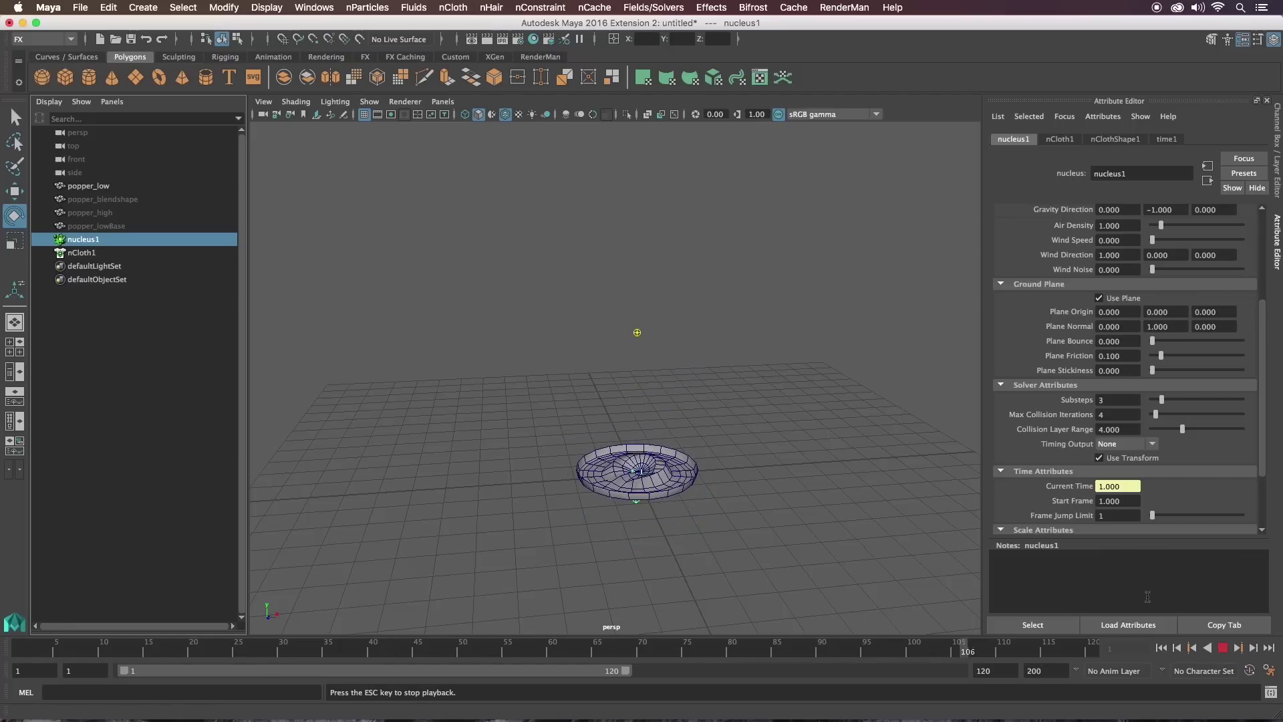
pyautogui.press('Escape')
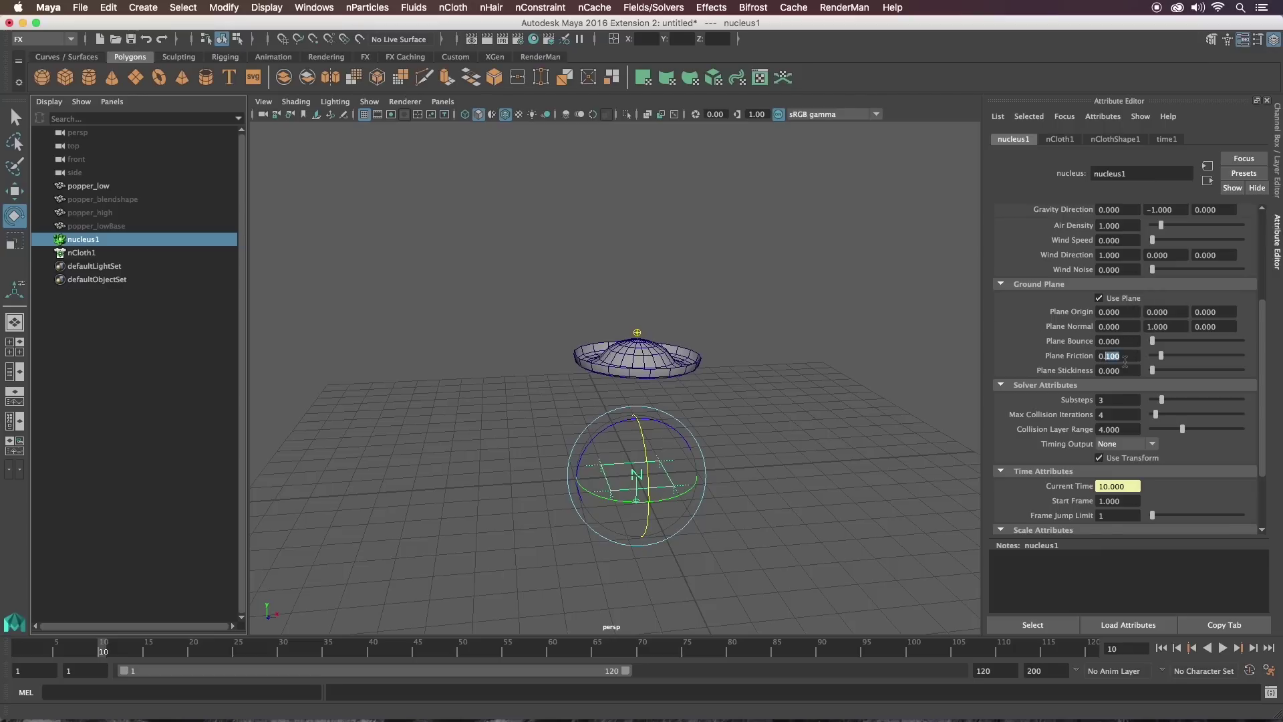
# Set nucleus1's Plane Friction to 0.5 and replay the simulation from frame 1
pyautogui.write('5')
pyautogui.press('Return')
pyautogui.click(1161, 647)
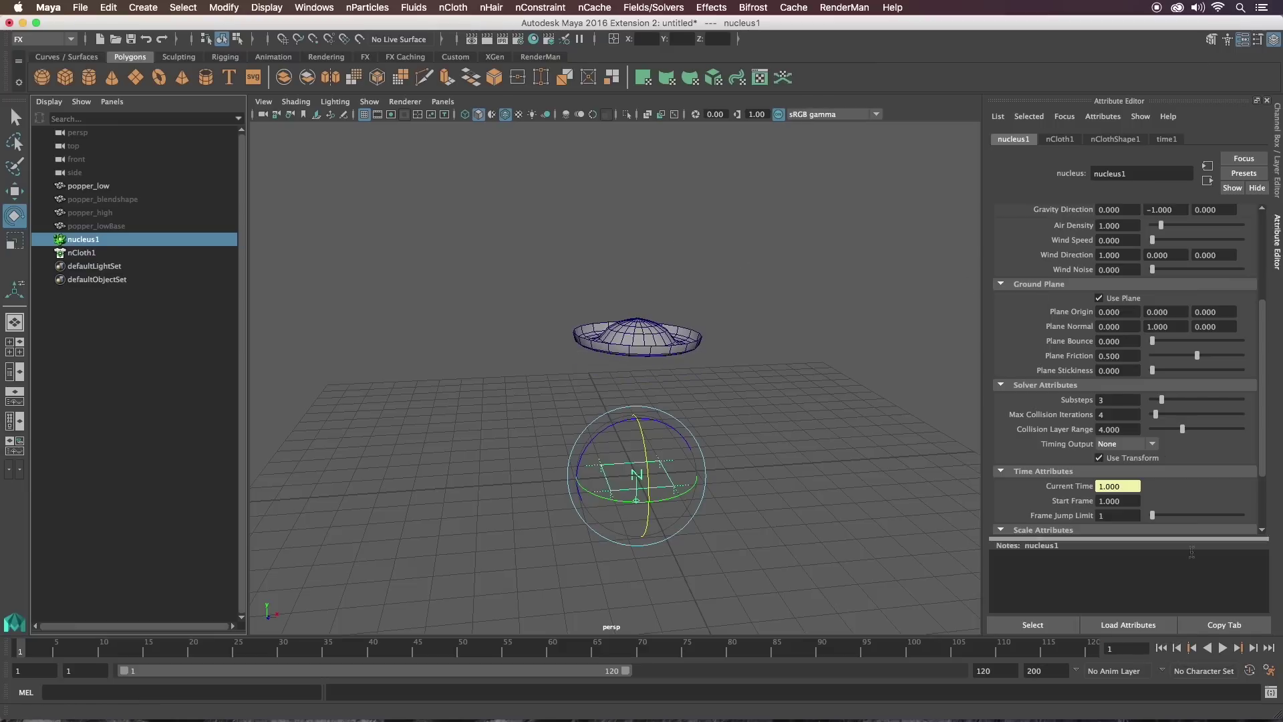
pyautogui.click(1218, 645)
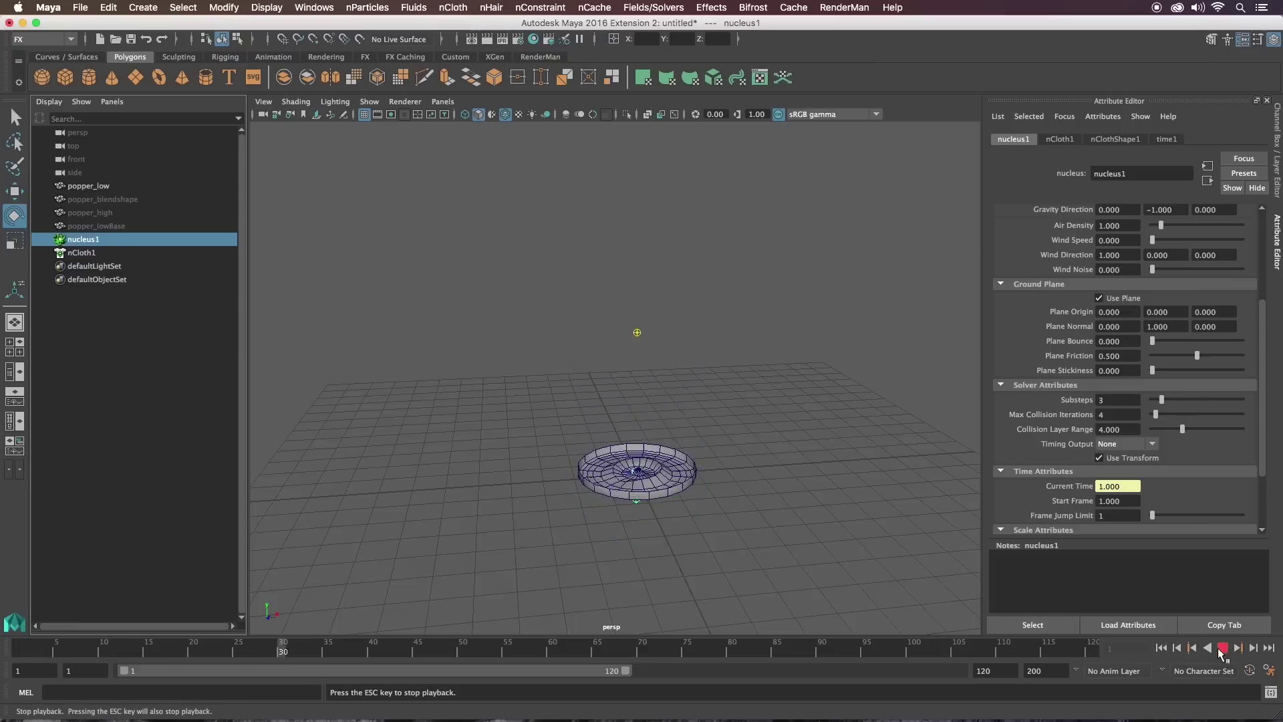
pyautogui.click(1220, 648)
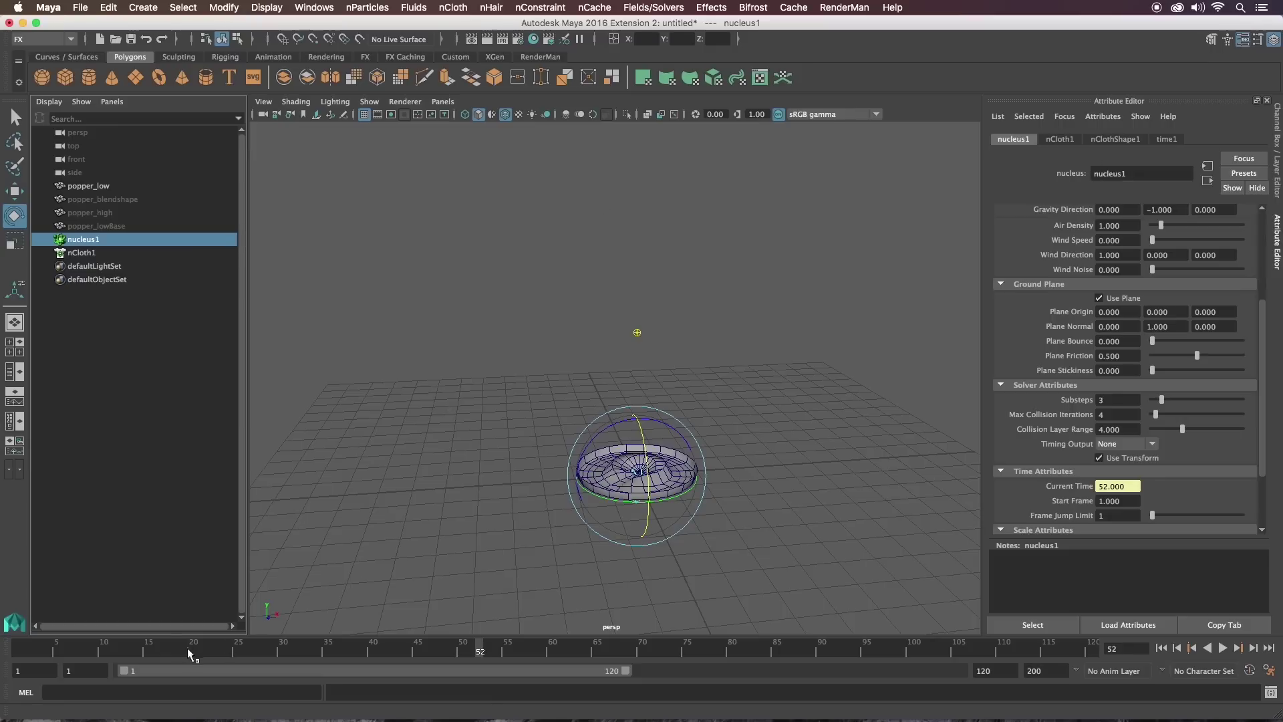
pyautogui.click(3, 648)
pyautogui.keyDown('alt'); pyautogui.moveTo(789, 406); pyautogui.dragTo(807, 384); pyautogui.keyUp('alt')
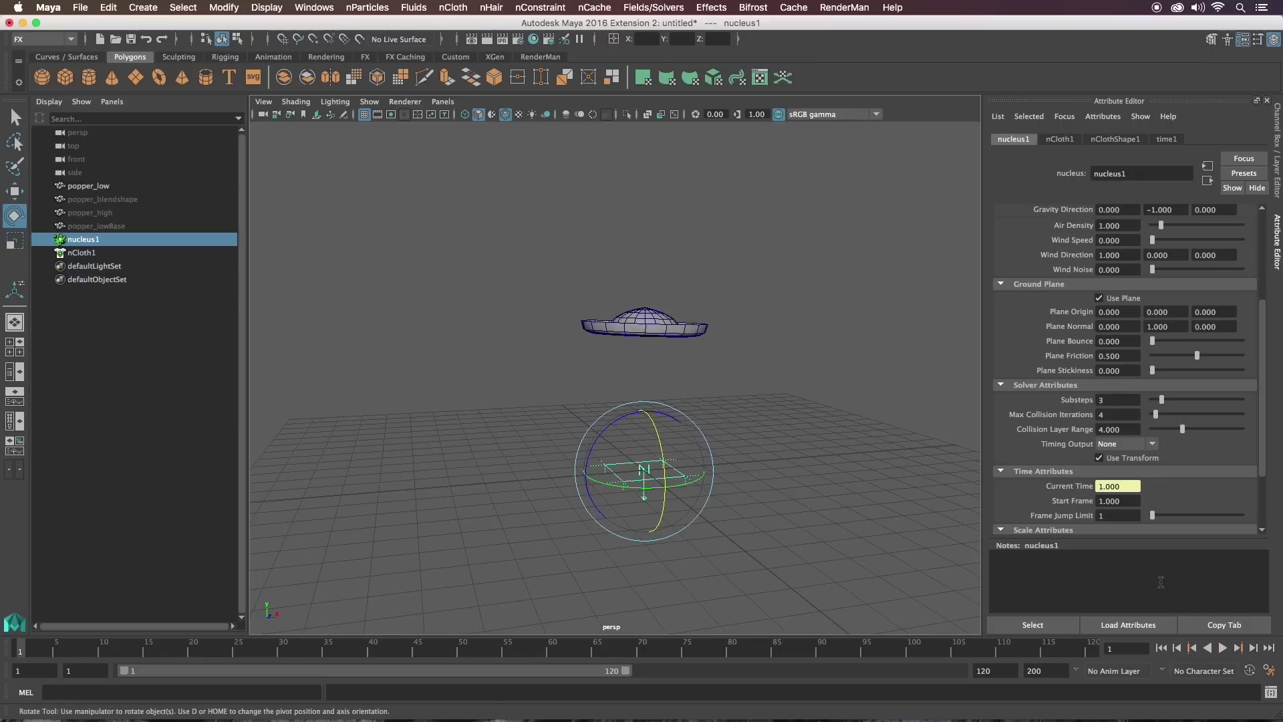
pyautogui.click(1223, 652)
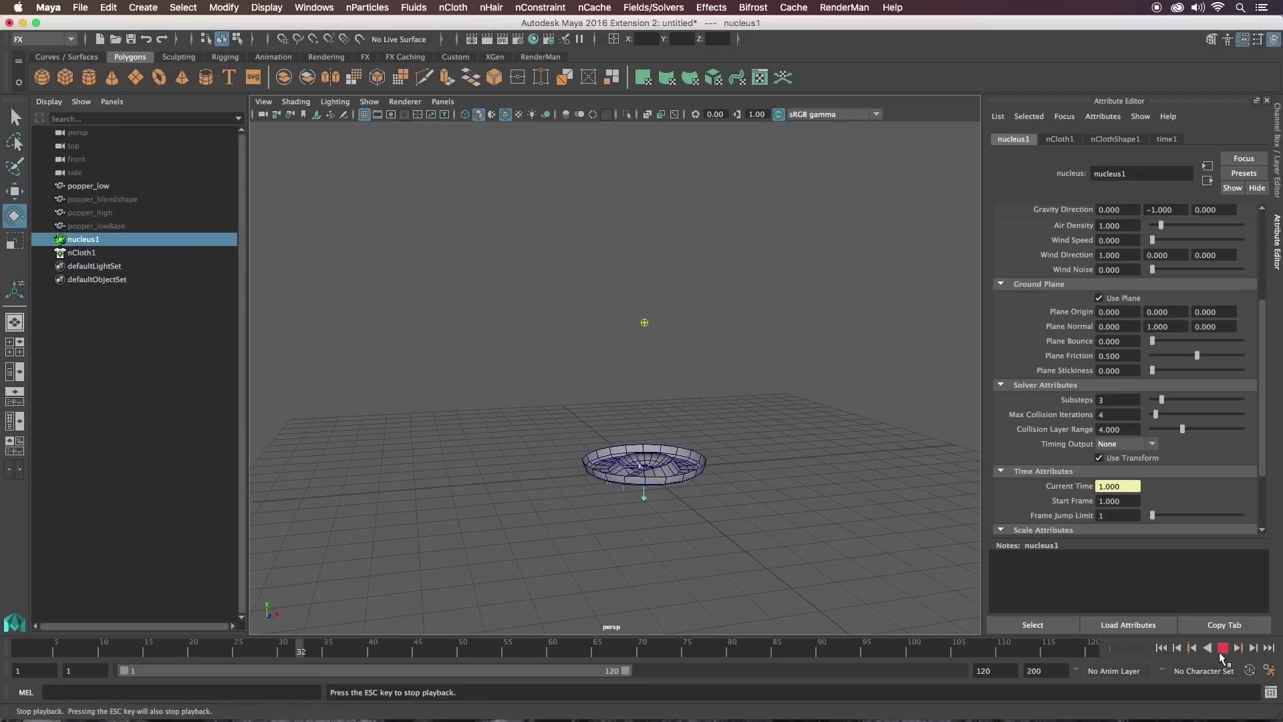
pyautogui.click(1221, 649)
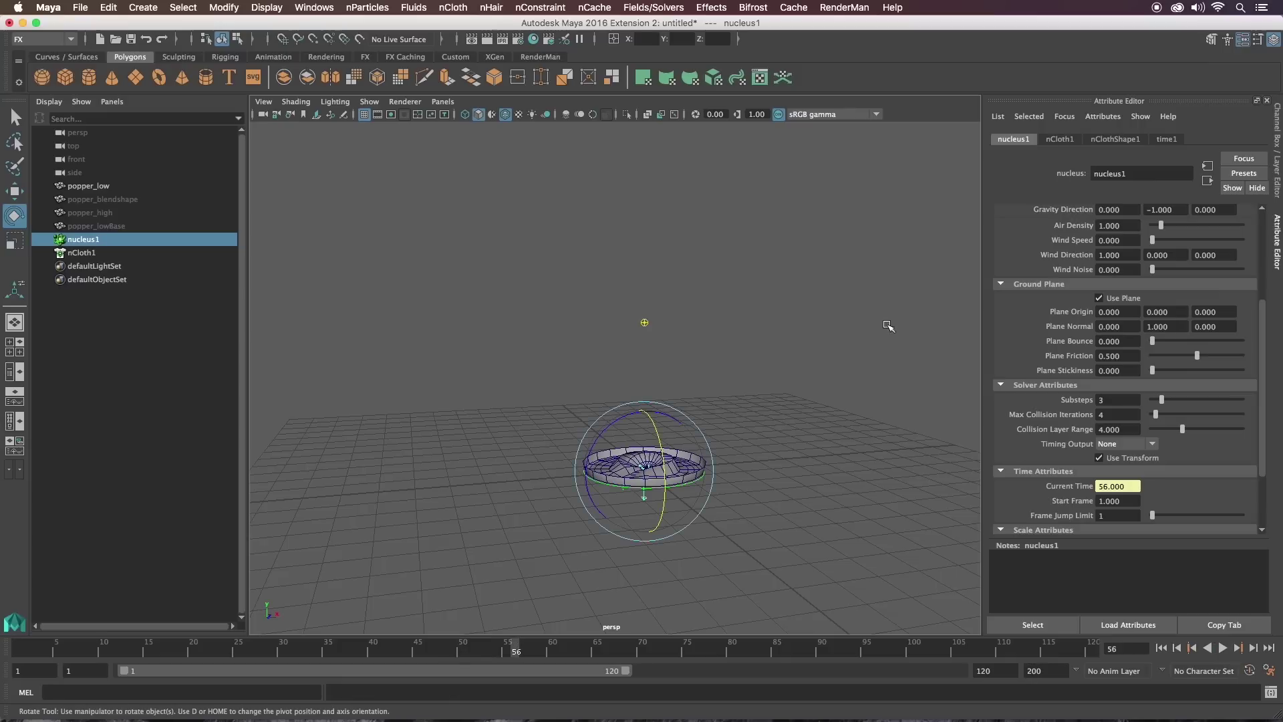
# Set nucleus1's Space Scale to 0.1 and replay the simulation from the first frame
pyautogui.moveTo(1261, 322); pyautogui.dragTo(1262, 368)
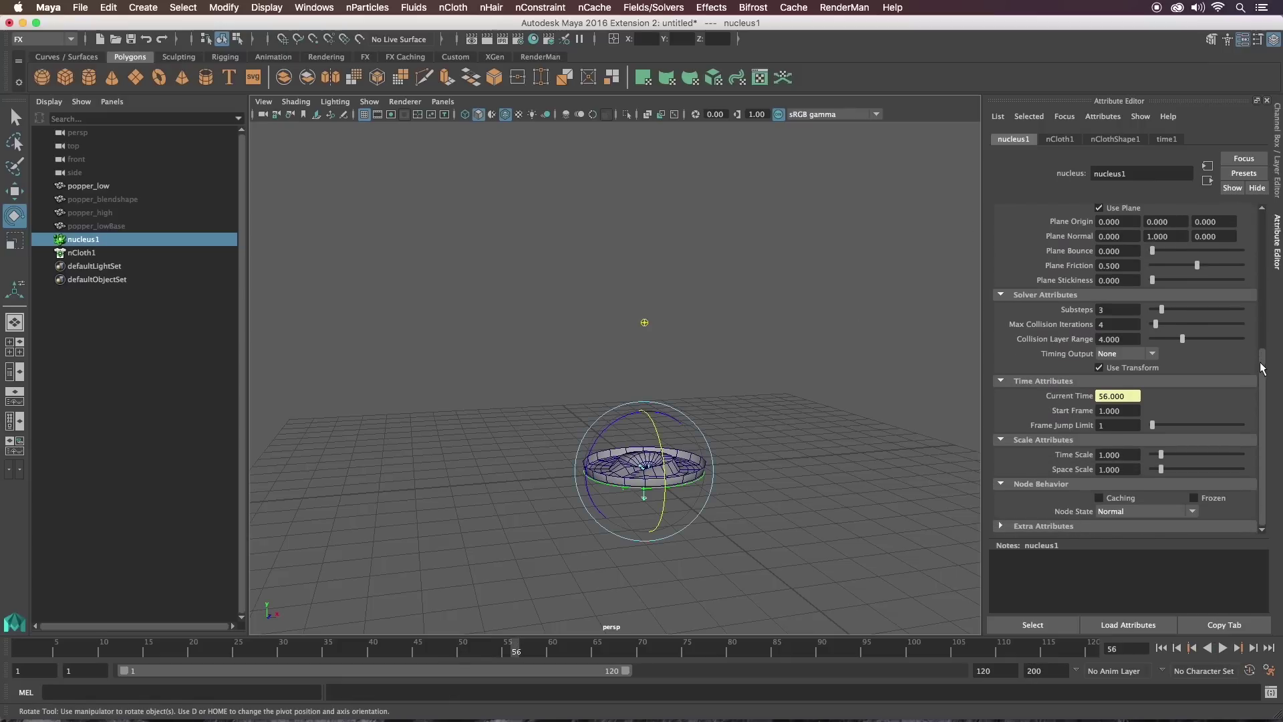
pyautogui.moveTo(1123, 470); pyautogui.dragTo(1082, 462)
pyautogui.click(1122, 456)
pyautogui.write('0.1')
pyautogui.press('Return')
pyautogui.click(1161, 648)
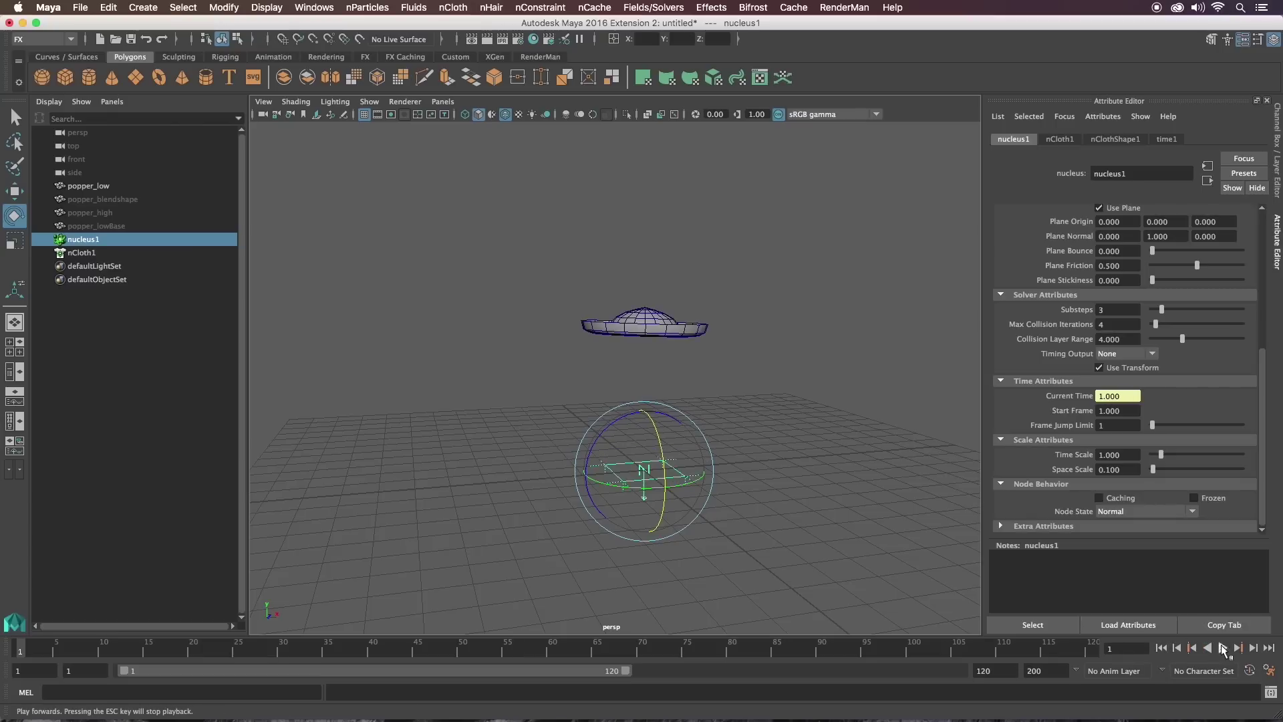
pyautogui.click(1222, 647)
pyautogui.click(1223, 647)
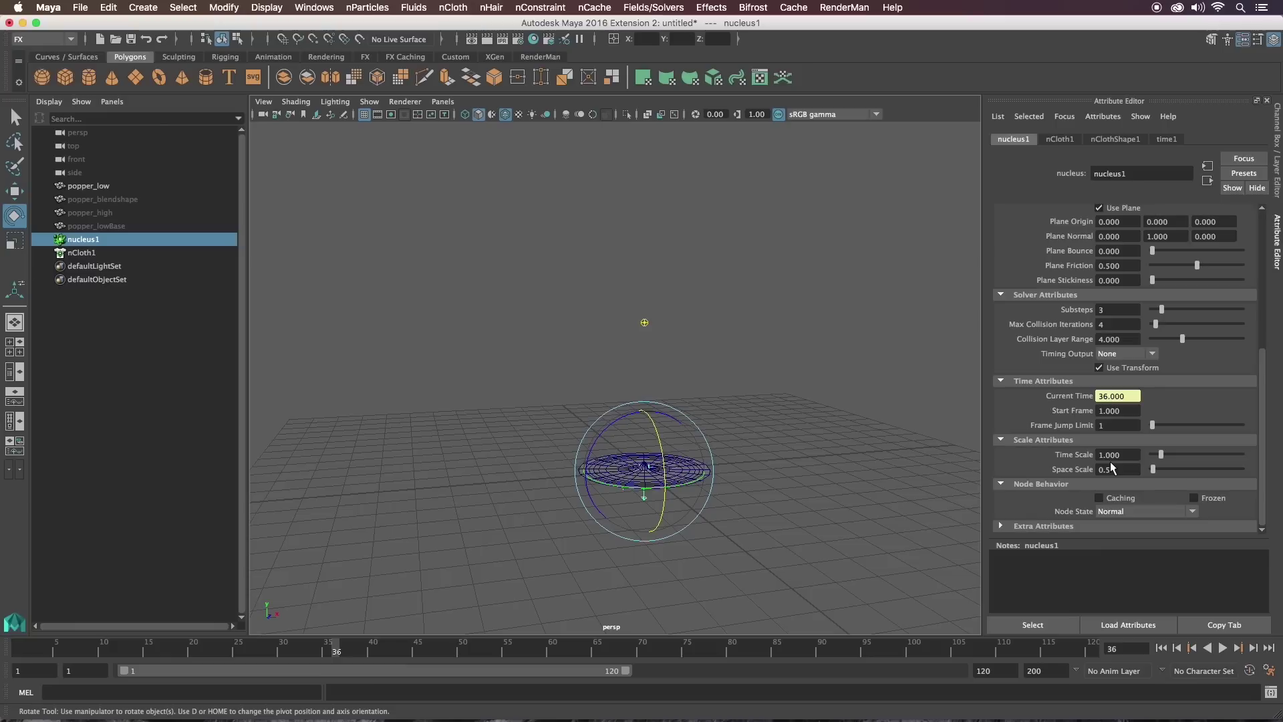
# Reduce nucleus1's Space Scale to 0.05, replay the simulation from frame 1, and inspect the landed popper
pyautogui.press('BackSpace')
pyautogui.write('0')
pyautogui.write('5')
pyautogui.press('Return')
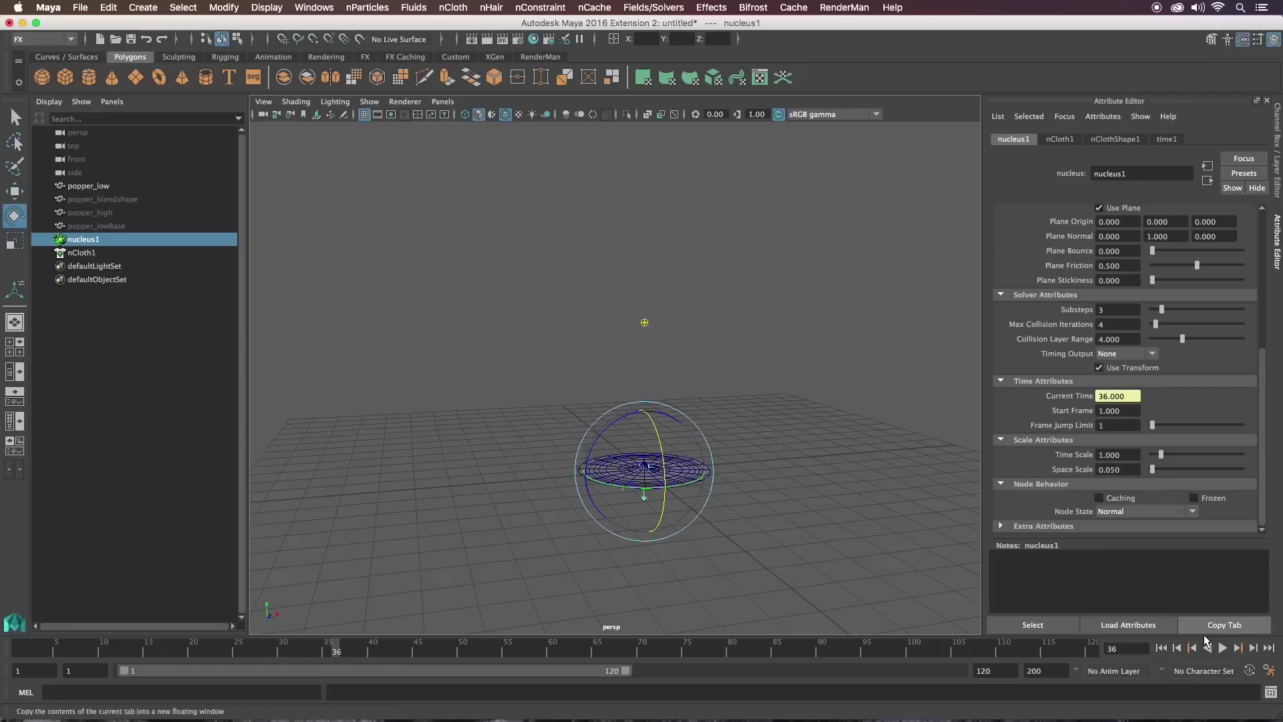
pyautogui.click(1160, 648)
pyautogui.click(1222, 650)
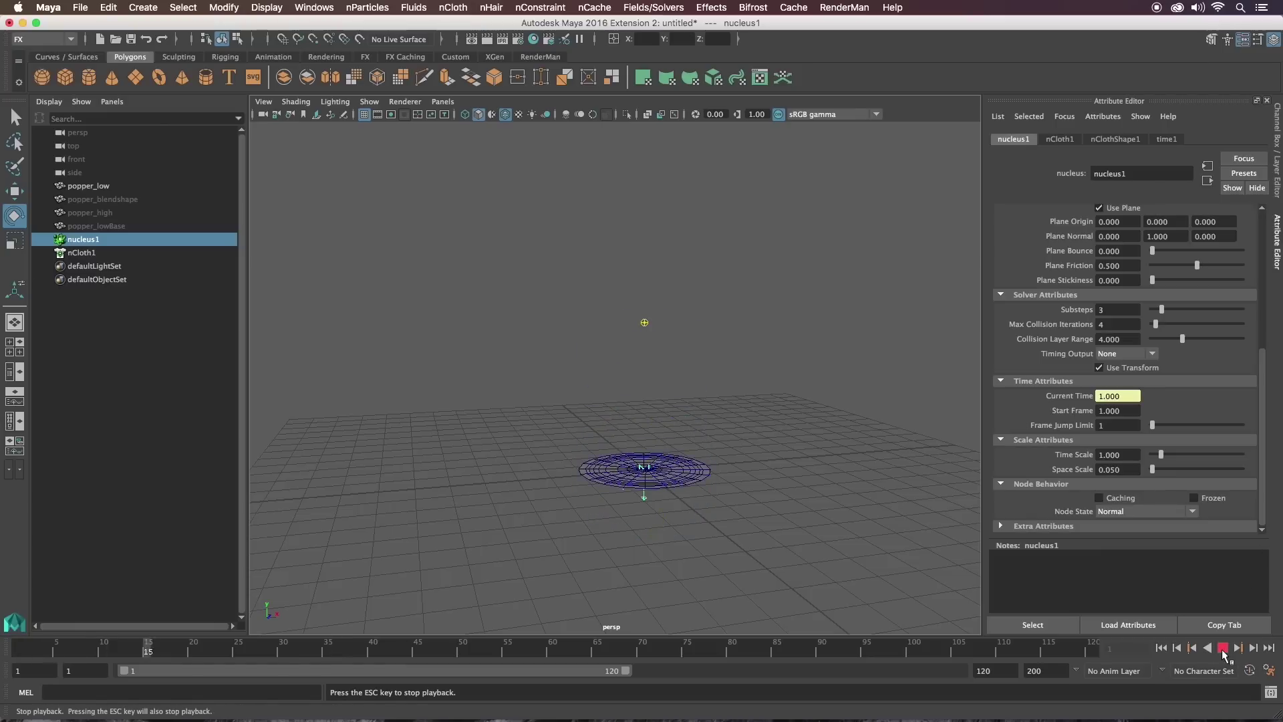
pyautogui.click(1221, 649)
pyautogui.keyDown('alt'); pyautogui.moveTo(670, 286); pyautogui.dragTo(801, 199); pyautogui.keyUp('alt')
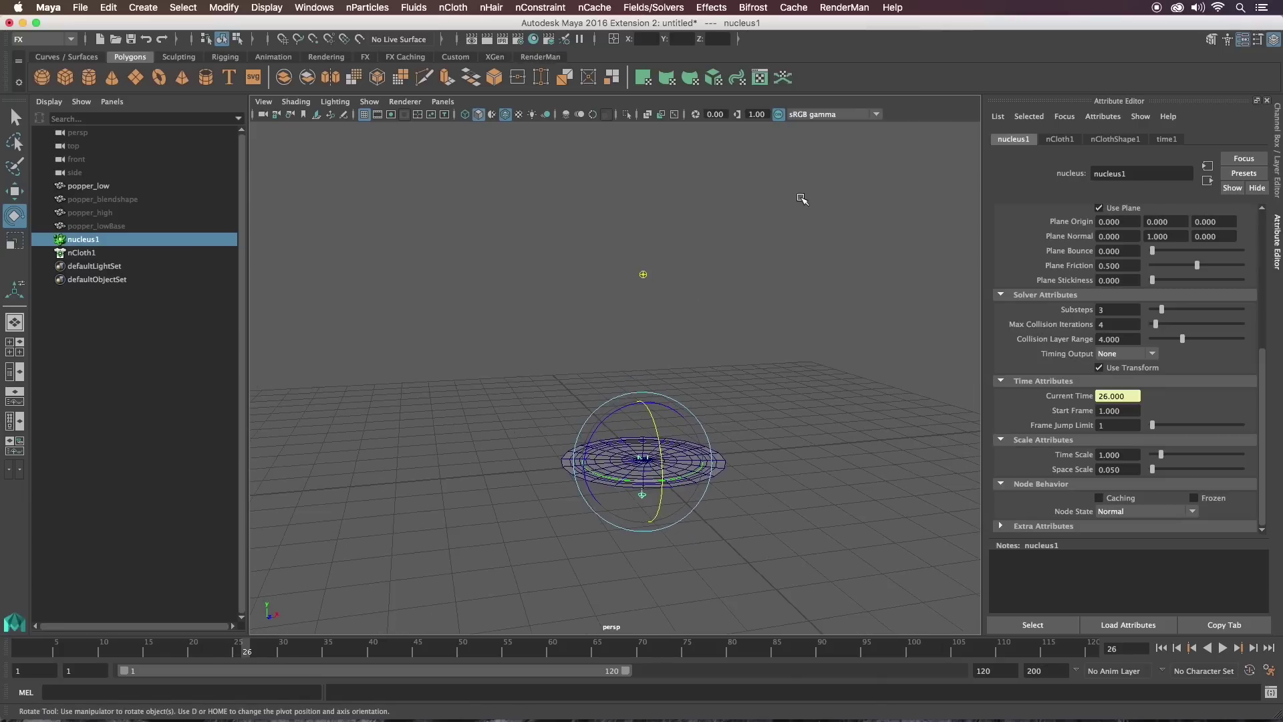
# Return to frame 1 and set the Compression Resistance in nCloth1's Dynamic Properties to 20
pyautogui.click(98, 253)
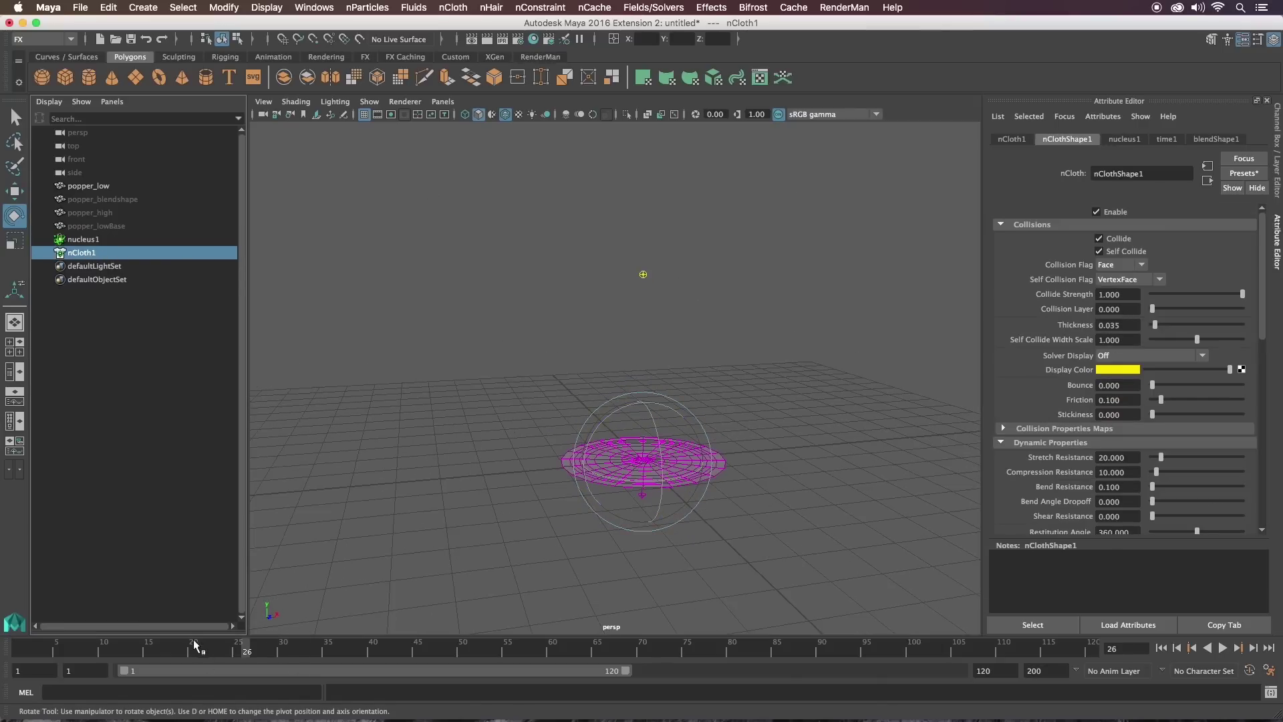
pyautogui.hotkey('alt', 'shift', 'v')
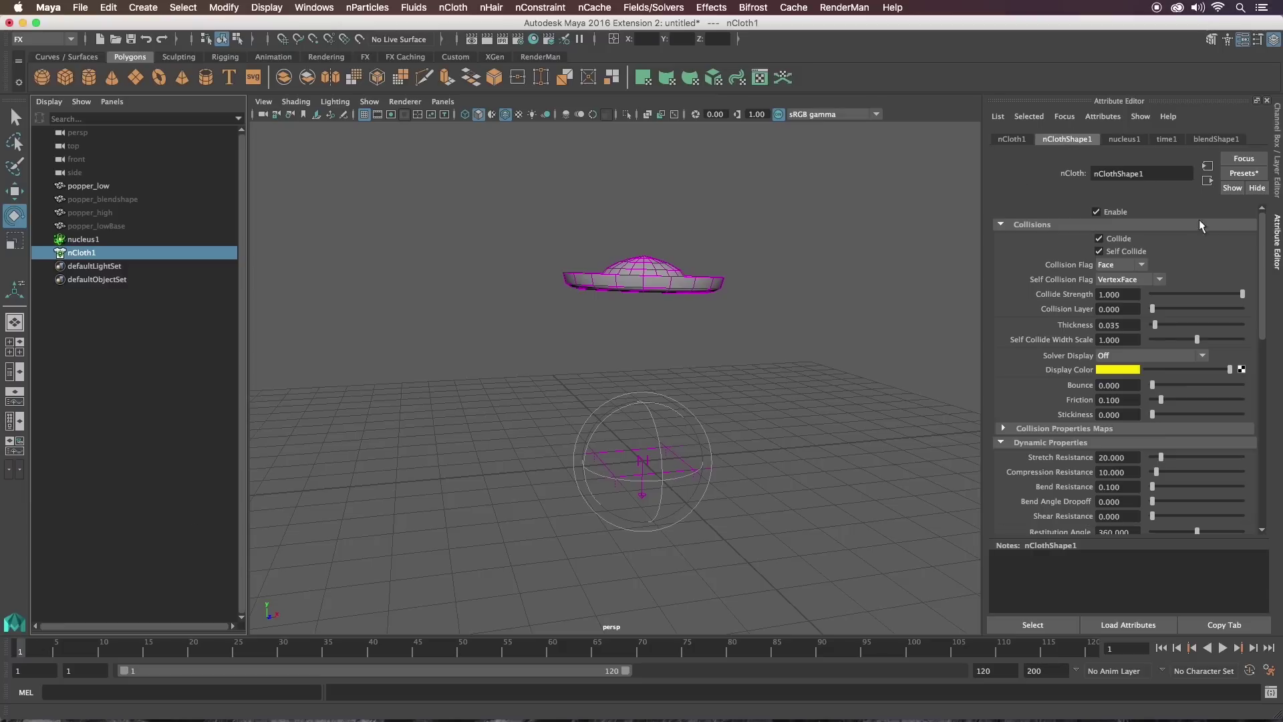
pyautogui.moveTo(1268, 233); pyautogui.dragTo(1269, 251)
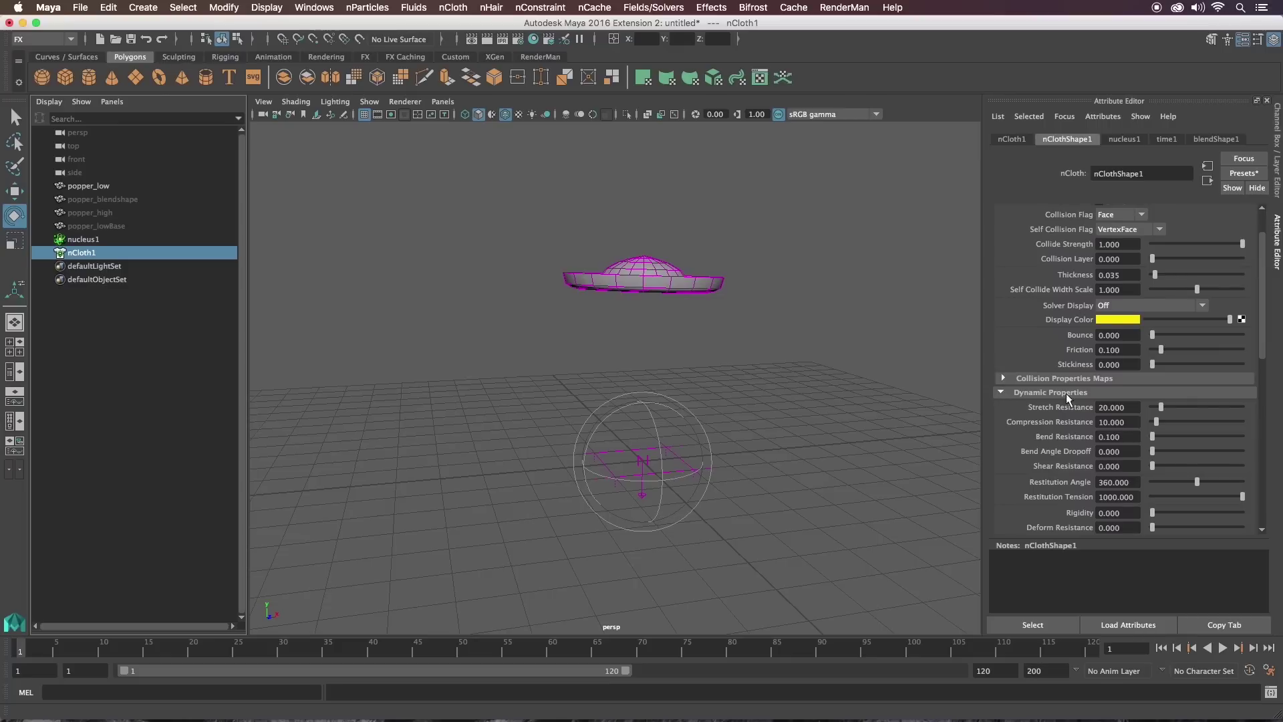
pyautogui.moveTo(1262, 360); pyautogui.dragTo(1270, 409)
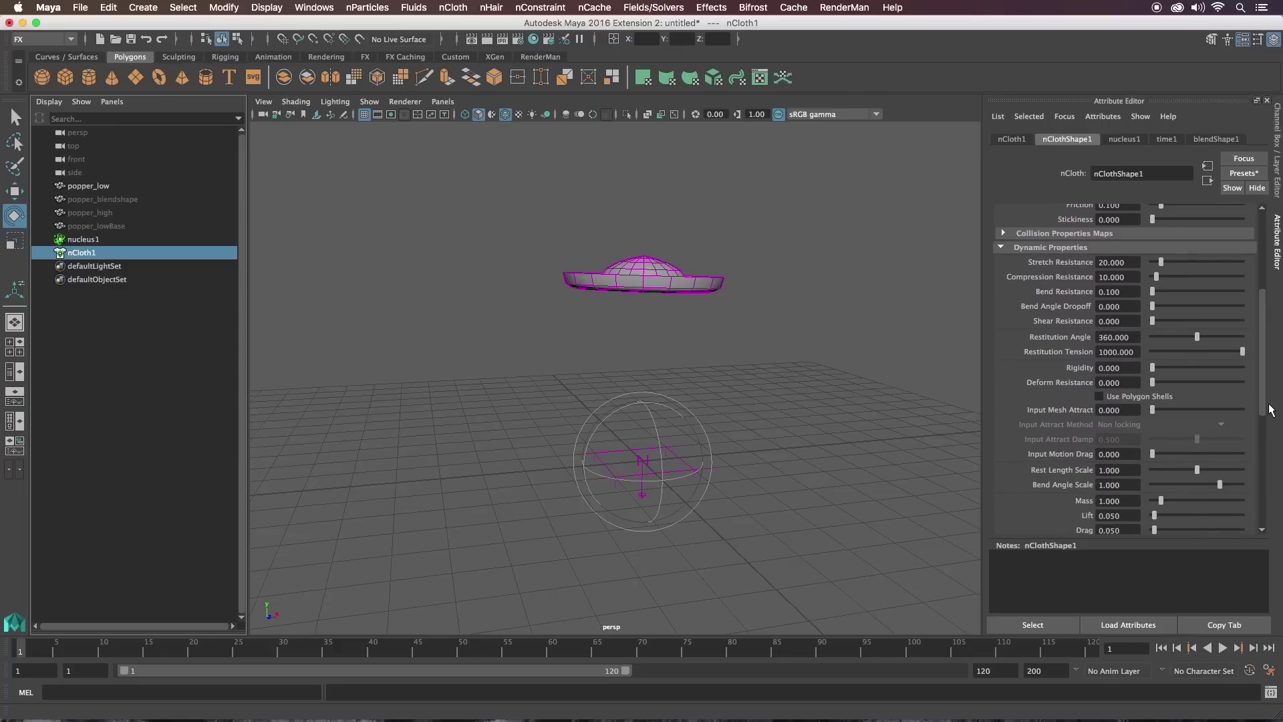
pyautogui.click(1132, 277)
pyautogui.write('20')
pyautogui.press('Return')
# Set nClothShape1's Rigidity to 10 and play the simulation to test the landing
pyautogui.moveTo(1264, 301); pyautogui.dragTo(1261, 308)
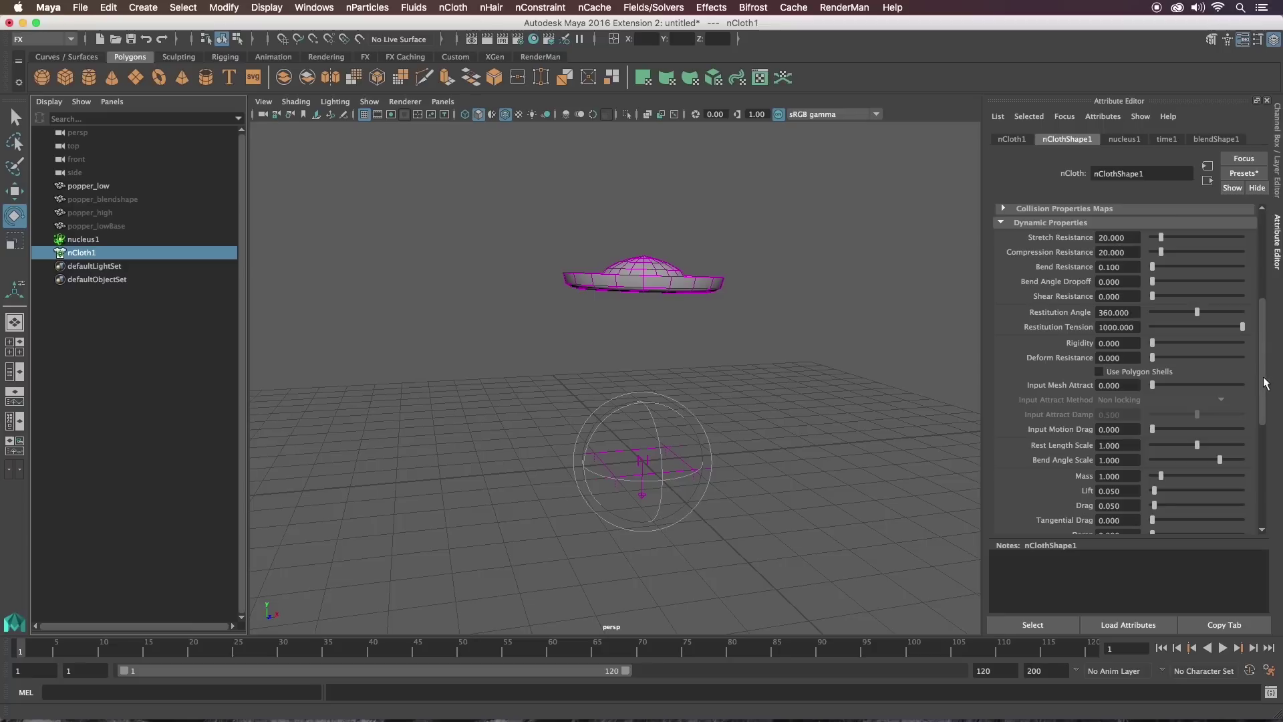
pyautogui.scroll(-3, 1265, 382)
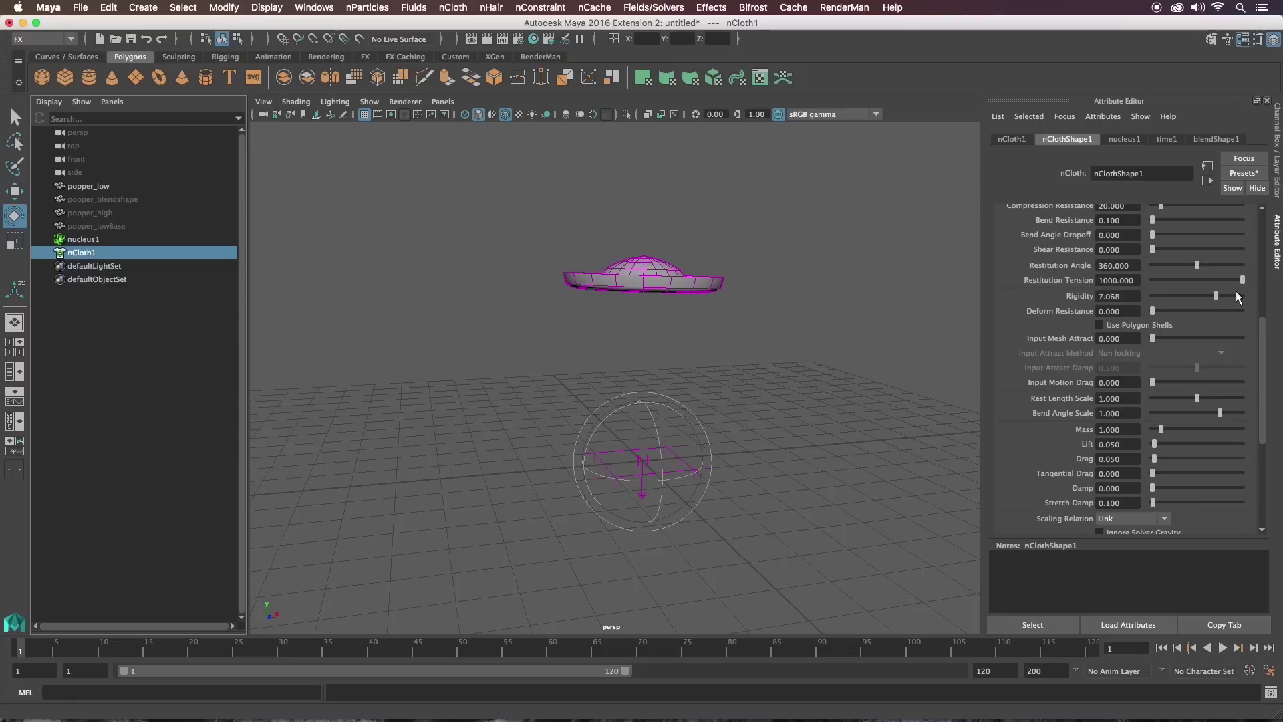
pyautogui.click(1223, 648)
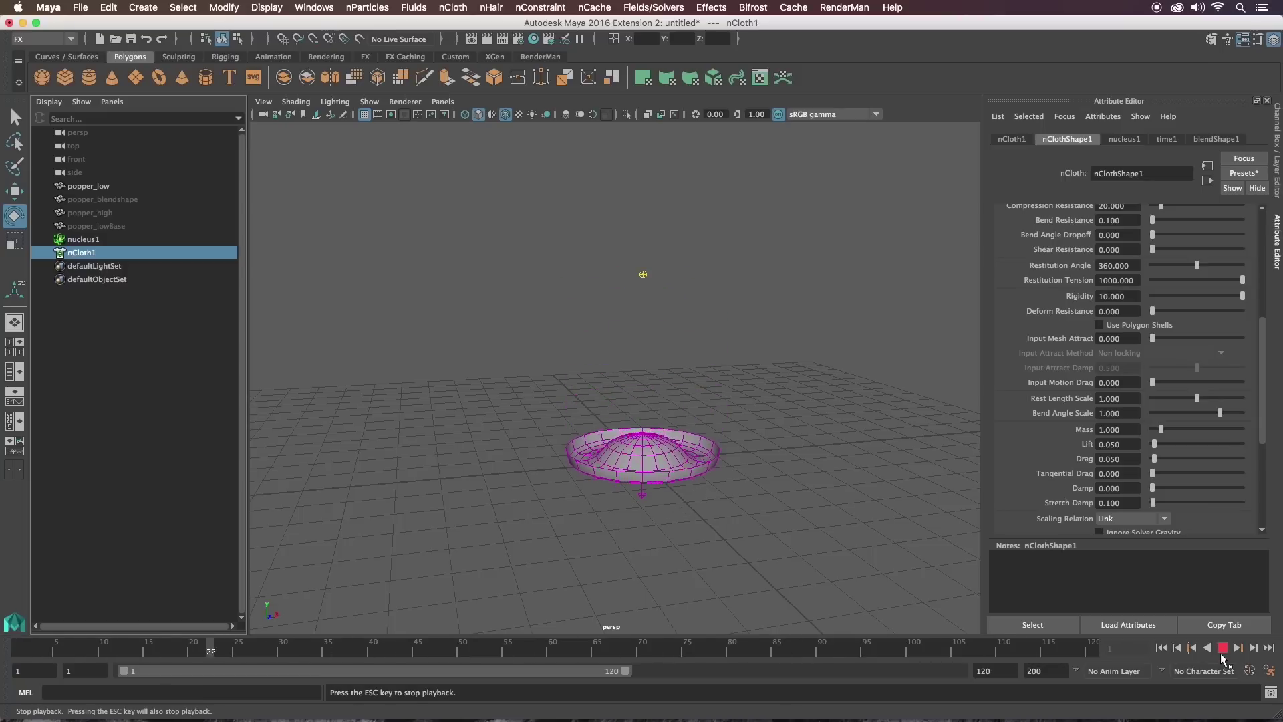
pyautogui.click(1220, 652)
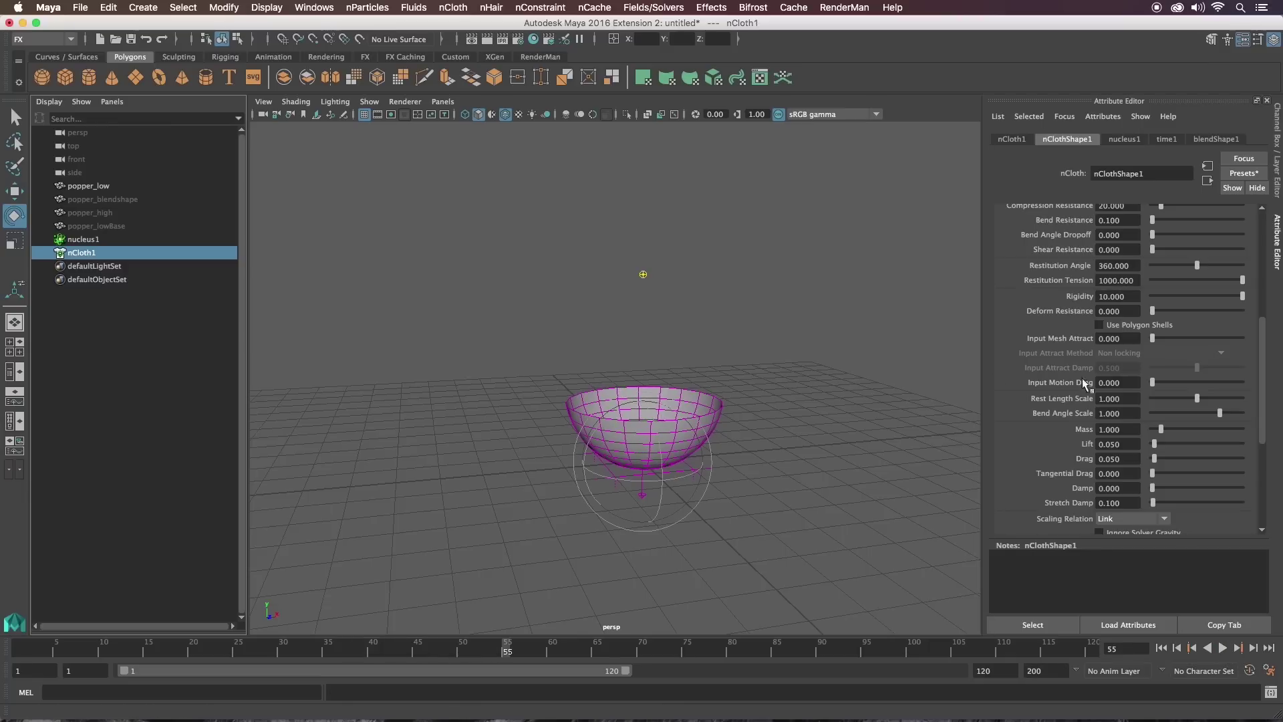
# Set nClothShape1's Lift to 0.001 and replay the simulation from frame 1
pyautogui.moveTo(1262, 378); pyautogui.dragTo(1254, 396)
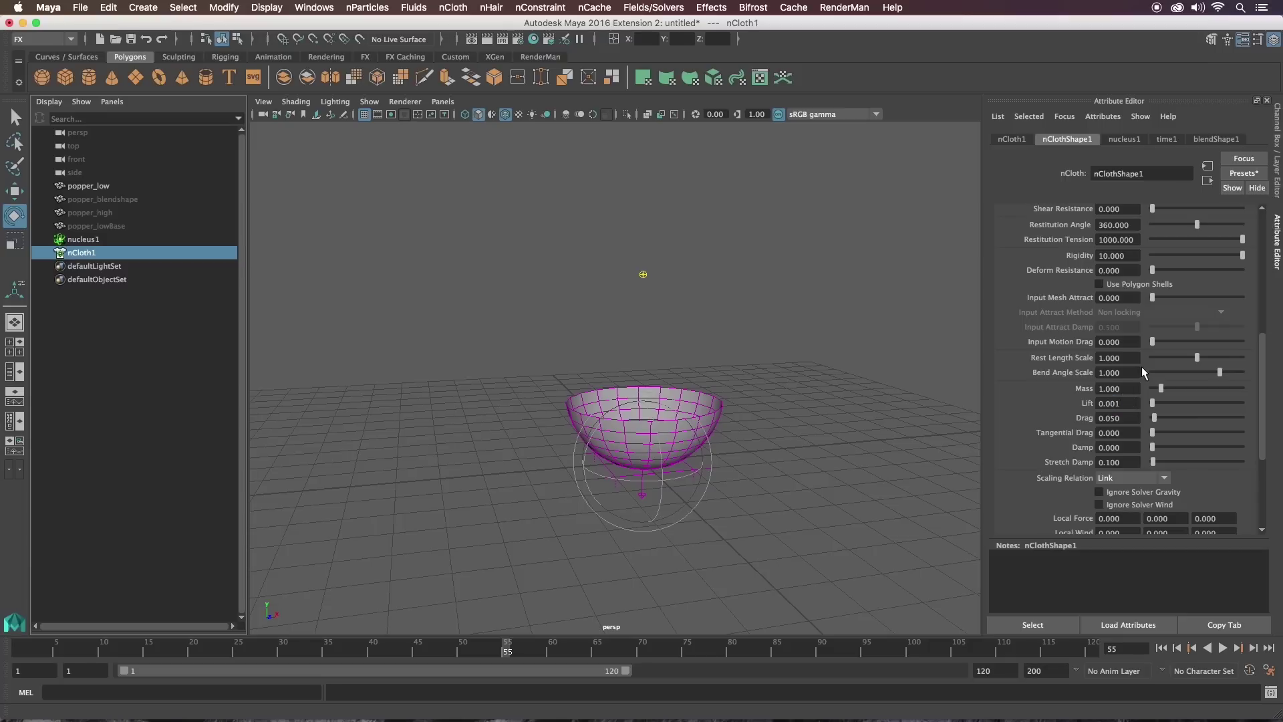
pyautogui.click(1164, 649)
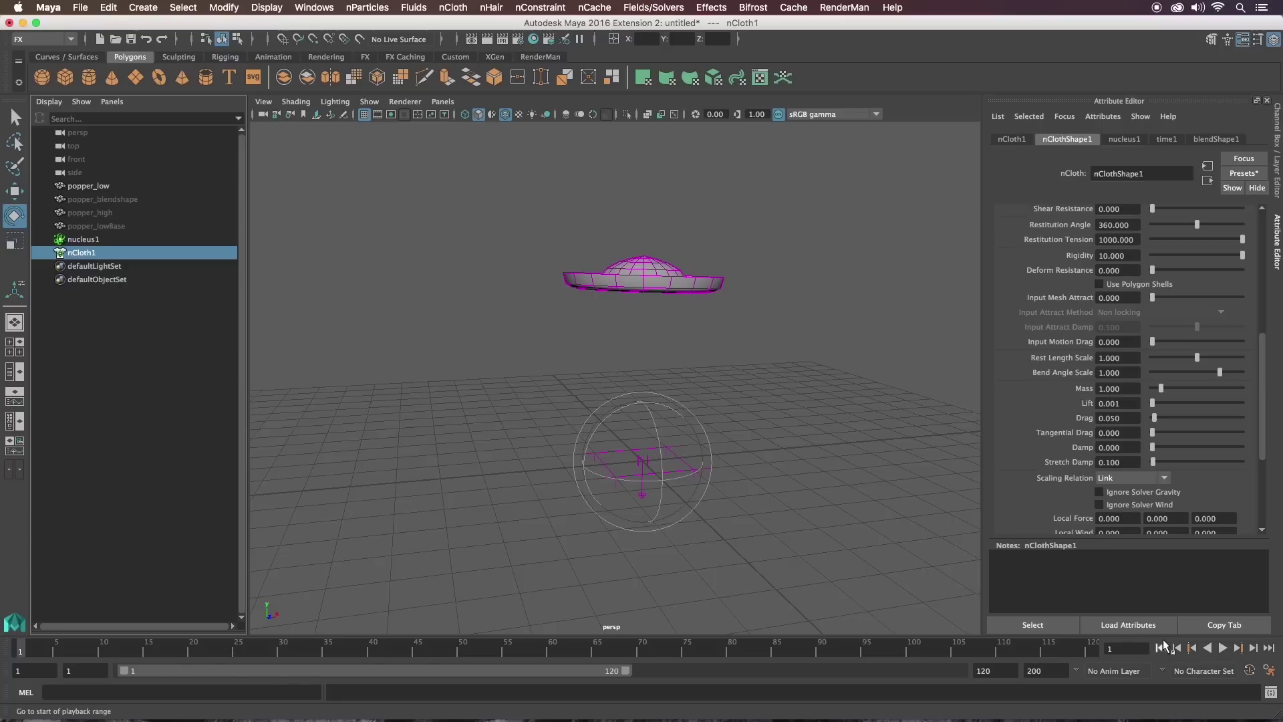
pyautogui.click(1221, 648)
pyautogui.doubleClick(1123, 416)
pyautogui.click(1134, 433)
pyautogui.click(1223, 648)
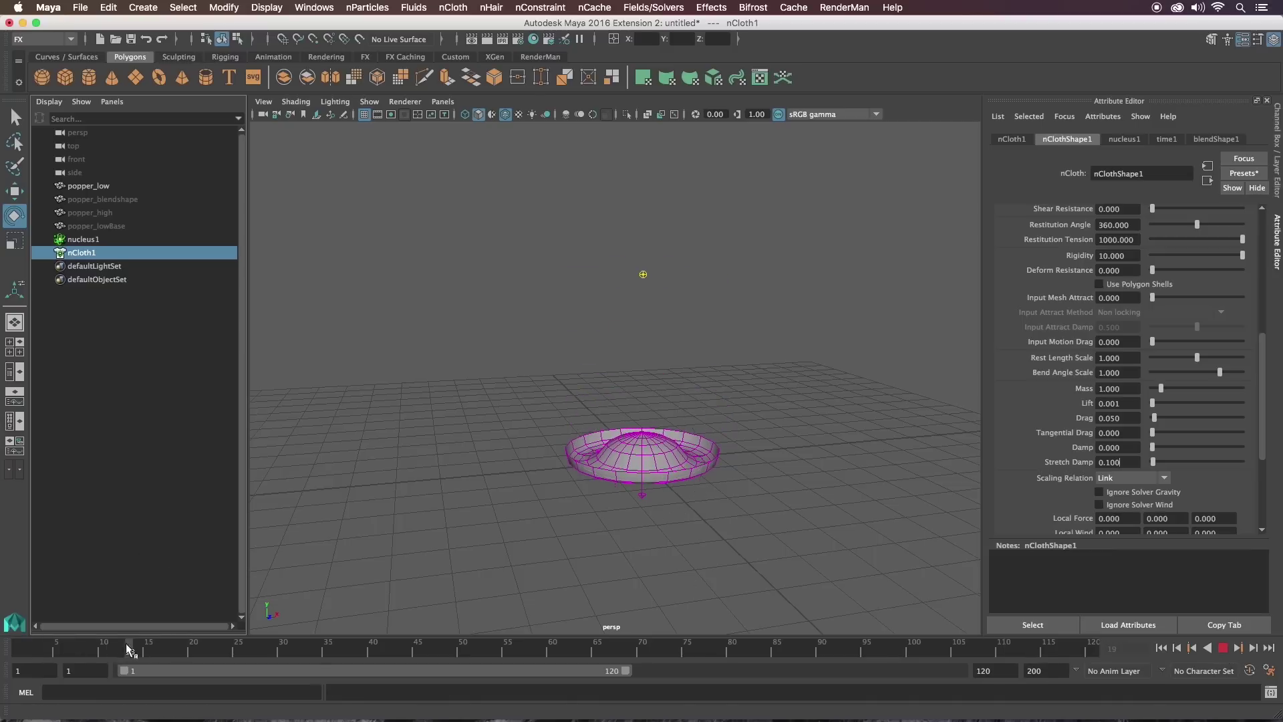
# Play the popper's fall again from frame 1, check the frames around the landing, and return to the start
pyautogui.moveTo(126, 646); pyautogui.dragTo(19, 645)
pyautogui.click(1017, 136)
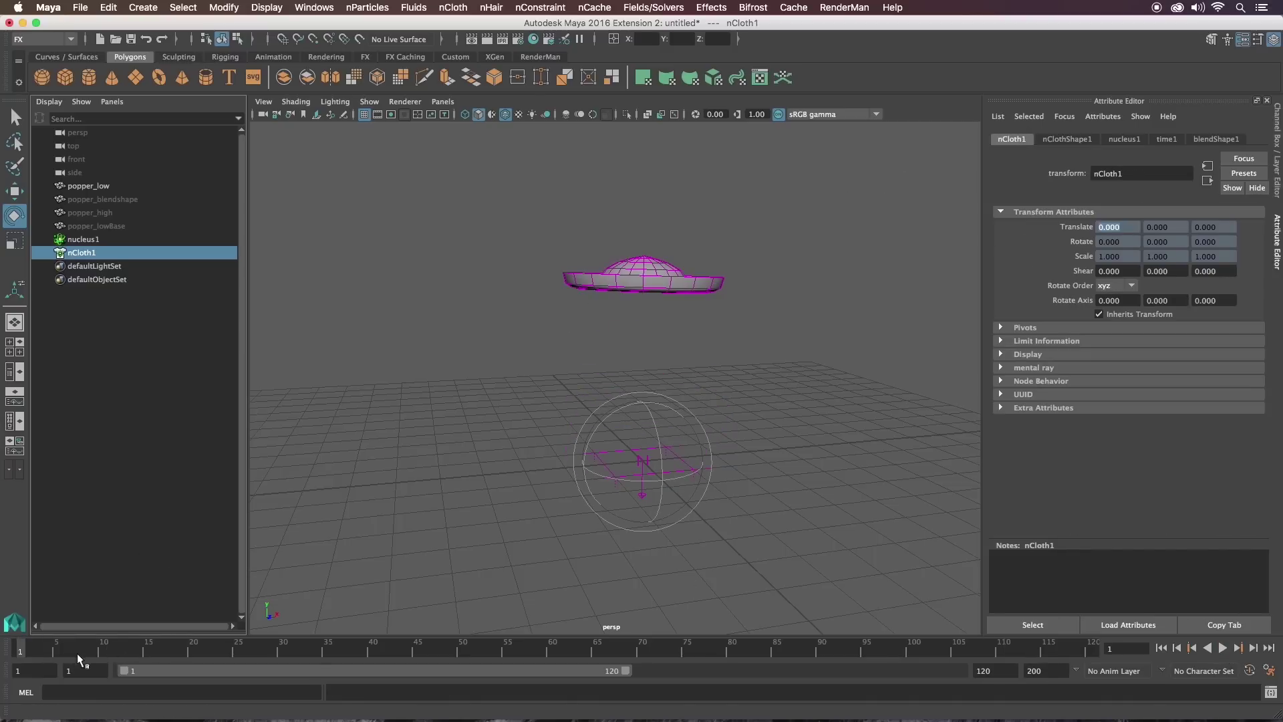
pyautogui.hotkey('alt', 'v')
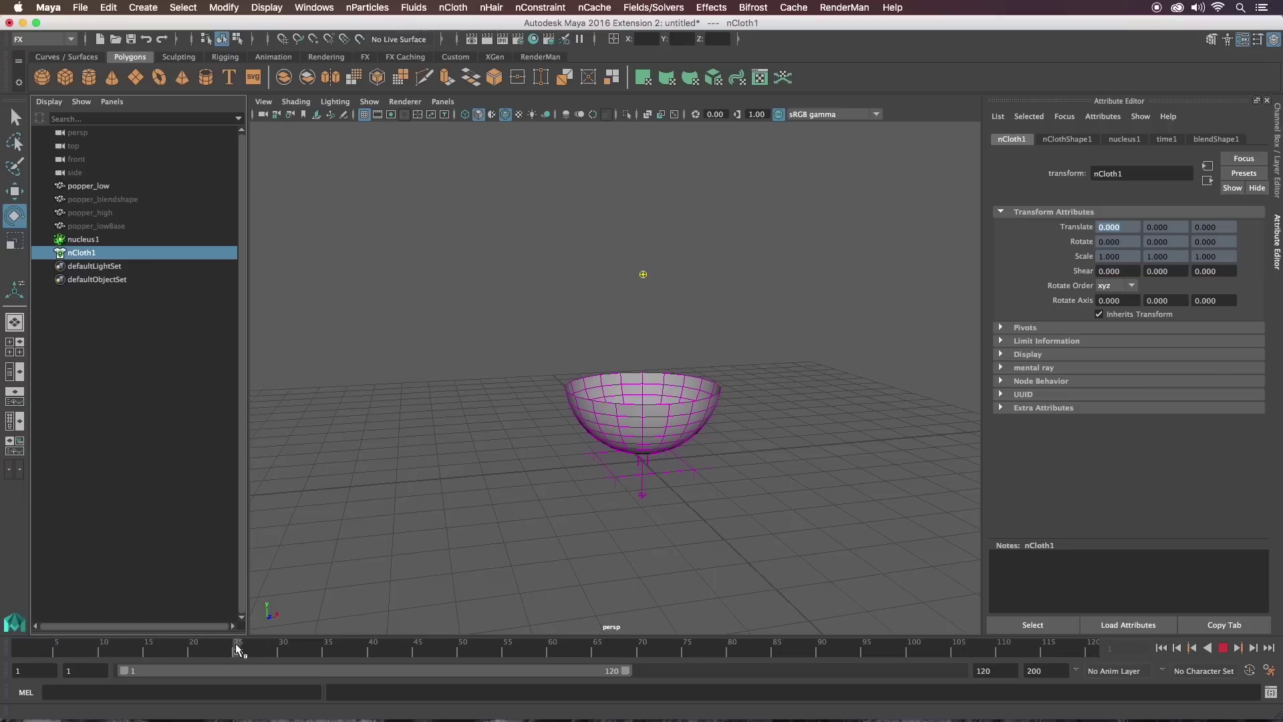
pyautogui.moveTo(235, 644); pyautogui.dragTo(229, 649)
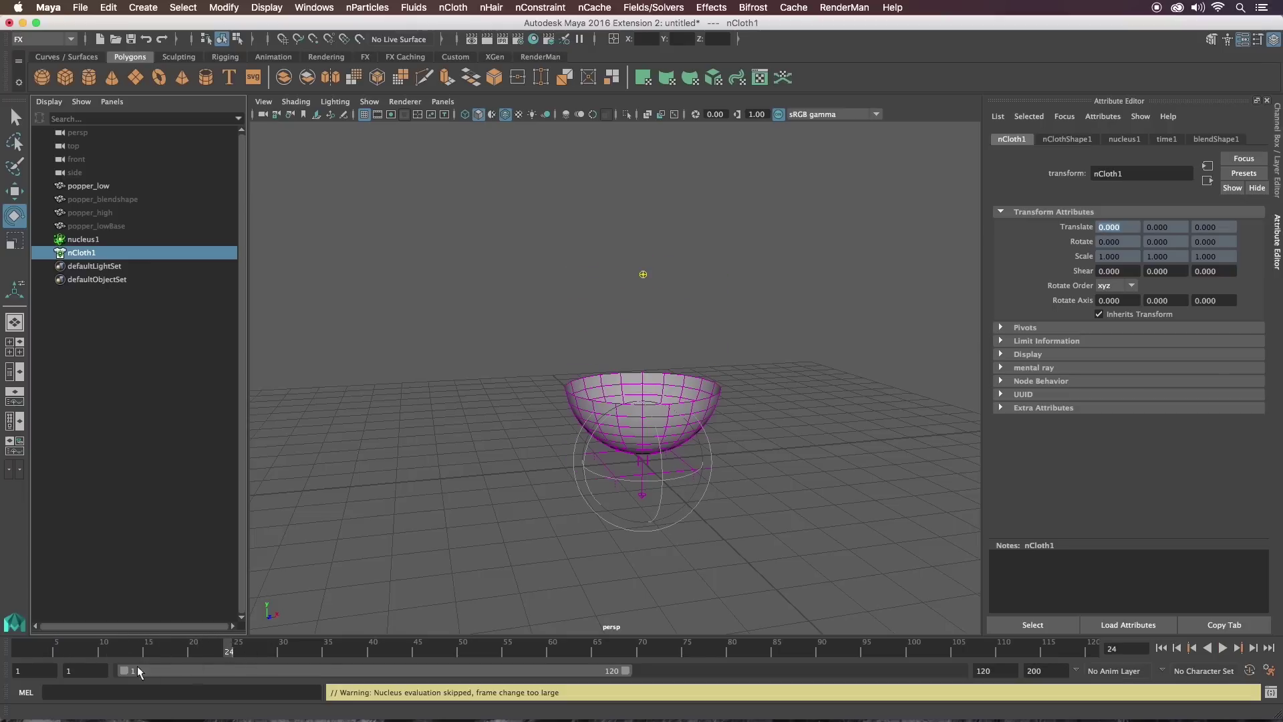
pyautogui.moveTo(146, 646); pyautogui.dragTo(0, 637)
# Set nucleus1's Substeps to 30 and Max Collision Iterations to 30 in the Solver Attributes, with the timeline at frame 1
pyautogui.click(97, 242)
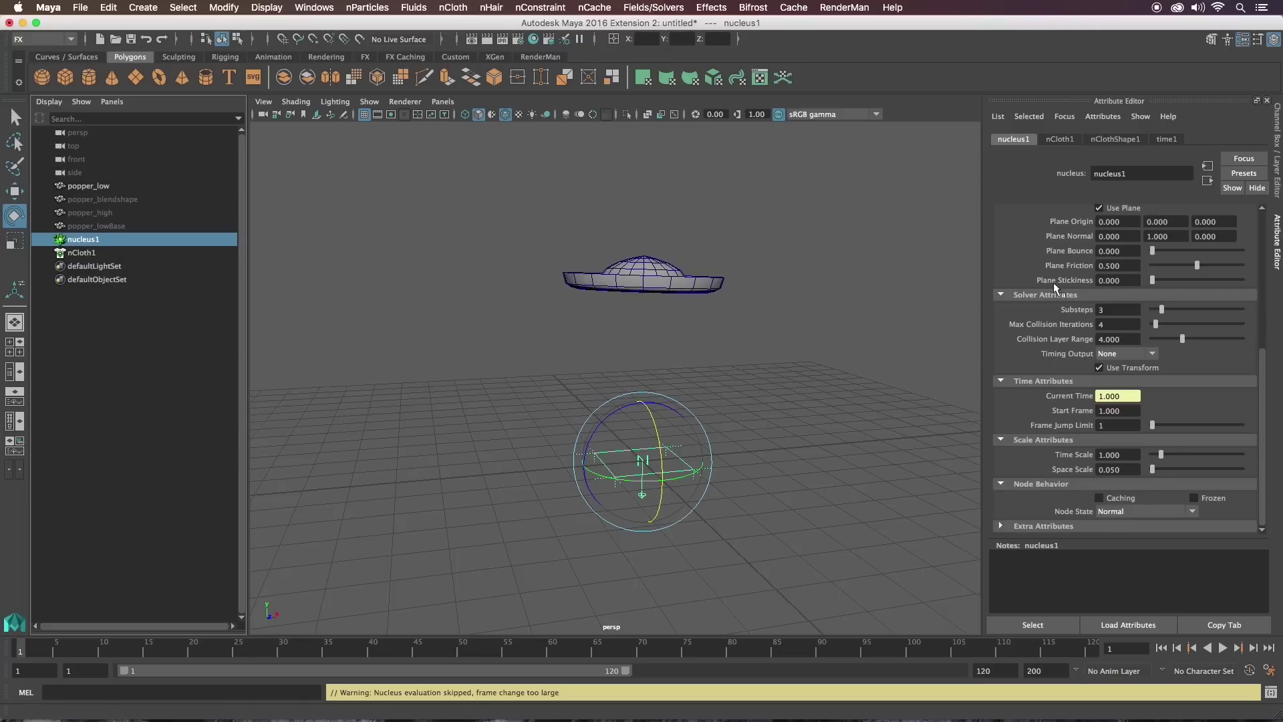
pyautogui.click(1222, 648)
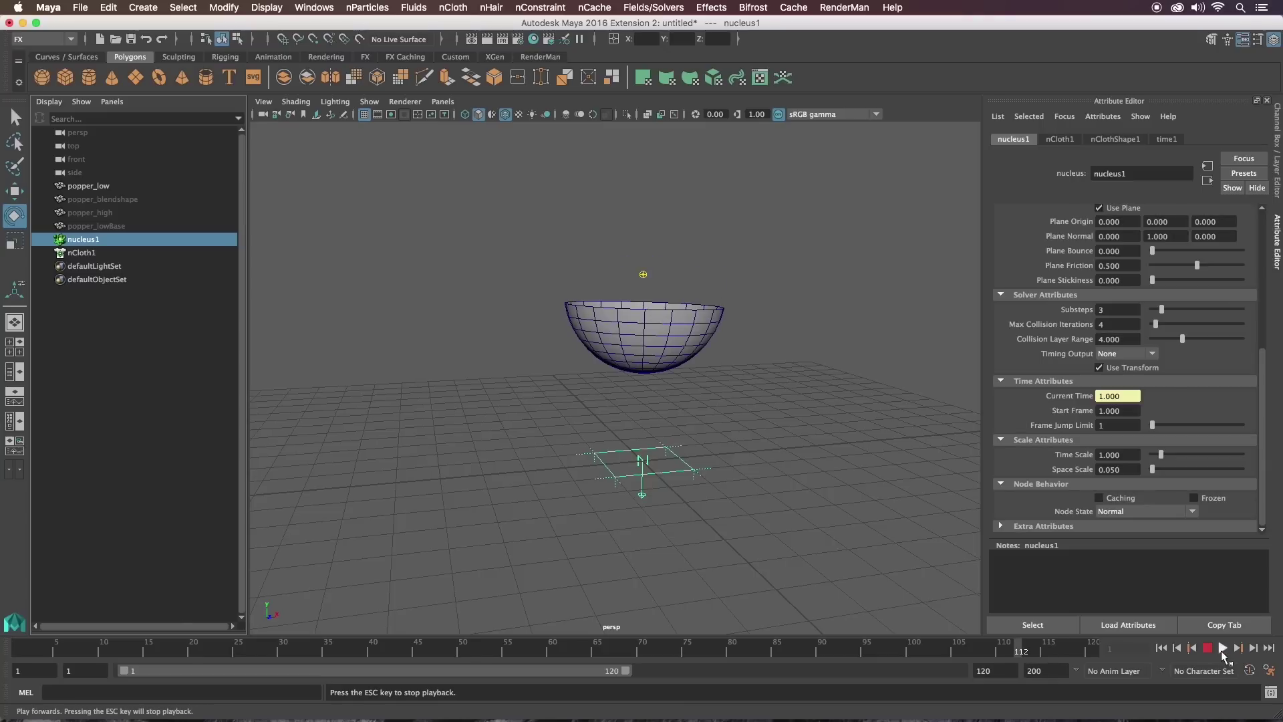
pyautogui.press('Escape')
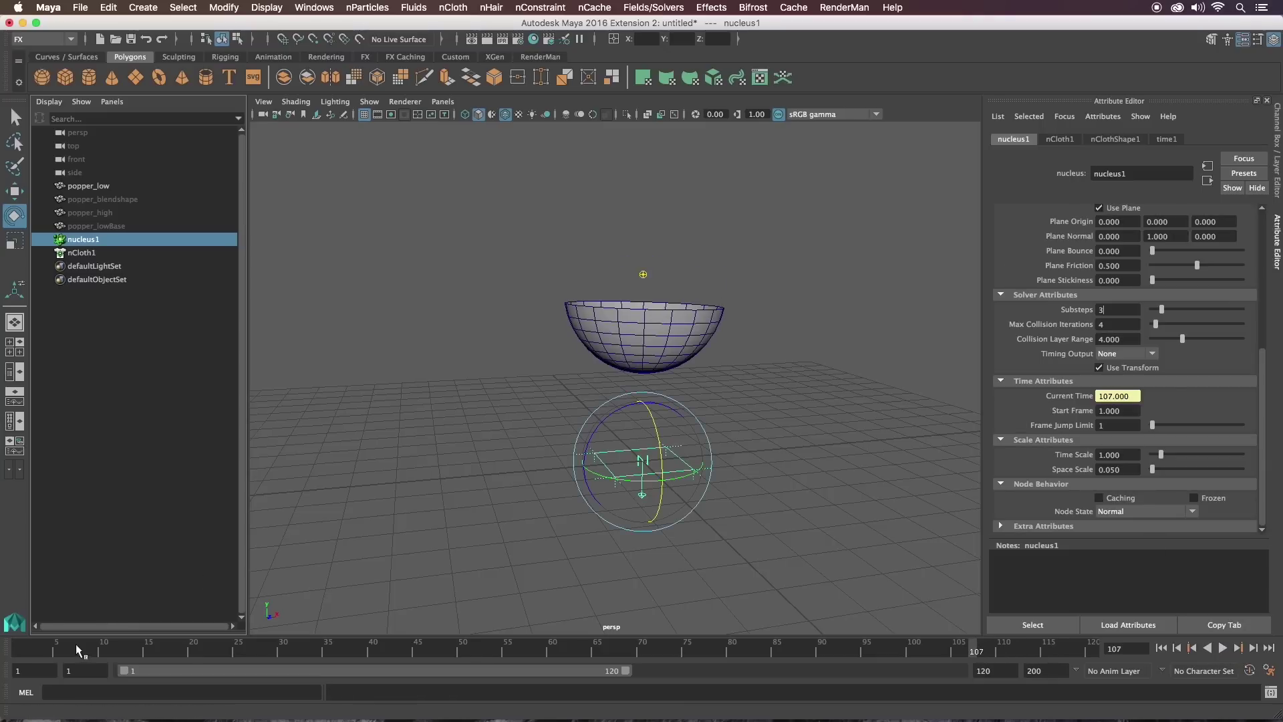
pyautogui.click(20, 648)
pyautogui.click(1125, 309)
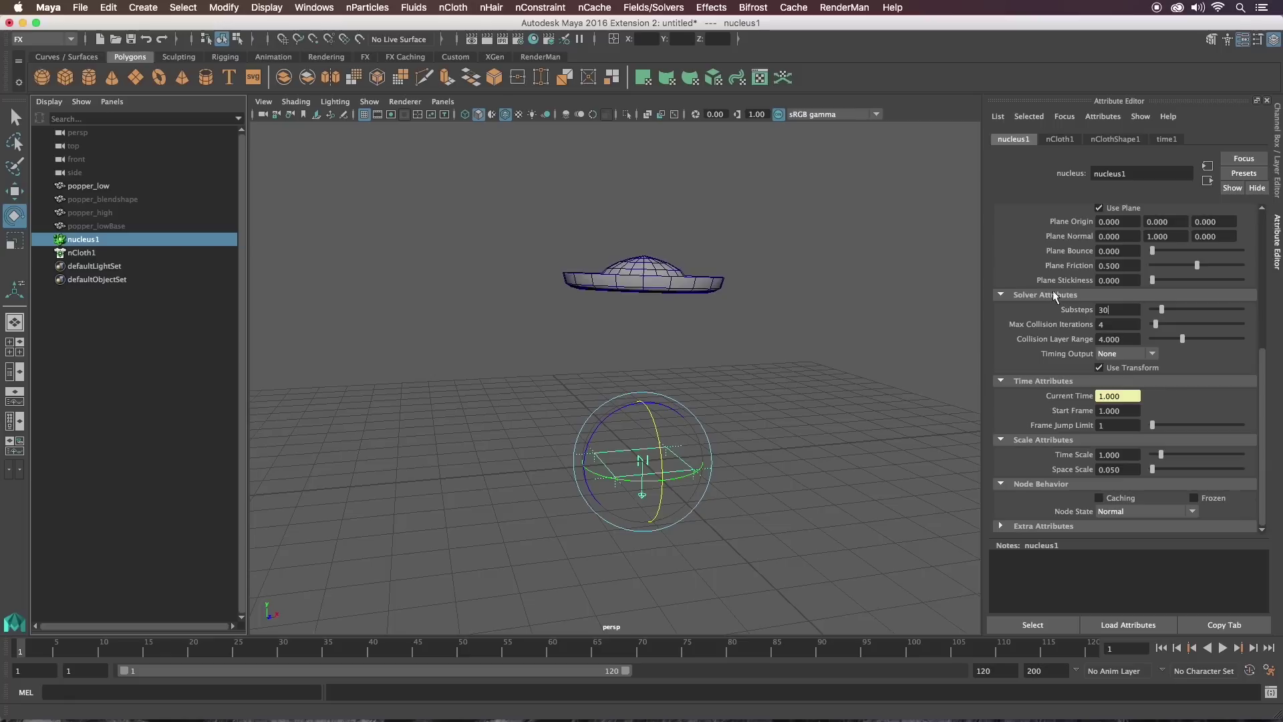
pyautogui.press('Tab')
pyautogui.write('30')
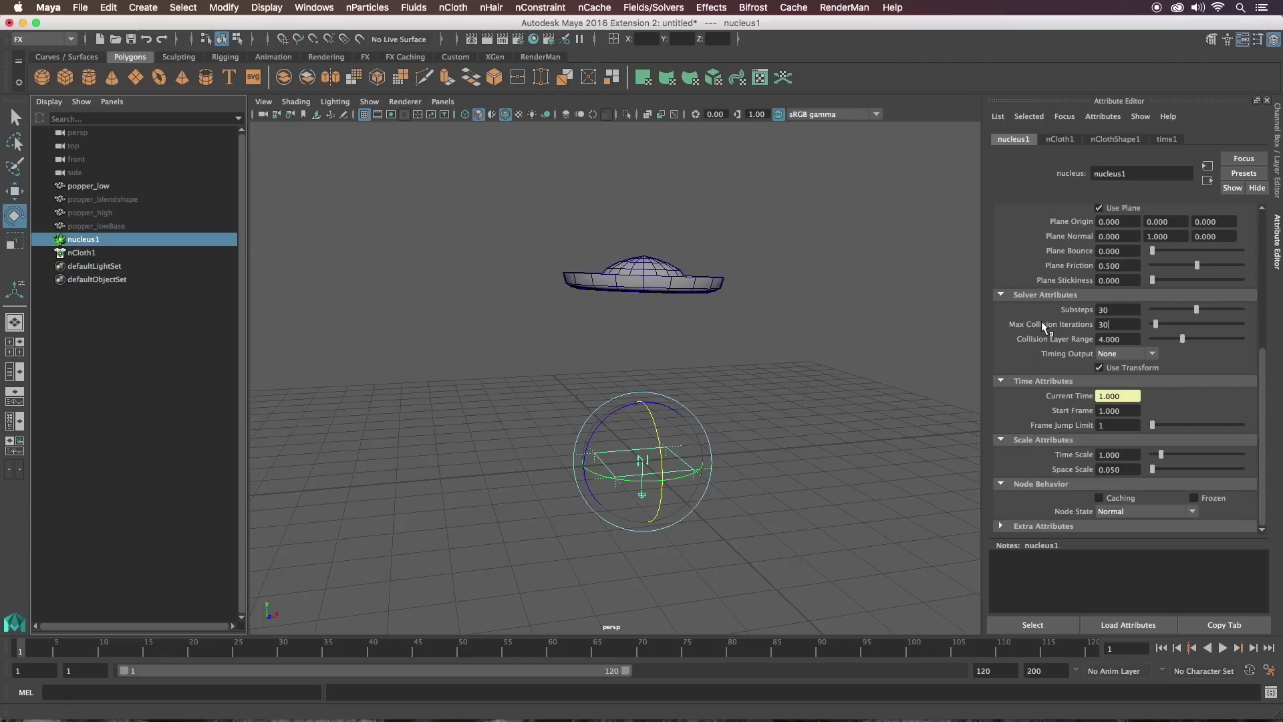
pyautogui.press('Return')
# Play the simulation with the new solver settings, then replay it from frame 1 with a wider view of the popper
pyautogui.click(1222, 648)
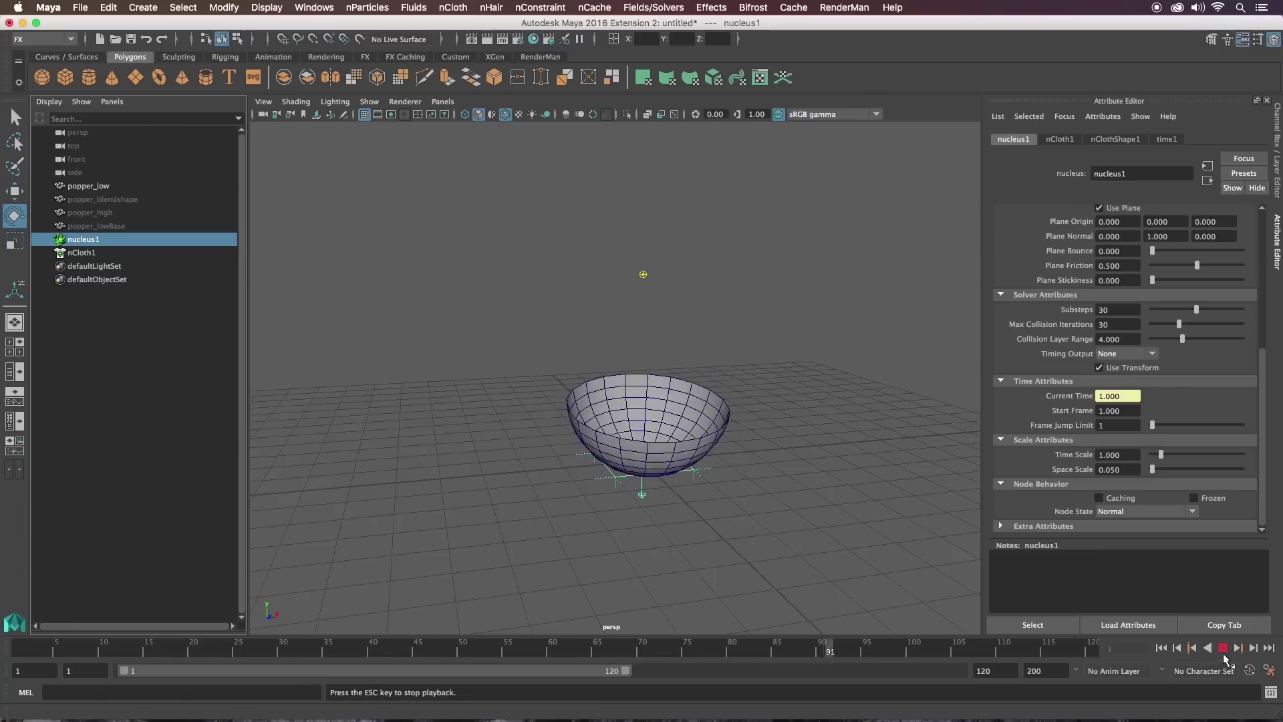
pyautogui.click(1222, 648)
pyautogui.keyDown('alt'); pyautogui.moveTo(746, 321); pyautogui.dragTo(659, 299, button='right'); pyautogui.keyUp('alt')
pyautogui.keyDown('alt'); pyautogui.moveTo(658, 299); pyautogui.dragTo(755, 321); pyautogui.keyUp('alt')
pyautogui.click(1161, 648)
pyautogui.click(1222, 648)
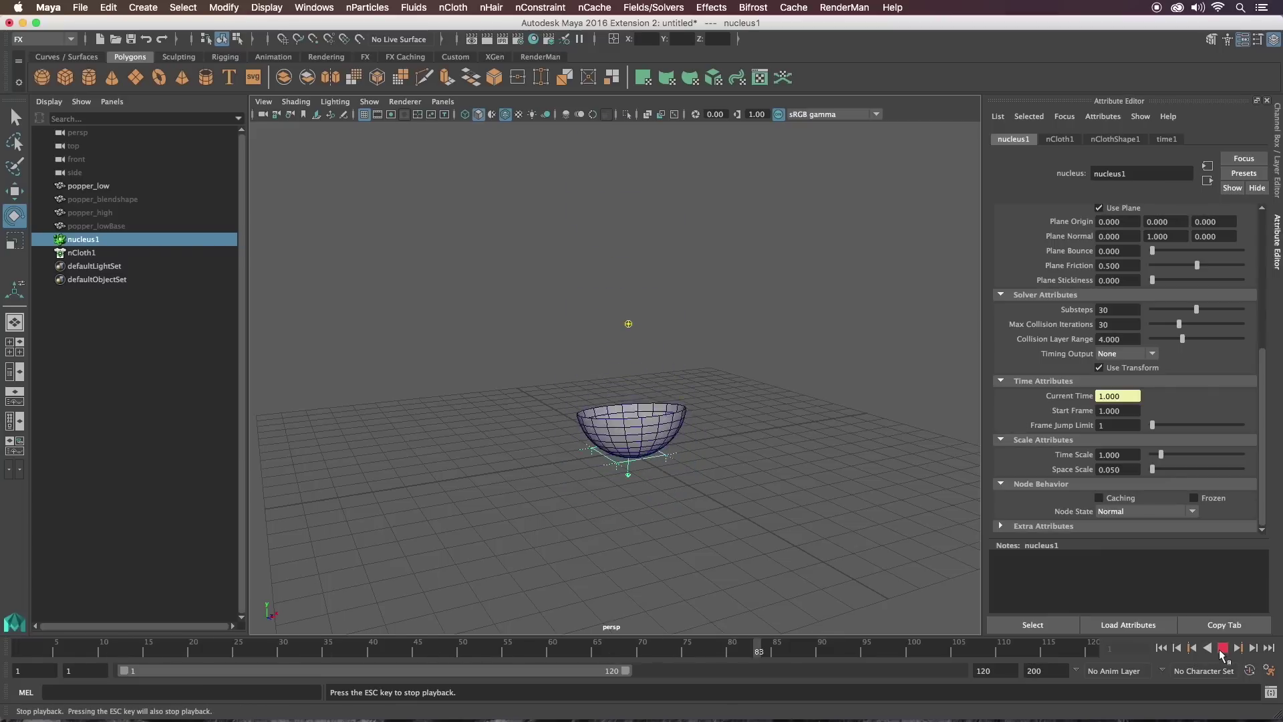
pyautogui.press('Escape')
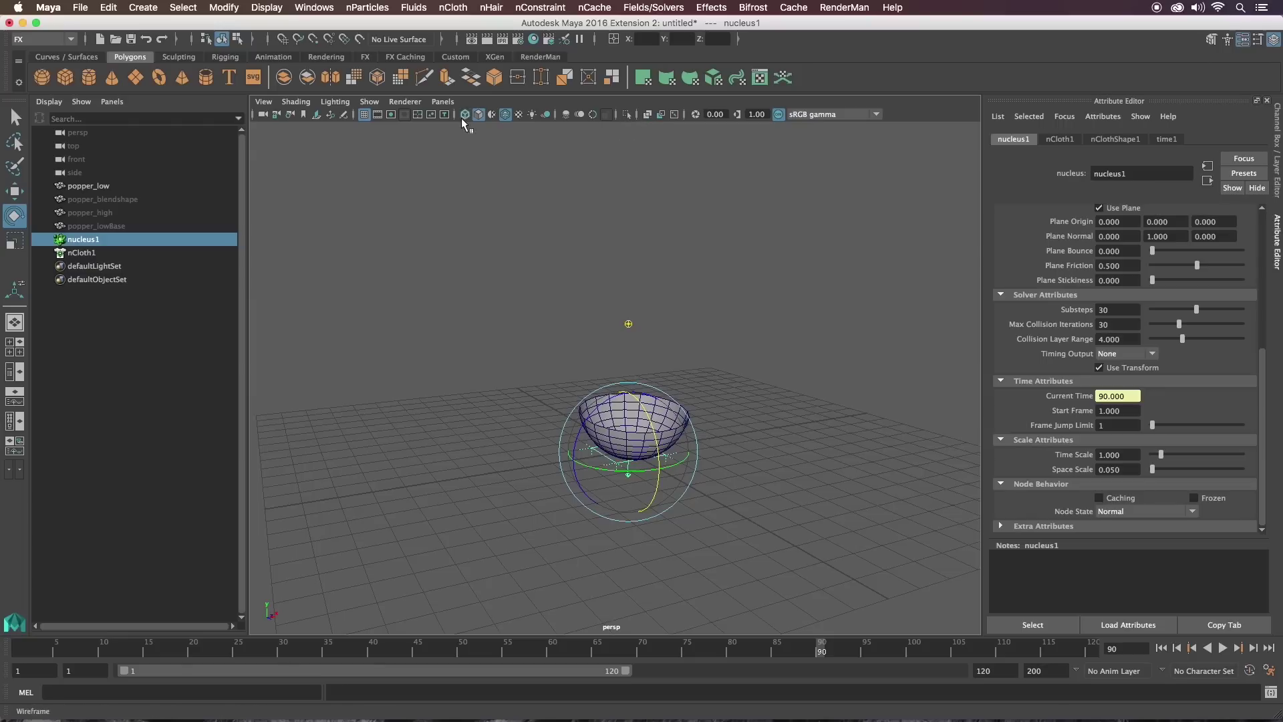
# Turn off wireframe on shaded, hide popper_low, and show popper_high in its place
pyautogui.click(506, 114)
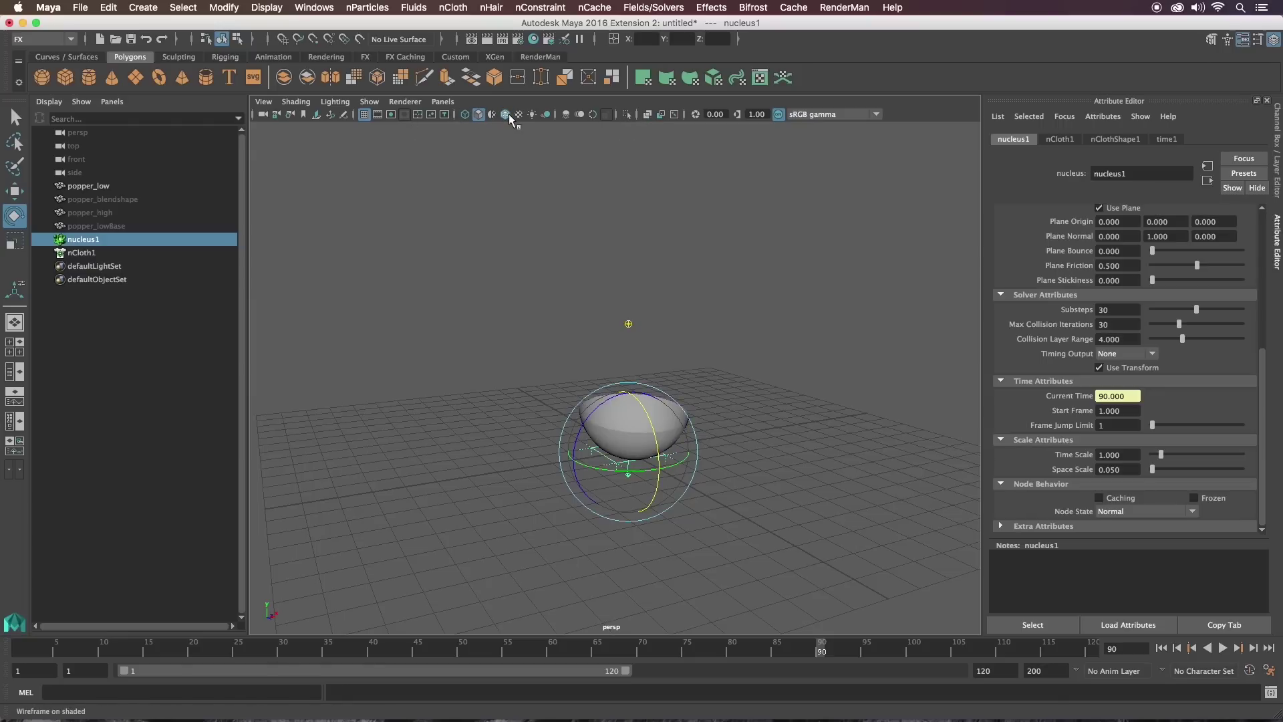
pyautogui.click(103, 187)
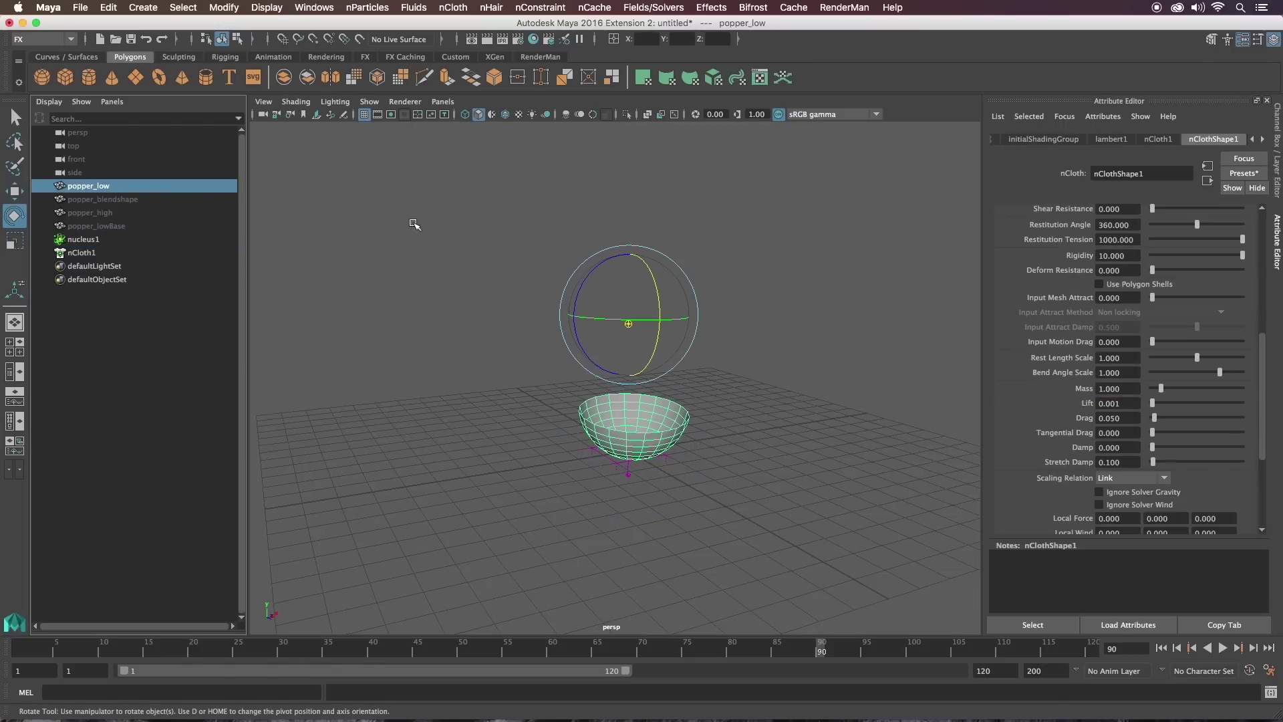
pyautogui.hotkey('ctrl', 'h')
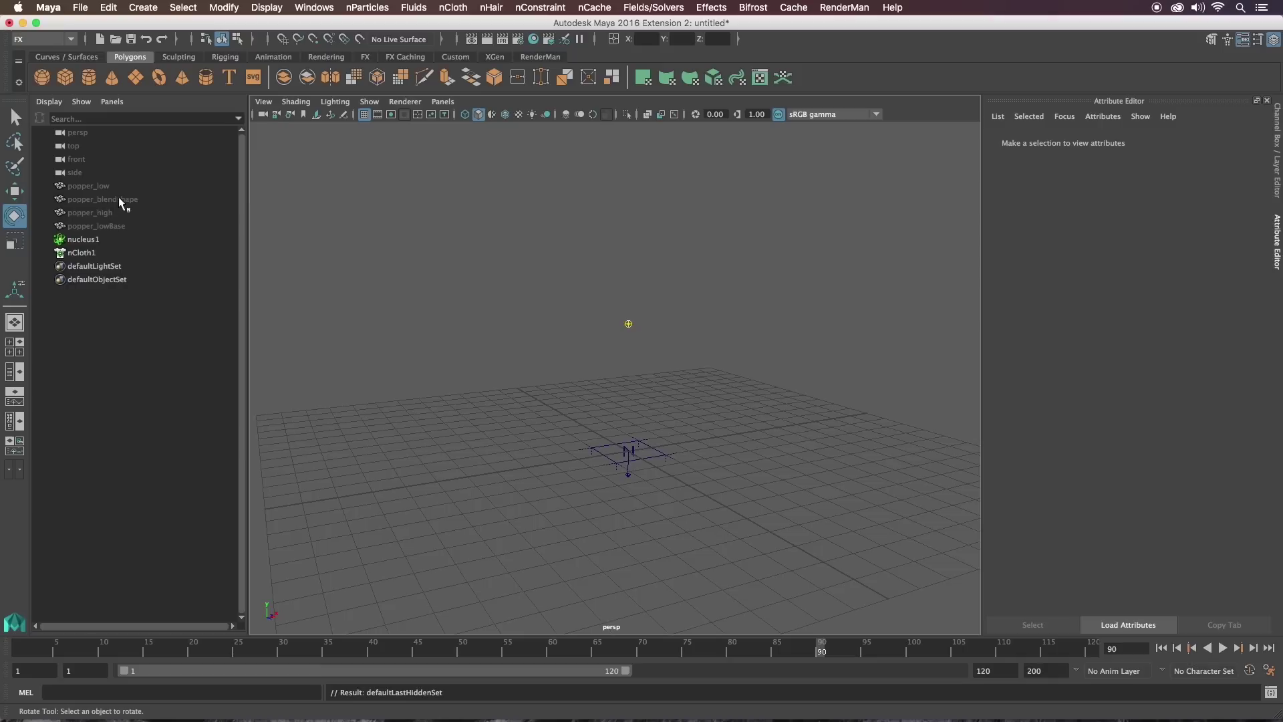
pyautogui.click(112, 213)
pyautogui.hotkey('shift', 'h')
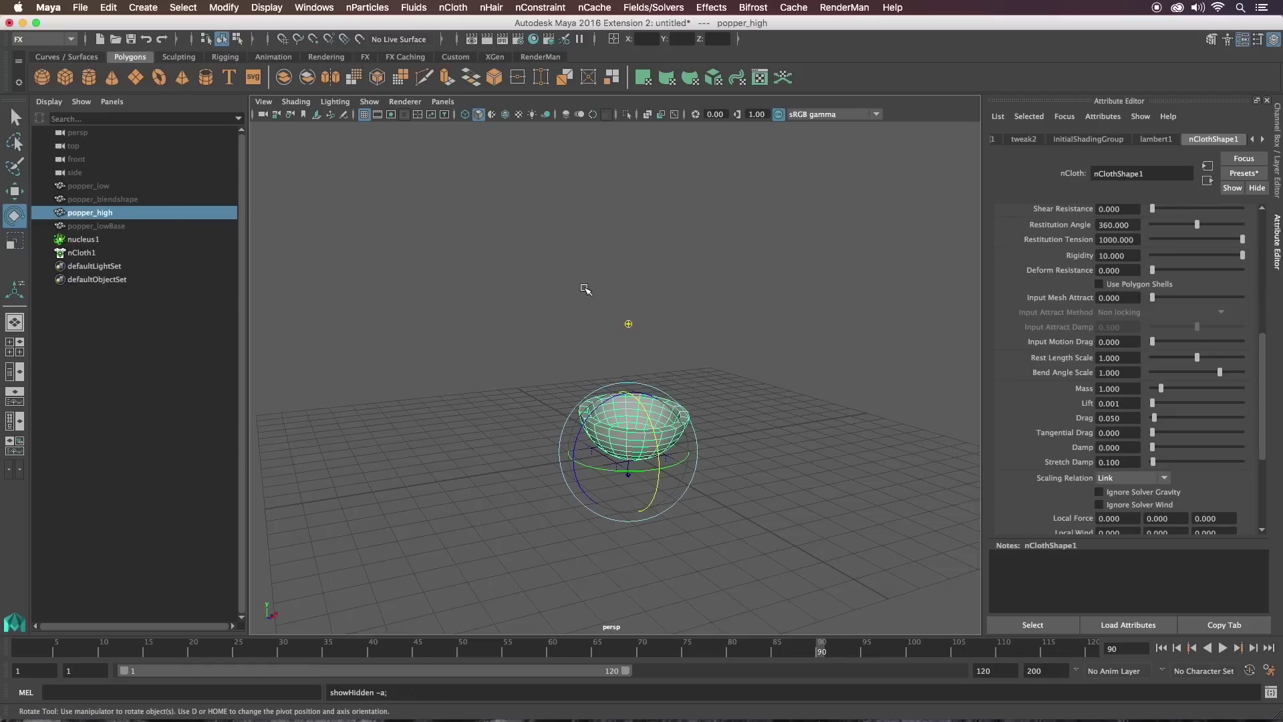
pyautogui.click(795, 198)
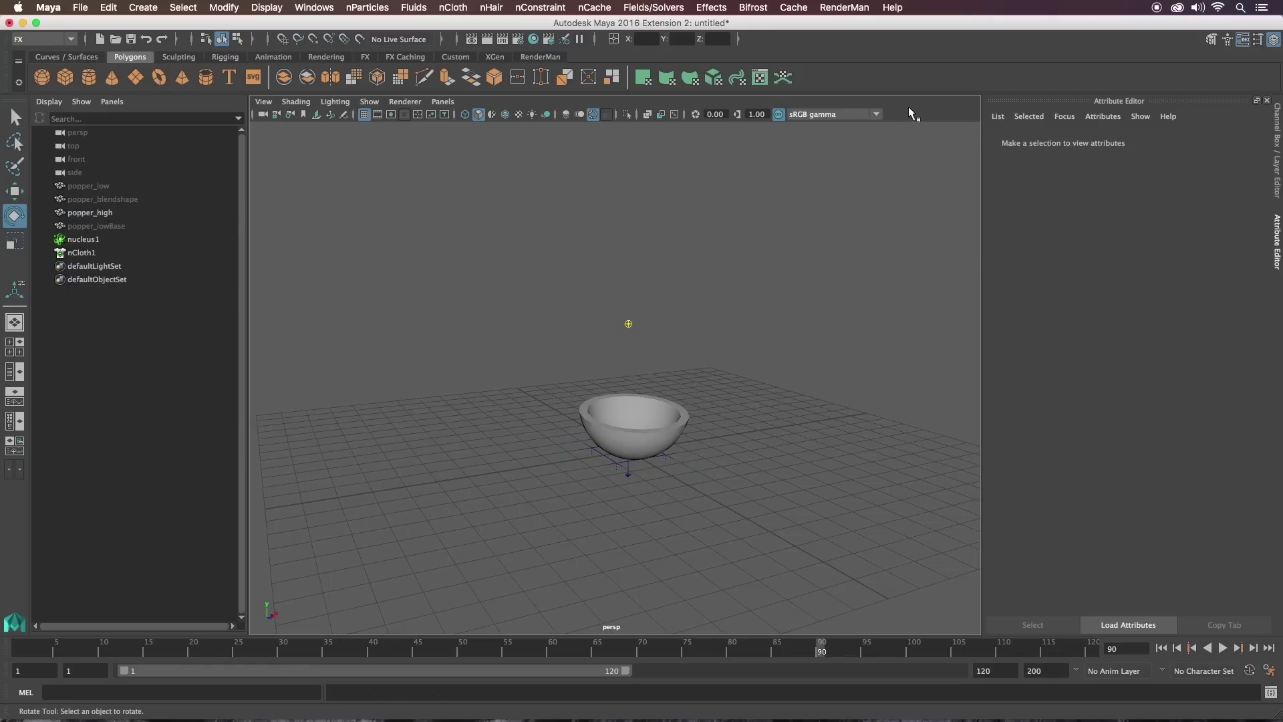
# Playblast the popper_high simulation over the timeline and close the resulting movie
pyautogui.keyDown('alt'); pyautogui.moveTo(836, 307); pyautogui.dragTo(786, 284, button='right'); pyautogui.keyUp('alt')
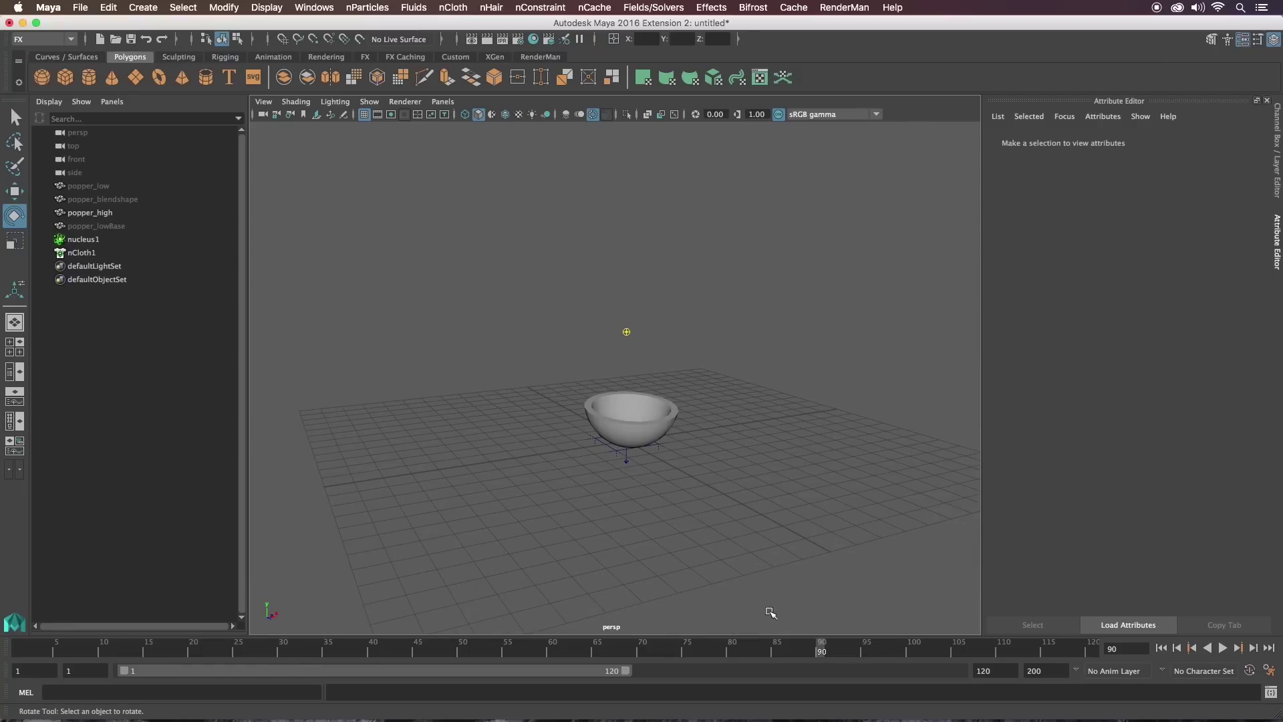
pyautogui.rightClick(760, 648)
pyautogui.click(822, 643)
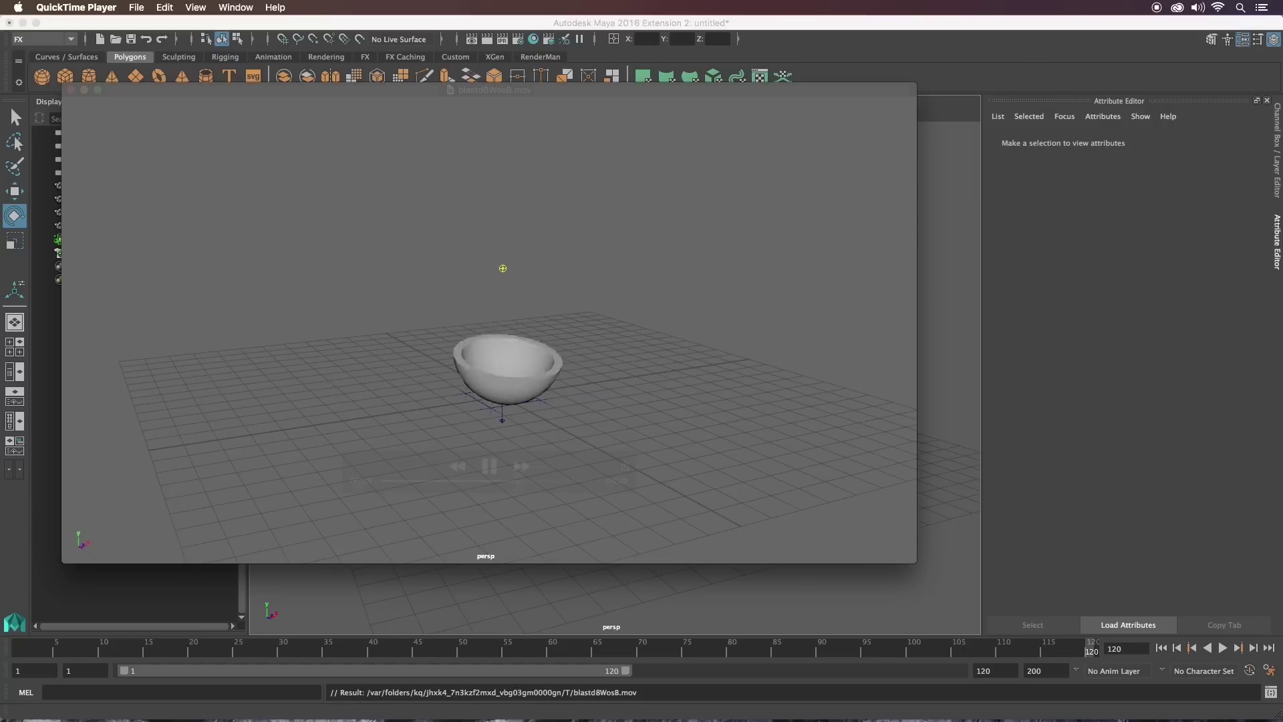
pyautogui.click(71, 90)
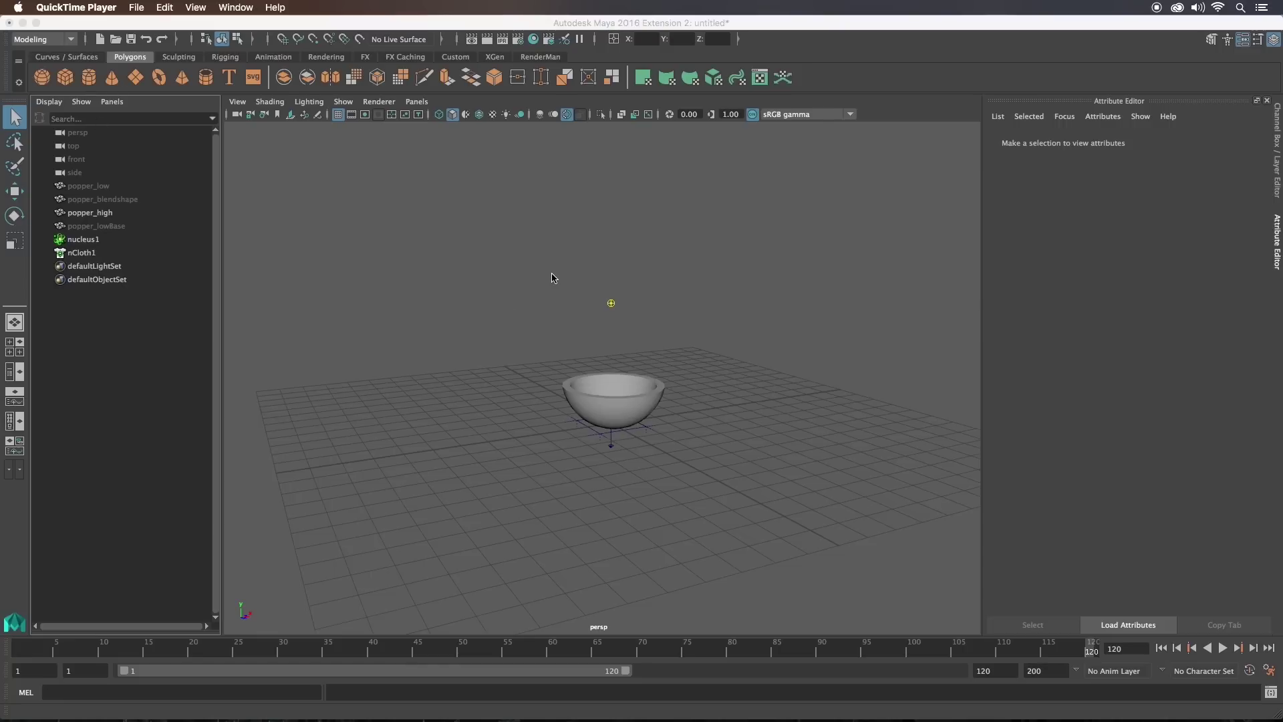
# Create a polygon plane at the origin beneath the popper
pyautogui.keyDown('alt'); pyautogui.moveTo(488, 244); pyautogui.dragTo(525, 274); pyautogui.keyUp('alt')
pyautogui.keyDown('alt'); pyautogui.moveTo(525, 270); pyautogui.dragTo(428, 246, button='right'); pyautogui.keyUp('alt')
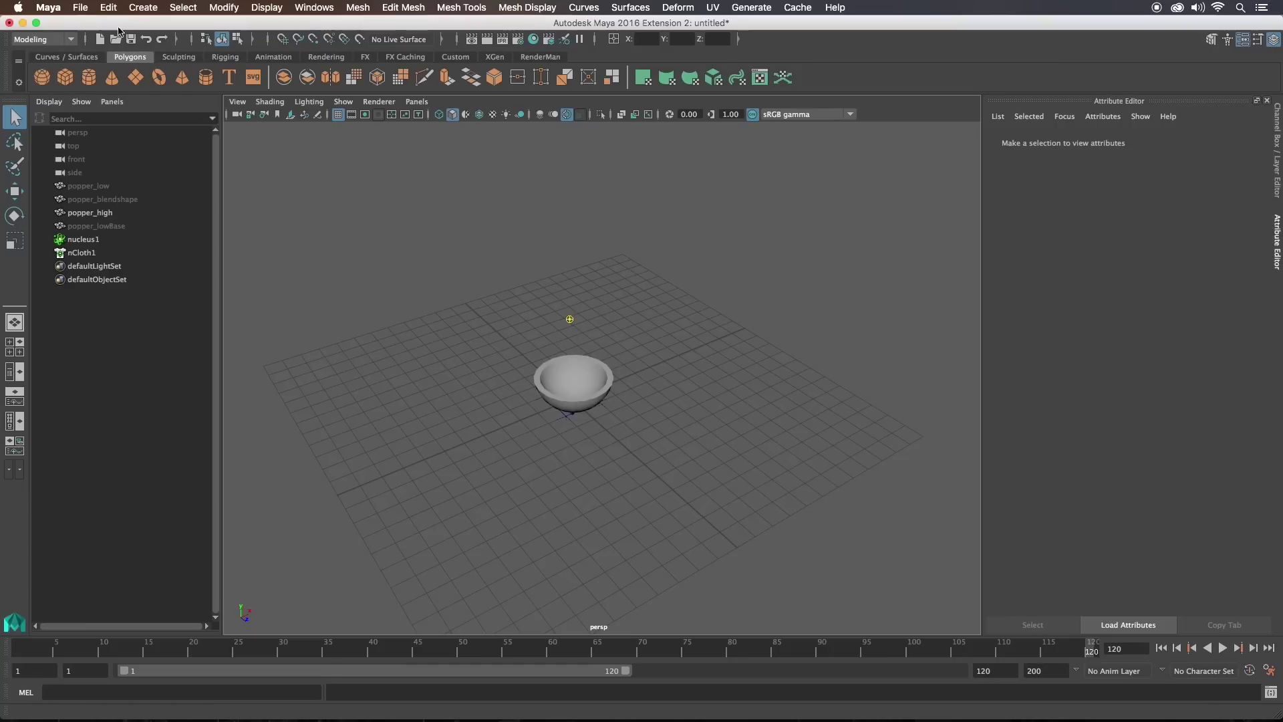
pyautogui.click(143, 7)
pyautogui.moveTo(155, 59)
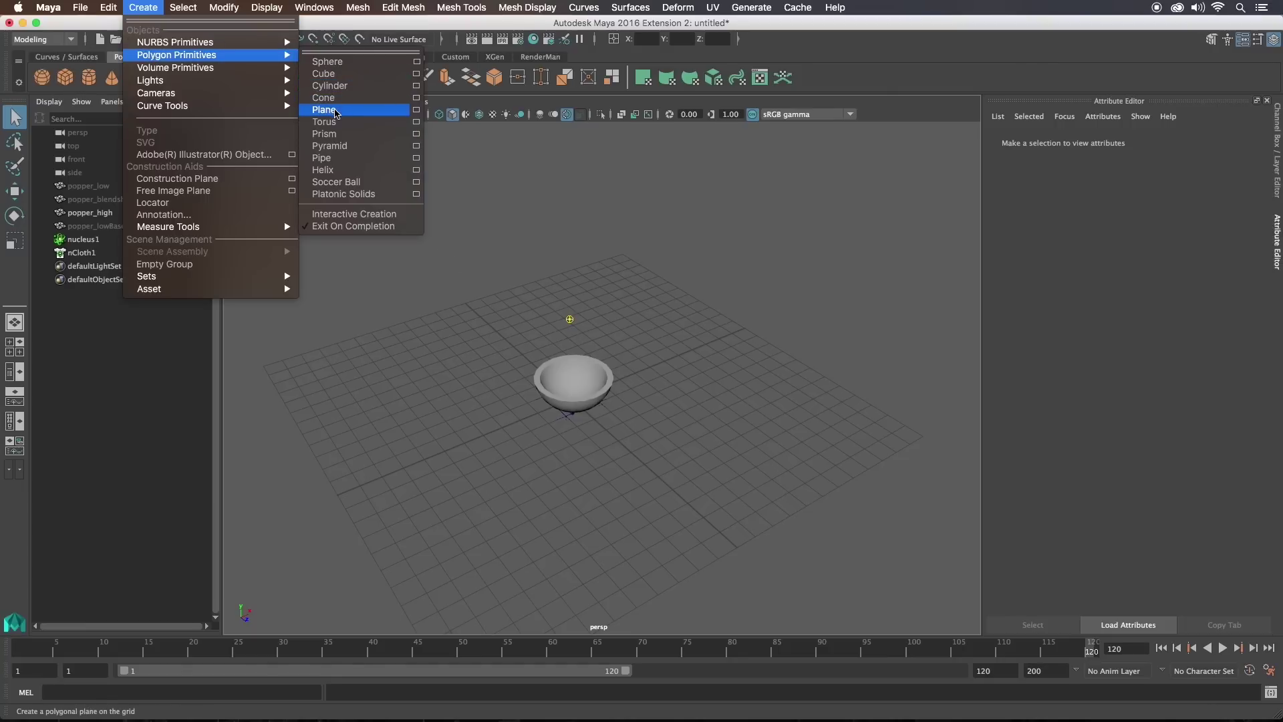
pyautogui.click(348, 112)
# Scale the new plane uniformly to about 49.8 so that it extends well beyond the grid
pyautogui.press('e')
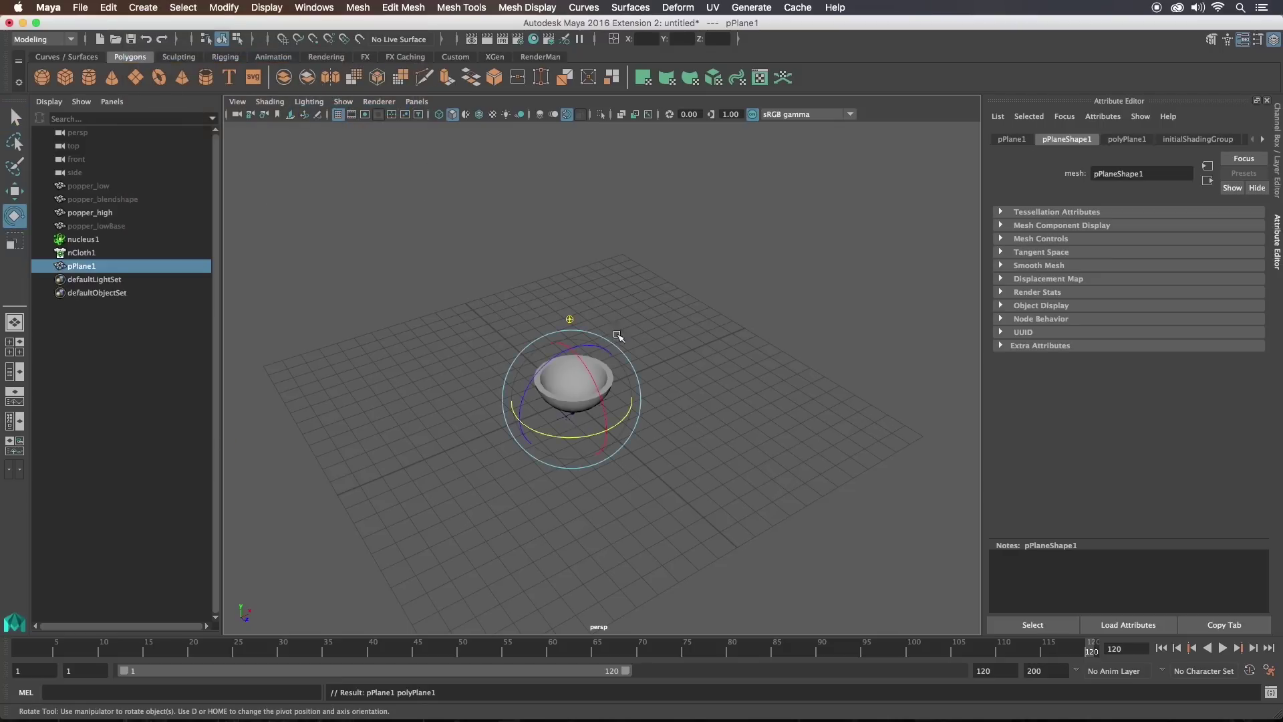
pyautogui.press('r')
pyautogui.moveTo(601, 393); pyautogui.dragTo(756, 336, button='middle')
pyautogui.keyDown('alt'); pyautogui.moveTo(755, 336); pyautogui.dragTo(655, 338, button='right'); pyautogui.keyUp('alt')
pyautogui.moveTo(577, 394); pyautogui.dragTo(713, 351)
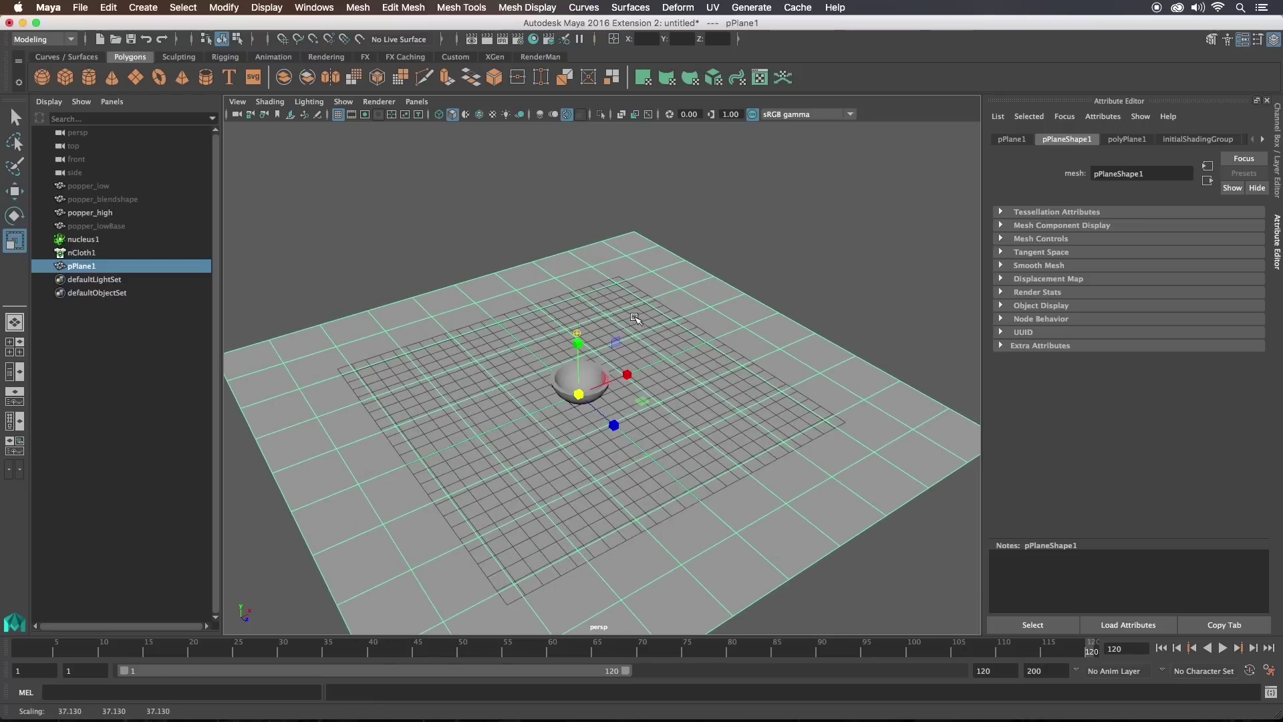
pyautogui.moveTo(583, 387); pyautogui.dragTo(714, 361)
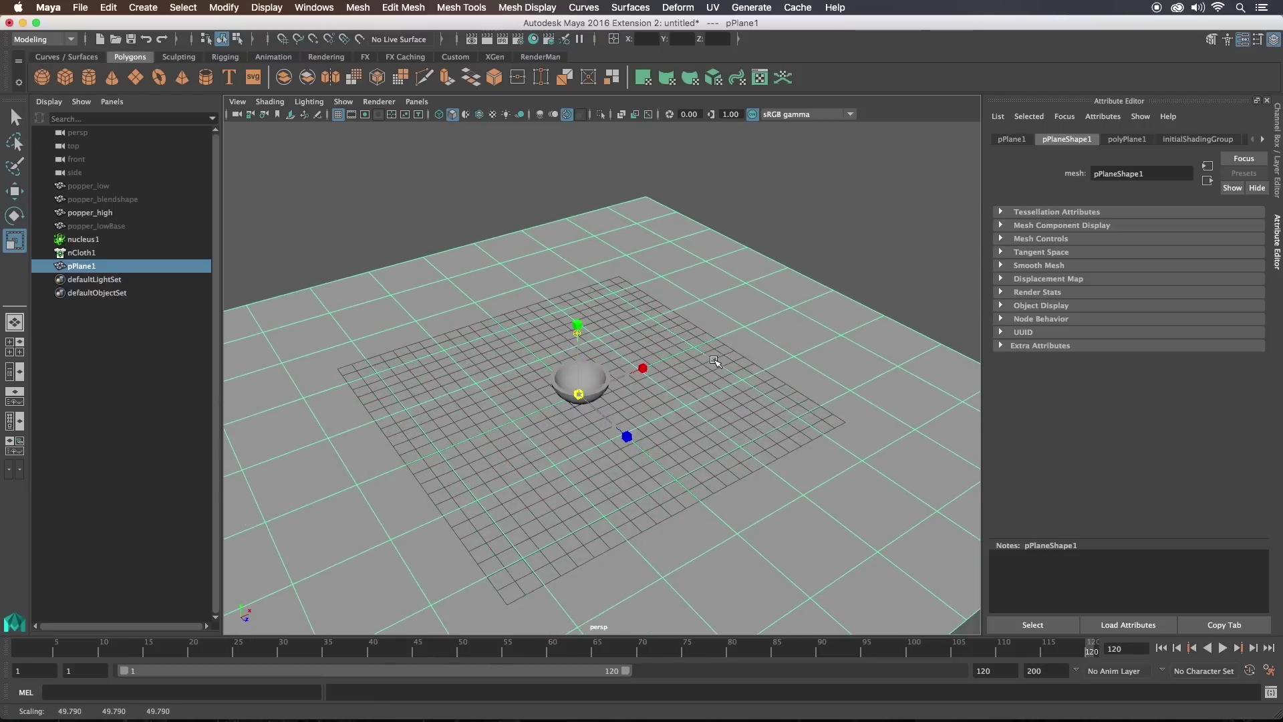
# Select all border edges along the plane's back side and raise them to a height of about 22.3 units as a backdrop wall
pyautogui.press('e')
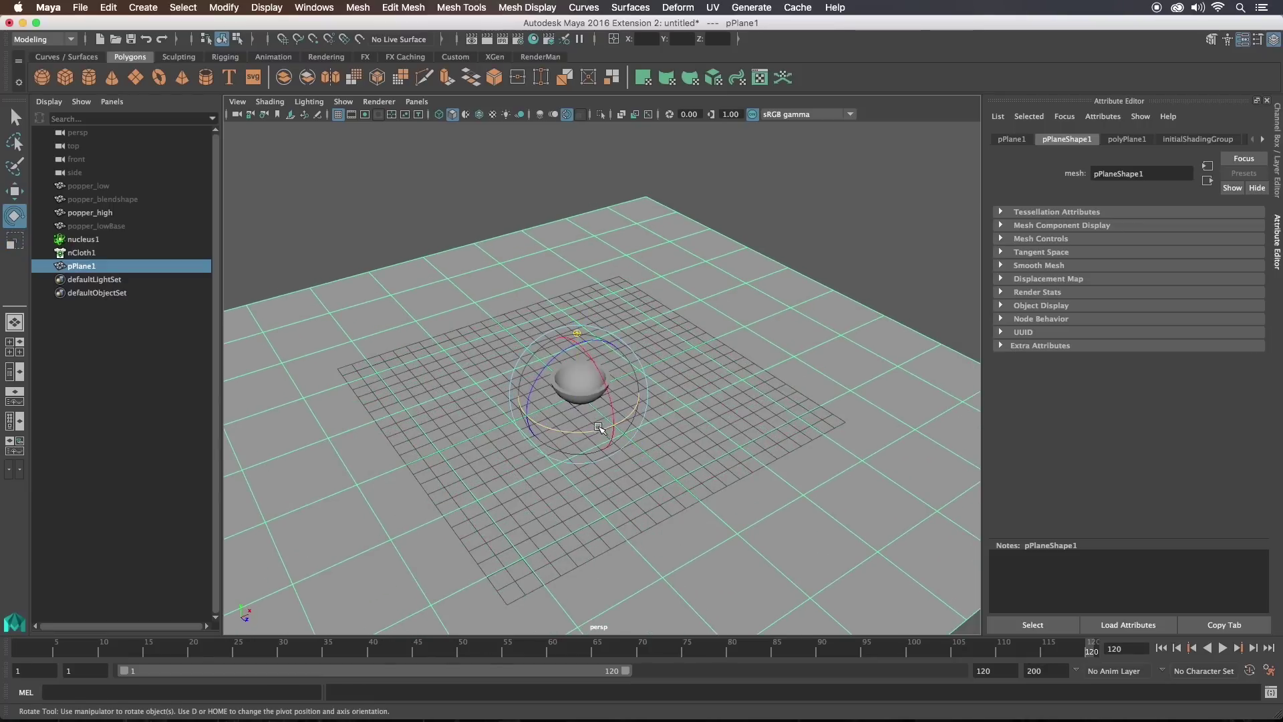
pyautogui.keyDown('alt'); pyautogui.moveTo(568, 276); pyautogui.dragTo(654, 280, button='middle'); pyautogui.keyUp('alt')
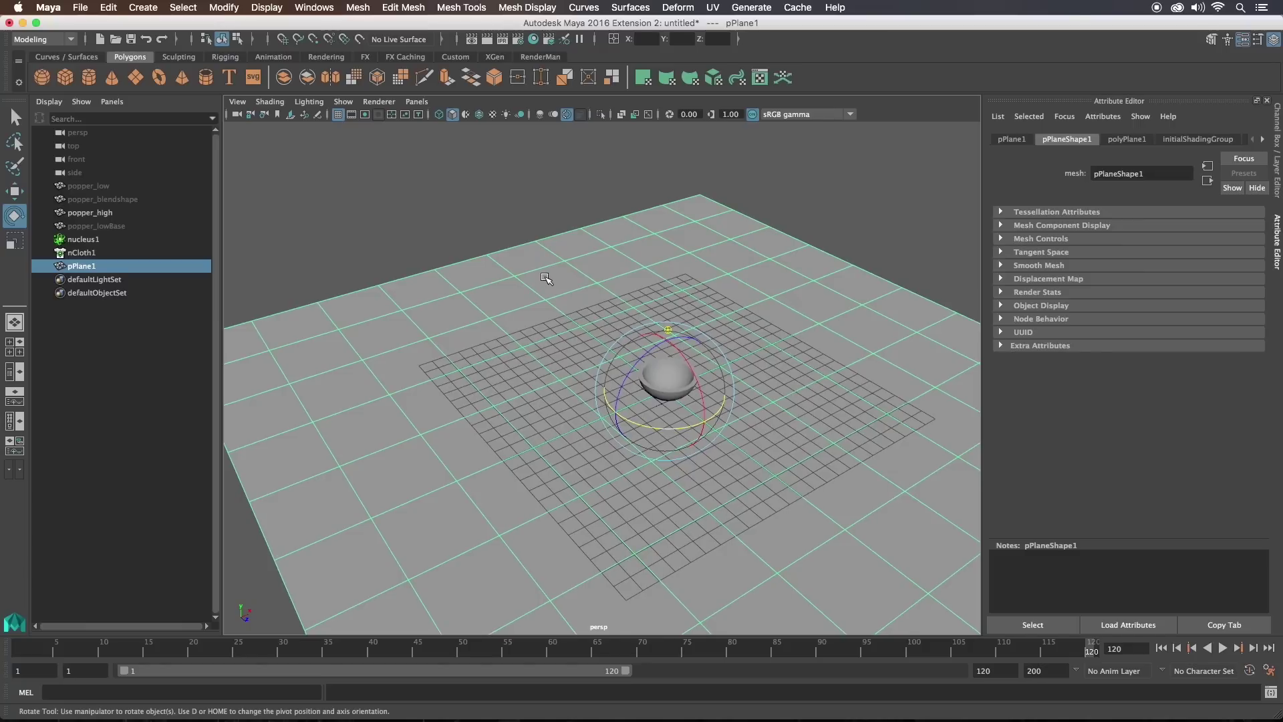
pyautogui.moveTo(545, 278); pyautogui.dragTo(514, 276, button='right')
pyautogui.keyDown('alt'); pyautogui.moveTo(583, 259); pyautogui.dragTo(541, 291, button='middle'); pyautogui.keyUp('alt')
pyautogui.click(297, 374)
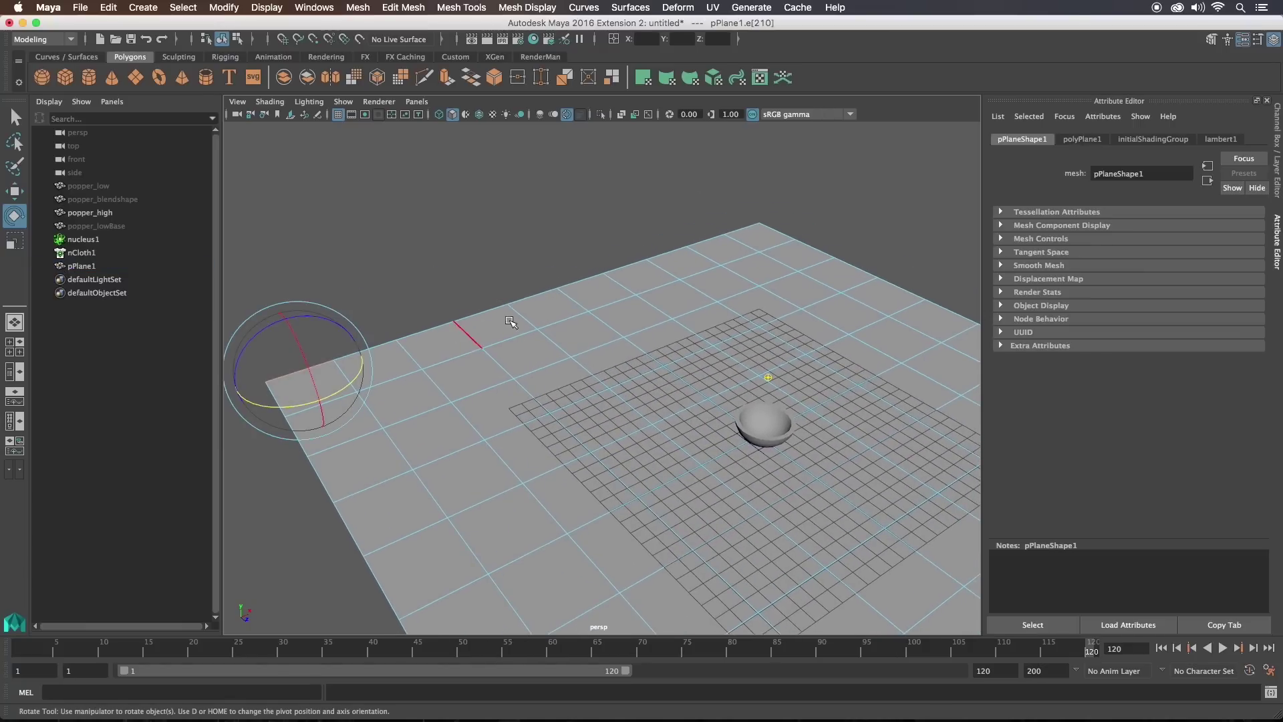
pyautogui.keyDown('shift'); pyautogui.click(737, 229); pyautogui.keyUp('shift')
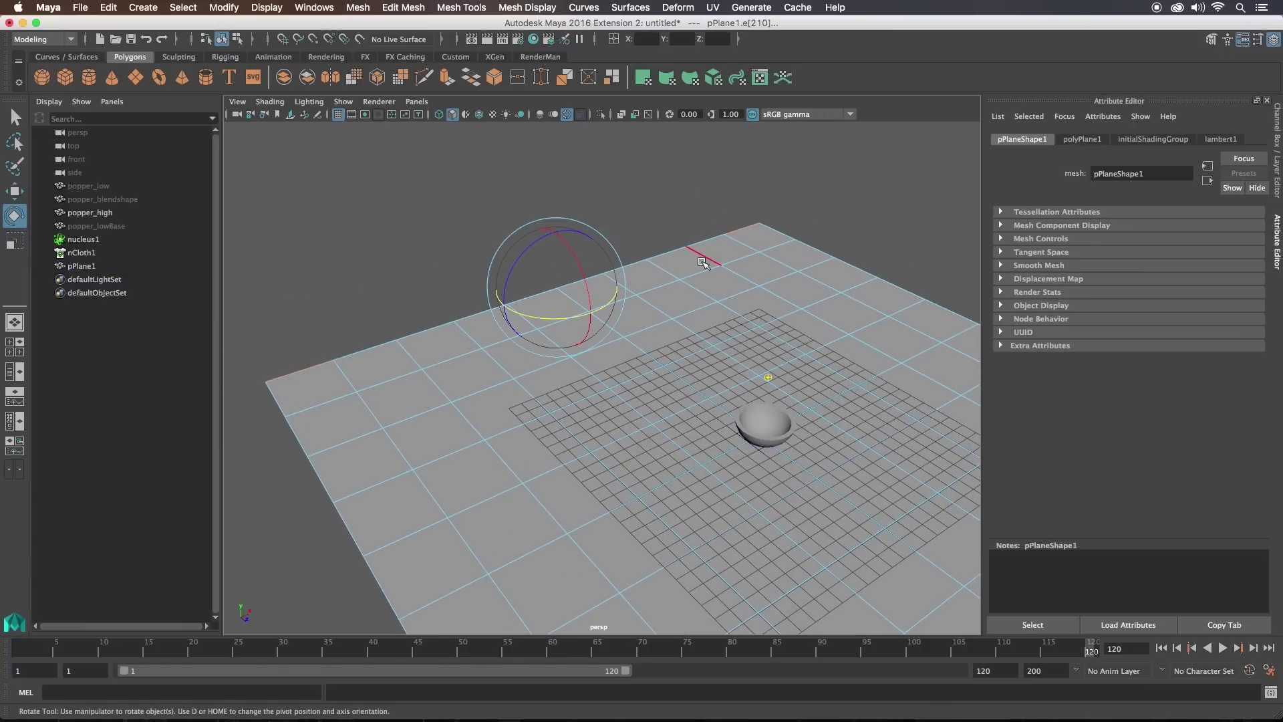
pyautogui.keyDown('shift'); pyautogui.click(427, 331); pyautogui.keyUp('shift')
pyautogui.keyDown('shift'); pyautogui.click(704, 243); pyautogui.keyUp('shift')
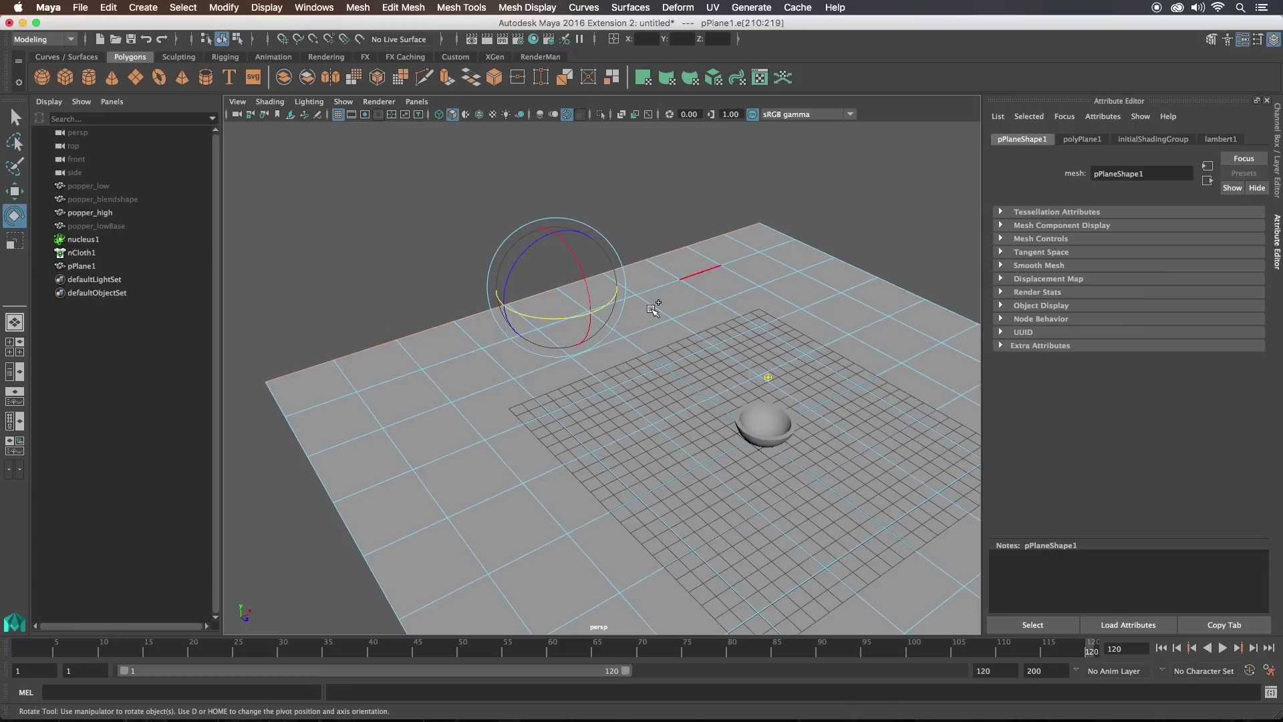
pyautogui.press('w')
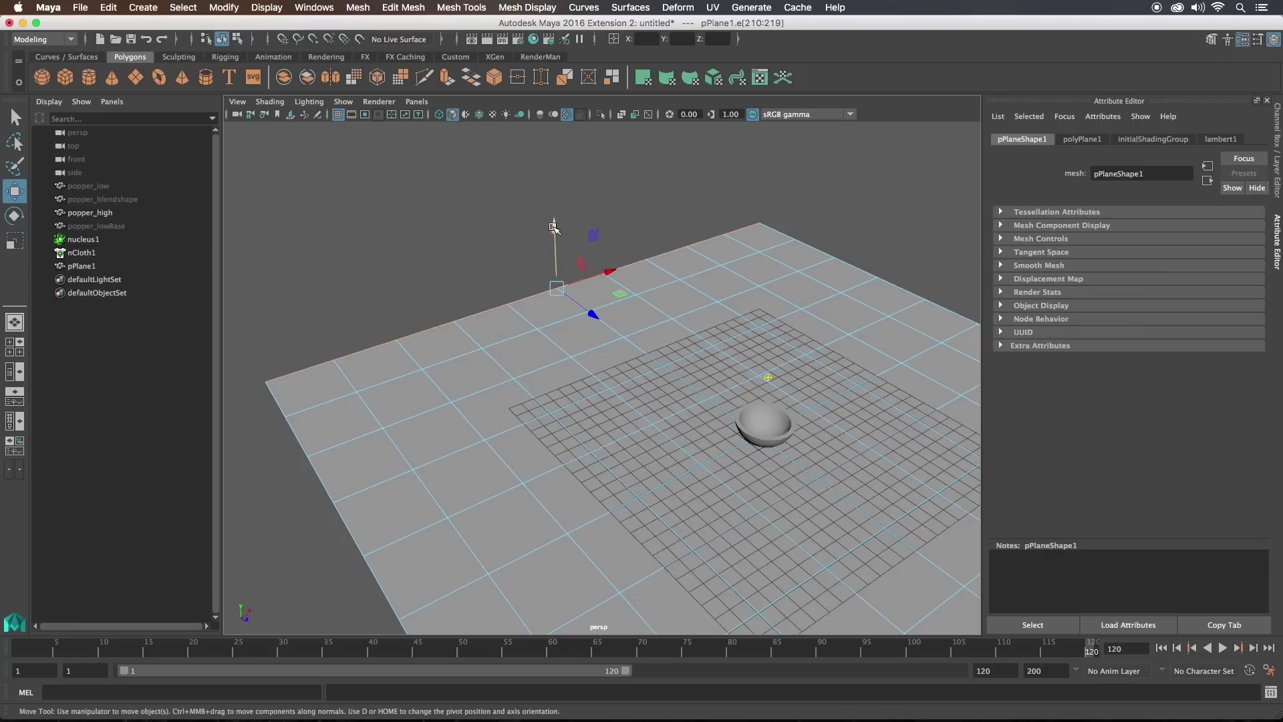
pyautogui.moveTo(554, 227); pyautogui.dragTo(553, 148)
pyautogui.keyDown('alt'); pyautogui.moveTo(616, 255); pyautogui.dragTo(484, 218, button='right'); pyautogui.keyUp('alt')
pyautogui.keyDown('alt'); pyautogui.moveTo(538, 253); pyautogui.dragTo(539, 306, button='middle'); pyautogui.keyUp('alt')
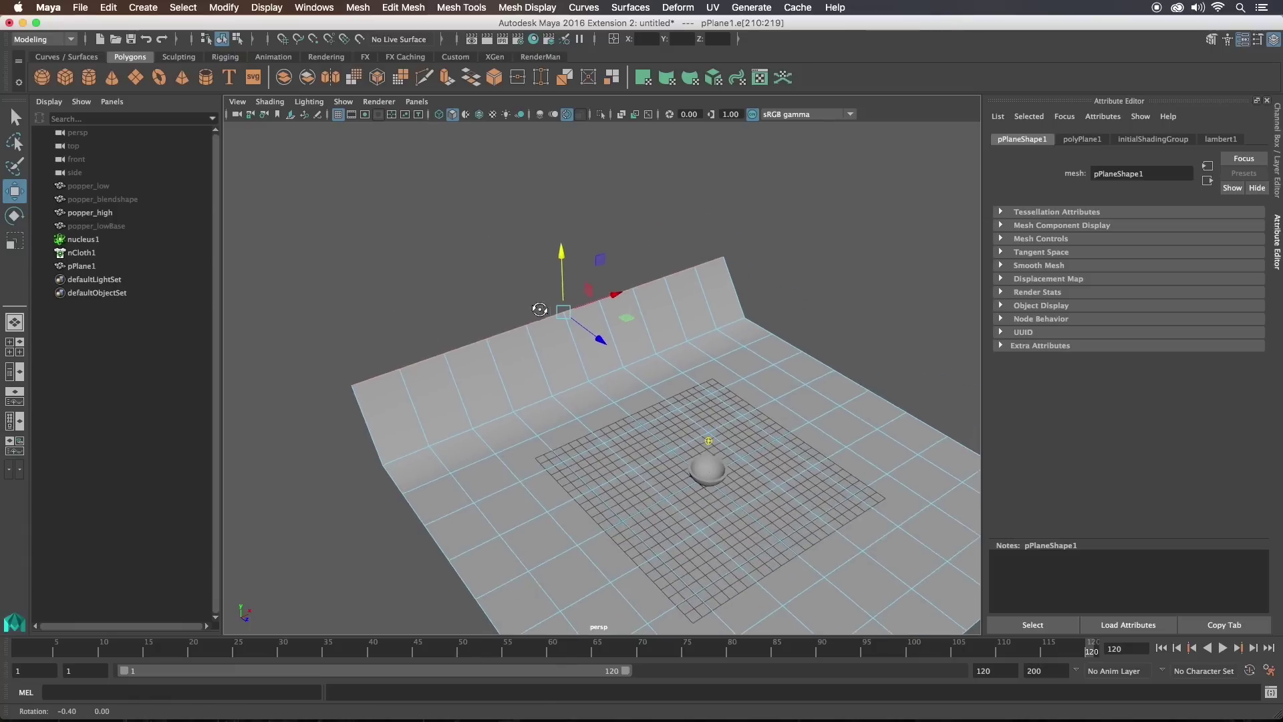
pyautogui.keyDown('alt'); pyautogui.moveTo(539, 306); pyautogui.dragTo(521, 165); pyautogui.keyUp('alt')
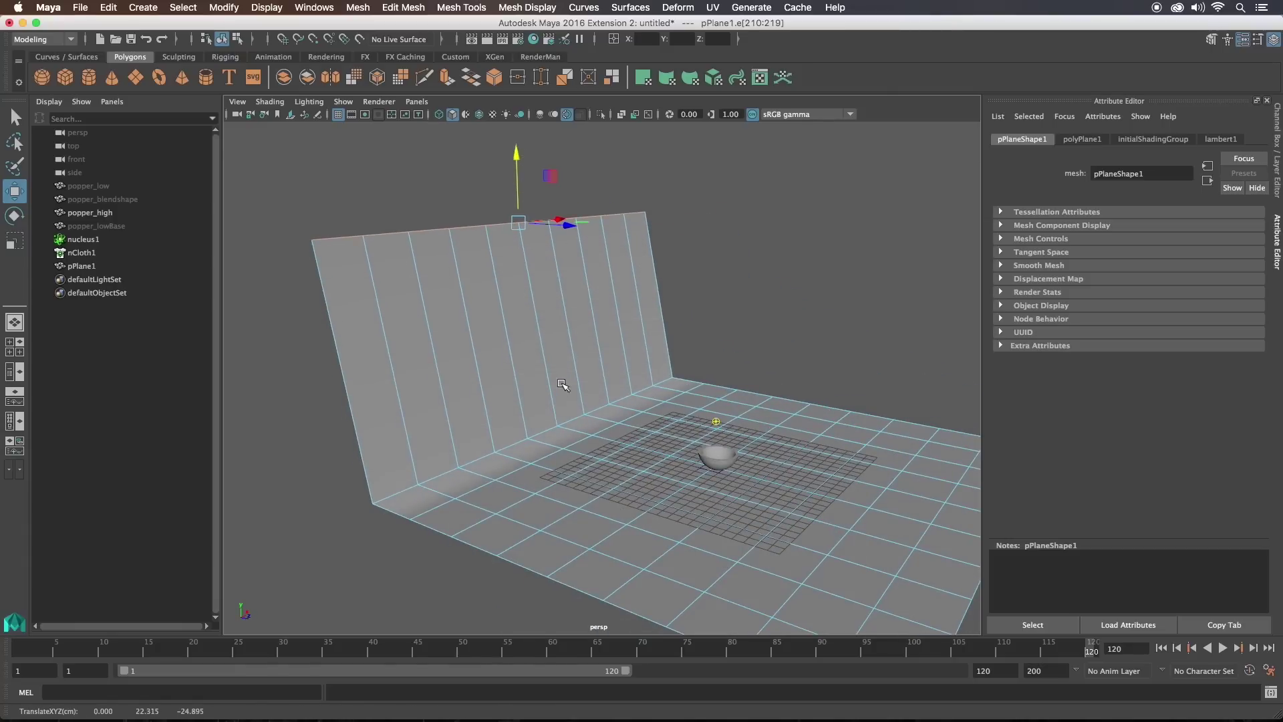
# Raise the edge row at the wall's base to a height of about 7.1 and adjust the adjoining row to soften the bend
pyautogui.keyDown('alt'); pyautogui.moveTo(564, 384); pyautogui.dragTo(618, 331); pyautogui.keyUp('alt')
pyautogui.doubleClick(527, 423)
pyautogui.moveTo(523, 393); pyautogui.dragTo(519, 338)
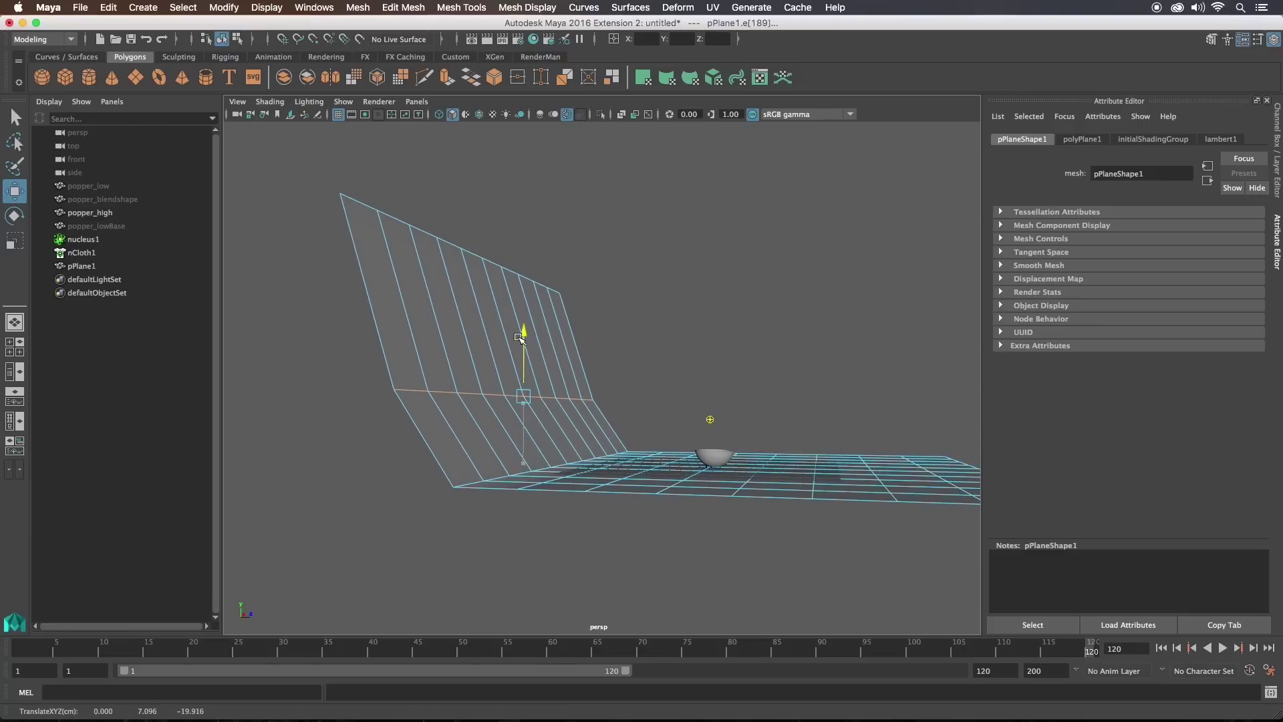
pyautogui.doubleClick(495, 475)
pyautogui.keyDown('alt'); pyautogui.moveTo(496, 475); pyautogui.dragTo(582, 364); pyautogui.keyUp('alt')
pyautogui.keyDown('alt'); pyautogui.moveTo(520, 402); pyautogui.dragTo(485, 384); pyautogui.keyUp('alt')
pyautogui.moveTo(495, 366); pyautogui.dragTo(550, 334, button='right')
pyautogui.keyDown('alt'); pyautogui.moveTo(588, 320); pyautogui.dragTo(520, 355); pyautogui.keyUp('alt')
# Turn on smooth mesh preview for the backdrop plane and clear the selection
pyautogui.press('3')
pyautogui.click(735, 327)
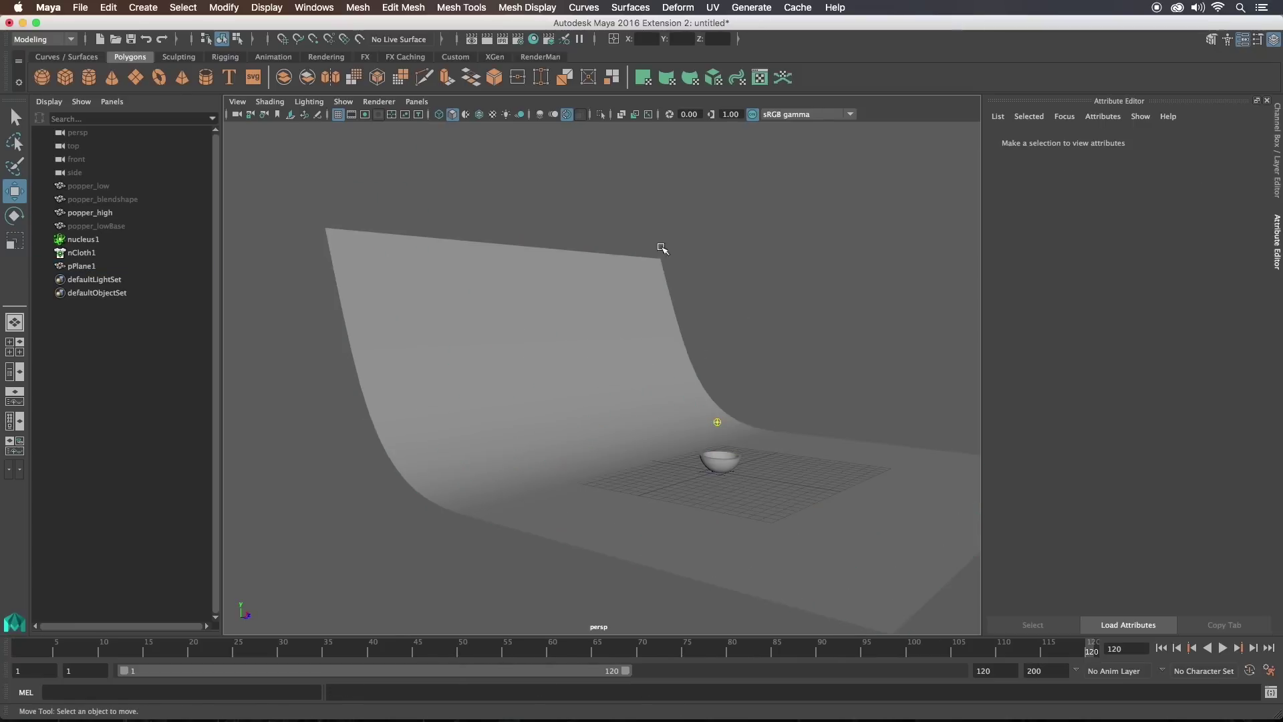
pyautogui.keyDown('alt'); pyautogui.moveTo(722, 307); pyautogui.dragTo(672, 341); pyautogui.keyUp('alt')
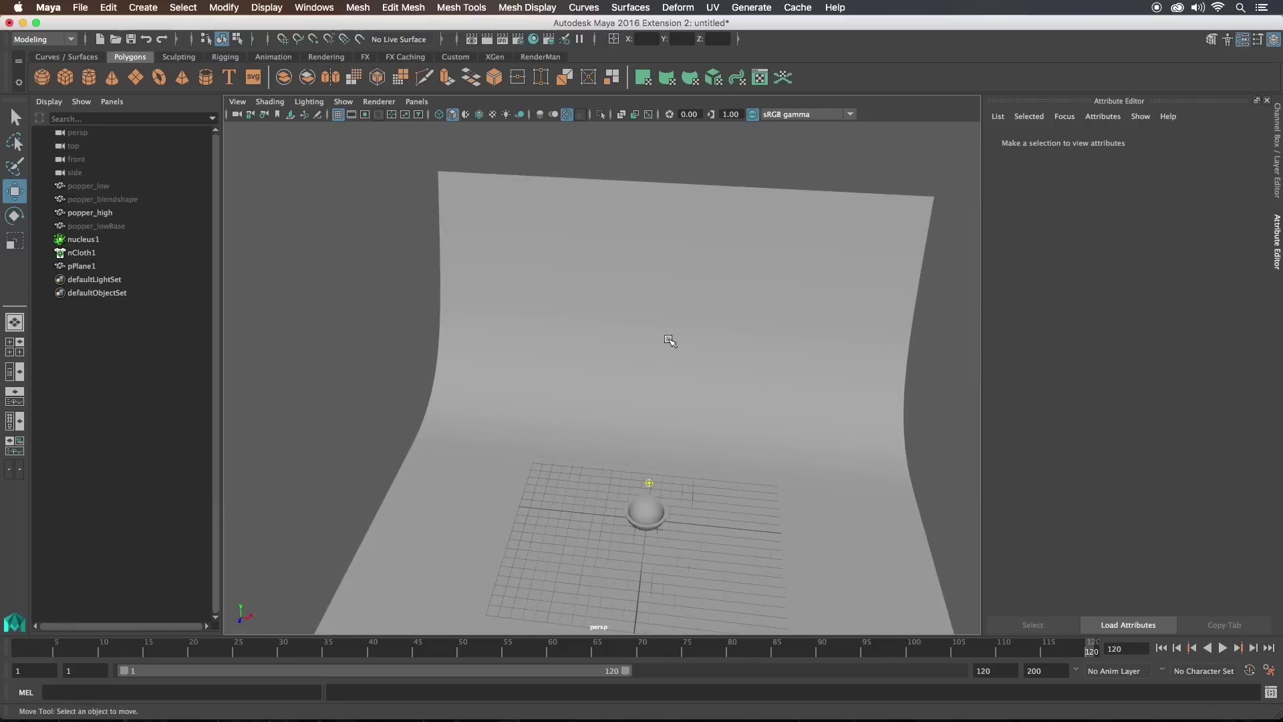
pyautogui.keyDown('alt'); pyautogui.moveTo(671, 341); pyautogui.dragTo(620, 292, button='middle'); pyautogui.keyUp('alt')
pyautogui.keyDown('alt'); pyautogui.moveTo(619, 292); pyautogui.dragTo(690, 303); pyautogui.keyUp('alt')
pyautogui.keyDown('alt'); pyautogui.moveTo(690, 303); pyautogui.dragTo(777, 299, button='middle'); pyautogui.keyUp('alt')
pyautogui.keyDown('alt'); pyautogui.moveTo(777, 299); pyautogui.dragTo(655, 292, button='right'); pyautogui.keyUp('alt')
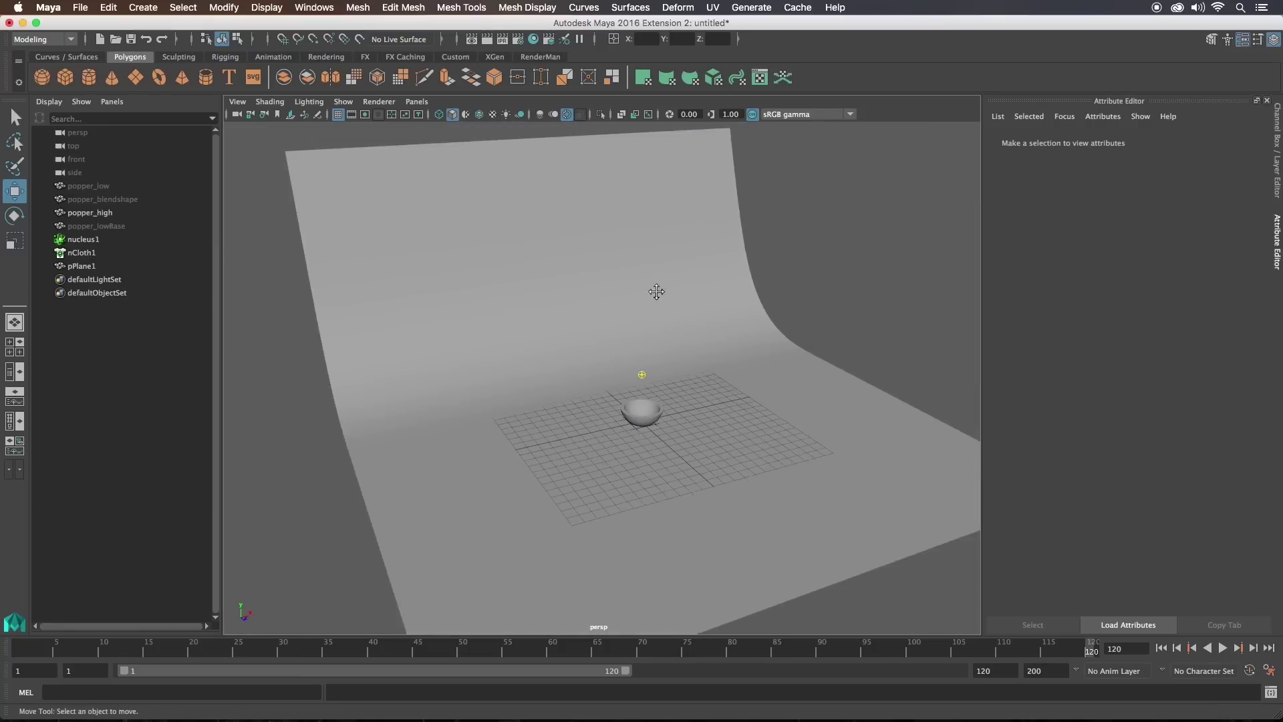
pyautogui.keyDown('alt'); pyautogui.moveTo(656, 292); pyautogui.dragTo(602, 307, button='middle'); pyautogui.keyUp('alt')
pyautogui.keyDown('alt'); pyautogui.moveTo(602, 307); pyautogui.dragTo(629, 324); pyautogui.keyUp('alt')
# Create a spot light and look through it in the viewport
pyautogui.click(143, 7)
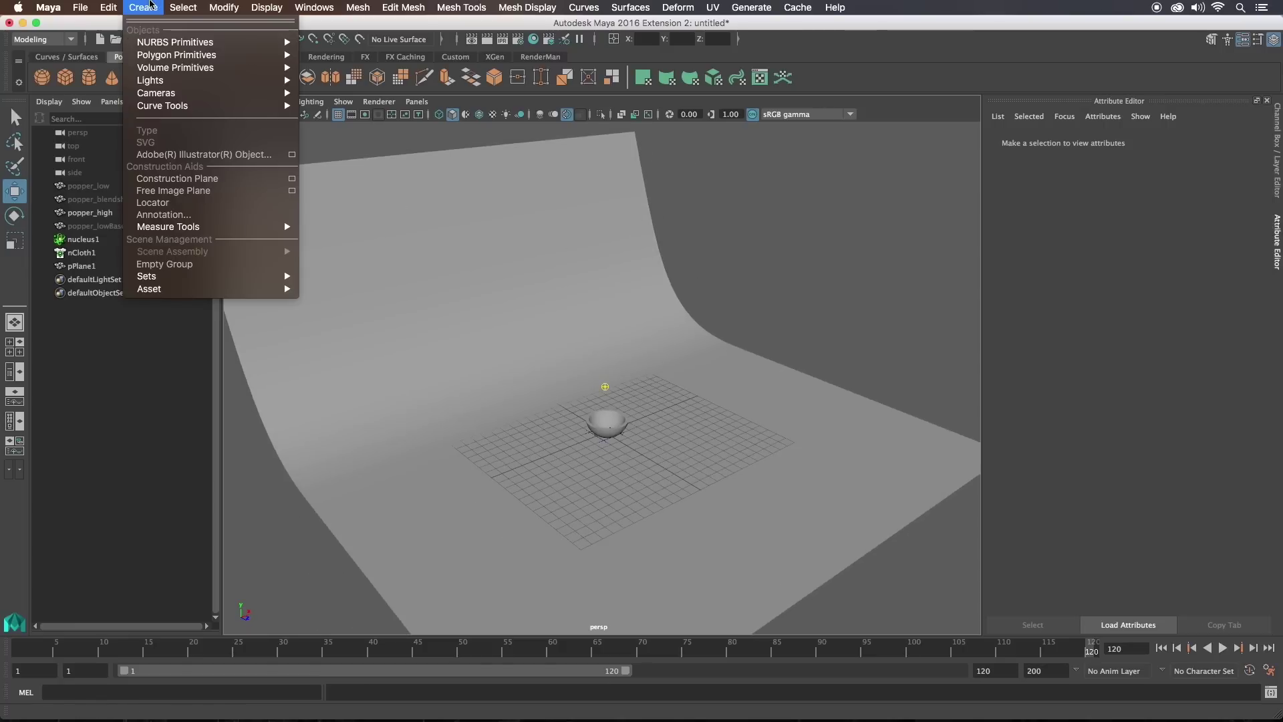
pyautogui.moveTo(253, 80)
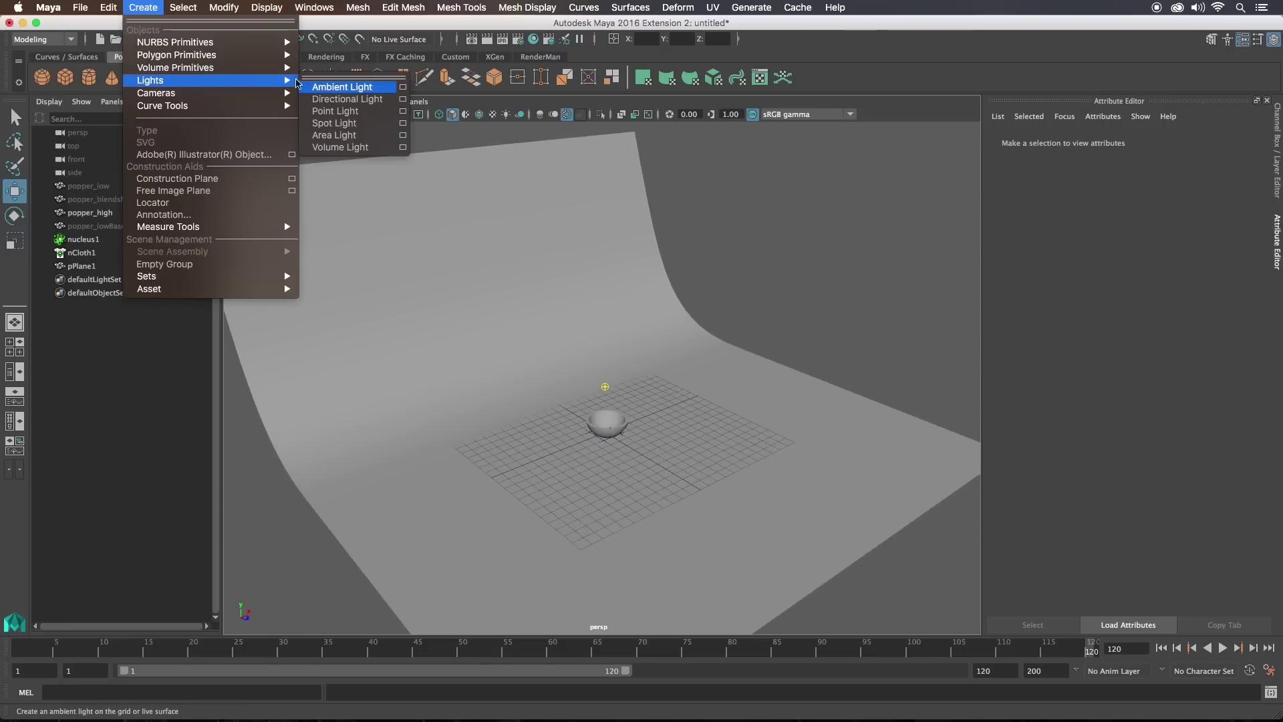
pyautogui.click(343, 124)
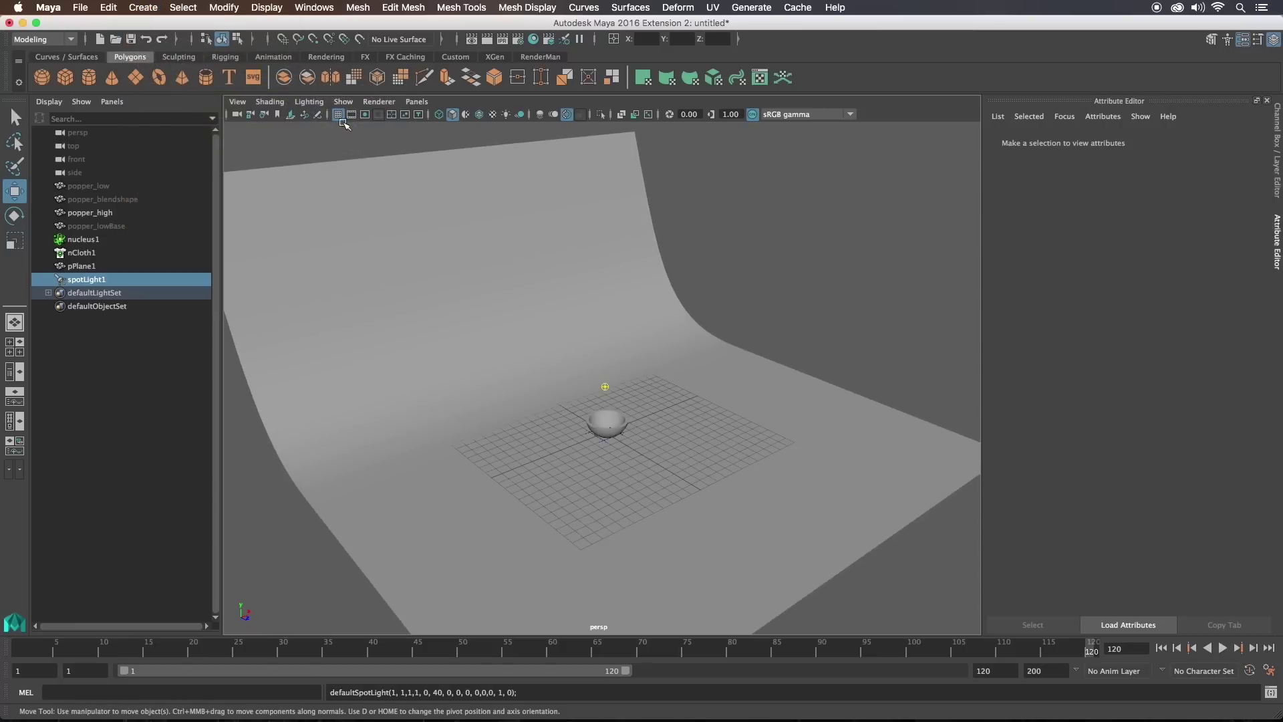
pyautogui.click(417, 102)
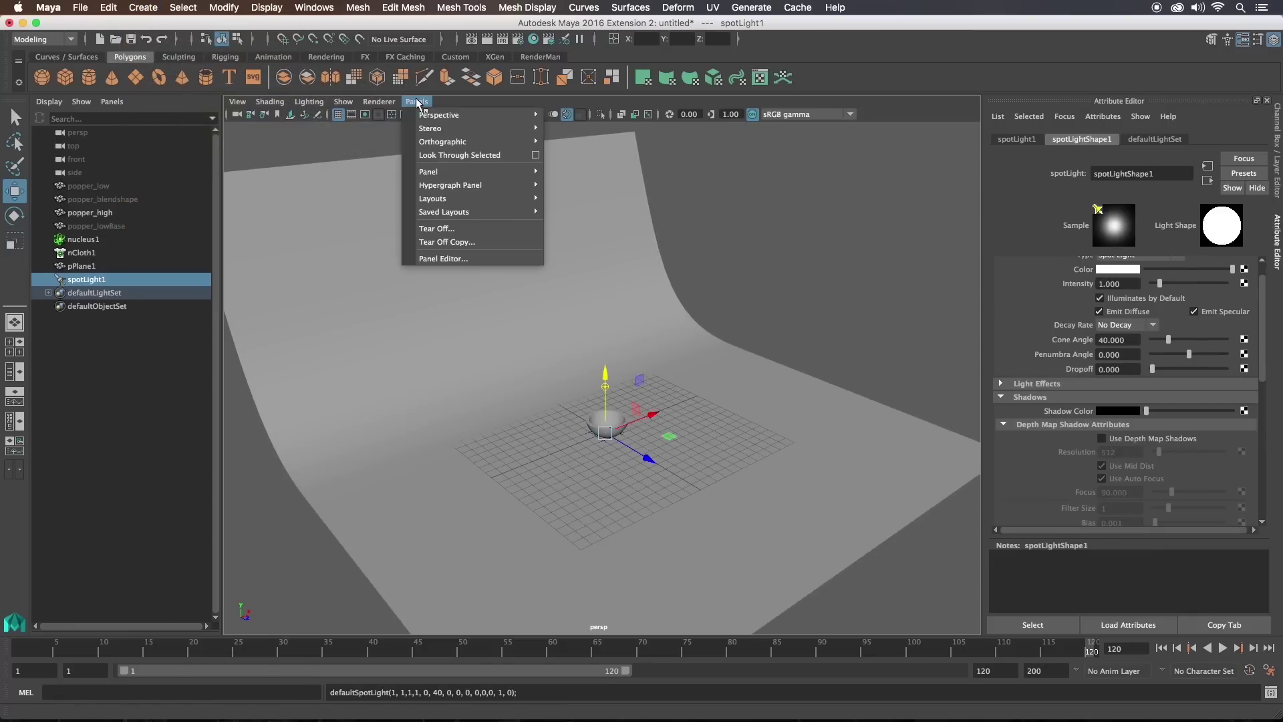
pyautogui.click(447, 156)
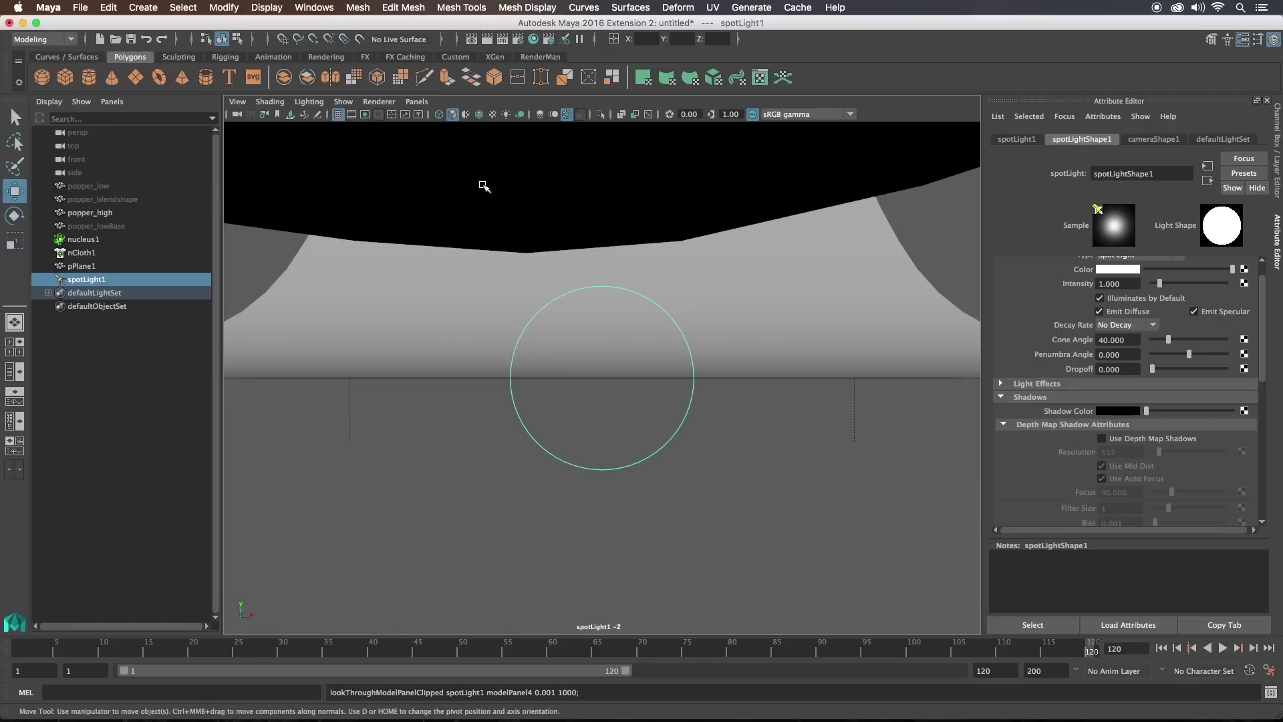
# Position the spot light high and to one side of the popper, aiming down so its cone covers the popper
pyautogui.keyDown('alt'); pyautogui.moveTo(684, 227); pyautogui.dragTo(675, 278); pyautogui.keyUp('alt')
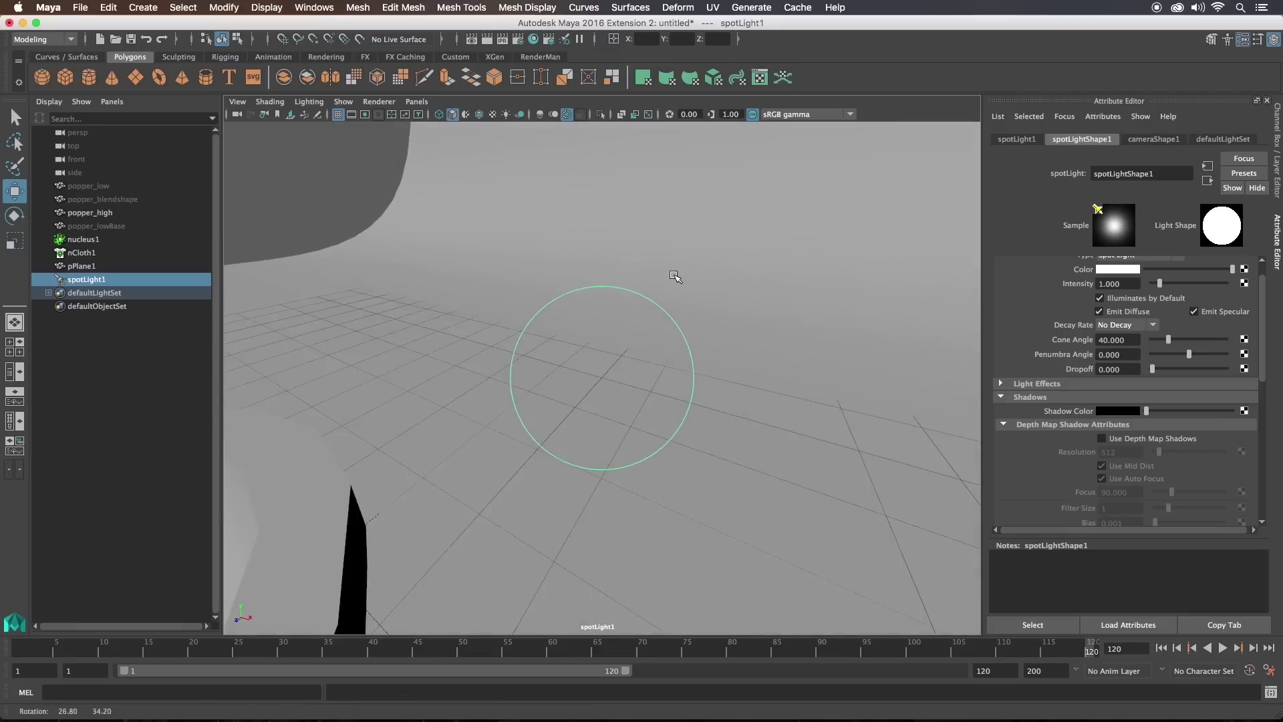
pyautogui.keyDown('alt'); pyautogui.moveTo(676, 278); pyautogui.dragTo(464, 278, button='right'); pyautogui.keyUp('alt')
pyautogui.keyDown('alt'); pyautogui.moveTo(463, 278); pyautogui.dragTo(624, 234, button='middle'); pyautogui.keyUp('alt')
pyautogui.keyDown('alt'); pyautogui.moveTo(625, 234); pyautogui.dragTo(521, 252, button='right'); pyautogui.keyUp('alt')
pyautogui.keyDown('alt'); pyautogui.moveTo(608, 251); pyautogui.dragTo(561, 261, button='middle'); pyautogui.keyUp('alt')
pyautogui.keyDown('alt'); pyautogui.moveTo(561, 260); pyautogui.dragTo(546, 254, button='right'); pyautogui.keyUp('alt')
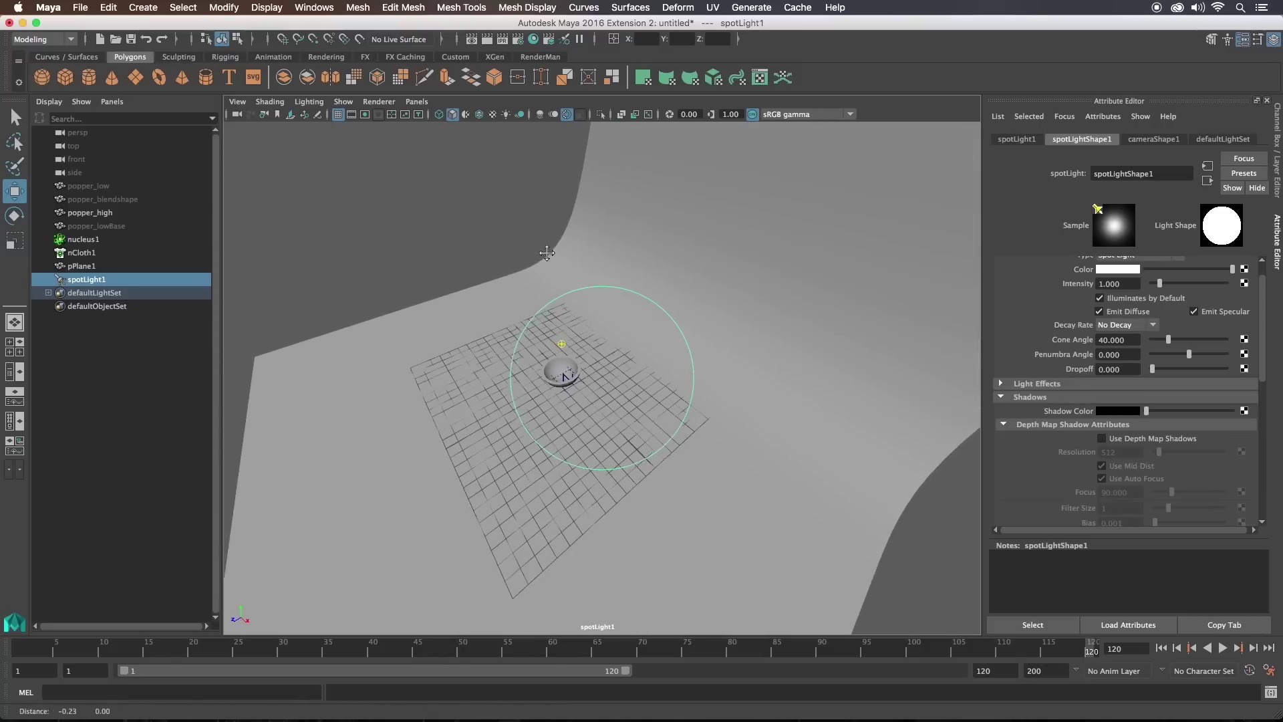
pyautogui.keyDown('alt'); pyautogui.moveTo(586, 253); pyautogui.dragTo(598, 250, button='middle'); pyautogui.keyUp('alt')
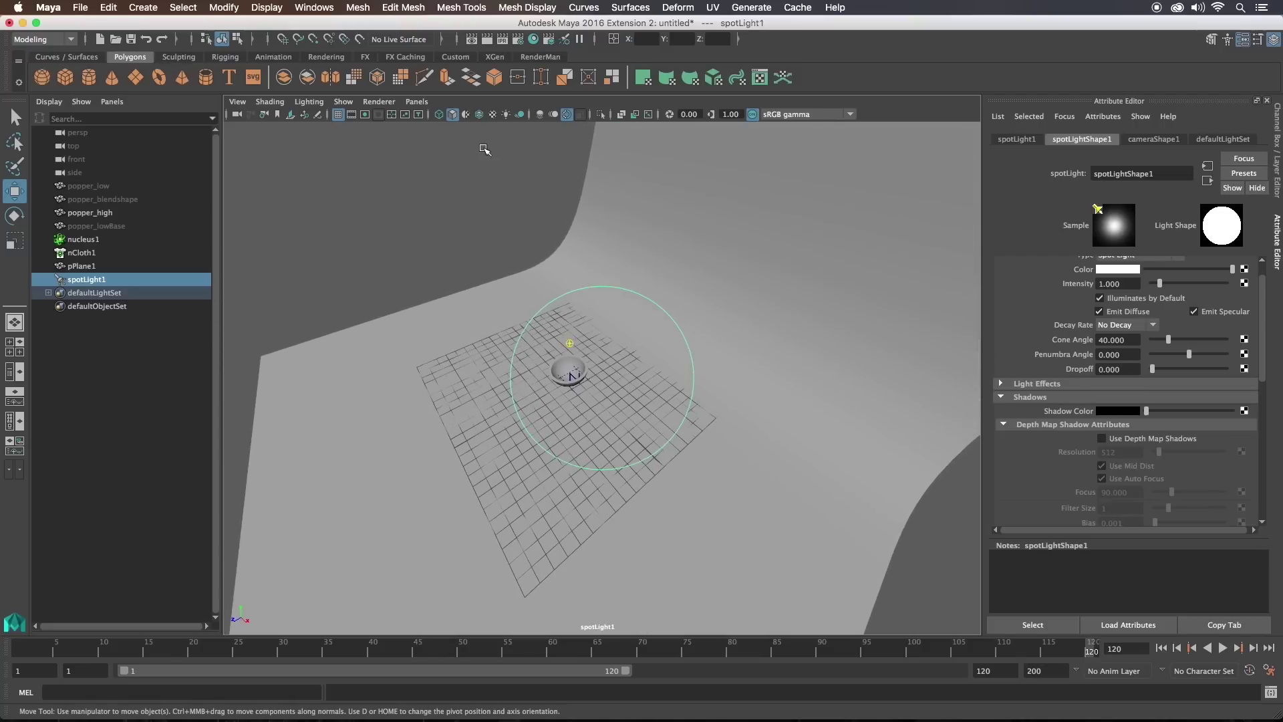
# Light the viewport with all scene lights and pull the spot light back until its cone covers the whole backdrop
pyautogui.click(505, 115)
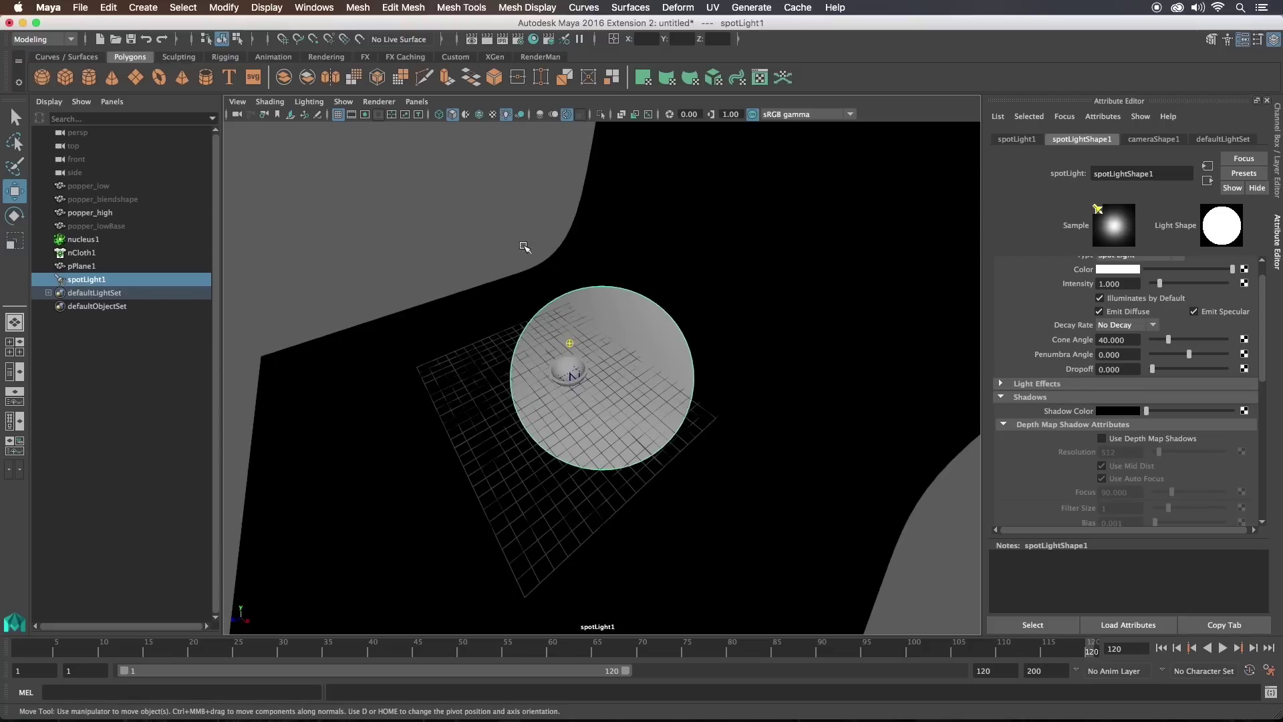
pyautogui.keyDown('alt'); pyautogui.moveTo(717, 325); pyautogui.dragTo(495, 286); pyautogui.keyUp('alt')
pyautogui.moveTo(494, 285)
pyautogui.keyDown('alt'); pyautogui.mouseDown(button='right')
pyautogui.moveTo(527, 283)
pyautogui.moveTo(453, 278)
pyautogui.moveTo(496, 283)
pyautogui.mouseUp(button='right'); pyautogui.keyUp('alt')
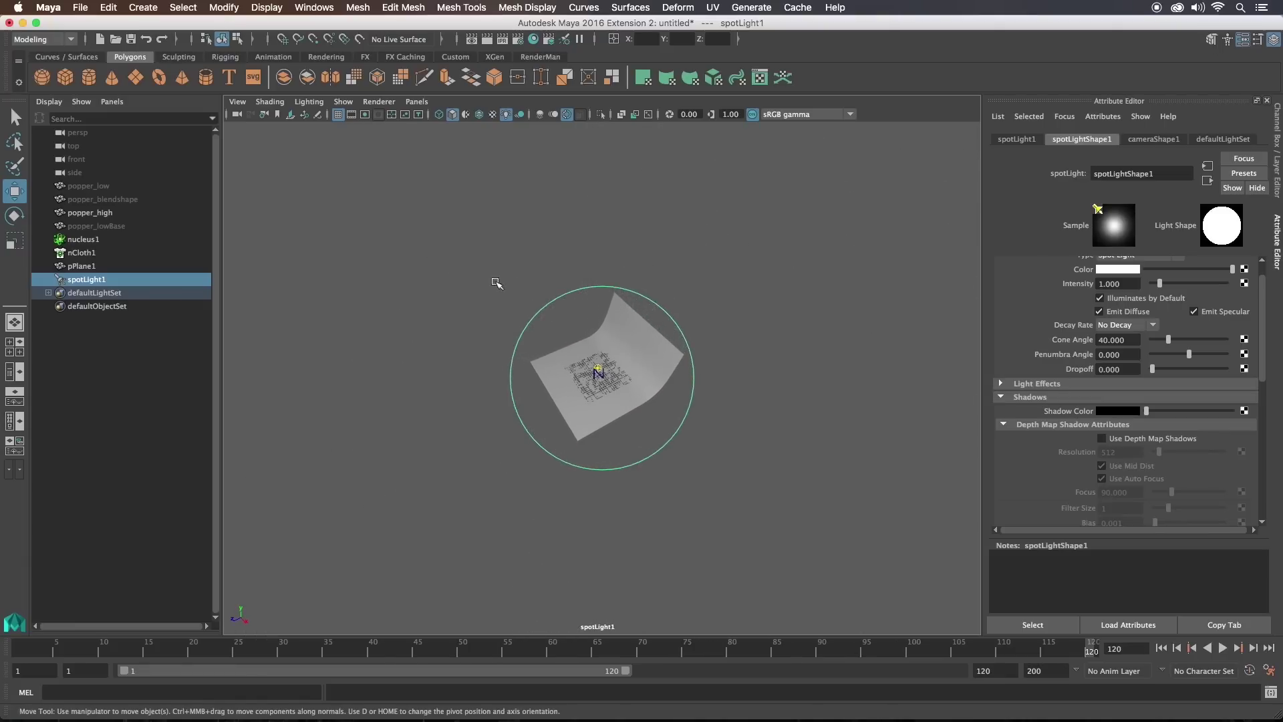
pyautogui.moveTo(603, 287)
pyautogui.keyDown('alt'); pyautogui.mouseDown(button='right')
pyautogui.moveTo(626, 292)
pyautogui.moveTo(614, 293)
pyautogui.mouseUp(button='right'); pyautogui.keyUp('alt')
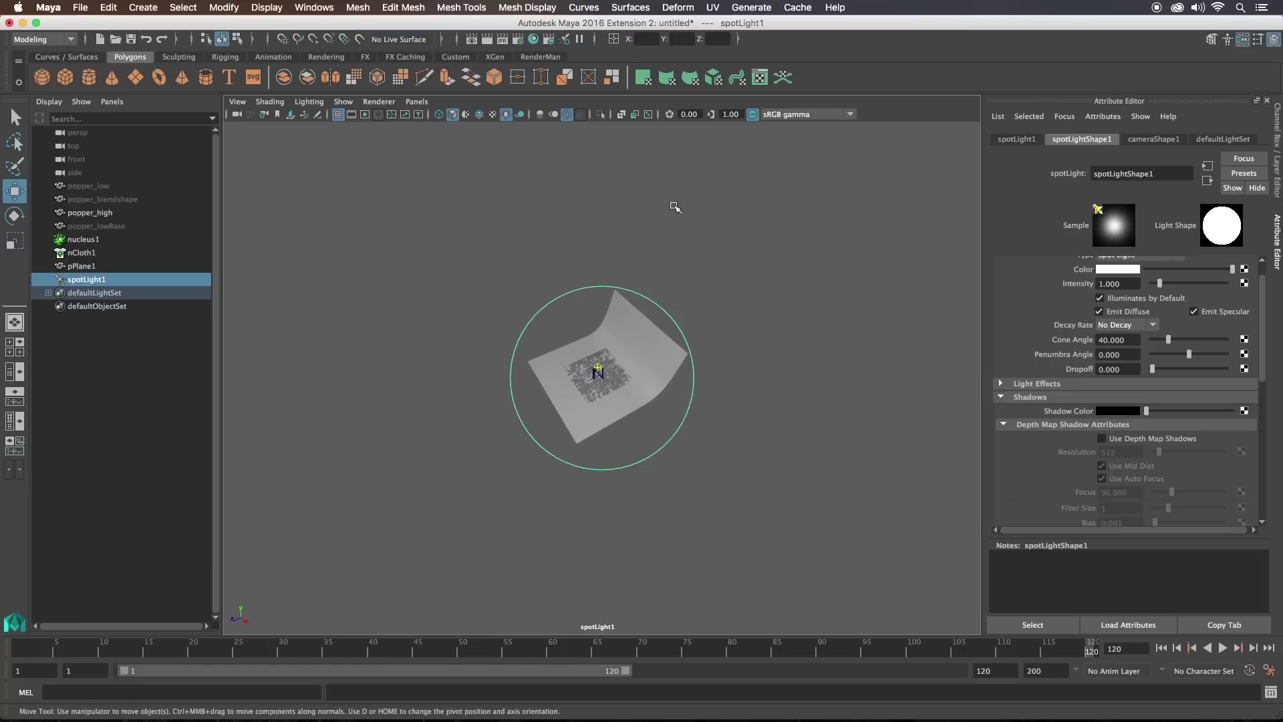
# Switch the viewport back to the persp camera and turn on shadow display
pyautogui.click(427, 103)
pyautogui.moveTo(420, 114)
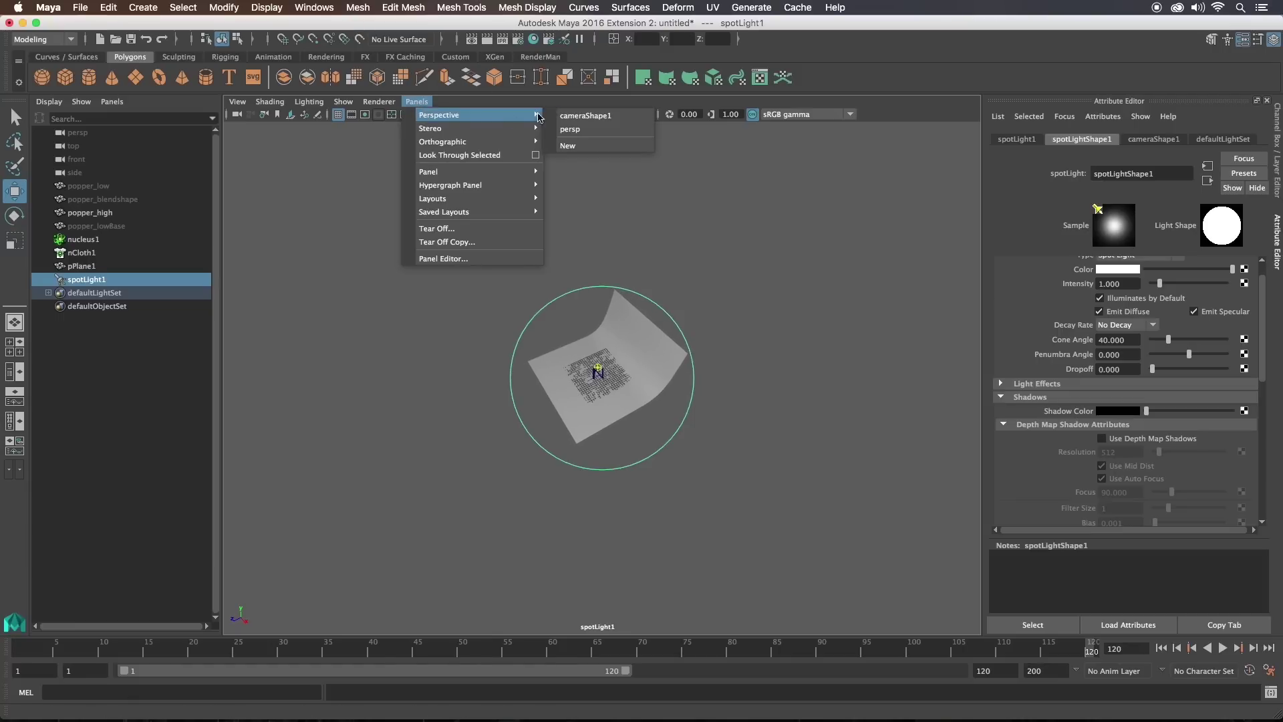
pyautogui.click(570, 129)
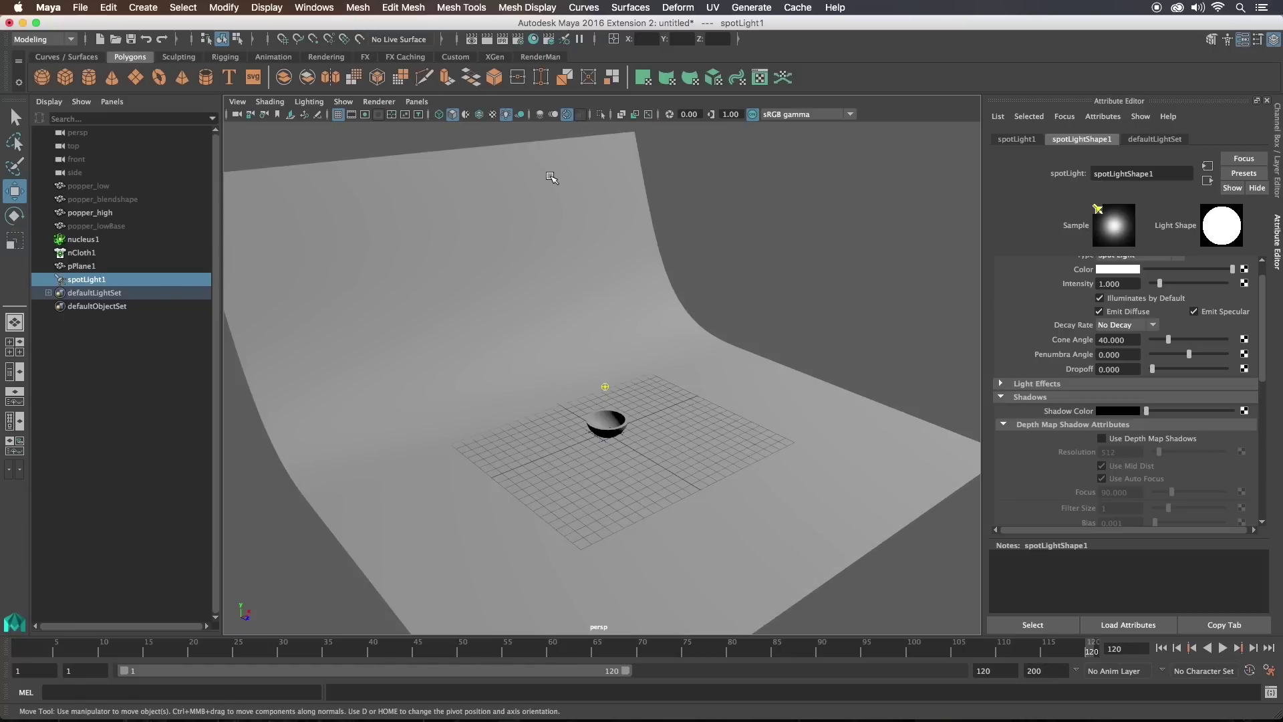
pyautogui.keyDown('alt'); pyautogui.moveTo(558, 330); pyautogui.dragTo(713, 355, button='right'); pyautogui.keyUp('alt')
pyautogui.keyDown('alt'); pyautogui.moveTo(713, 356); pyautogui.dragTo(615, 280); pyautogui.keyUp('alt')
pyautogui.keyDown('alt'); pyautogui.moveTo(615, 281); pyautogui.dragTo(644, 300, button='middle'); pyautogui.keyUp('alt')
pyautogui.keyDown('alt'); pyautogui.moveTo(645, 301); pyautogui.dragTo(563, 185); pyautogui.keyUp('alt')
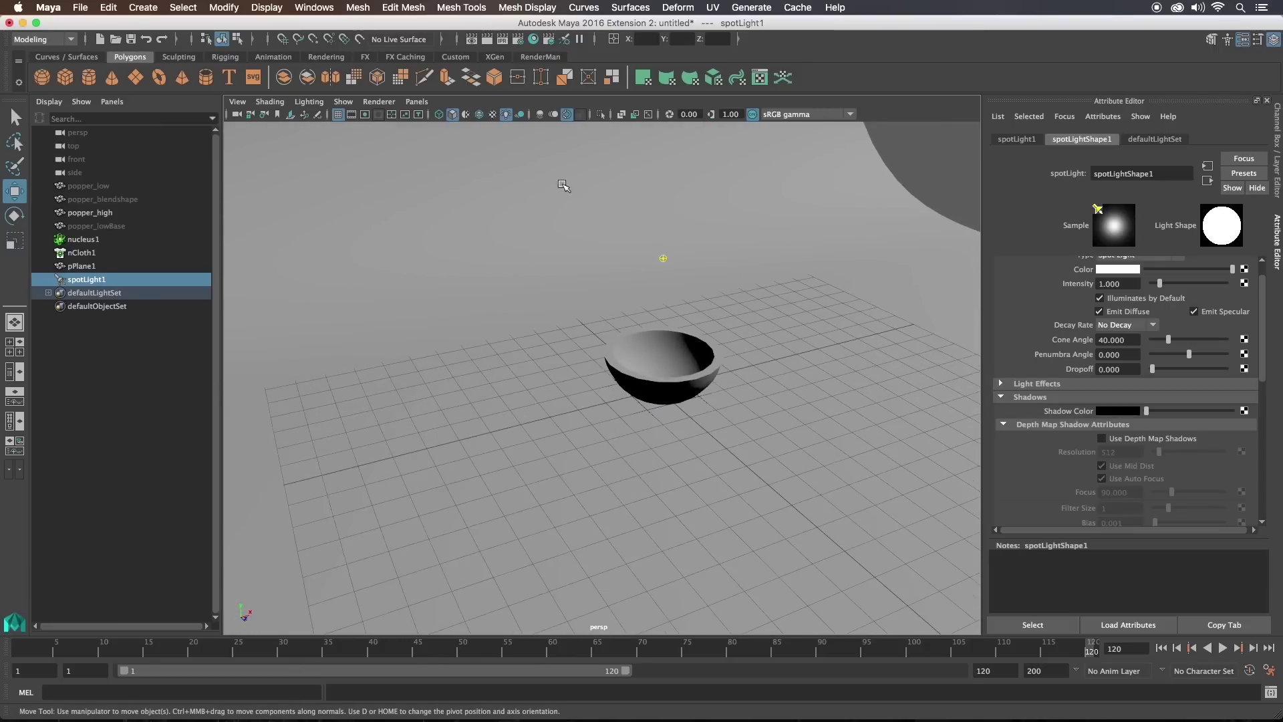
pyautogui.click(518, 114)
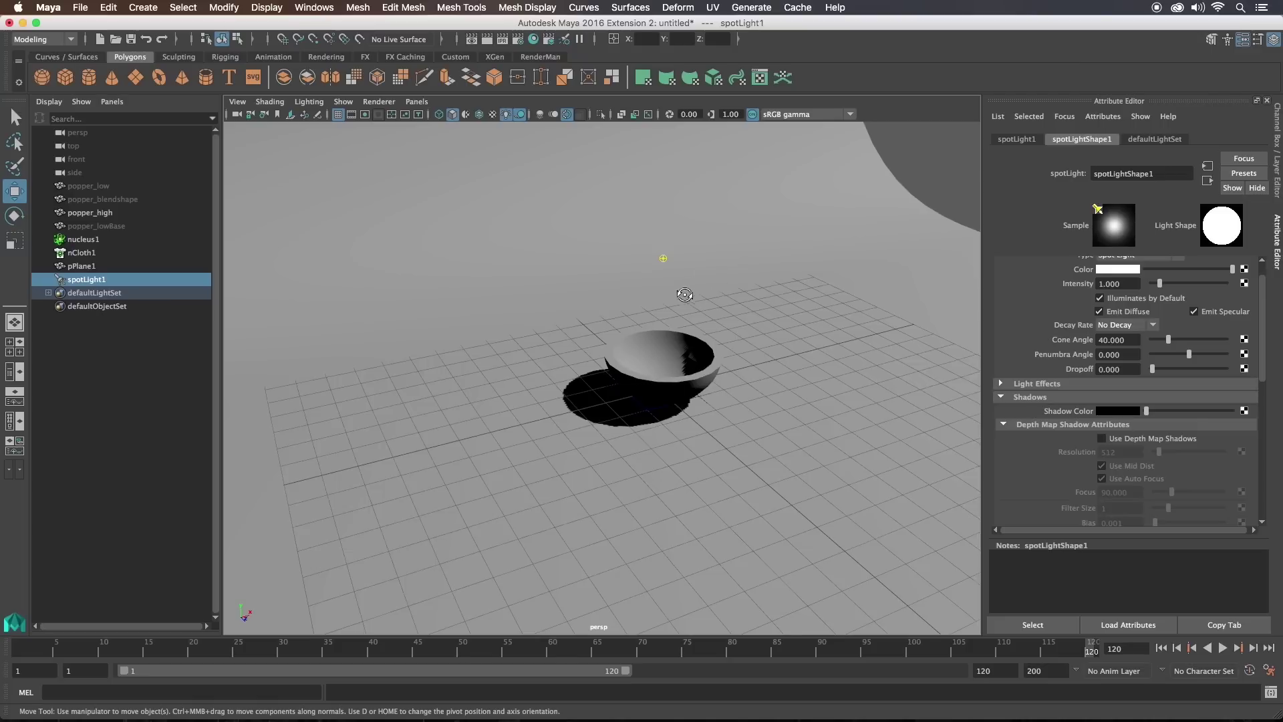
pyautogui.keyDown('alt'); pyautogui.moveTo(685, 294); pyautogui.dragTo(690, 287); pyautogui.keyUp('alt')
# Assign a new Blinn material to popper_high and set its color to a dark blue, about H 219, S 0.745, V 0.358
pyautogui.click(618, 379)
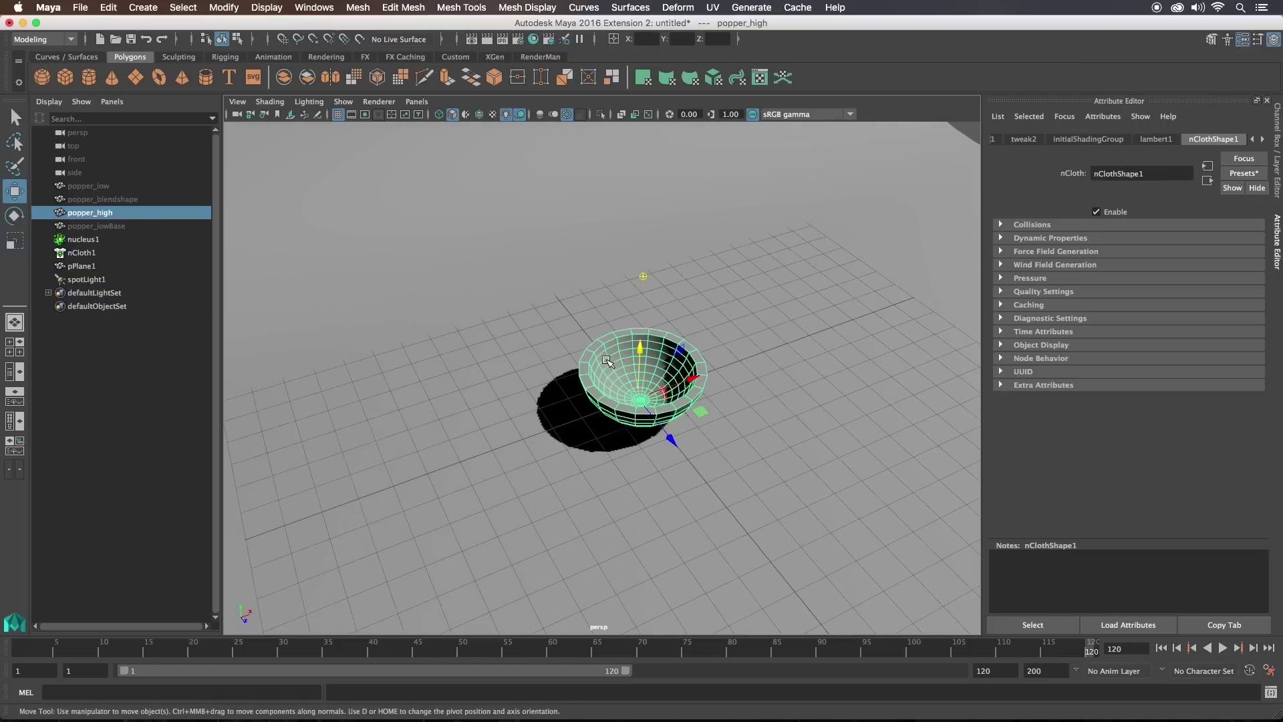
pyautogui.moveTo(610, 359); pyautogui.dragTo(589, 662, button='right')
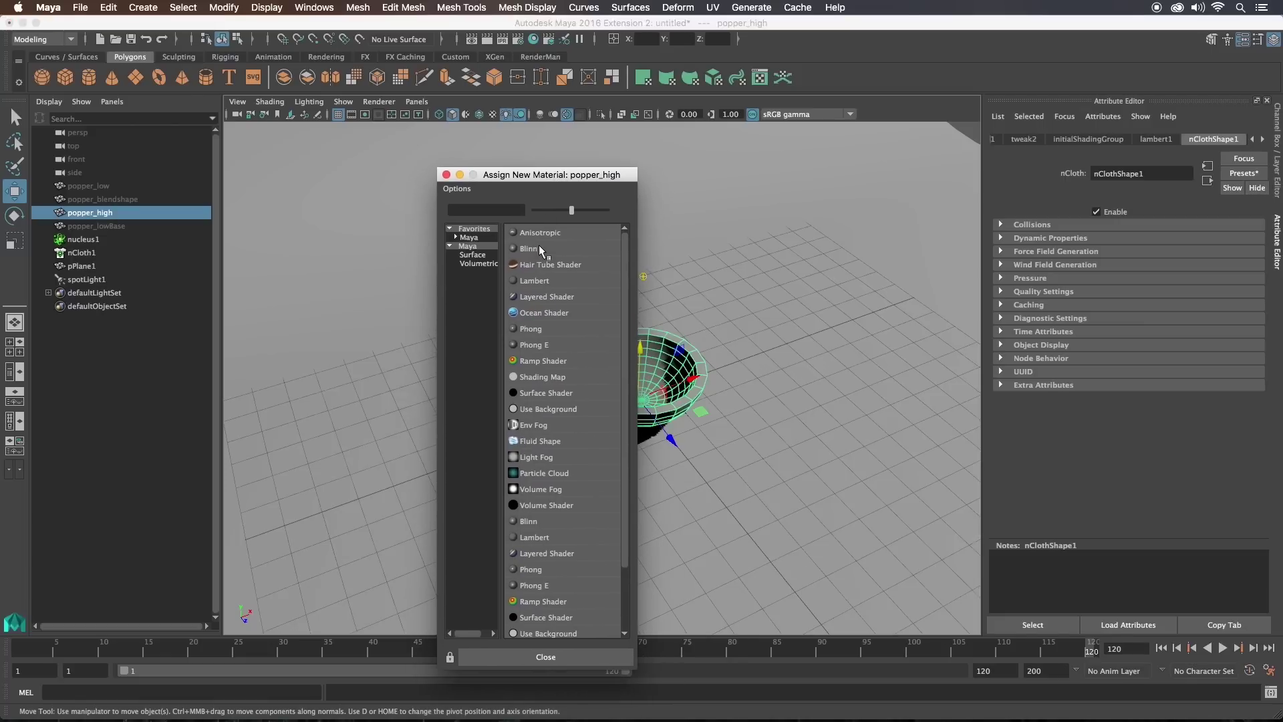
pyautogui.click(538, 247)
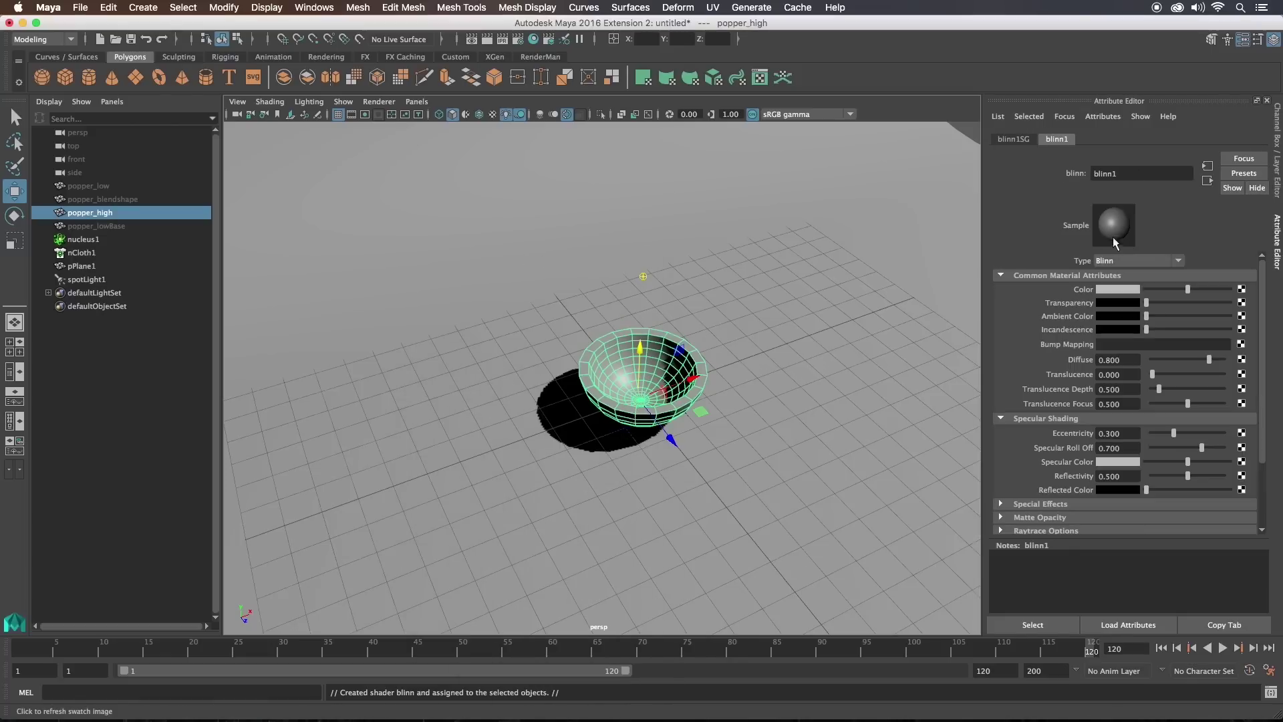
pyautogui.click(1119, 290)
pyautogui.moveTo(1210, 314); pyautogui.dragTo(1227, 310)
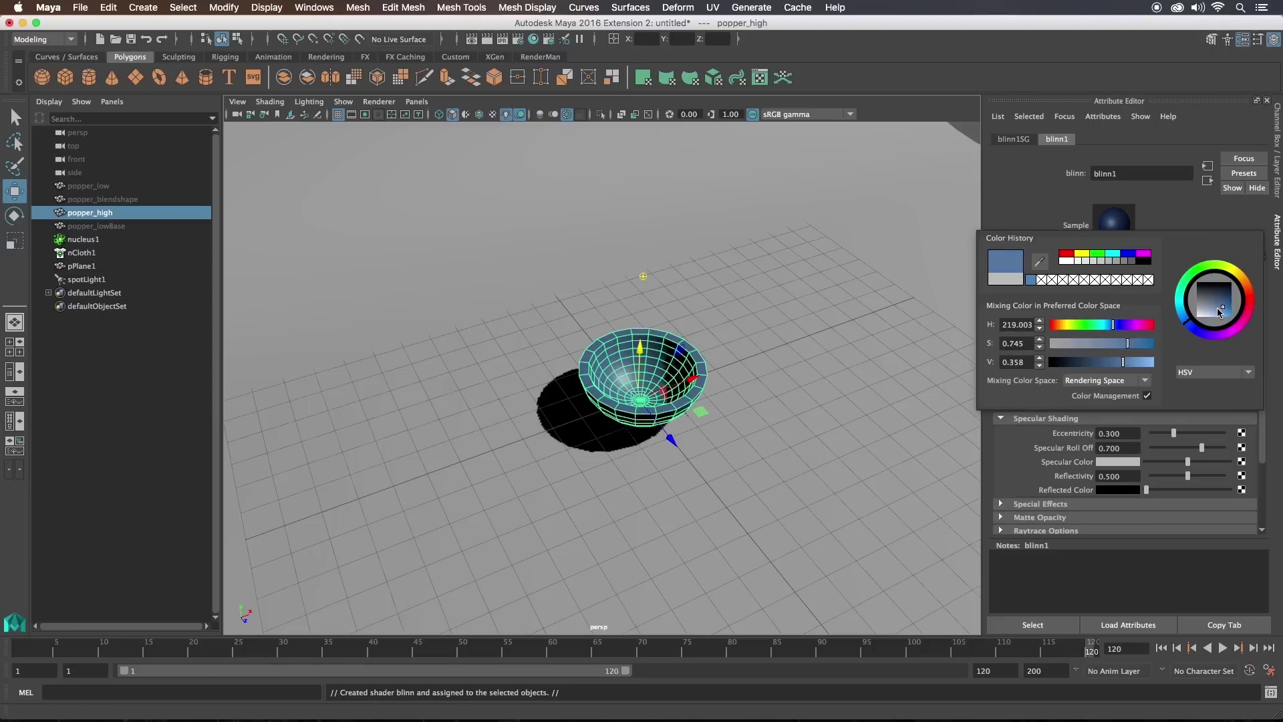
pyautogui.click(971, 134)
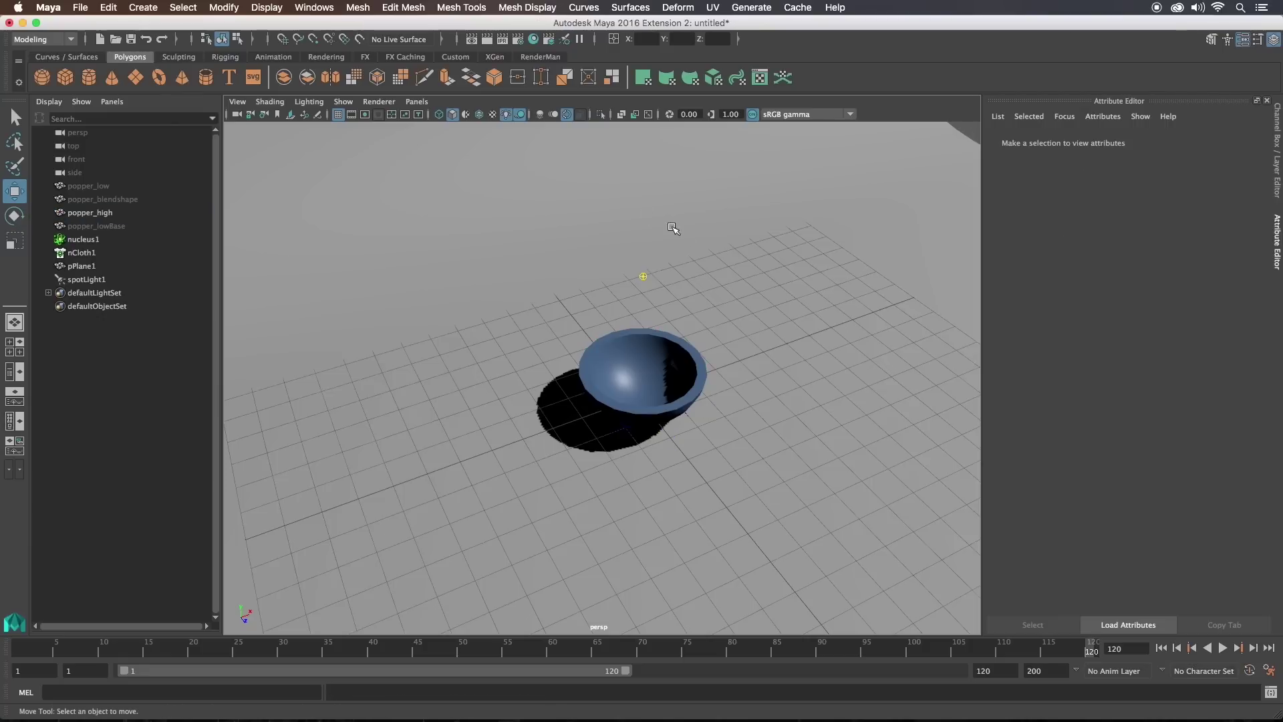
# Add an ambient light to the scene and set its intensity to 0.1 to soften the popper's dark shadow
pyautogui.moveTo(636, 275)
pyautogui.keyDown('alt'); pyautogui.mouseDown()
pyautogui.moveTo(645, 260)
pyautogui.moveTo(632, 249)
pyautogui.moveTo(628, 262)
pyautogui.mouseUp(); pyautogui.keyUp('alt')
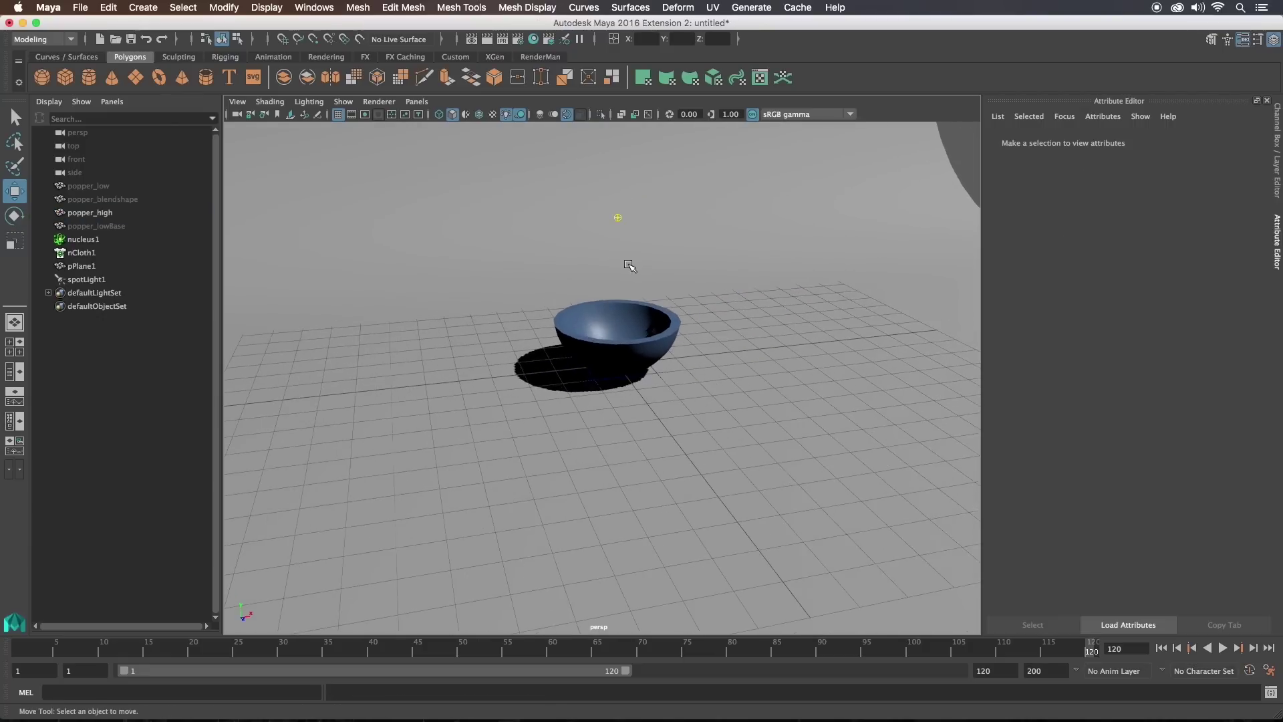
pyautogui.keyDown('alt'); pyautogui.moveTo(629, 262); pyautogui.dragTo(595, 266, button='right'); pyautogui.keyUp('alt')
pyautogui.keyDown('alt'); pyautogui.moveTo(595, 266); pyautogui.dragTo(598, 275, button='middle'); pyautogui.keyUp('alt')
pyautogui.keyDown('alt'); pyautogui.moveTo(598, 275); pyautogui.dragTo(612, 298); pyautogui.keyUp('alt')
pyautogui.keyDown('alt'); pyautogui.moveTo(612, 298); pyautogui.dragTo(651, 267, button='right'); pyautogui.keyUp('alt')
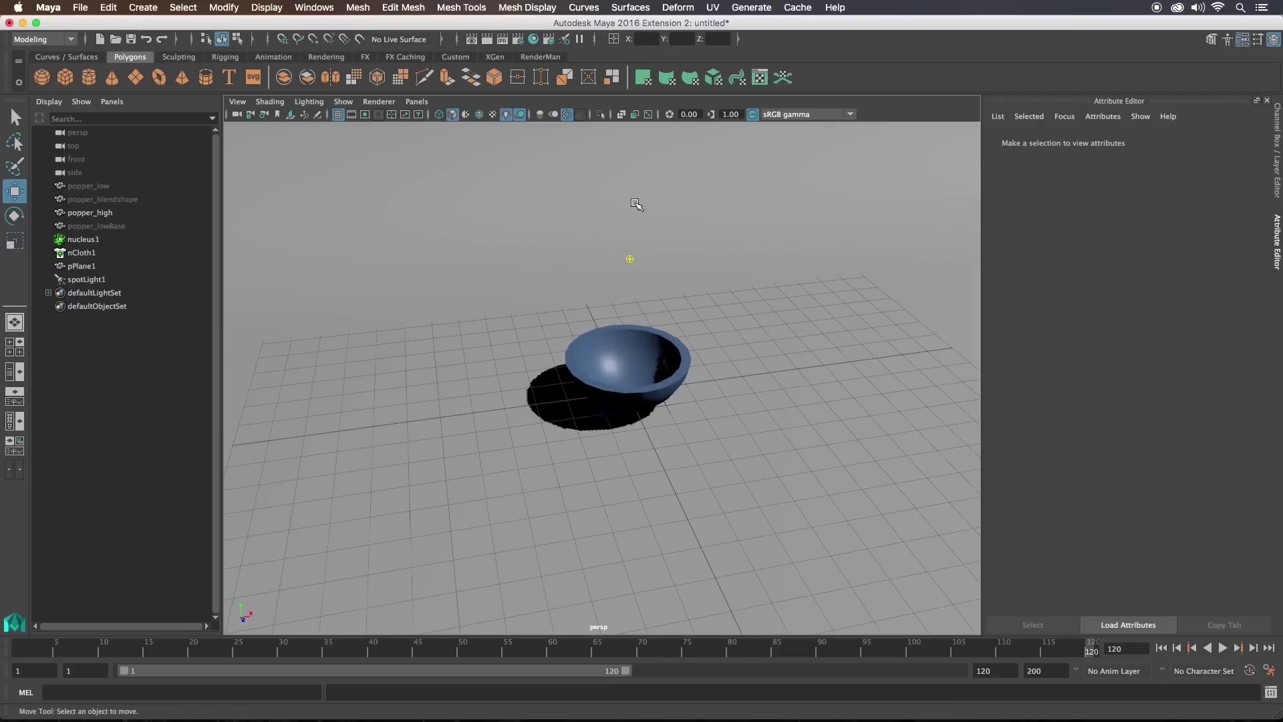
pyautogui.click(151, 5)
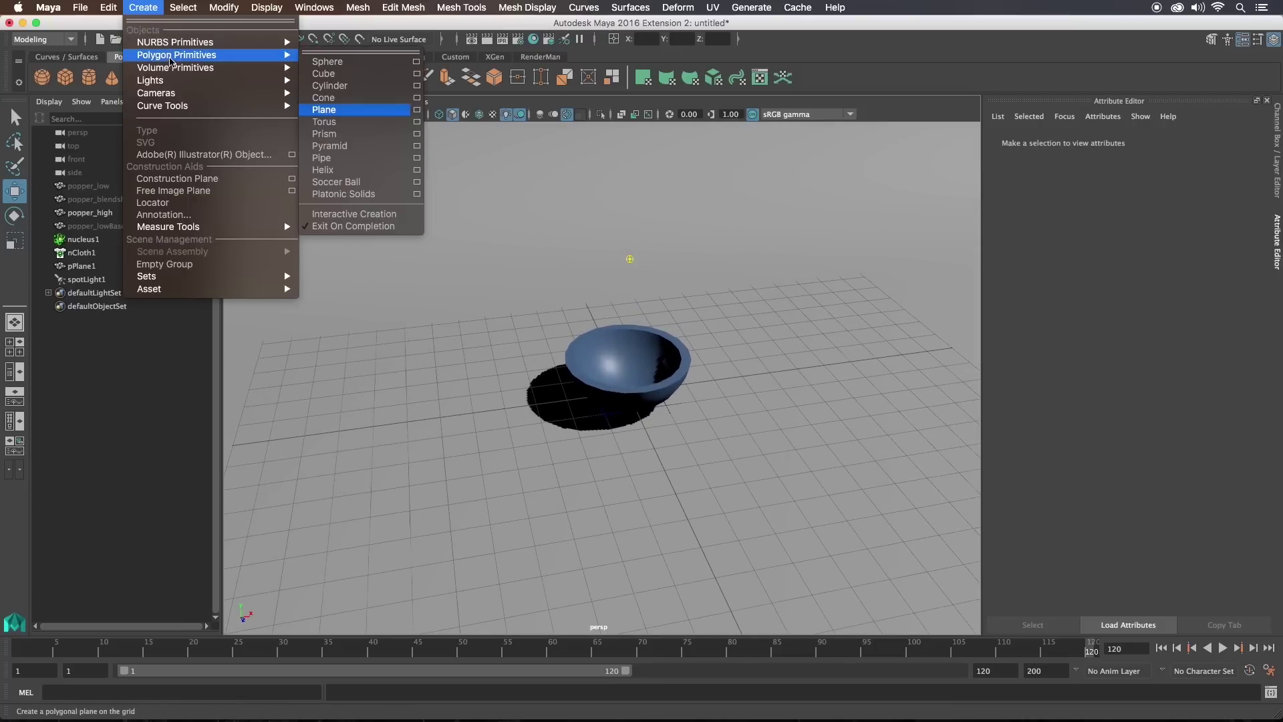
pyautogui.moveTo(170, 87)
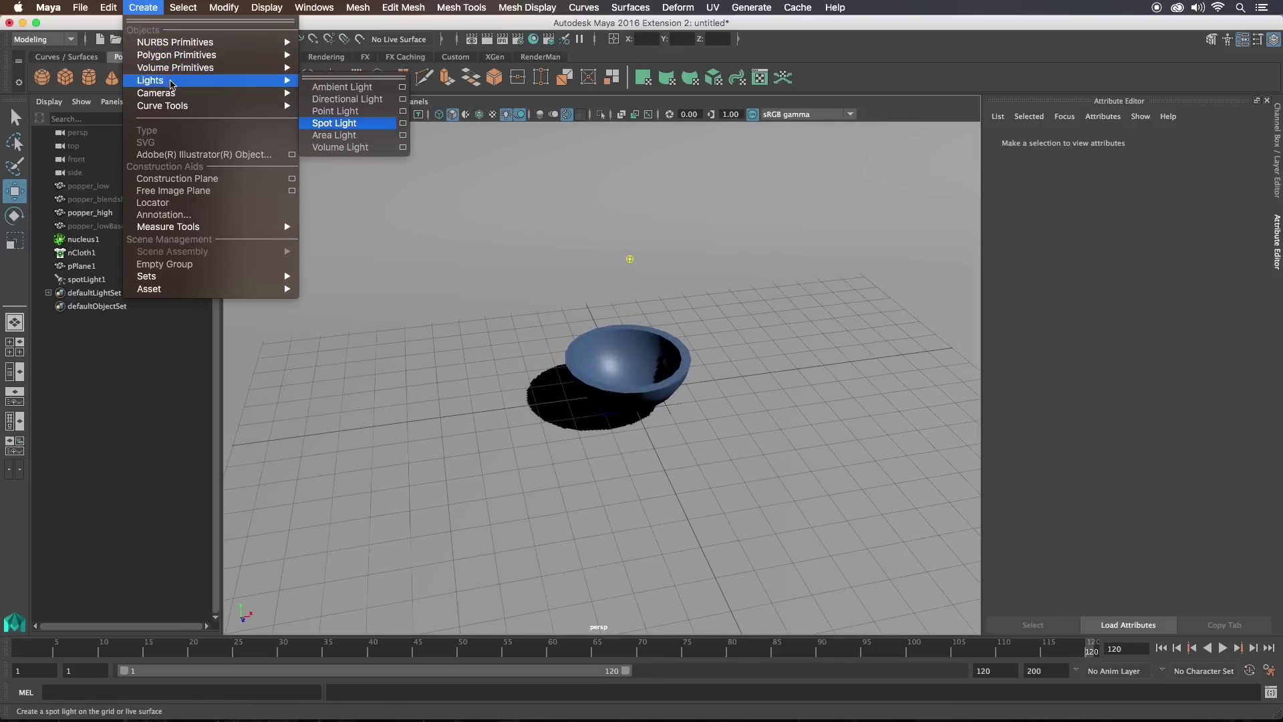
pyautogui.click(354, 88)
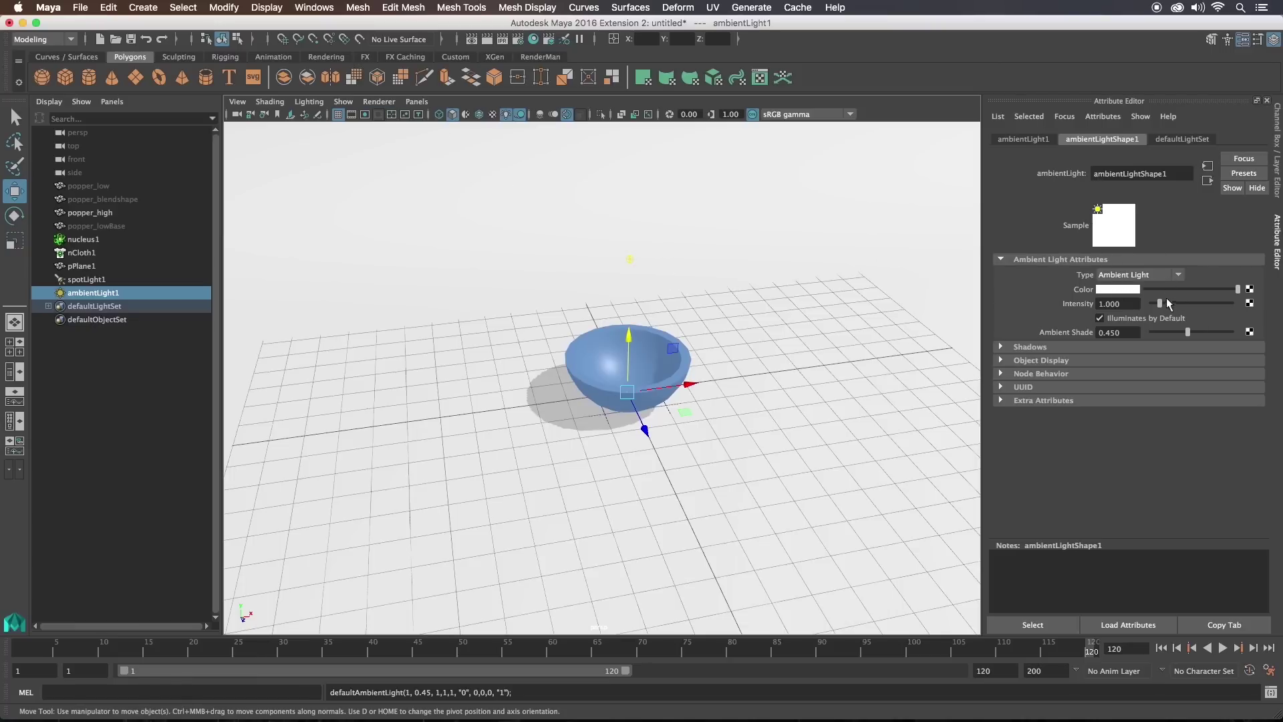
pyautogui.moveTo(1159, 304); pyautogui.dragTo(1155, 304)
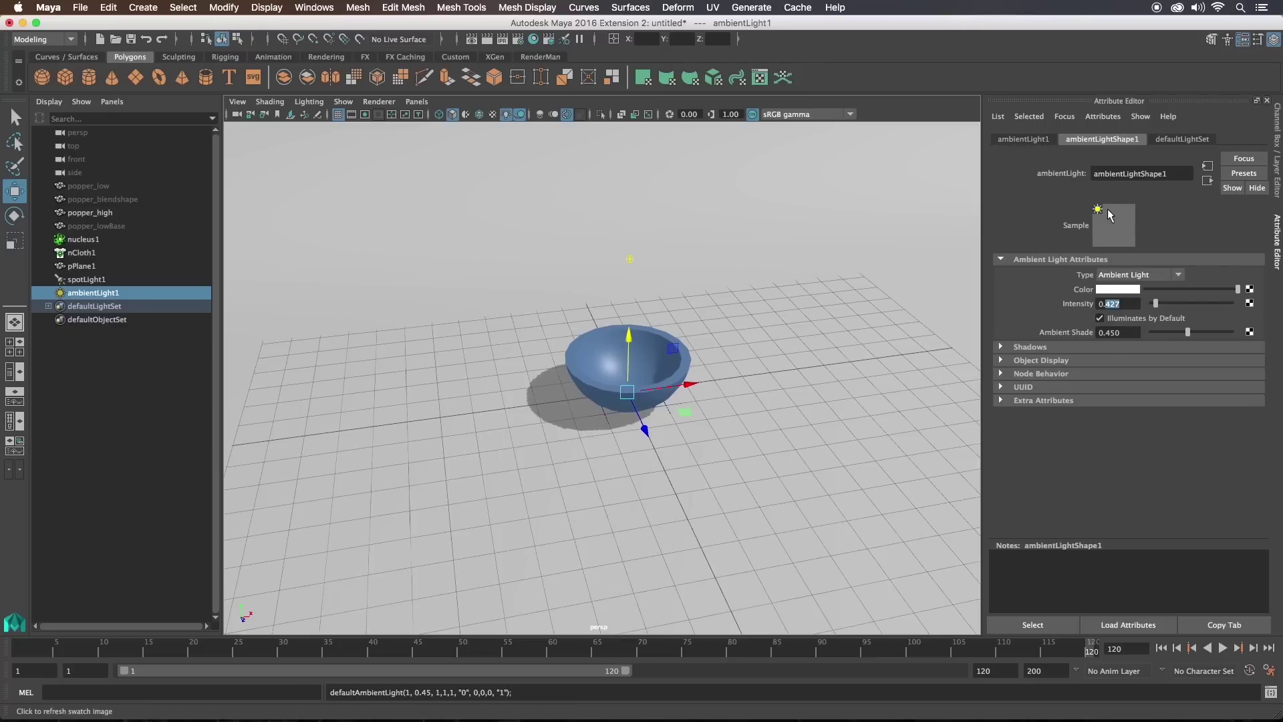
pyautogui.press('Return')
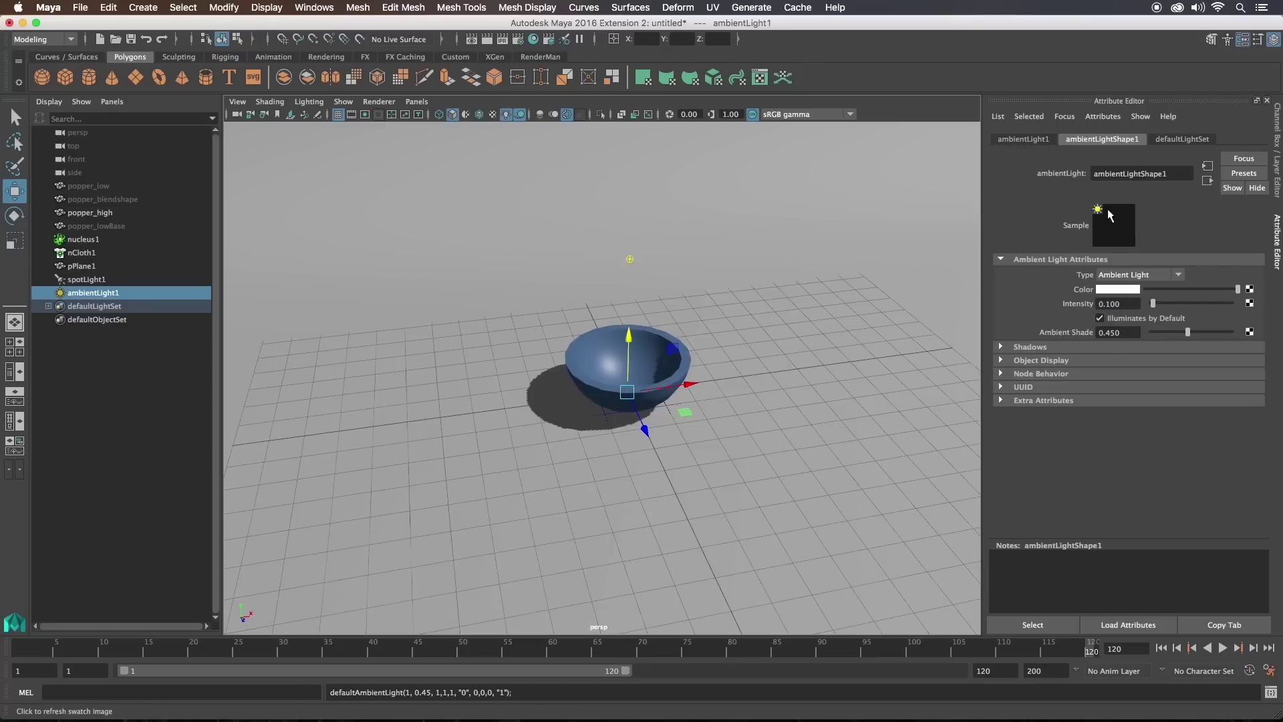
pyautogui.keyDown('alt'); pyautogui.moveTo(762, 217); pyautogui.dragTo(777, 205); pyautogui.keyUp('alt')
pyautogui.click(919, 176)
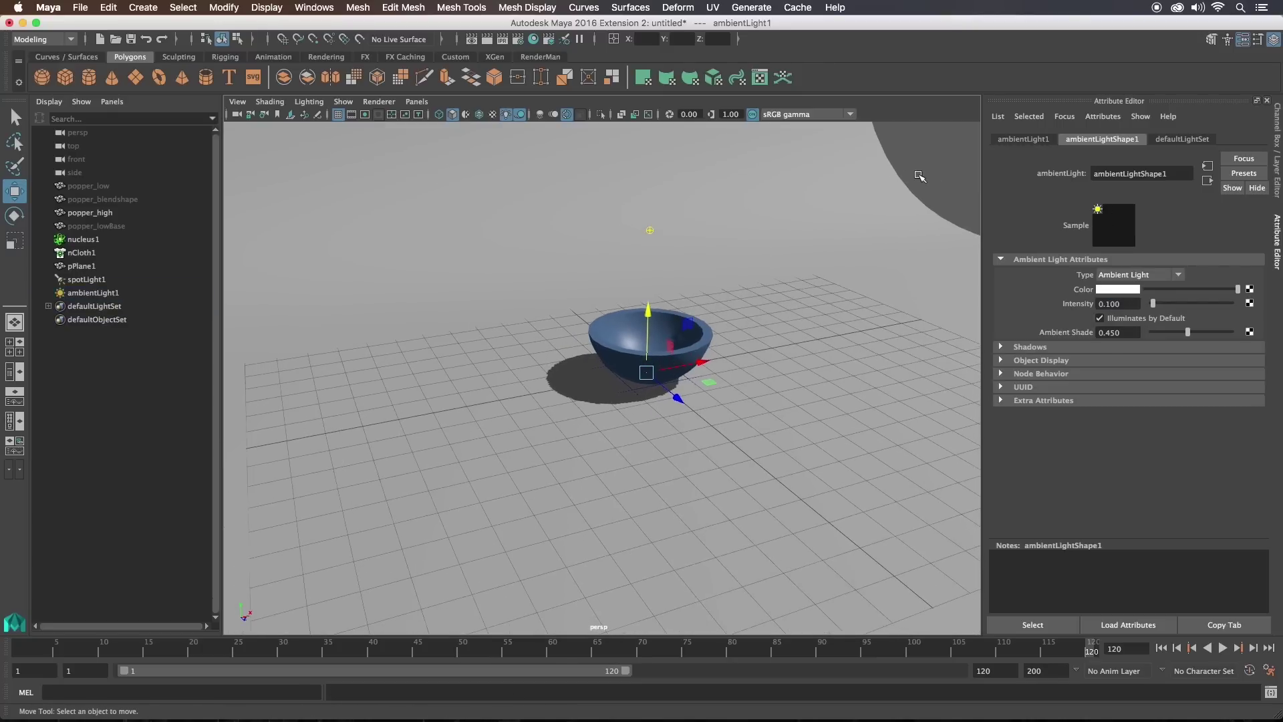
# Limit the persp viewport's object display to polygons only and hide the grid
pyautogui.keyDown('alt'); pyautogui.moveTo(920, 176); pyautogui.dragTo(773, 227); pyautogui.keyUp('alt')
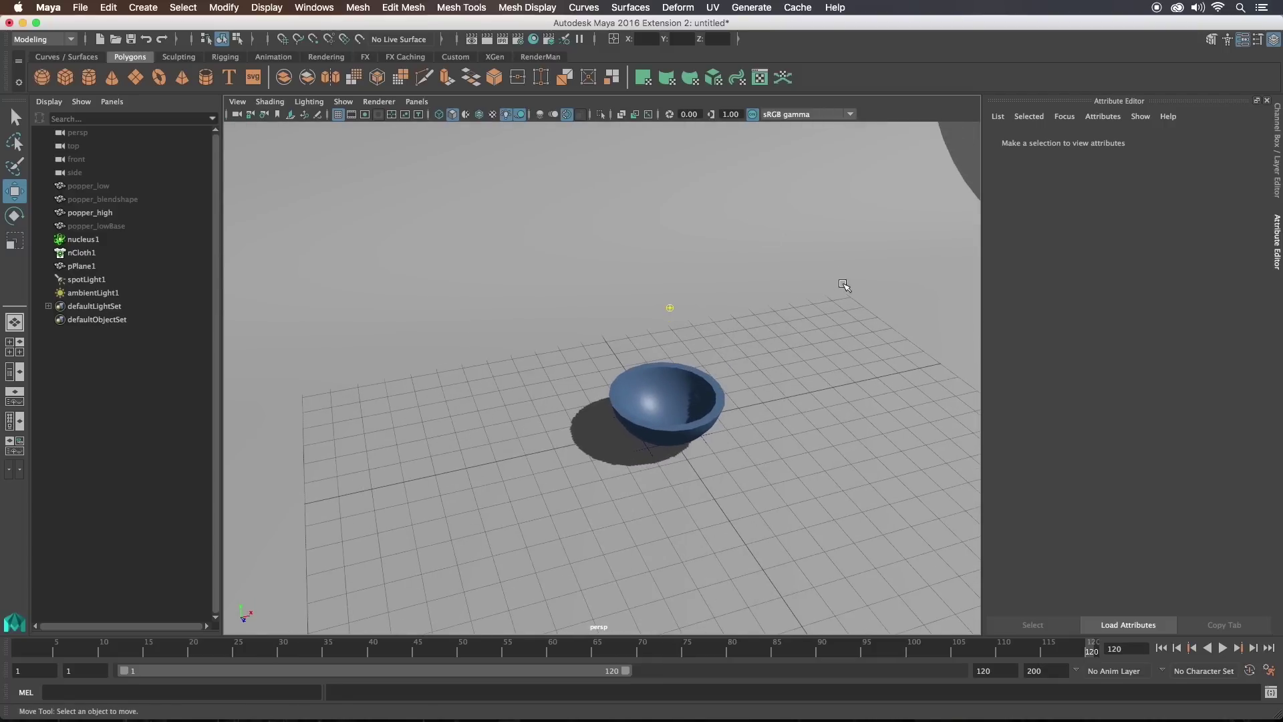
pyautogui.keyDown('alt'); pyautogui.moveTo(843, 285); pyautogui.dragTo(778, 224); pyautogui.keyUp('alt')
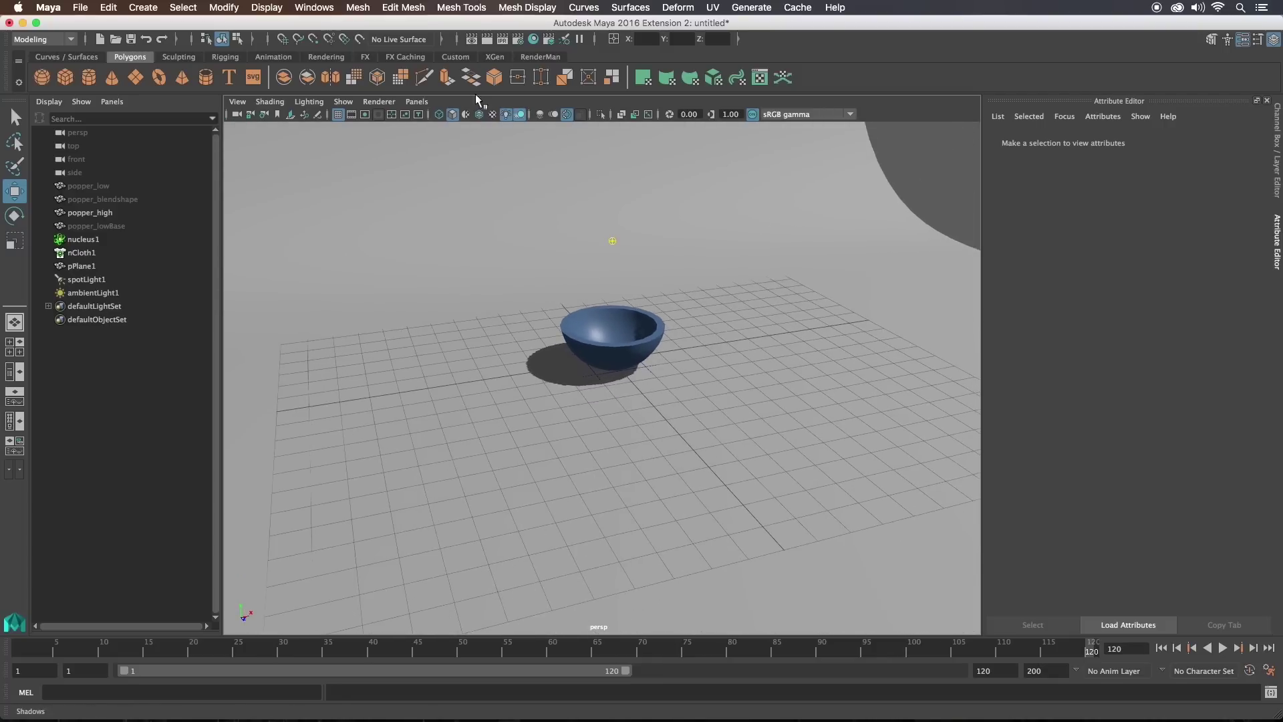
pyautogui.click(344, 102)
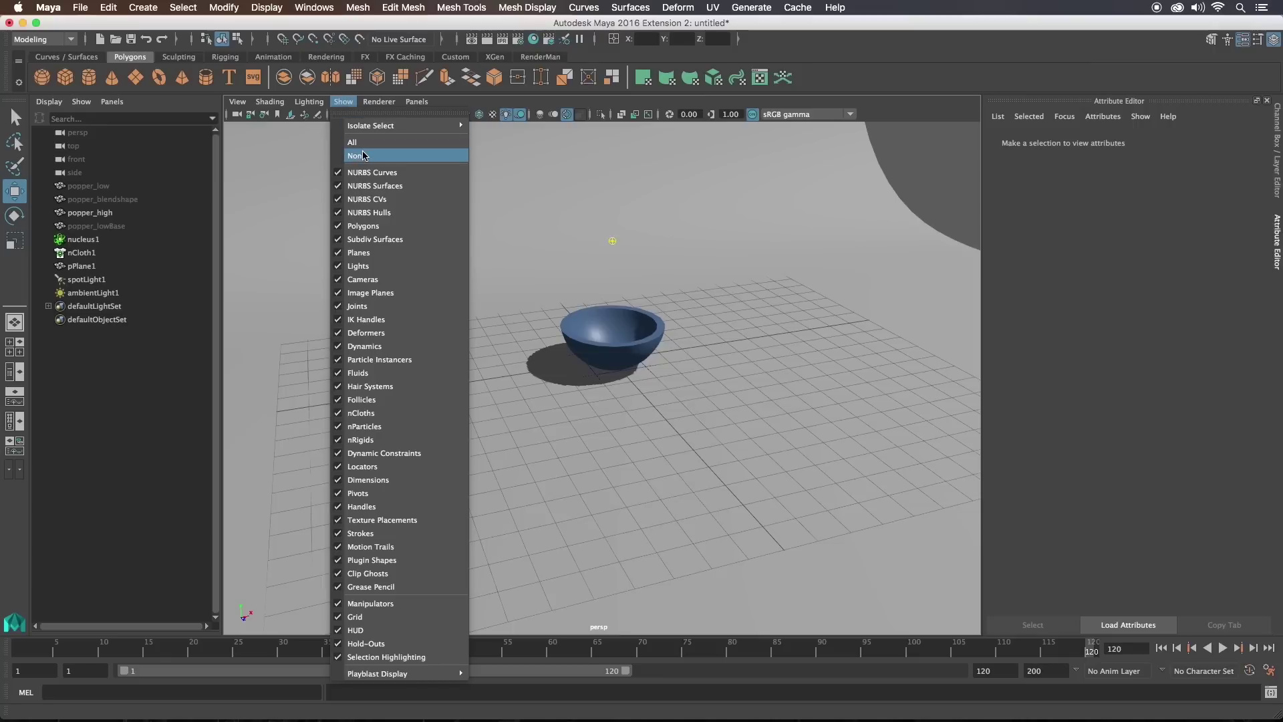
pyautogui.click(361, 156)
pyautogui.click(344, 102)
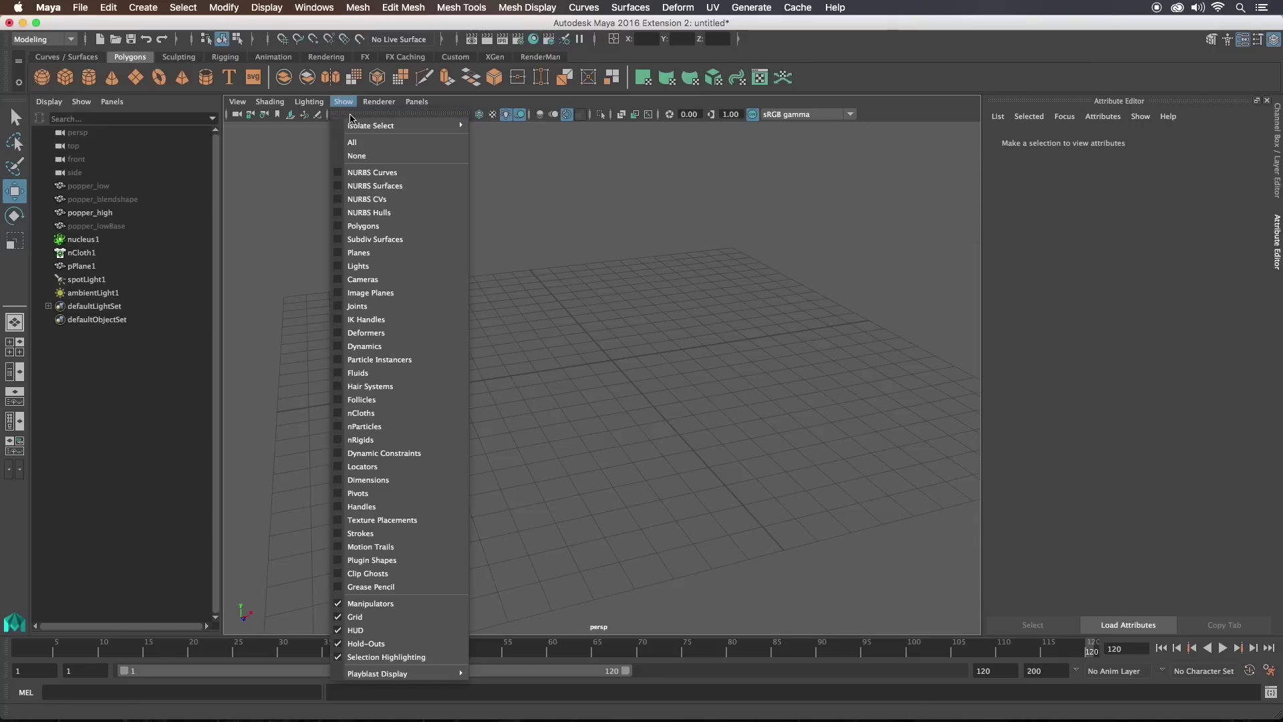
pyautogui.click(357, 227)
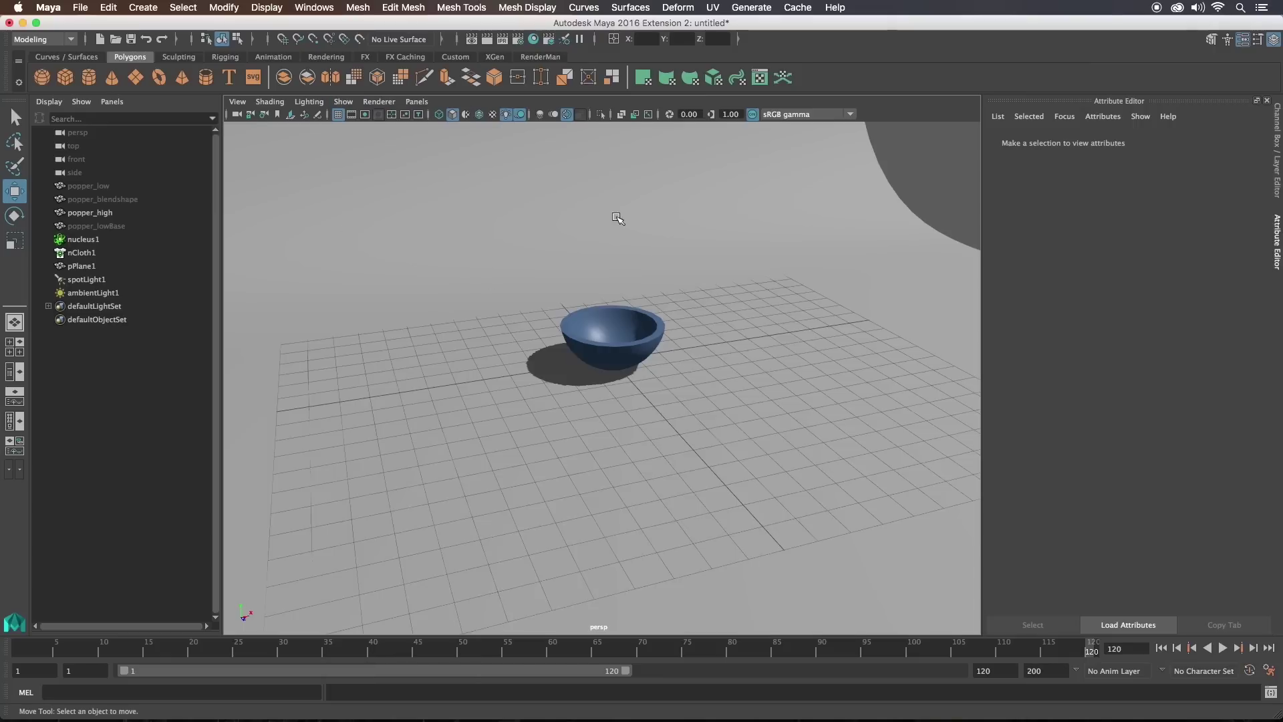
pyautogui.scroll(5, 742, 244)
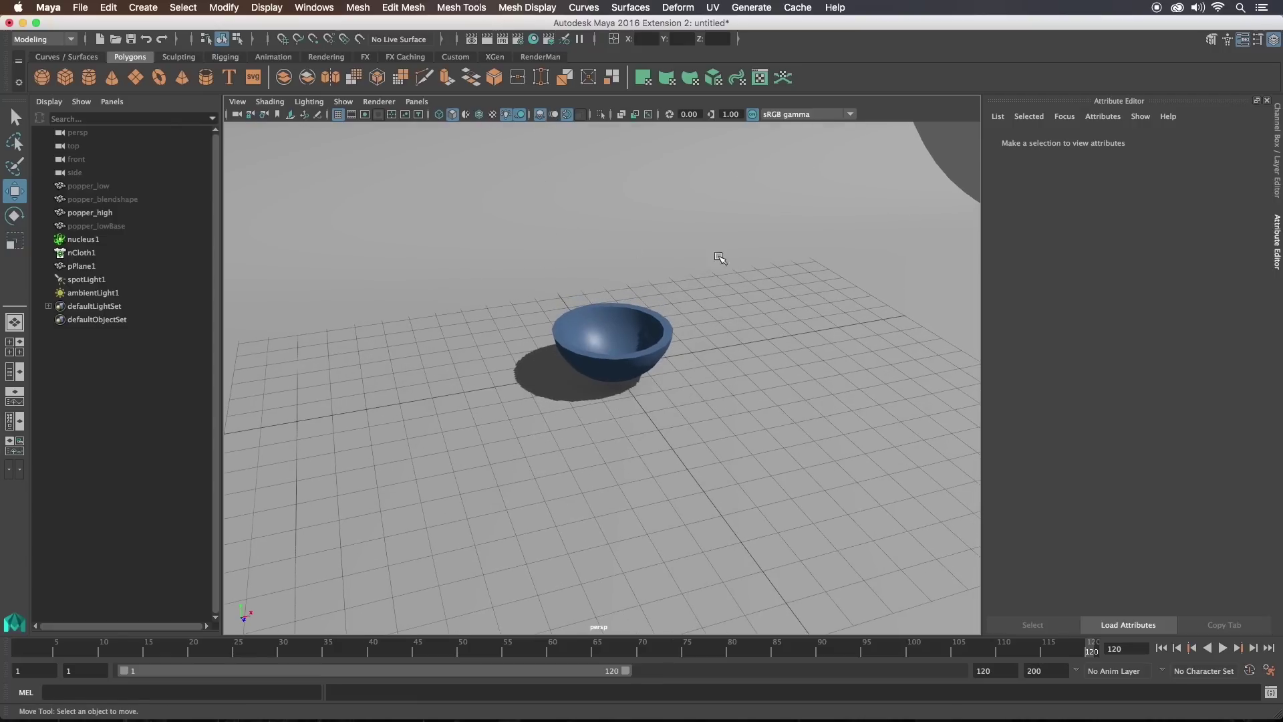
pyautogui.click(344, 102)
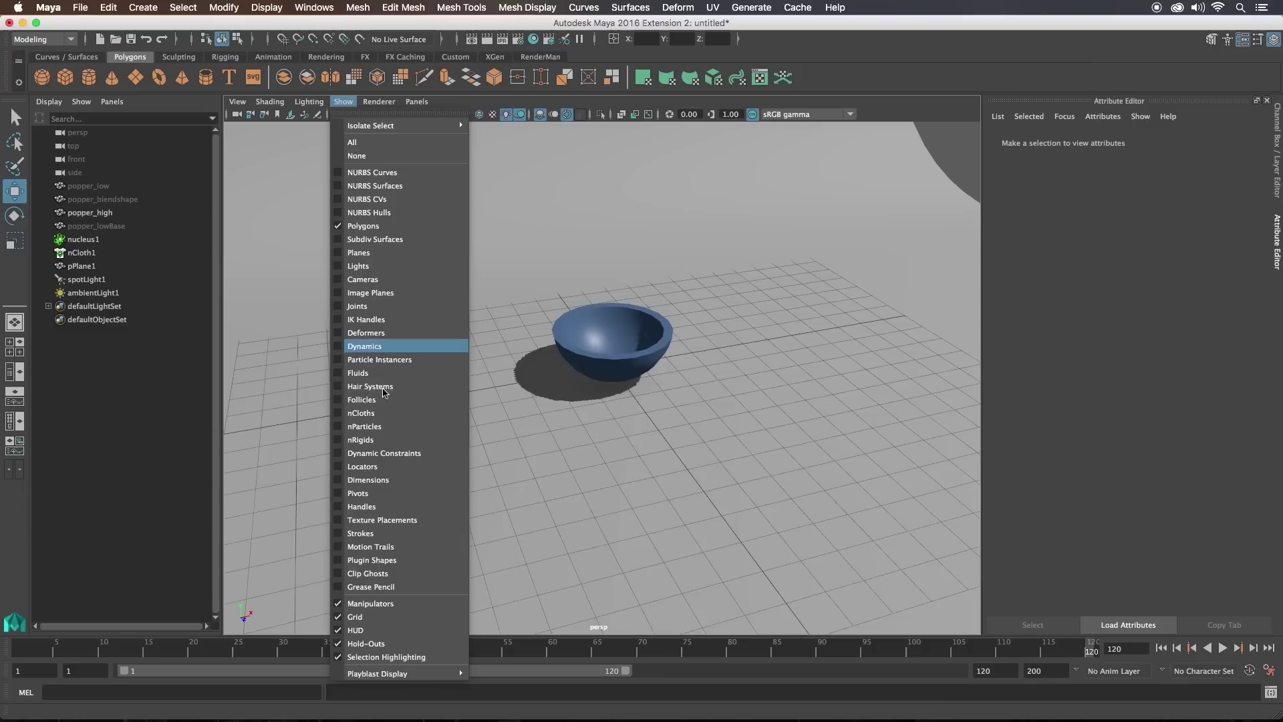
pyautogui.click(358, 616)
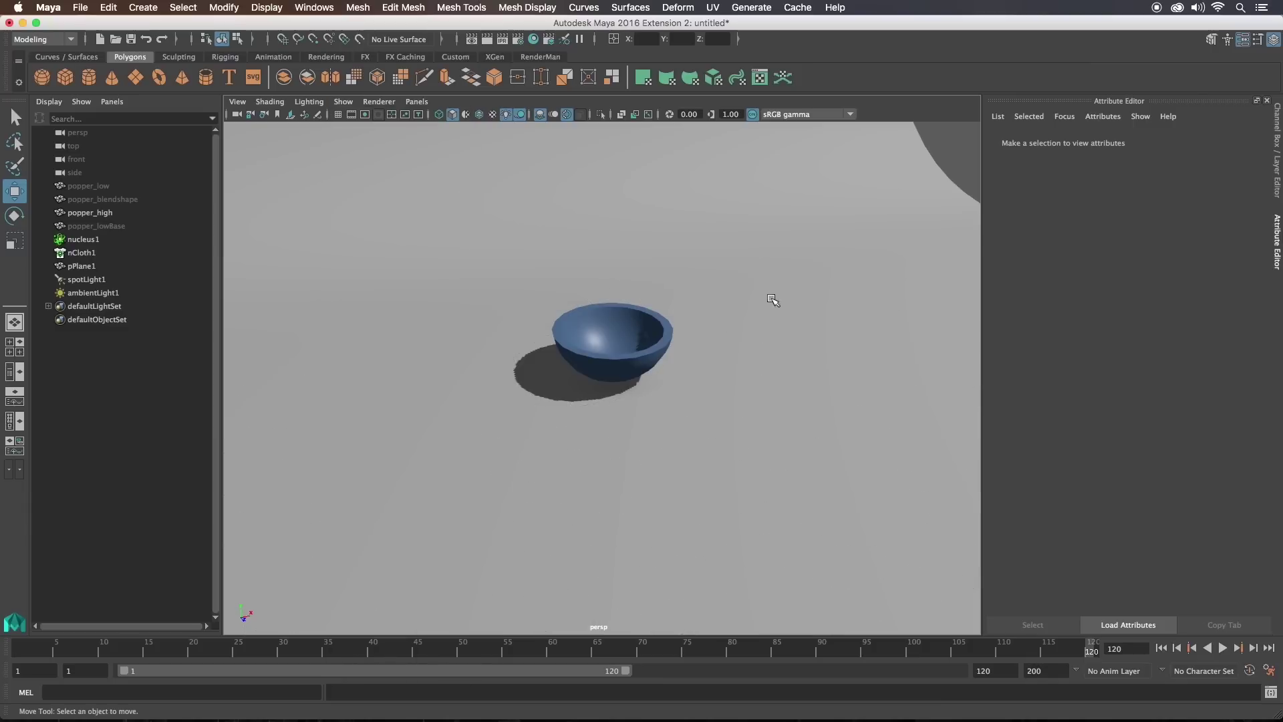
# Rotate the pPlane1 backdrop about its vertical axis so its curved back wall faces the camera, and deselect it
pyautogui.moveTo(780, 247)
pyautogui.keyDown('alt'); pyautogui.mouseDown()
pyautogui.moveTo(765, 258)
pyautogui.moveTo(748, 233)
pyautogui.moveTo(764, 263)
pyautogui.mouseUp(); pyautogui.keyUp('alt')
pyautogui.click(844, 258)
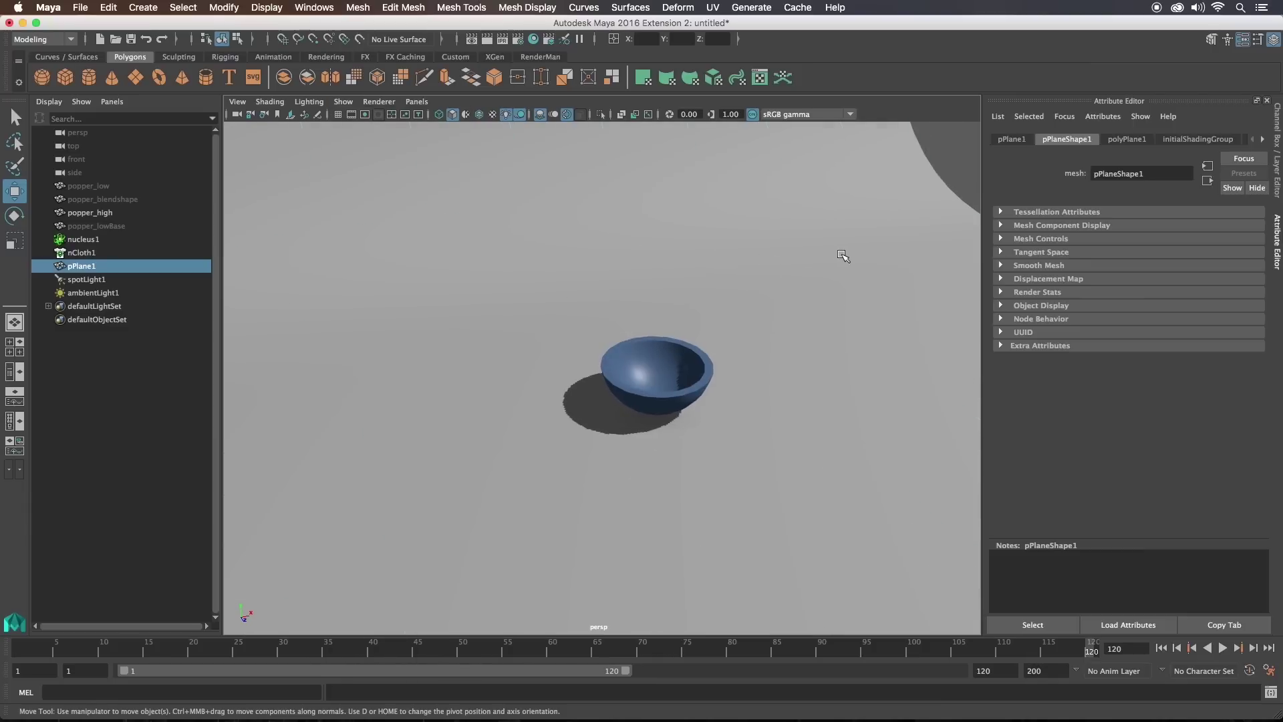
pyautogui.keyDown('alt'); pyautogui.moveTo(845, 258); pyautogui.dragTo(696, 254); pyautogui.keyUp('alt')
pyautogui.press('e')
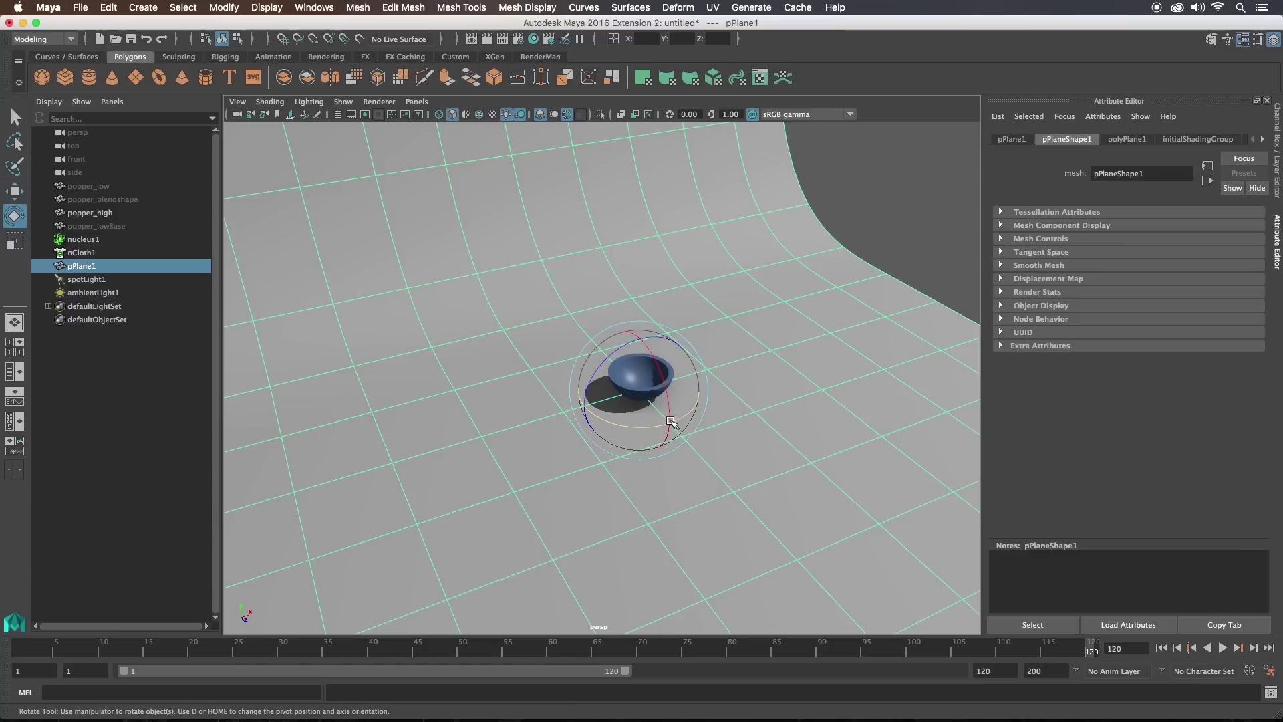
pyautogui.moveTo(741, 348); pyautogui.dragTo(782, 353, button='middle')
pyautogui.click(967, 231)
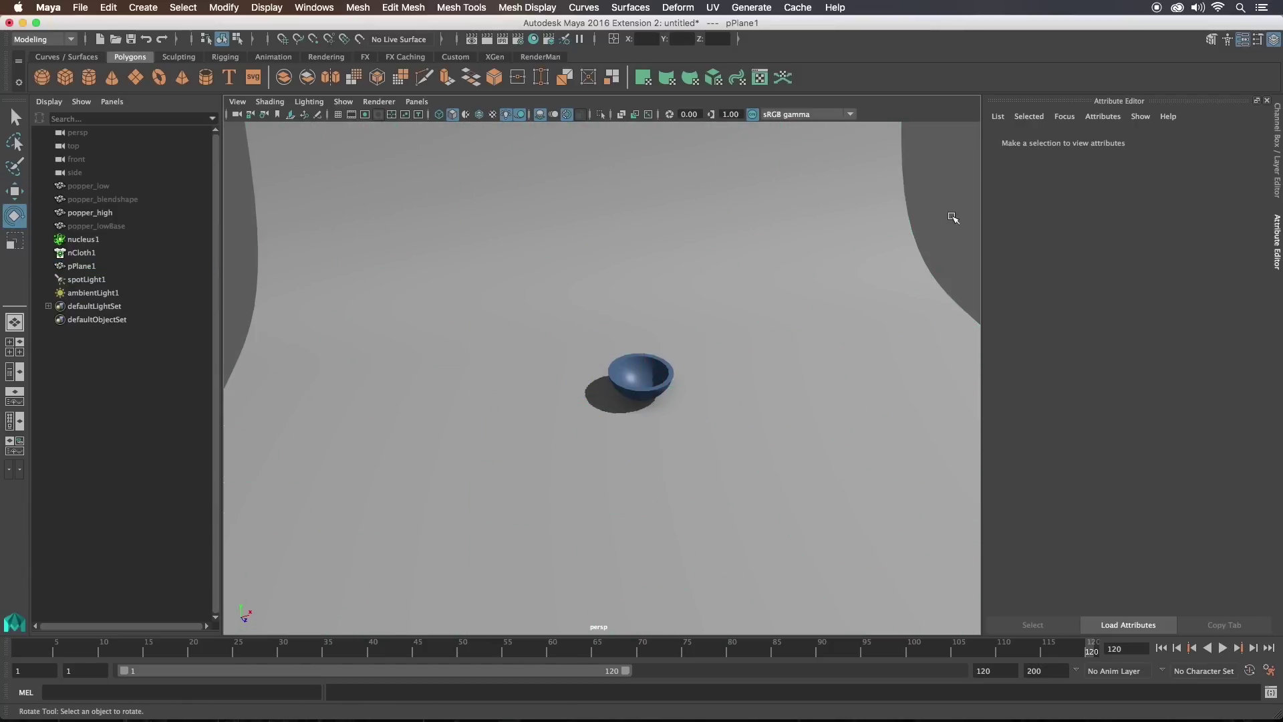
# Frame the popper closely against the backdrop in the persp view and playblast the animation to a movie
pyautogui.keyDown('alt'); pyautogui.moveTo(728, 268); pyautogui.dragTo(717, 278, button='right'); pyautogui.keyUp('alt')
pyautogui.keyDown('alt'); pyautogui.moveTo(699, 284); pyautogui.dragTo(768, 317, button='right'); pyautogui.keyUp('alt')
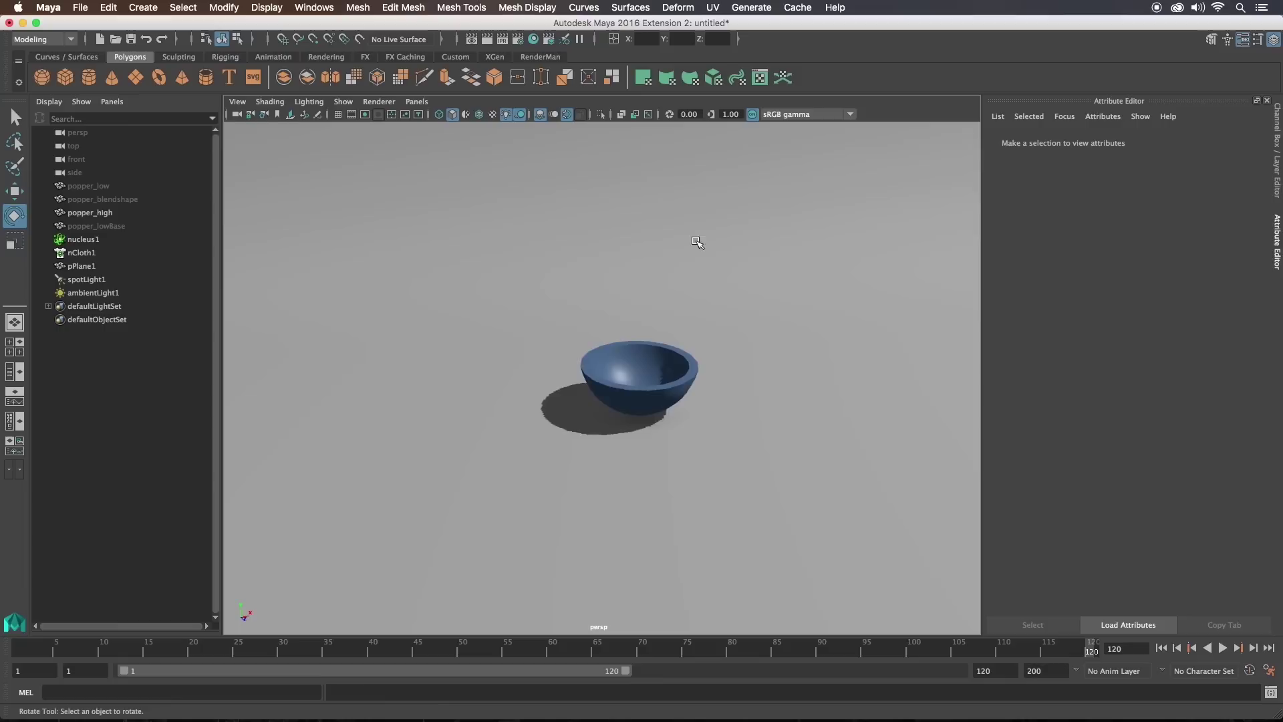
pyautogui.moveTo(697, 242)
pyautogui.keyDown('alt'); pyautogui.mouseDown(button='middle')
pyautogui.moveTo(662, 261)
pyautogui.moveTo(678, 256)
pyautogui.mouseUp(button='middle'); pyautogui.keyUp('alt')
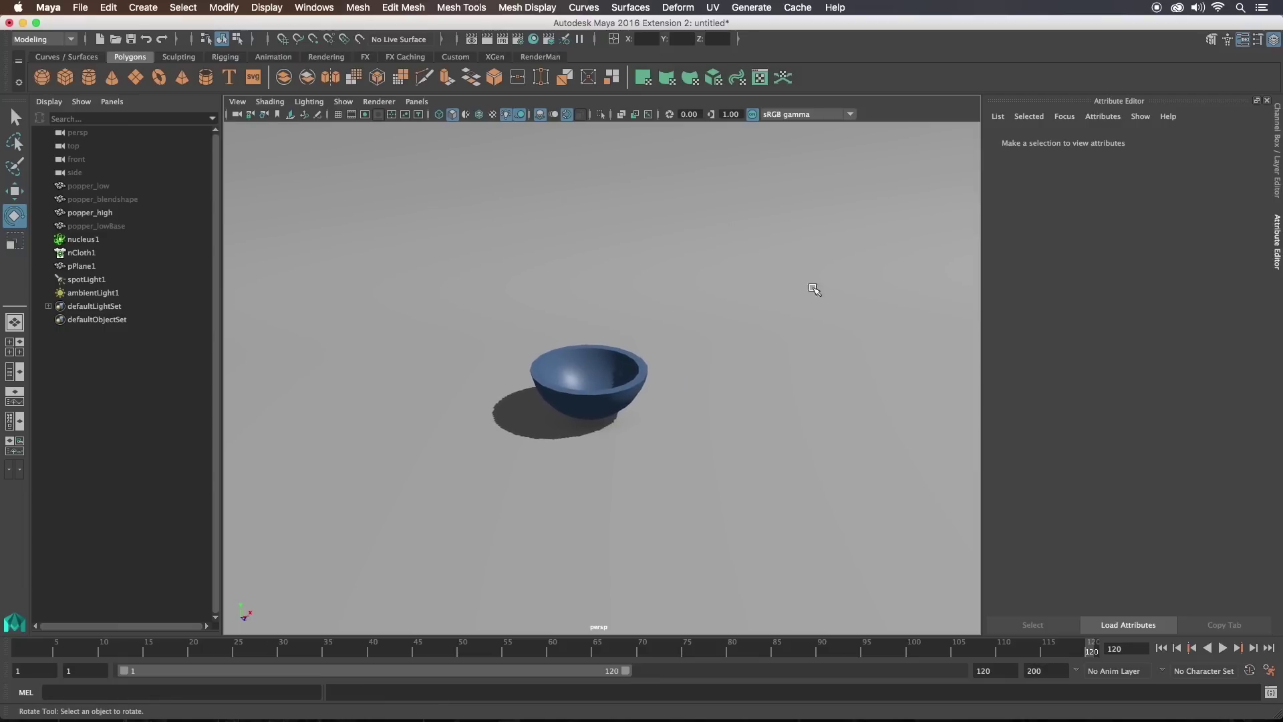
pyautogui.click(608, 632)
pyautogui.click(642, 635)
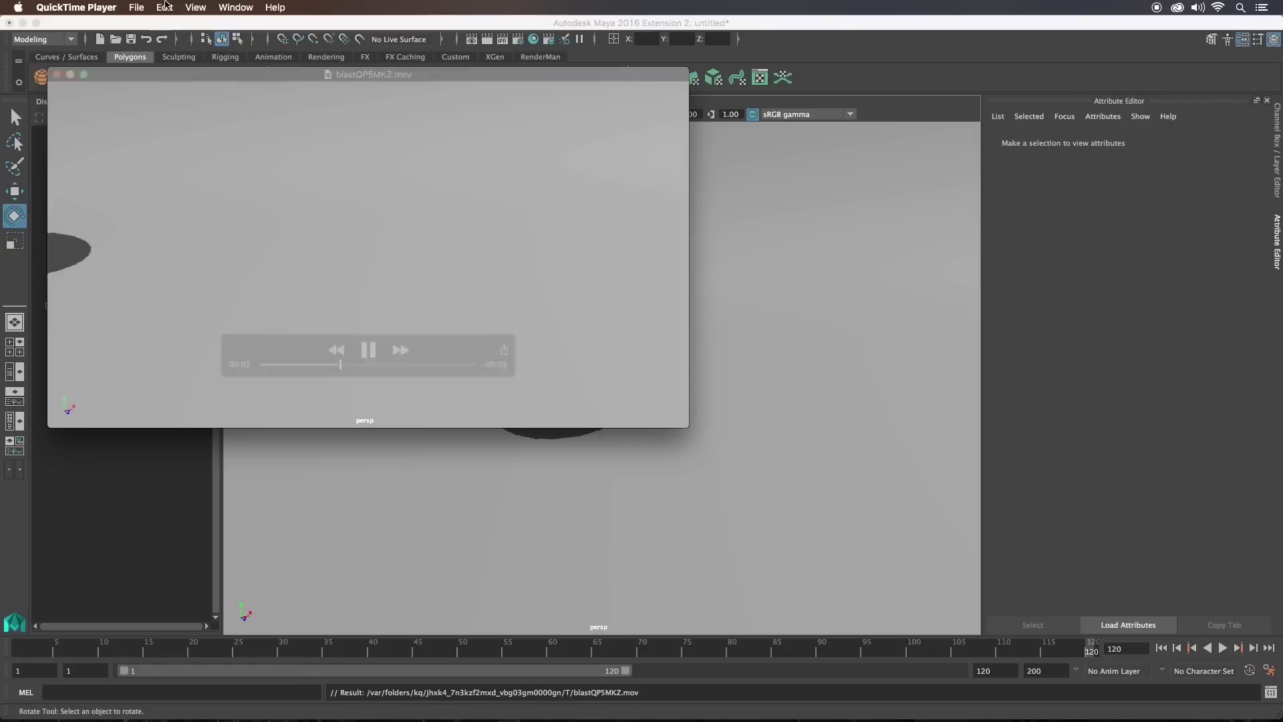
# Loop the playblast movie in QuickTime Player and move its window toward the middle of the screen to review the popper's motion
pyautogui.click(195, 7)
pyautogui.click(214, 242)
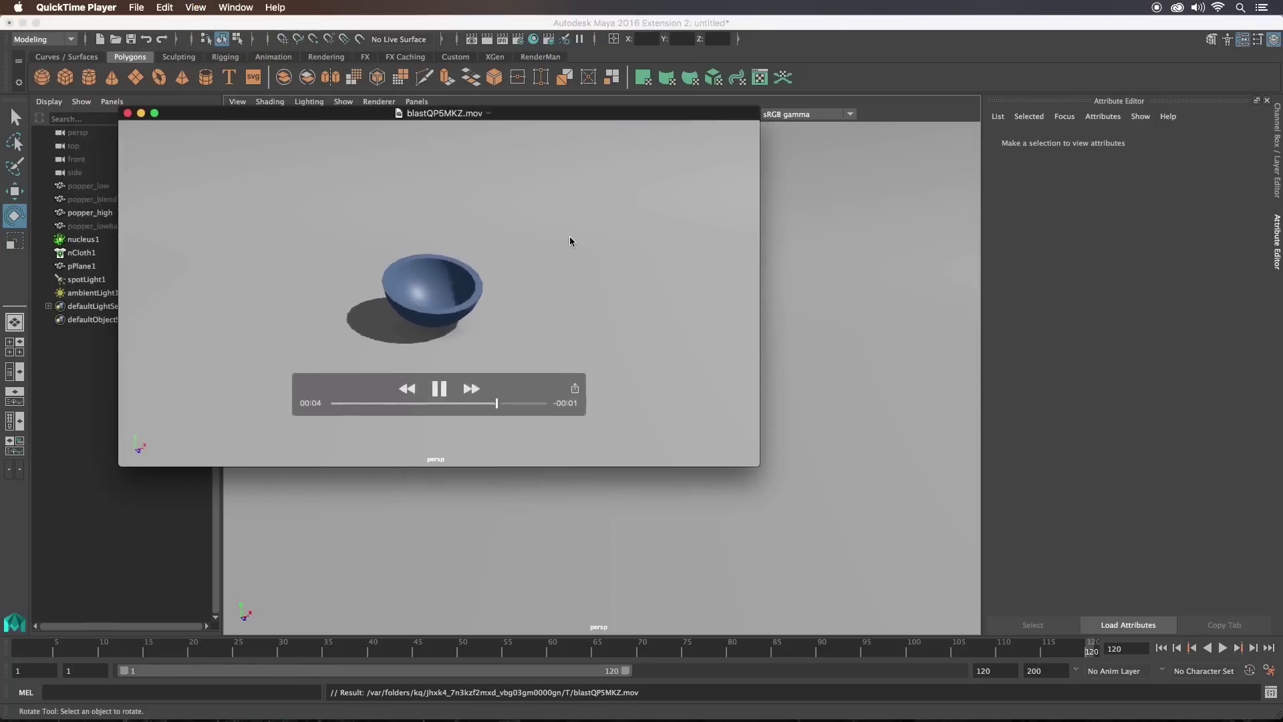
pyautogui.moveTo(569, 240); pyautogui.dragTo(652, 244)
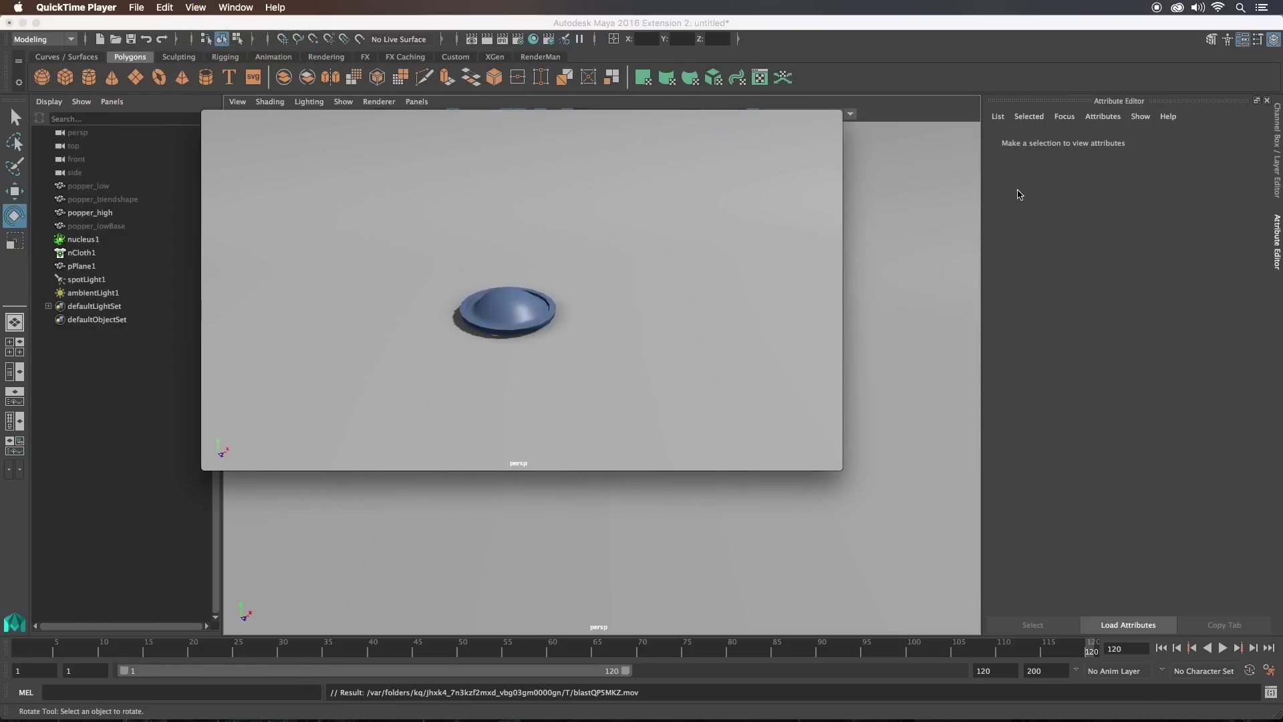